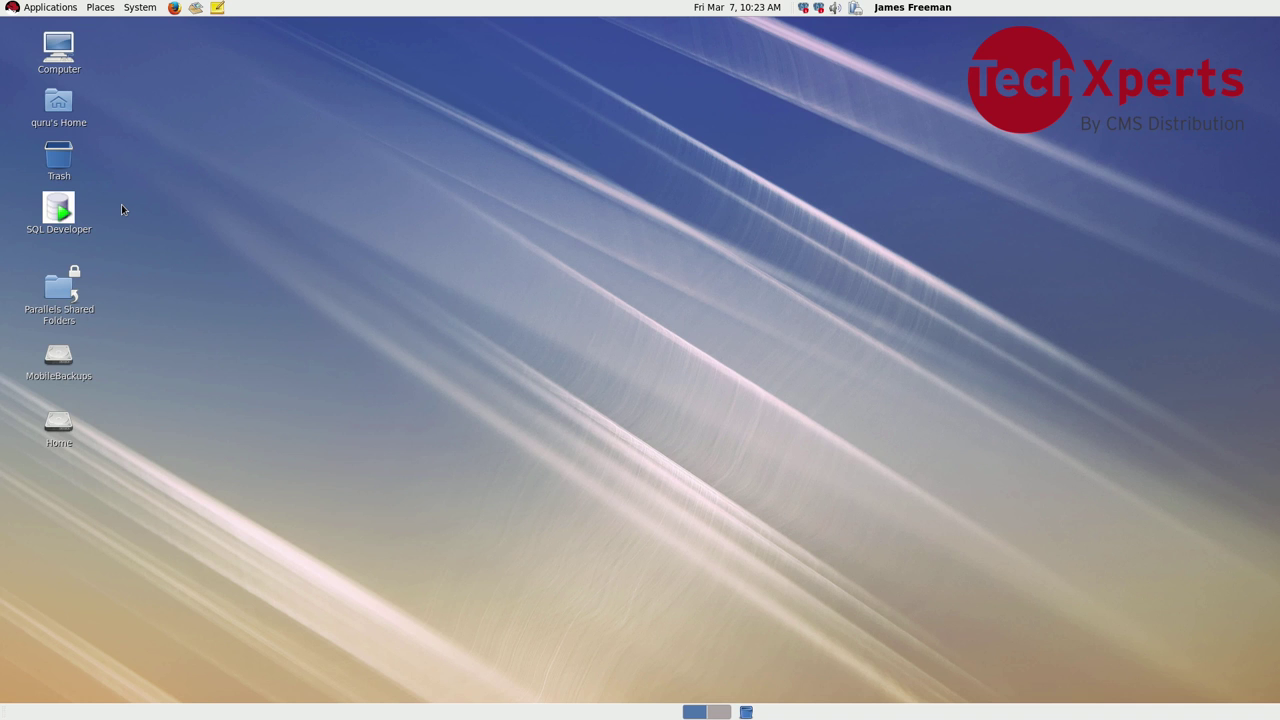
# Step: Launch Oracle SQL Developer from its desktop icon
pyautogui.click(60, 214)
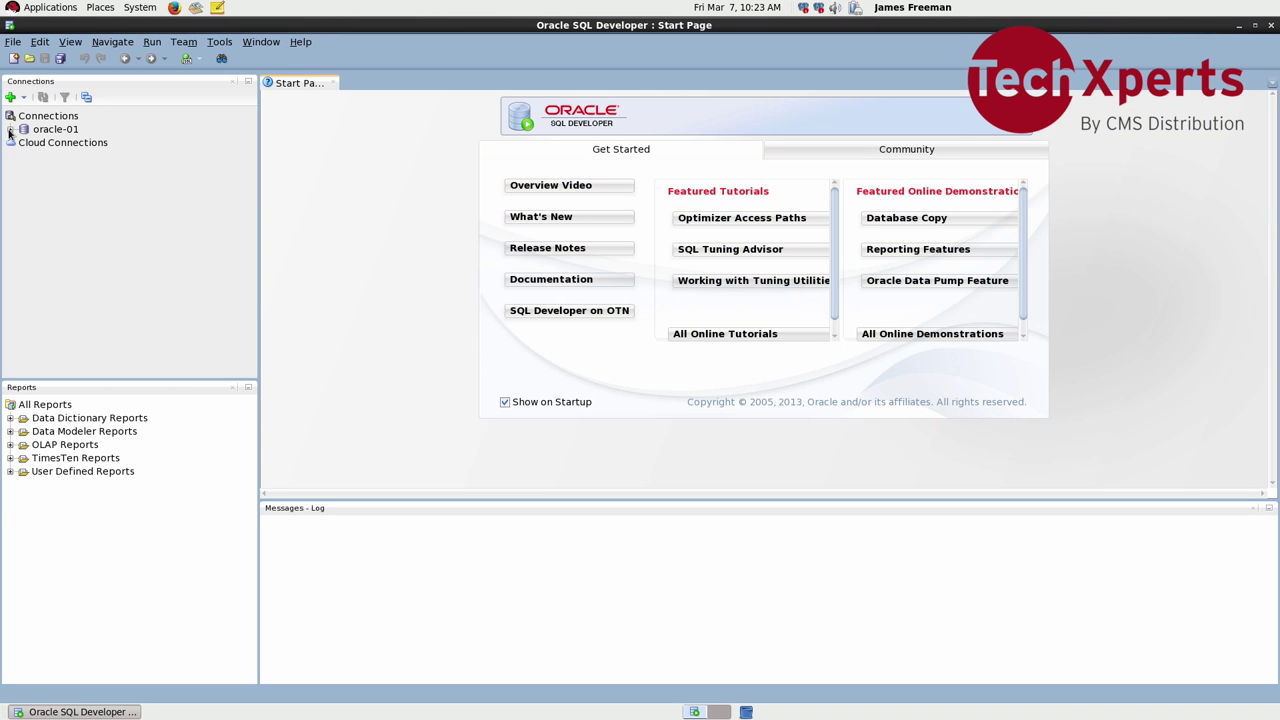
# Step: Expand oracle-01, then Other Users, HR and Tables to list the HR schema's seven tables
pyautogui.click(10, 129)
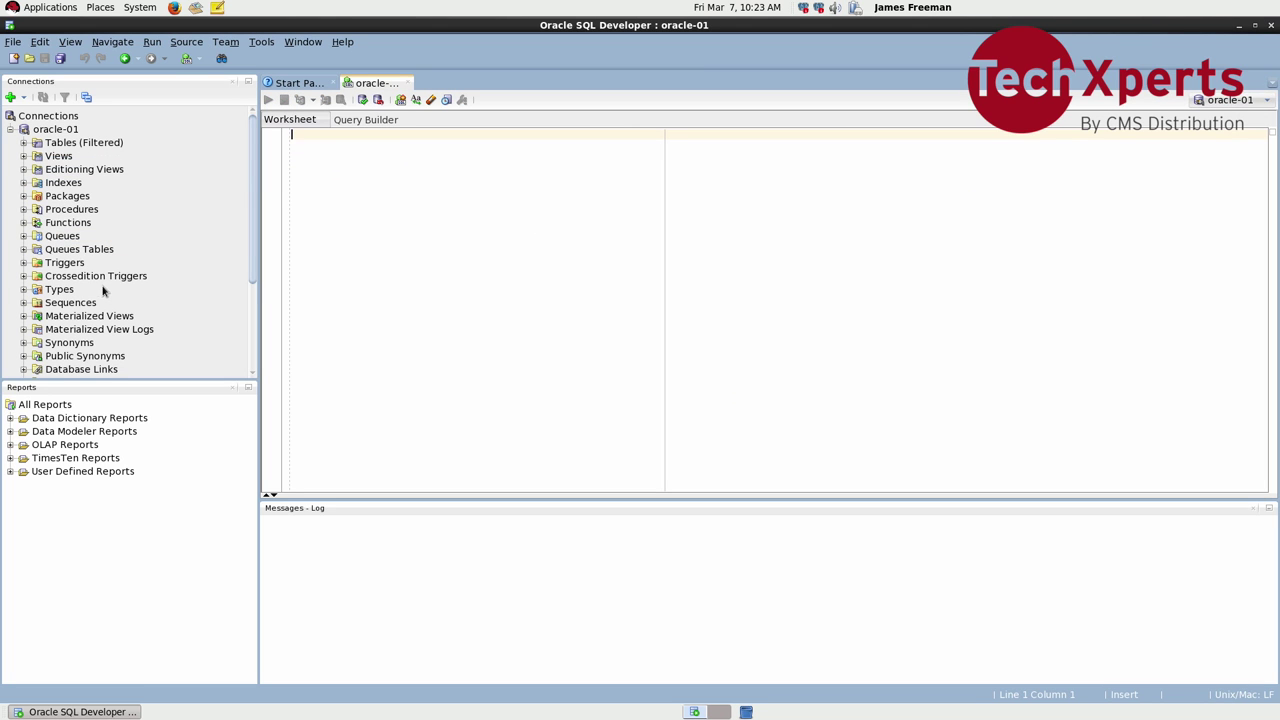
pyautogui.click(251, 300)
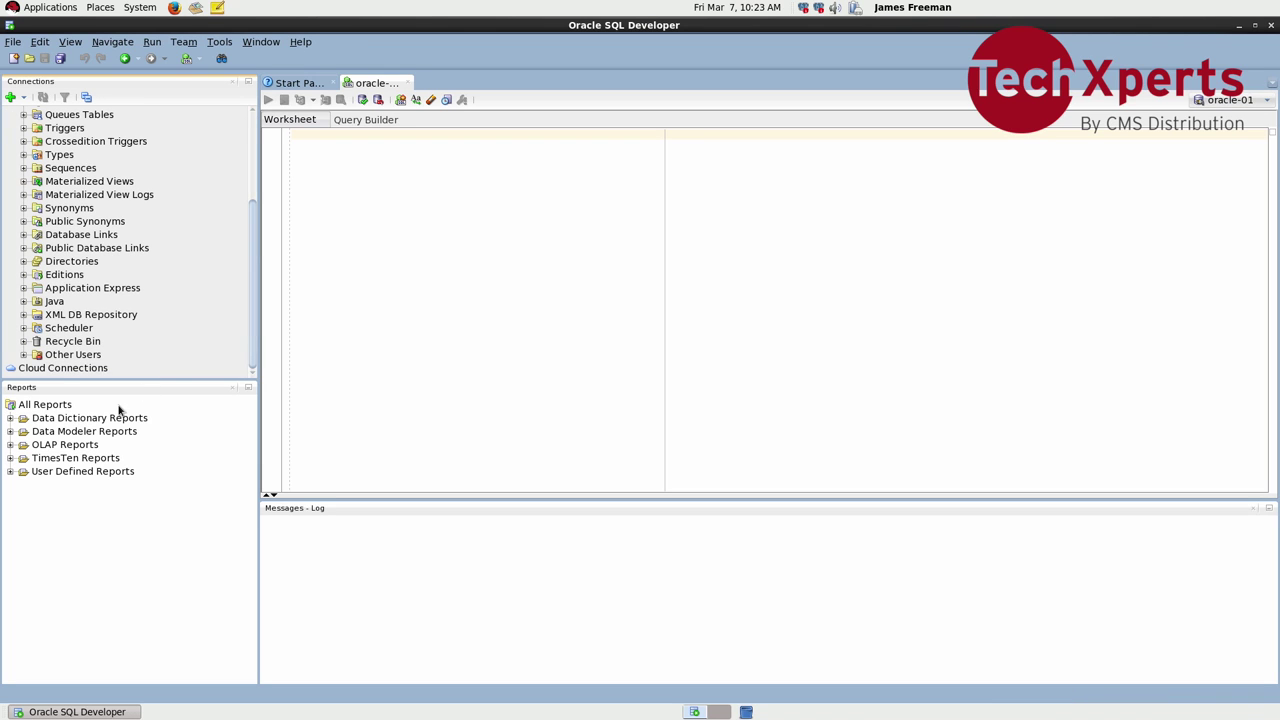
pyautogui.doubleClick(84, 358)
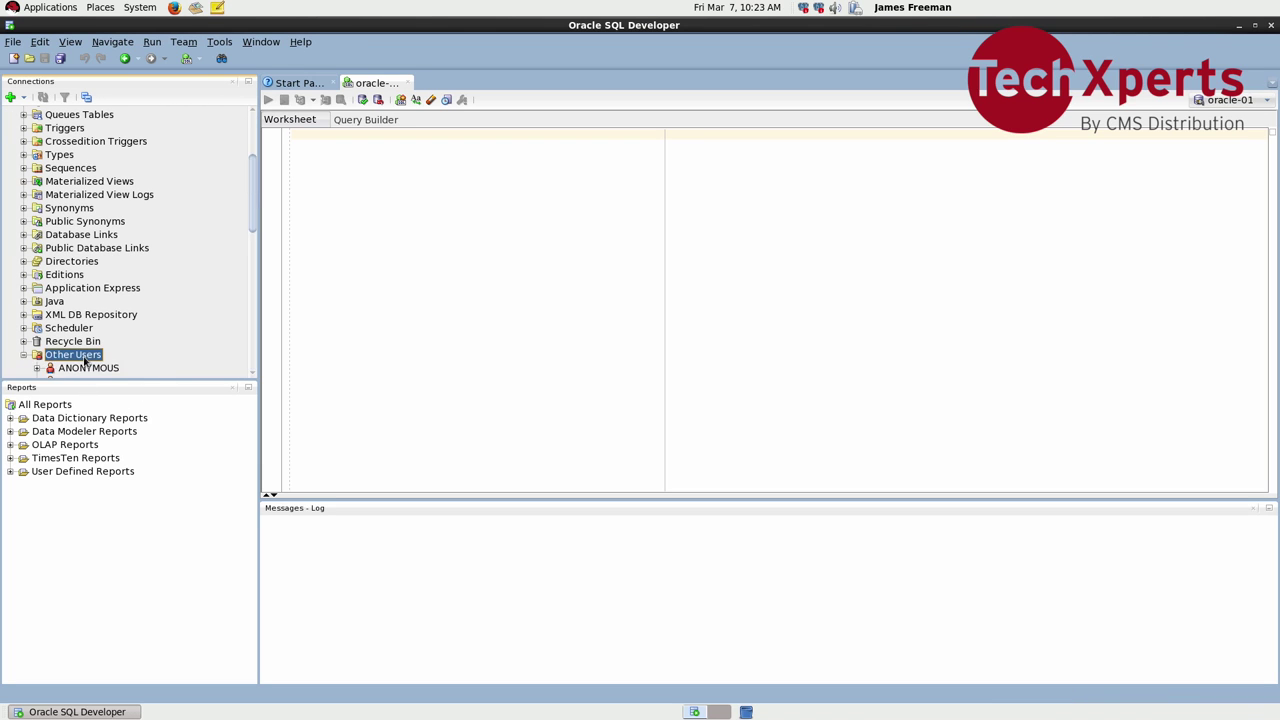
pyautogui.click(254, 343)
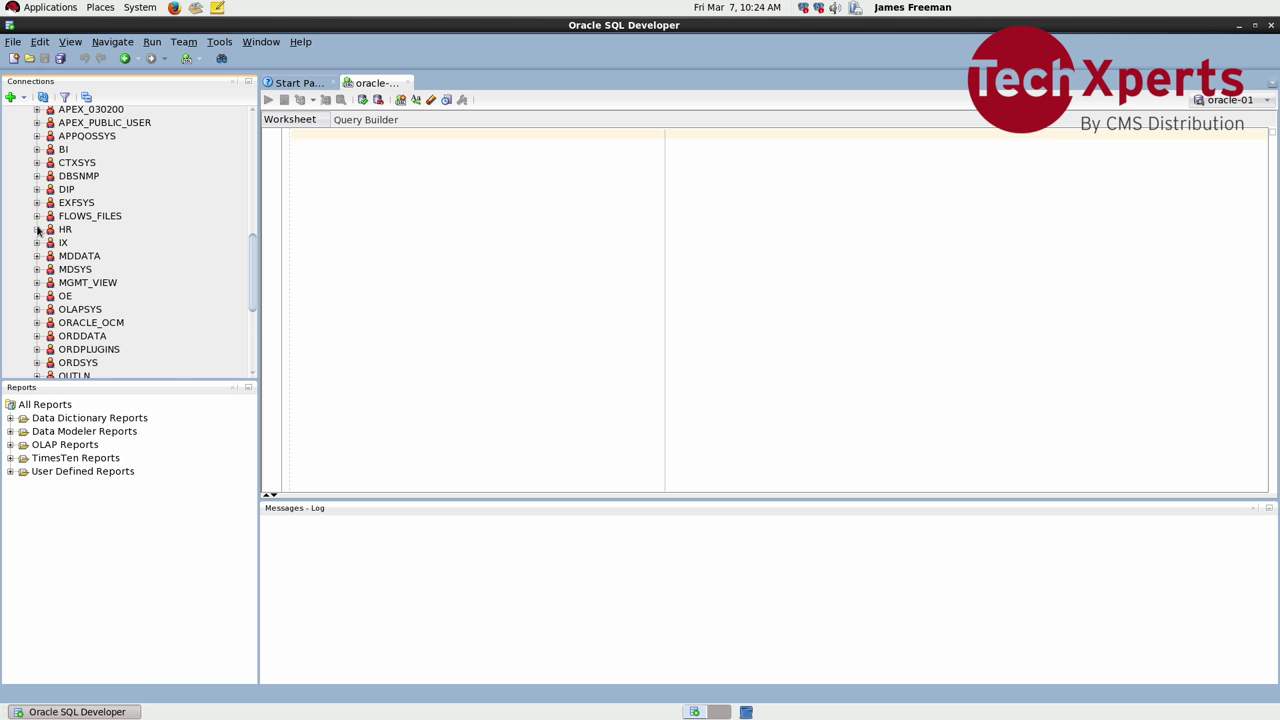
pyautogui.click(37, 229)
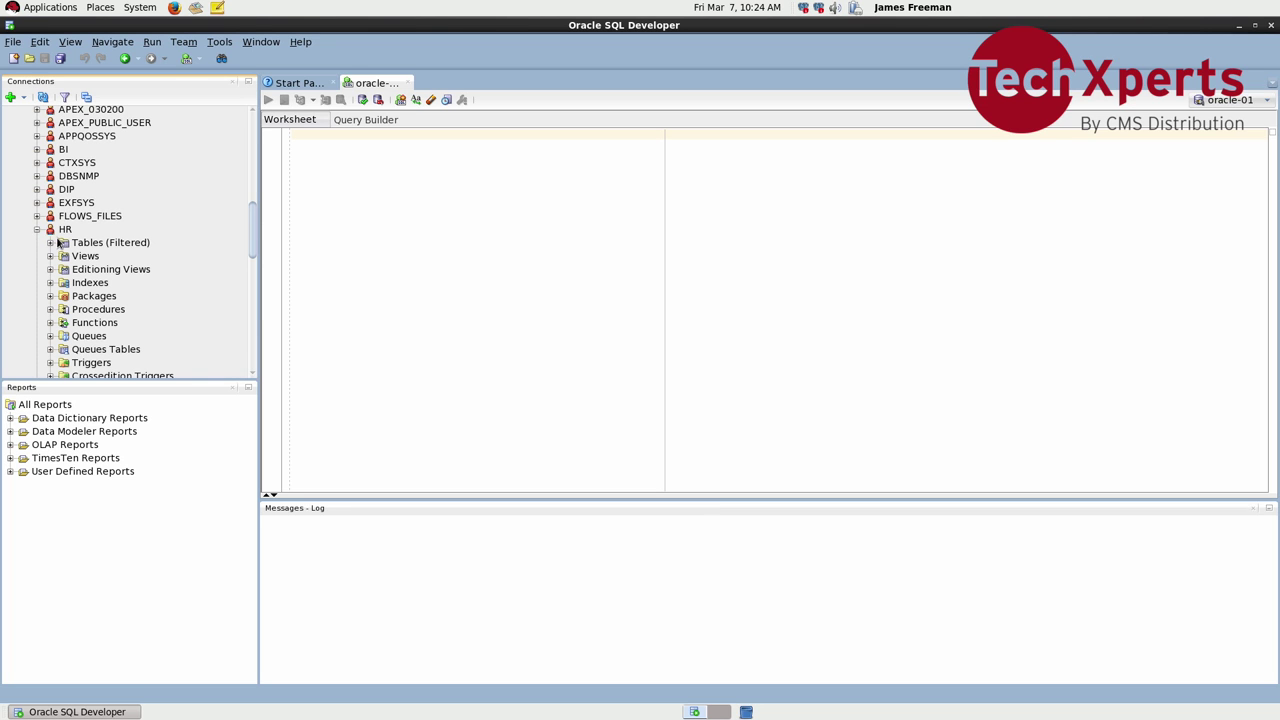
pyautogui.click(50, 243)
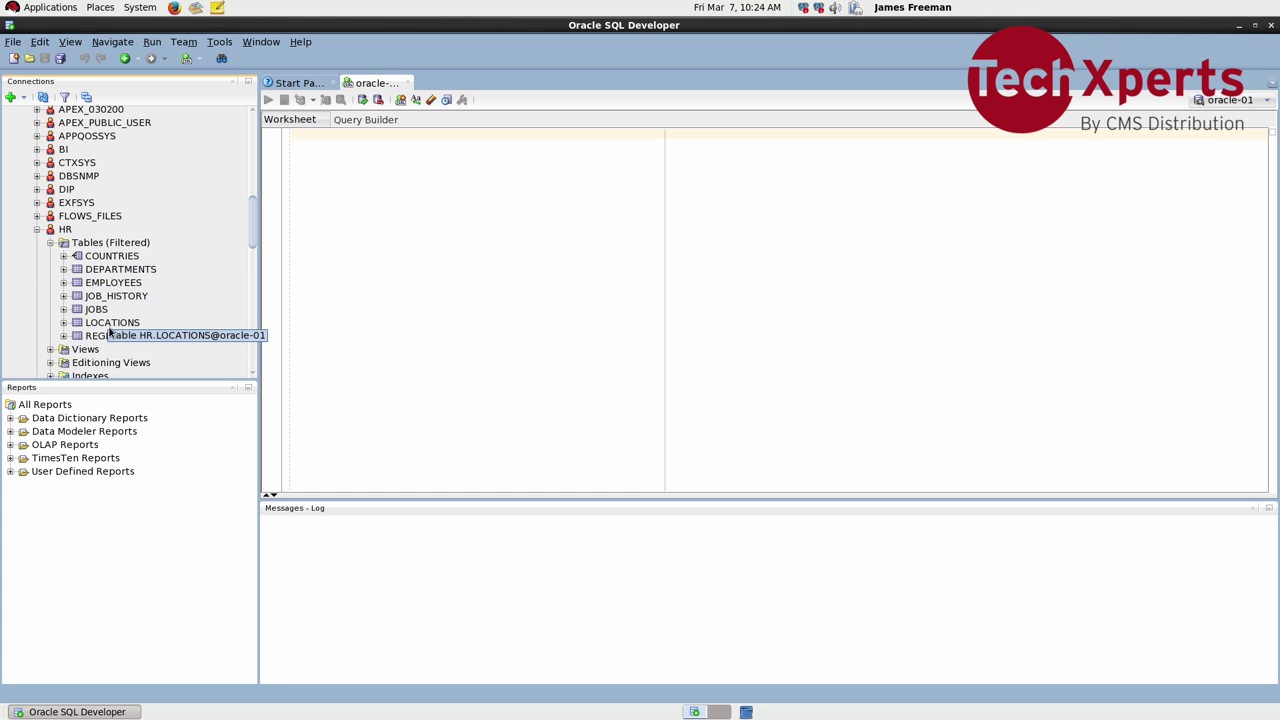
# Step: View the EMPLOYEES and DEPARTMENTS table data, then launch Firefox
pyautogui.click(104, 287)
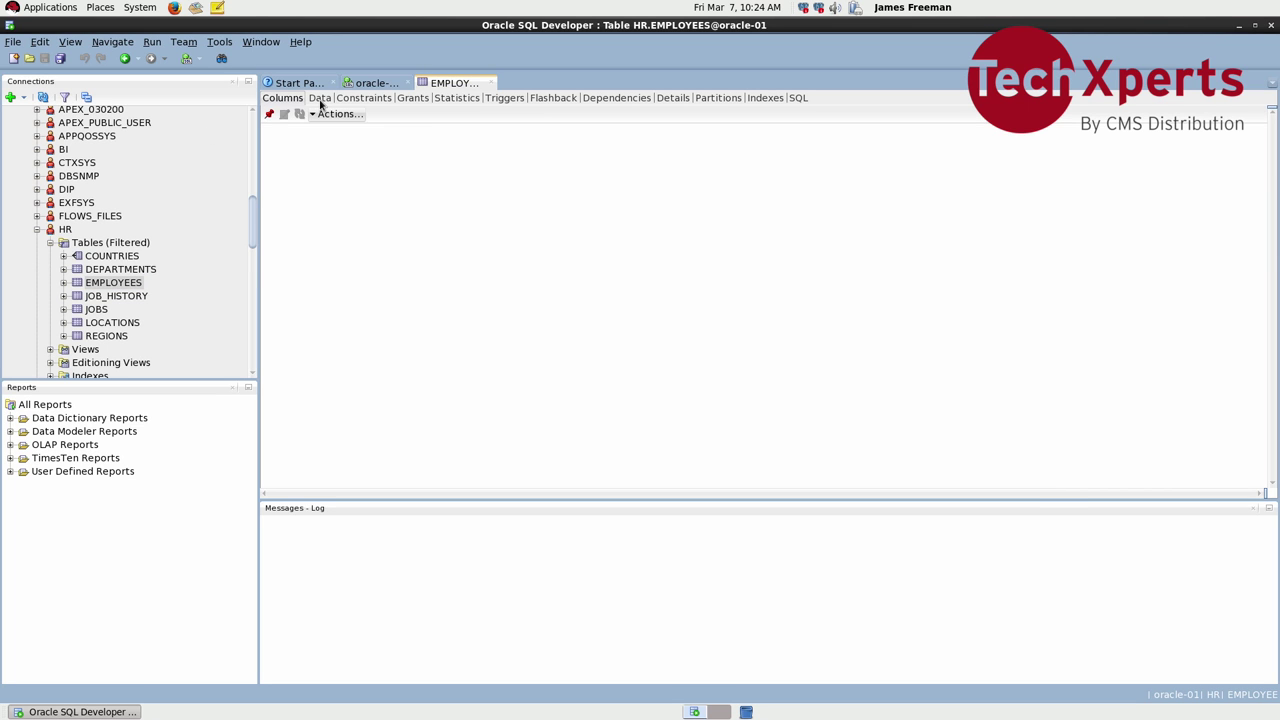
pyautogui.click(319, 98)
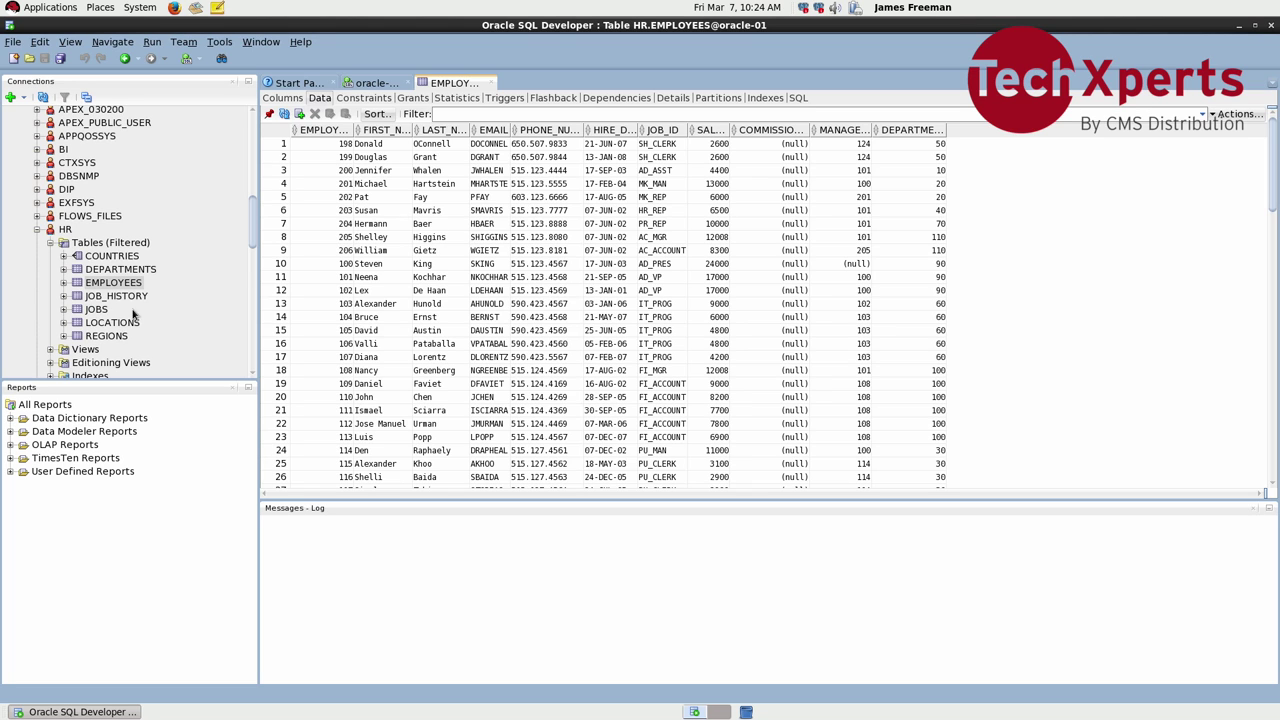
pyautogui.click(120, 270)
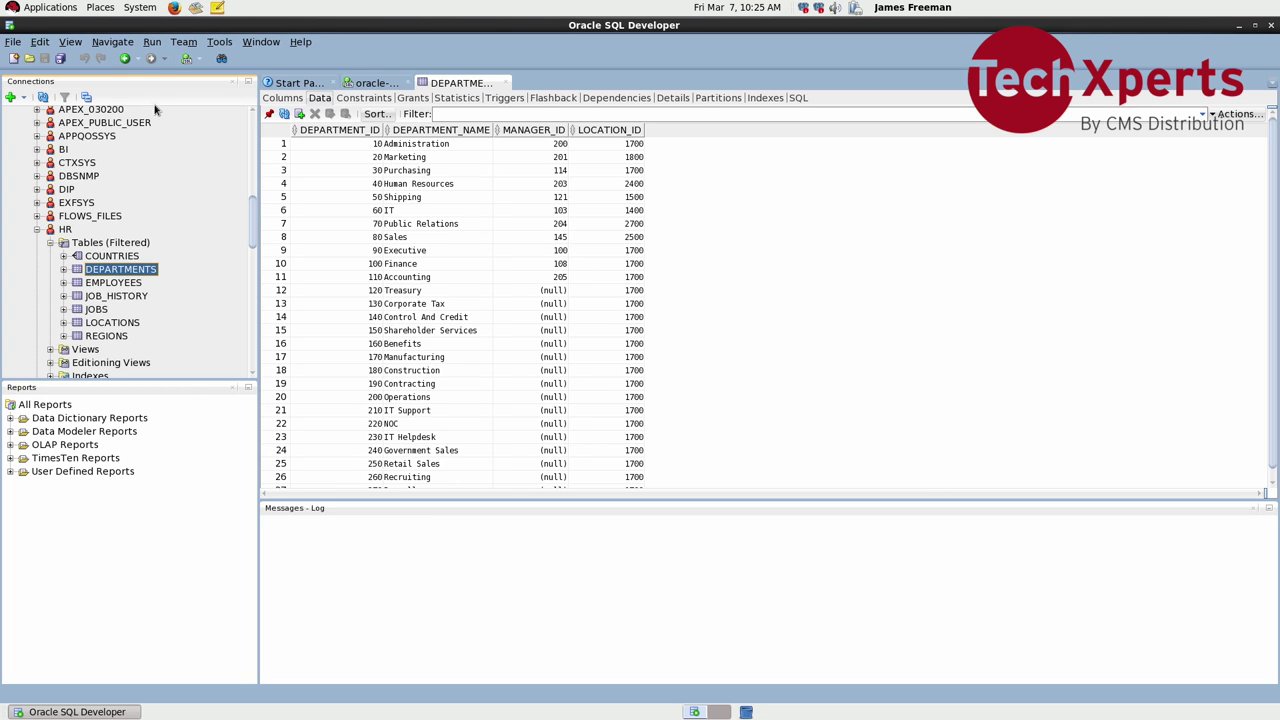
pyautogui.click(175, 8)
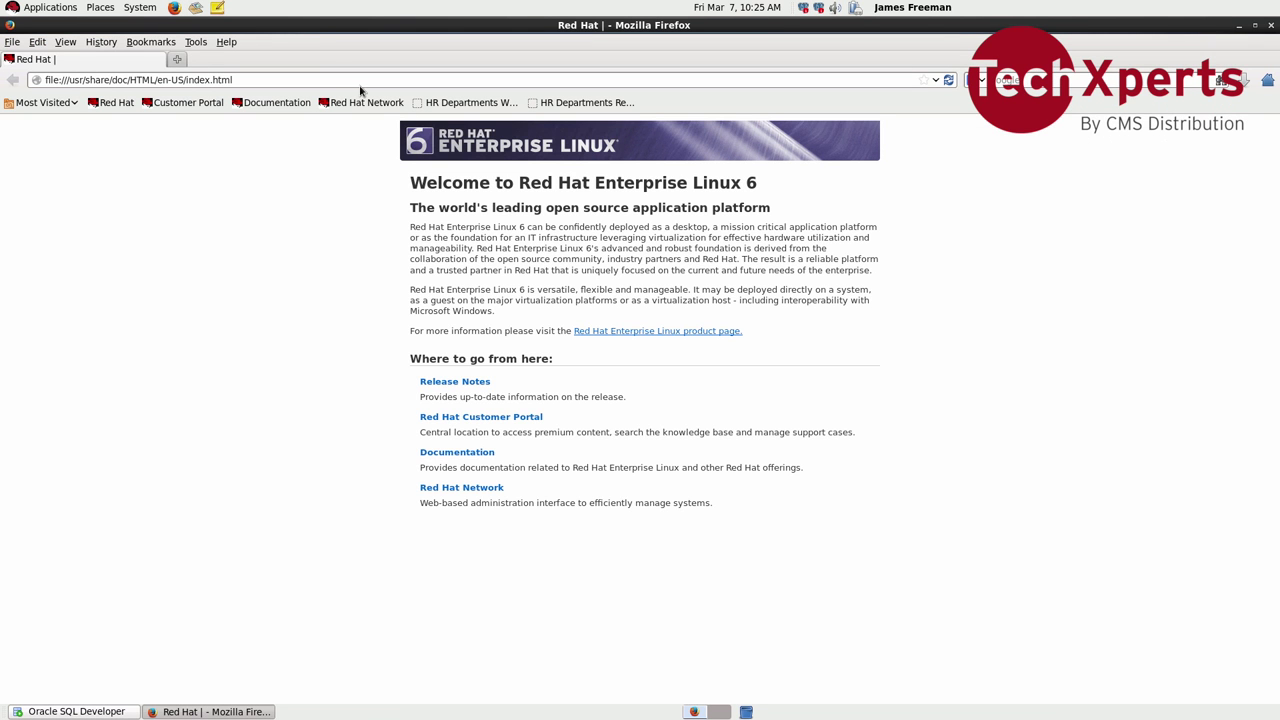
# Step: Open the 'HR Departments W...' bookmark and scroll through departments 10 to 270
pyautogui.click(436, 104)
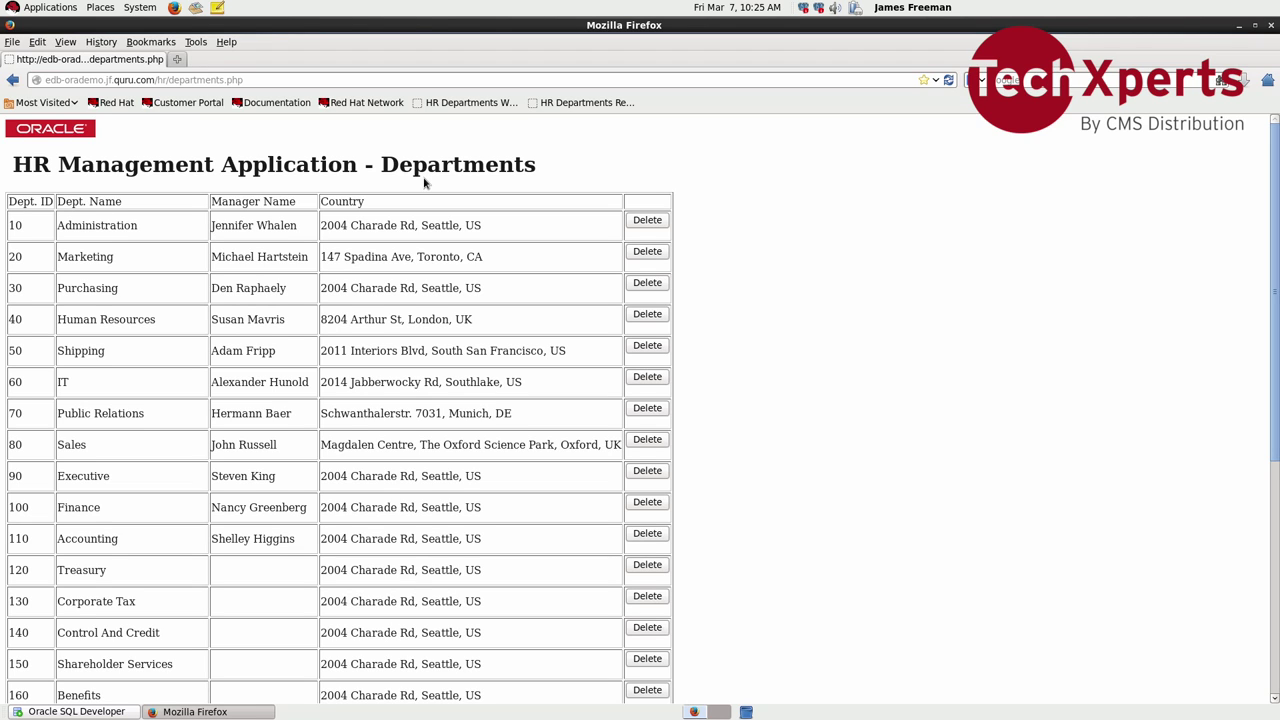
pyautogui.scroll(-5, 435, 260)
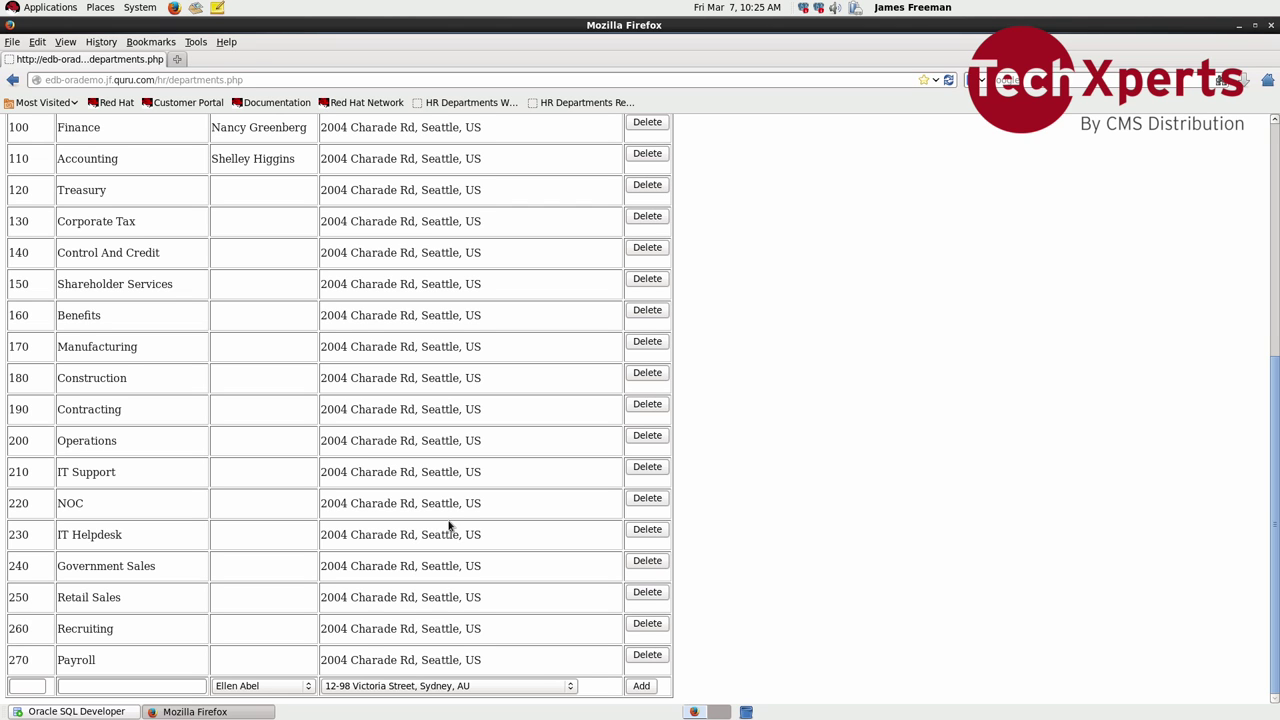
pyautogui.scroll(6, 449, 524)
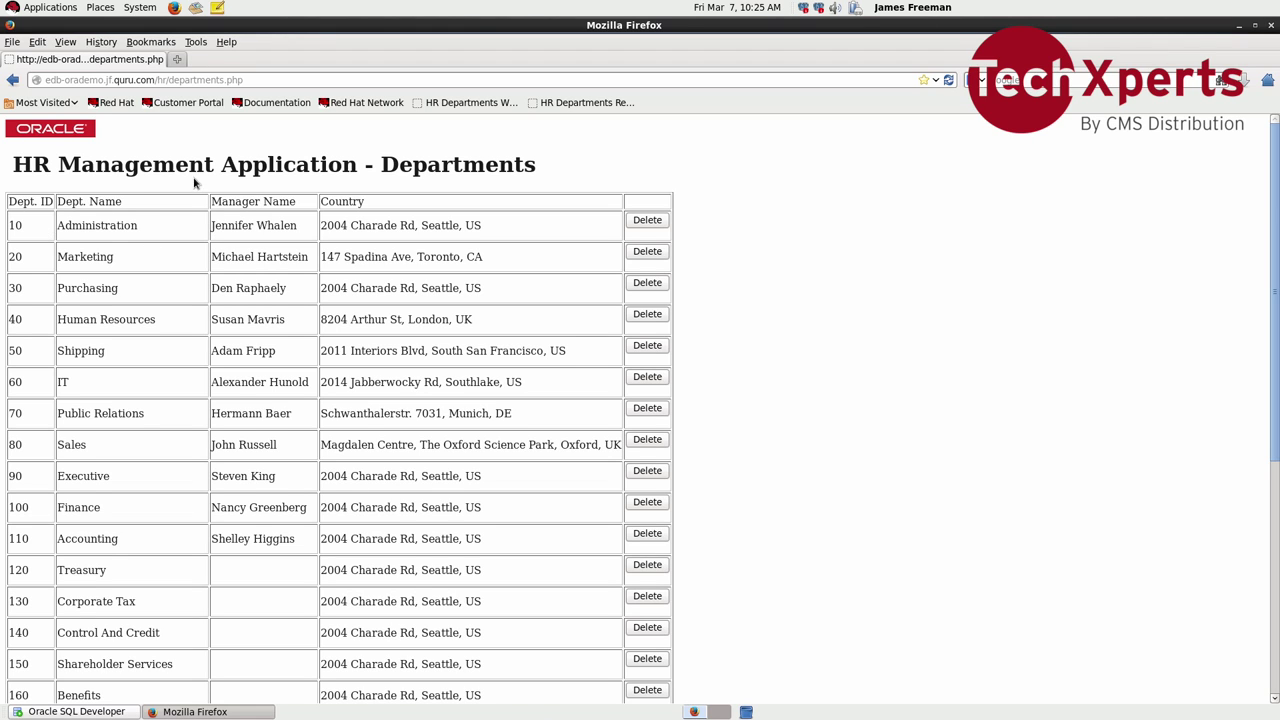
# Step: Open the 'HR Departments Re...' bookmark, which shows the search_path query error
pyautogui.click(561, 103)
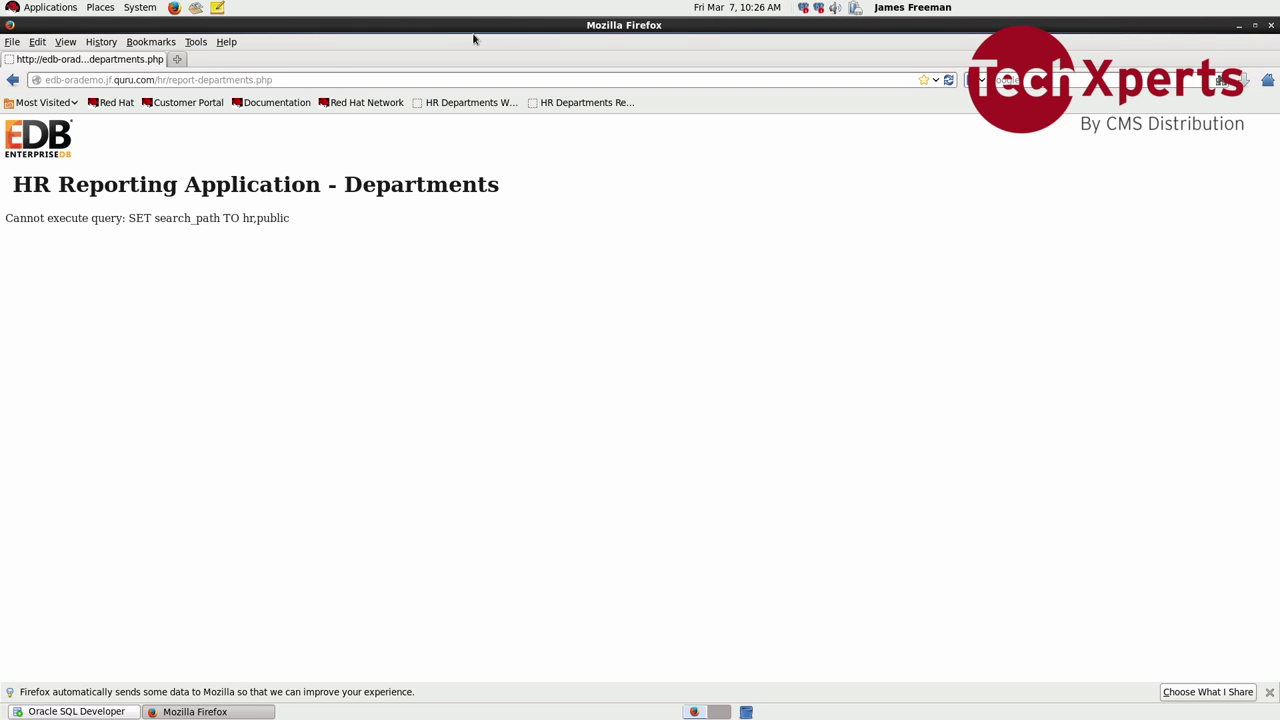
# Step: Open a Terminal window from Applications > System Tools > Terminal
pyautogui.click(55, 10)
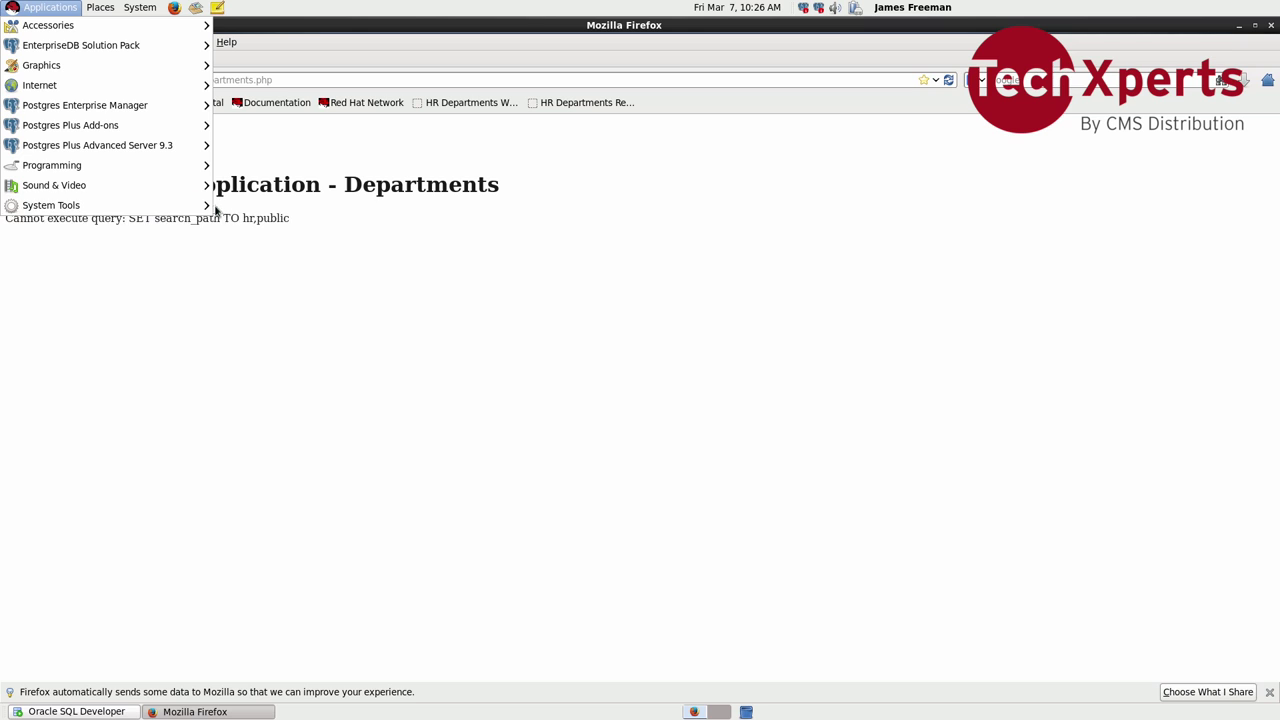
pyautogui.moveTo(208, 206)
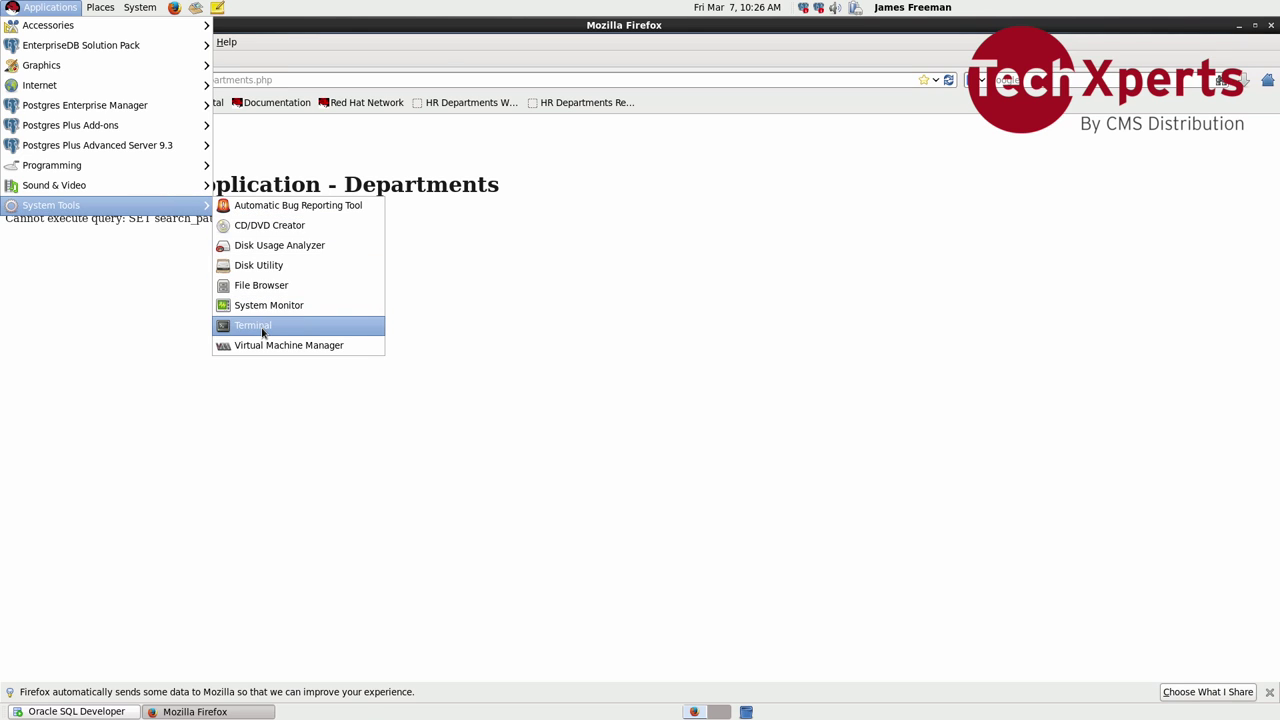
pyautogui.click(262, 325)
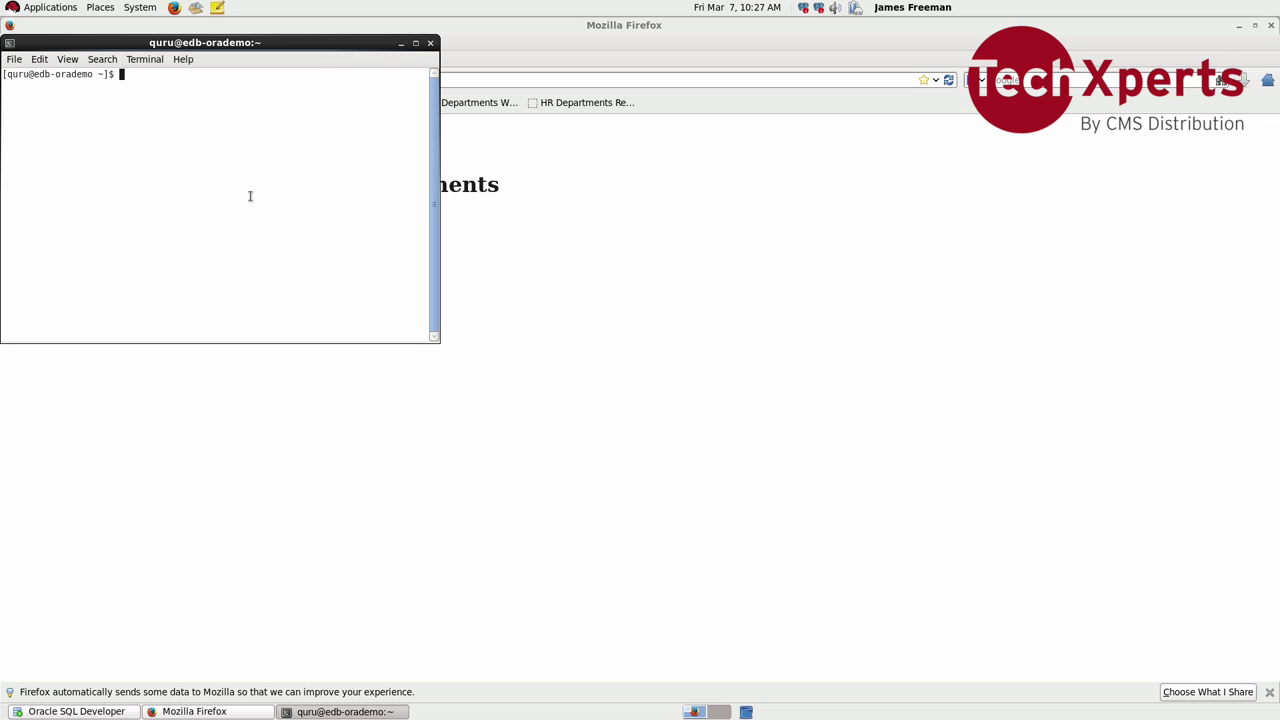
pyautogui.click(51, 8)
pyautogui.moveTo(66, 54)
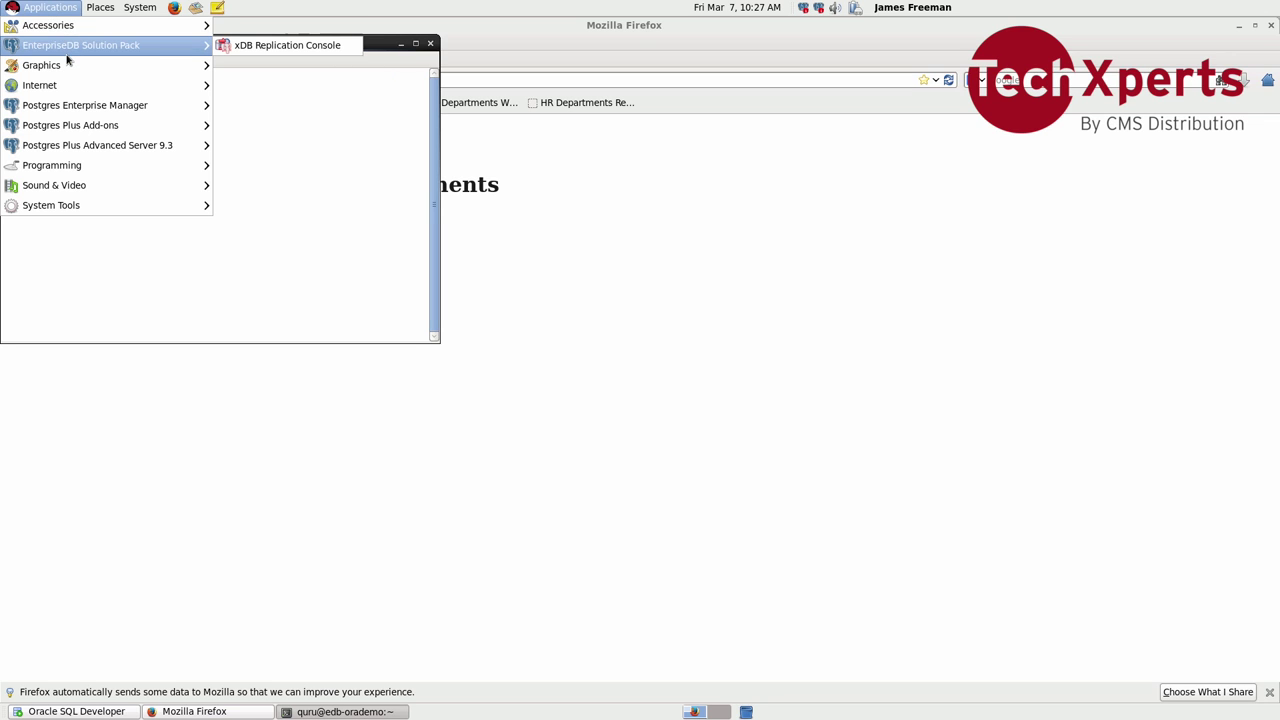
# Step: Launch xDB Replication Console, expand Publication Server to show SMR and MMR, then return to the terminal
pyautogui.click(229, 46)
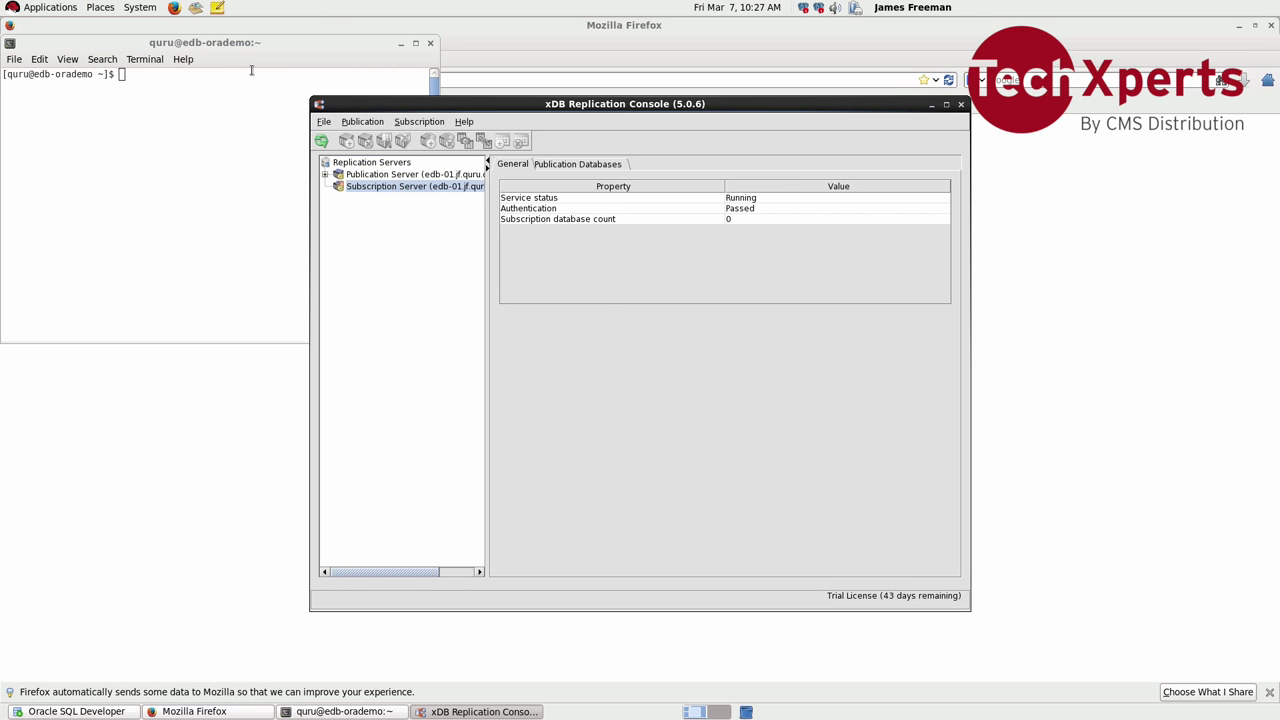
pyautogui.click(325, 174)
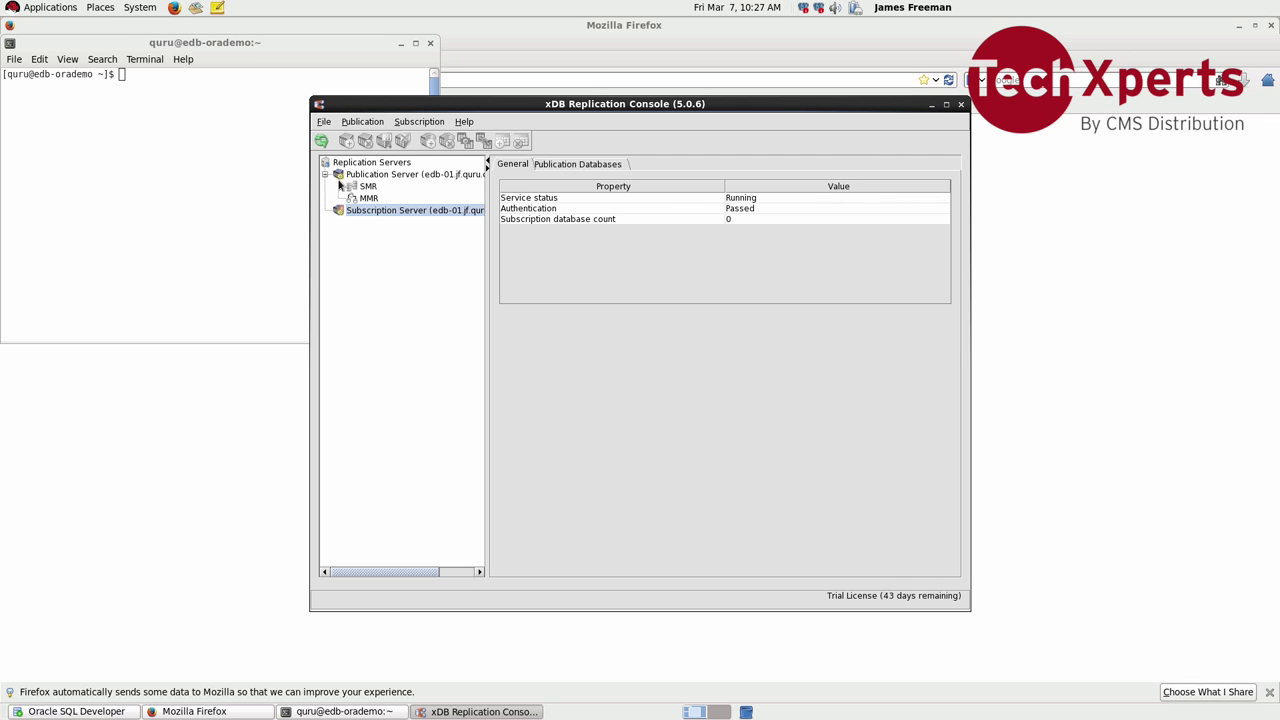
pyautogui.click(311, 58)
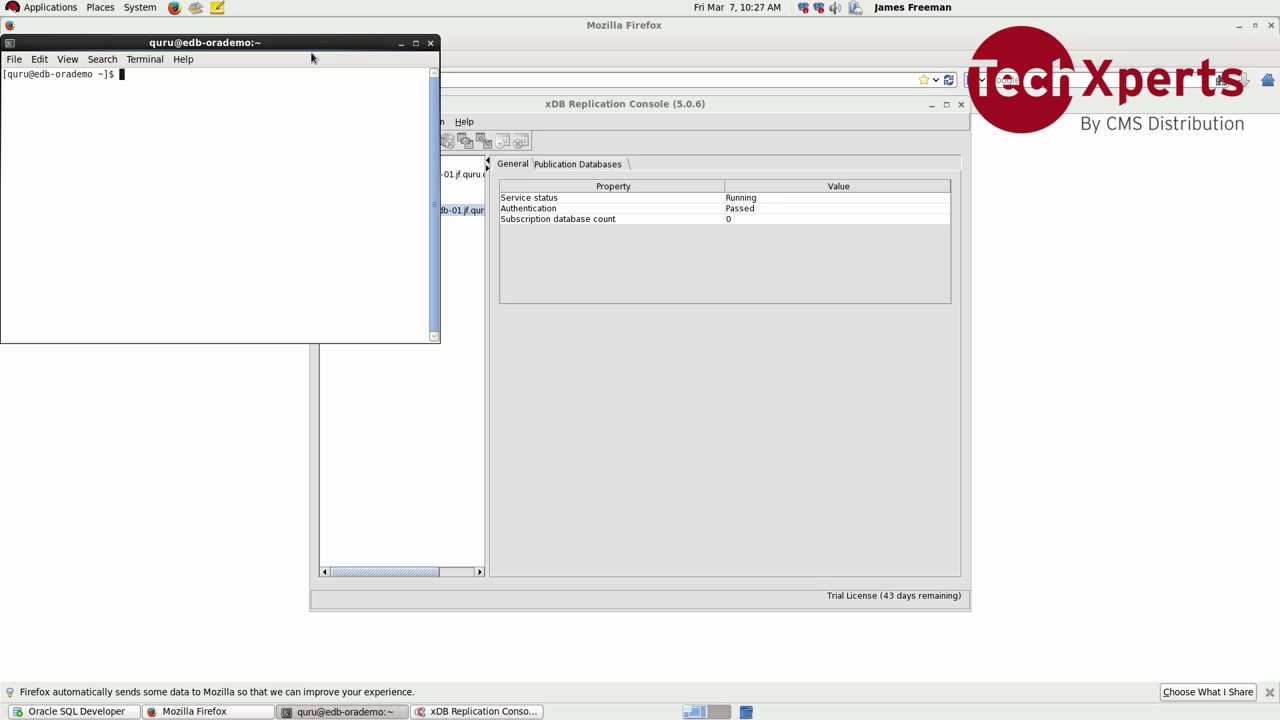
pyautogui.click(654, 118)
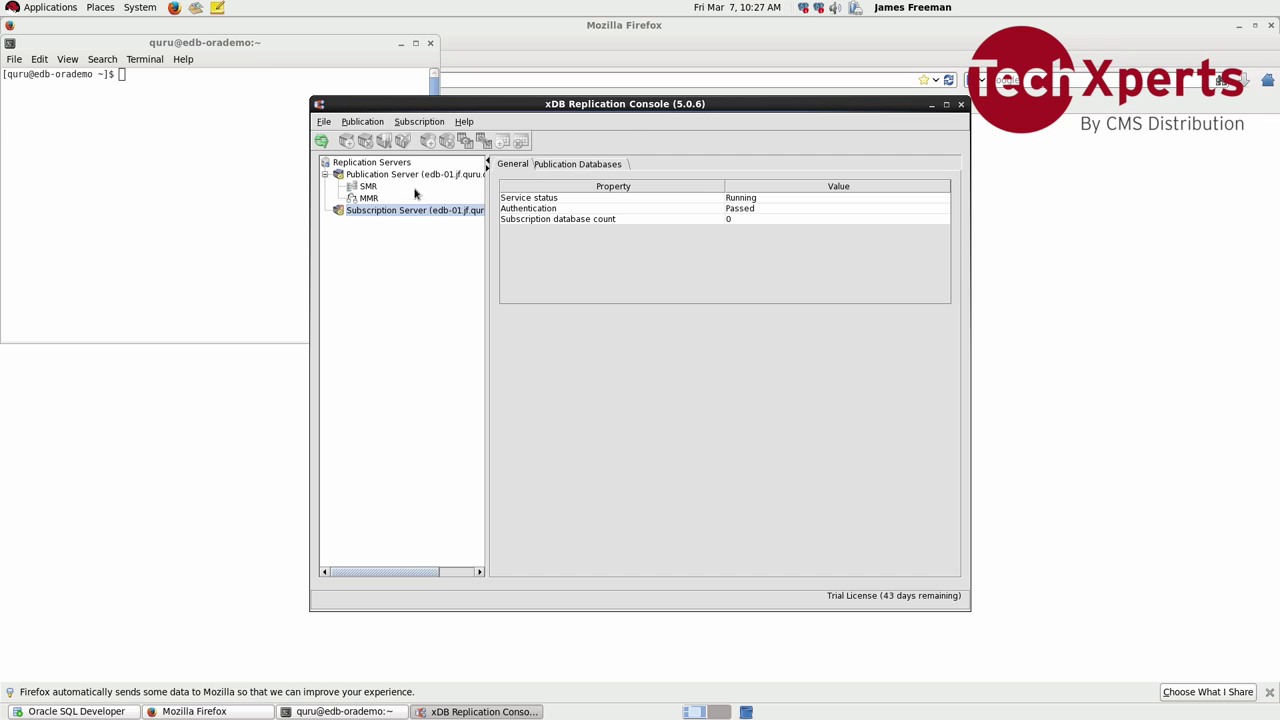
pyautogui.click(256, 212)
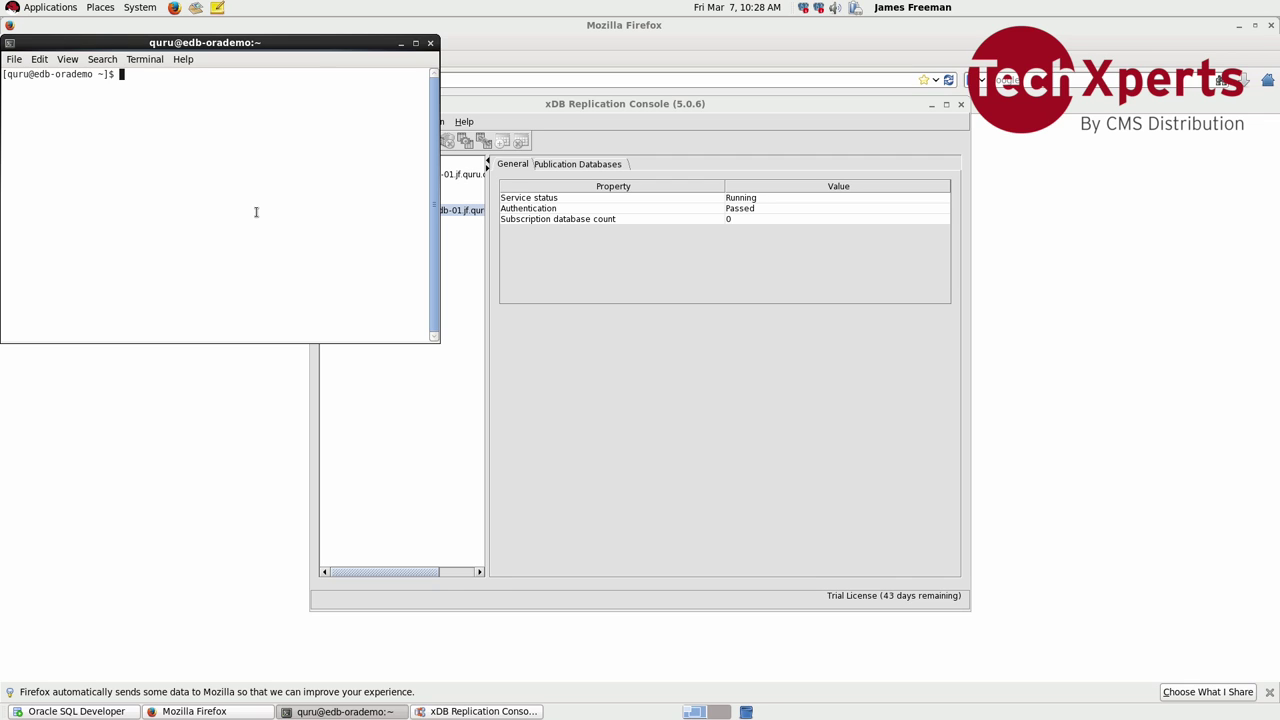
# Step: Switch to the oracle user with sudo su - oracle and display grantpubuser.sql
pyautogui.write('sudo su - oracle')
pyautogui.press('Return')
pyautogui.press('Return')
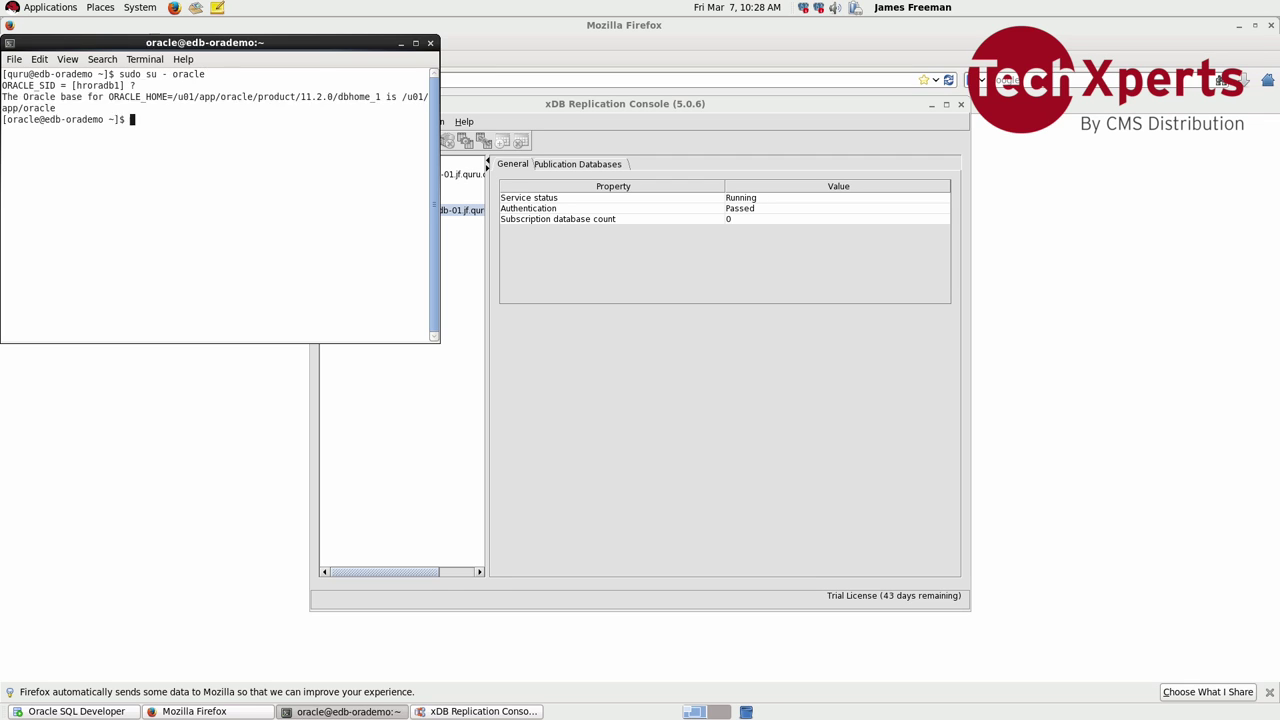
pyautogui.write('cat grant')
pyautogui.press('Tab')
pyautogui.press('Return')
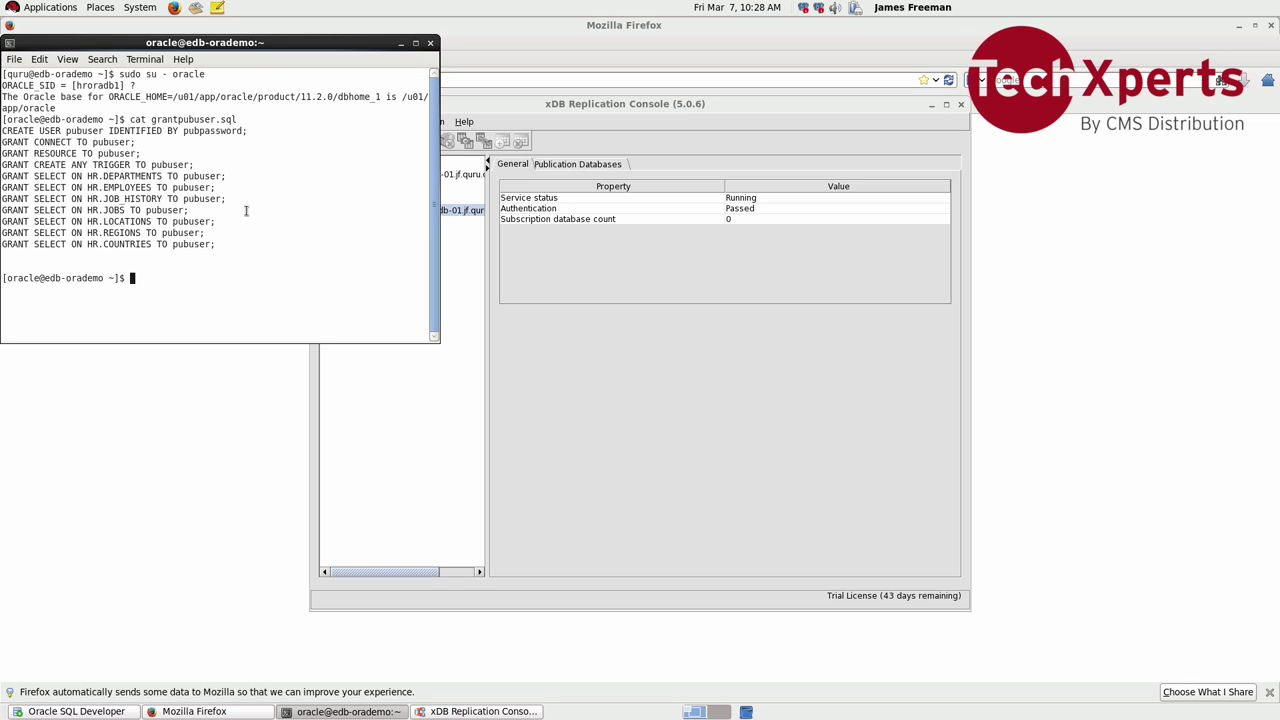
# Step: Run sqlplus / as sysdba < grantpubuser.sql to apply the pubuser grants
pyautogui.write('sqlplius')
pyautogui.press('BackSpace')
pyautogui.press('BackSpace')
pyautogui.press('BackSpace')
pyautogui.press('BackSpace')
pyautogui.write('us /a')
pyautogui.press('BackSpace')
pyautogui.write('as sysdba < grantp')
pyautogui.press('Tab')
pyautogui.press('Return')
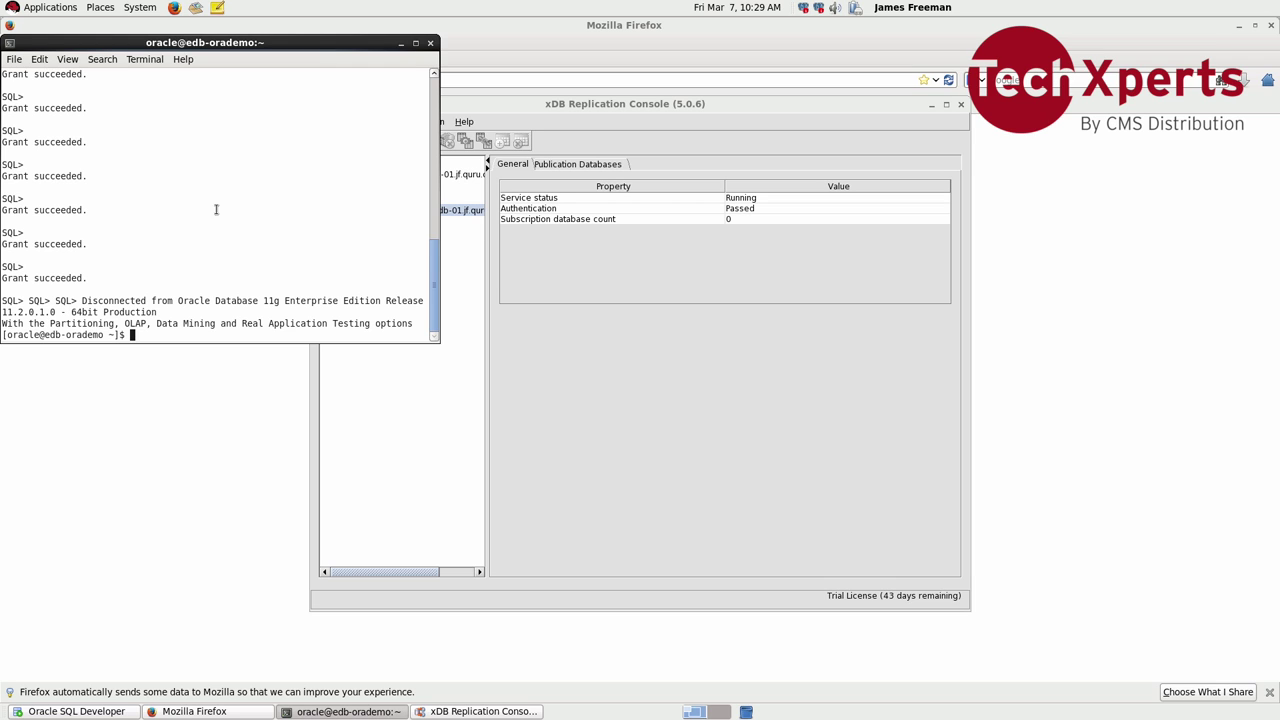
# Step: Select the SMR service under Publication Server and open its context menu
pyautogui.click(520, 264)
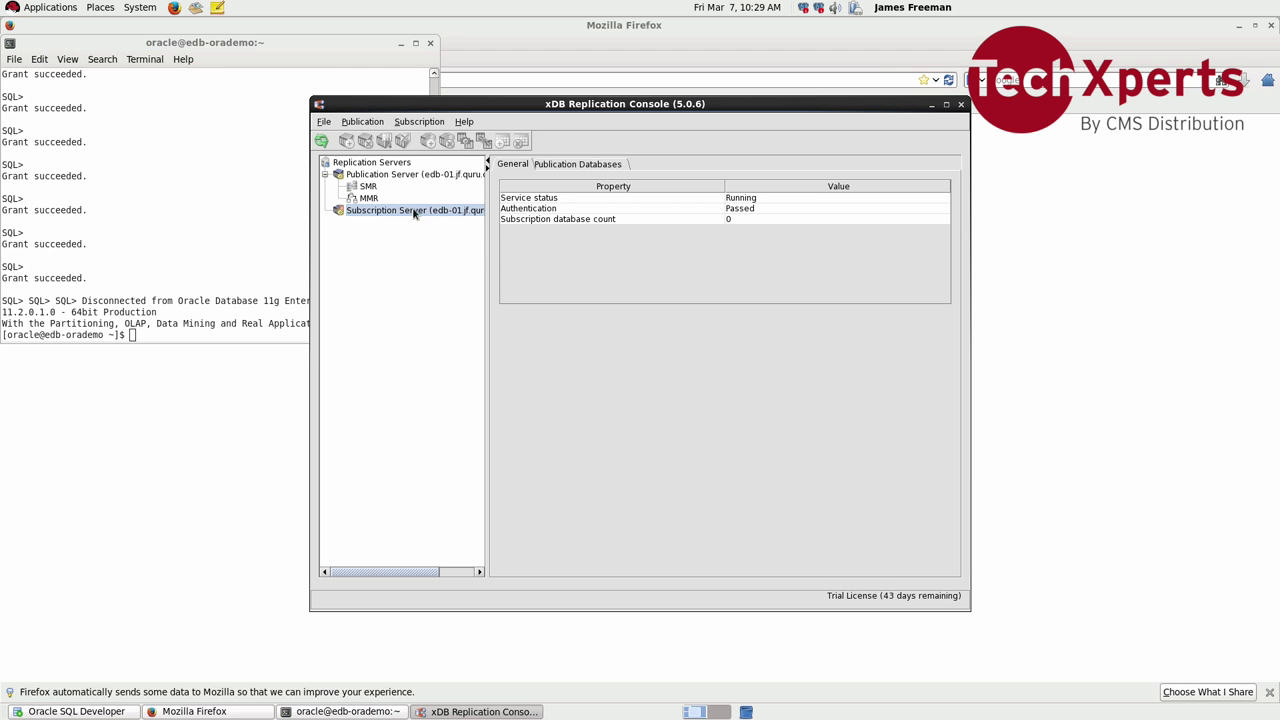
pyautogui.click(371, 178)
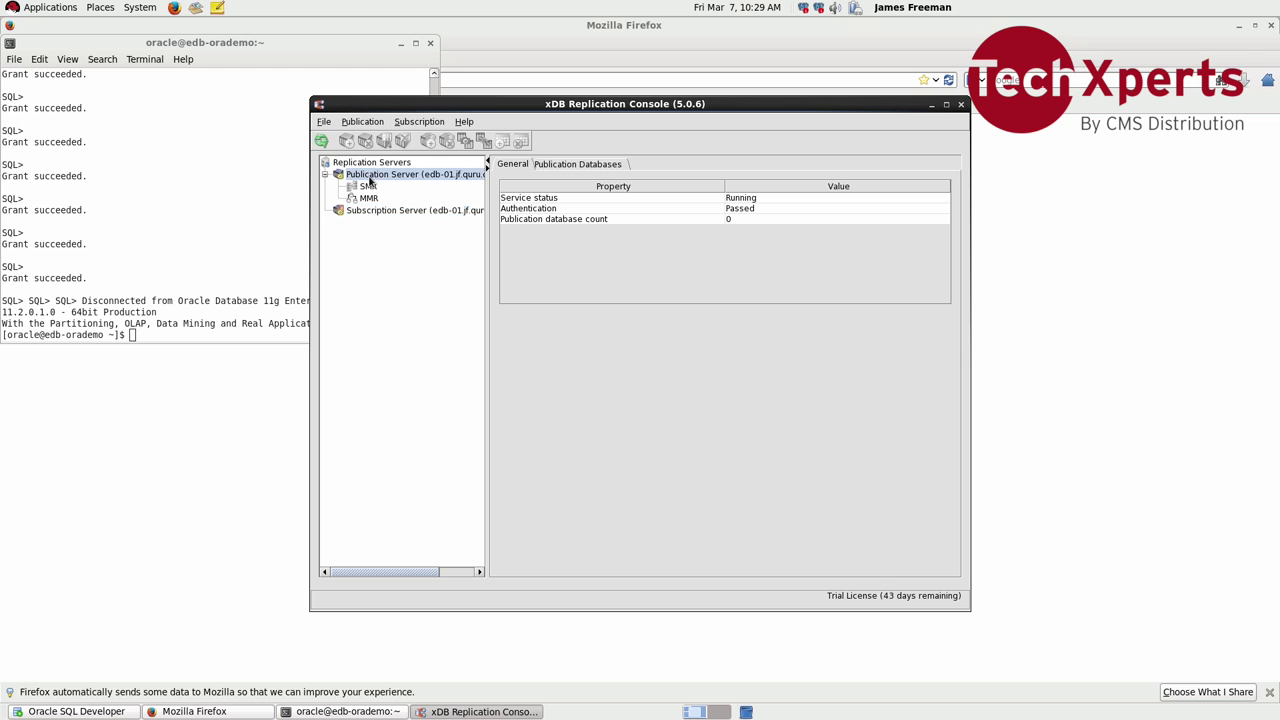
pyautogui.click(368, 187)
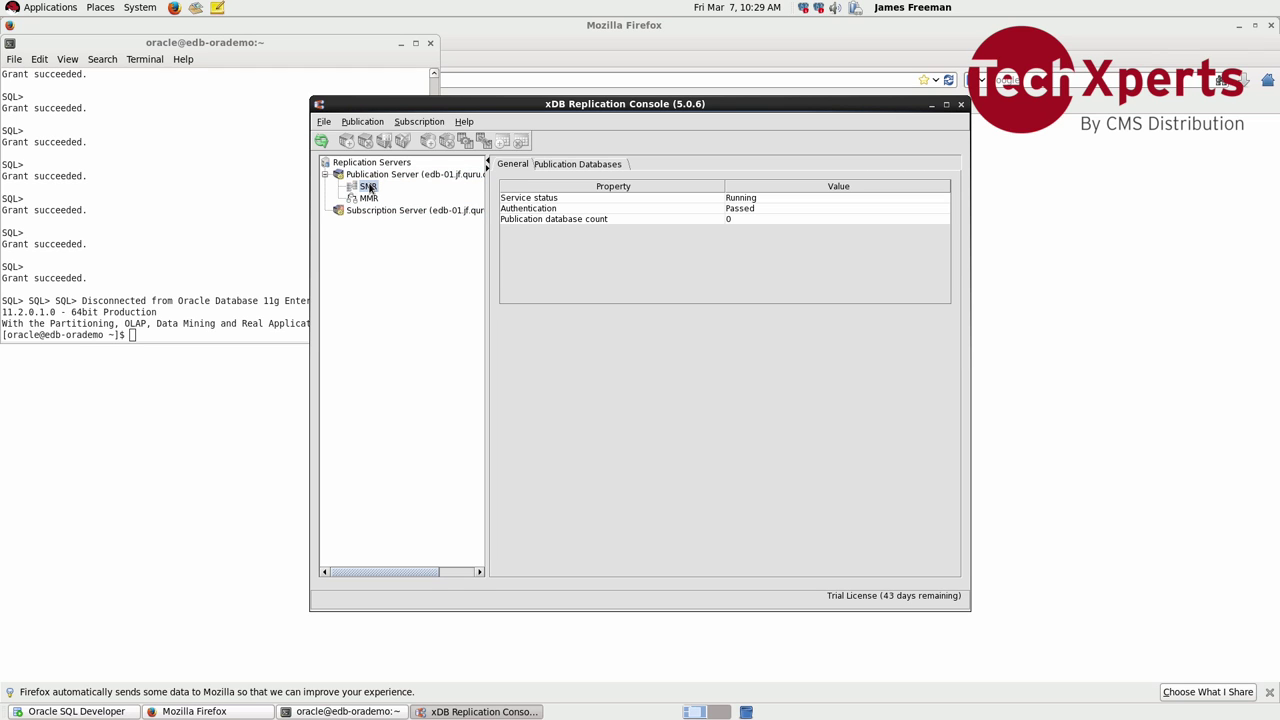
pyautogui.click(371, 199)
pyautogui.click(373, 189)
pyautogui.rightClick(373, 189)
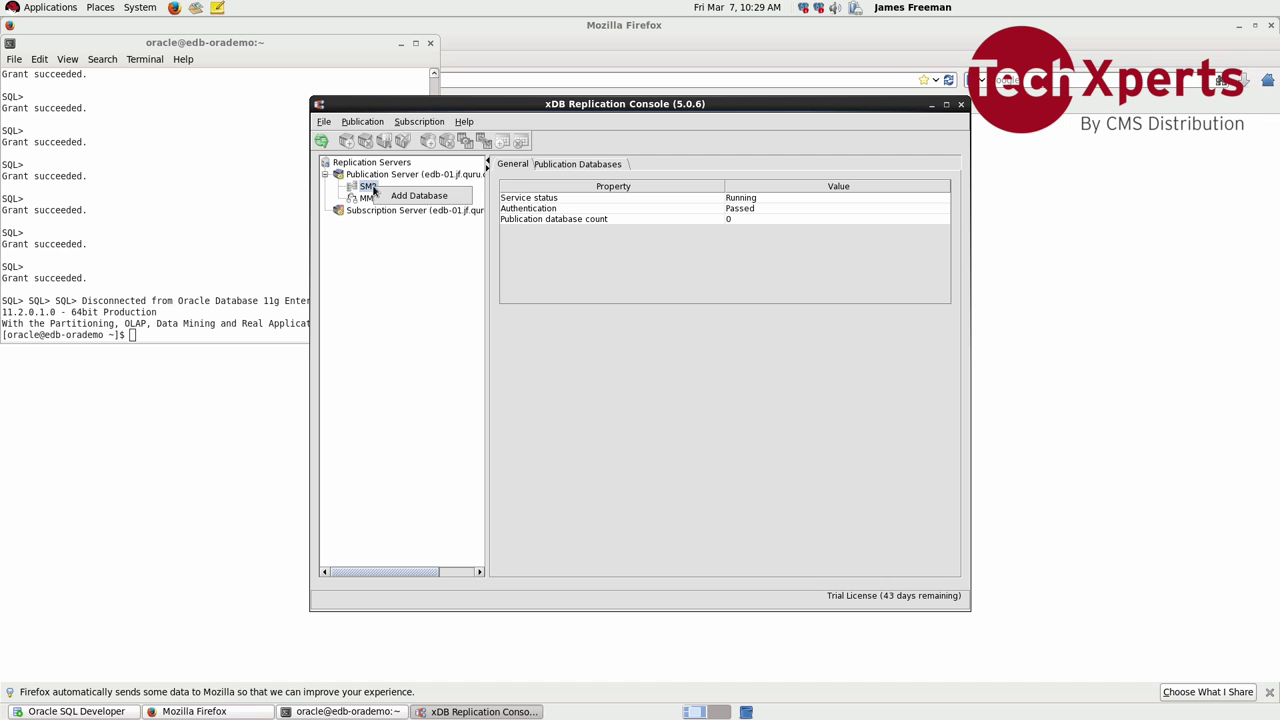
# Step: Add an Oracle database to SMR: host oracle-01.jf.quru.com, port 1521, user pubuser, SID hroradb1, plus its password
pyautogui.click(389, 202)
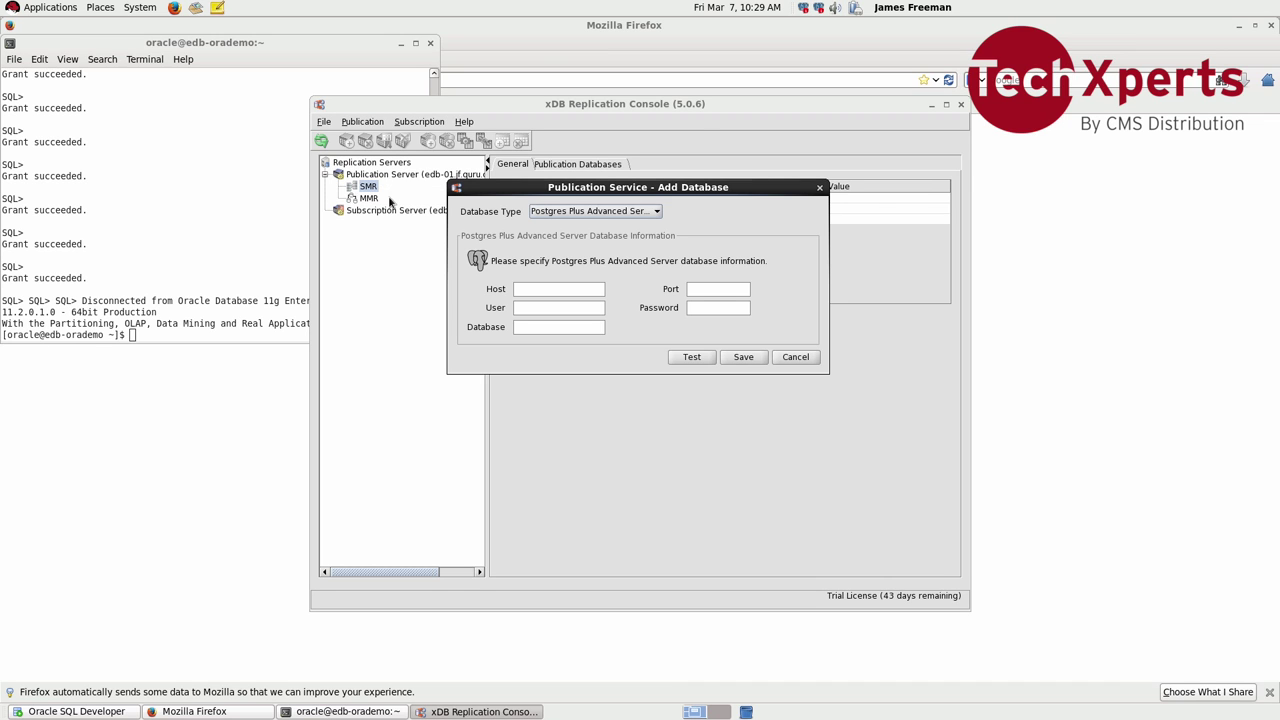
pyautogui.click(545, 212)
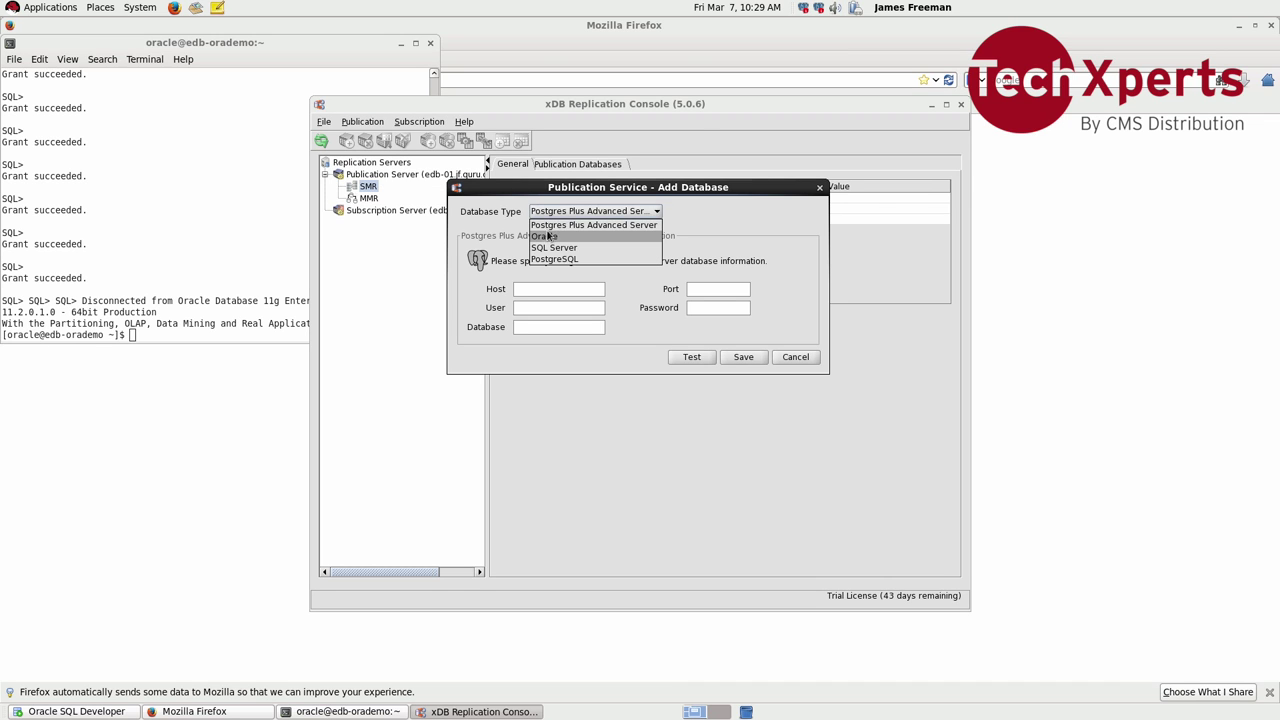
pyautogui.click(549, 237)
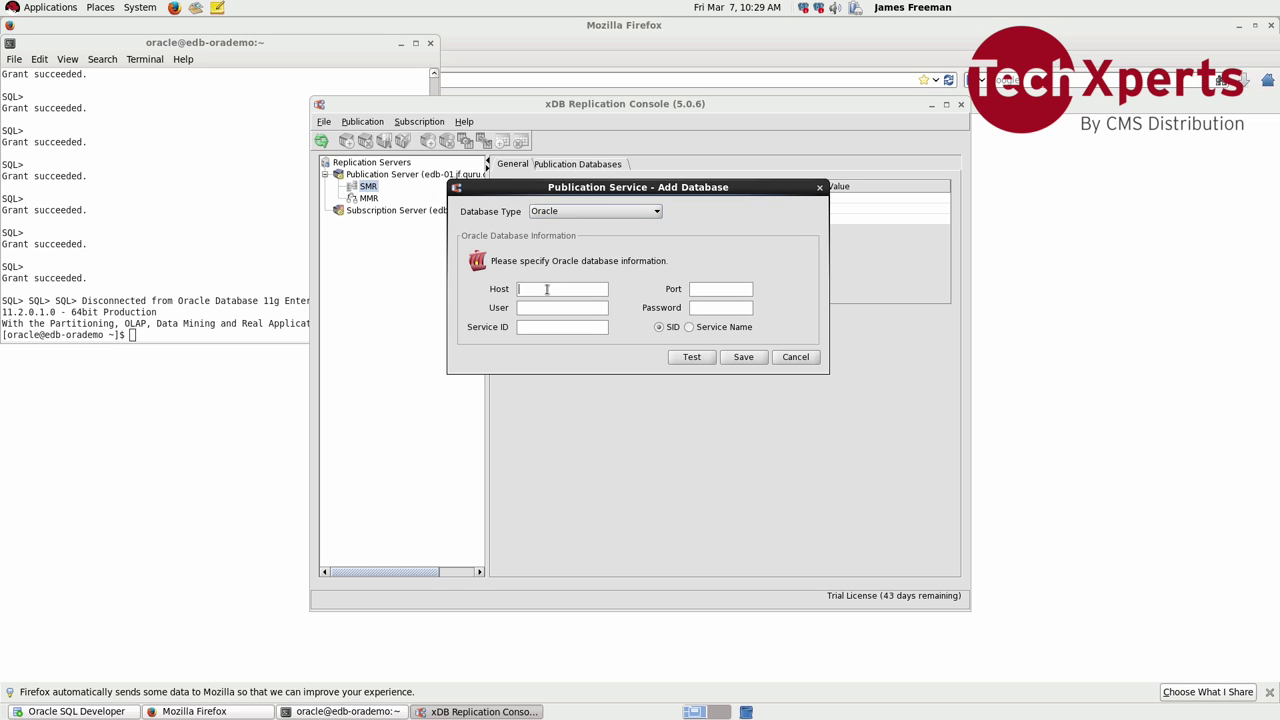
pyautogui.write('oracle-01.jf.quru.com1521pubusepassword123')
pyautogui.press('Tab')
pyautogui.write('hroradb1')
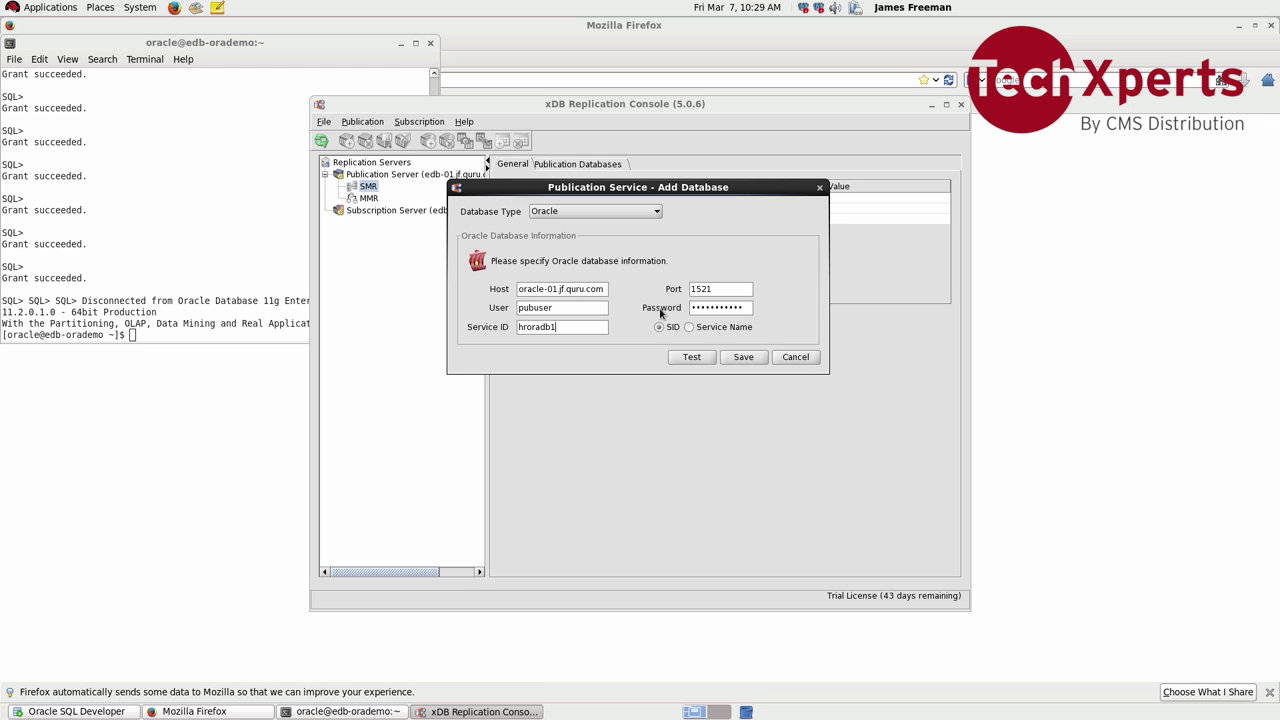
# Step: Test the connection successfully, save the database, and expand SMR to show it
pyautogui.click(700, 360)
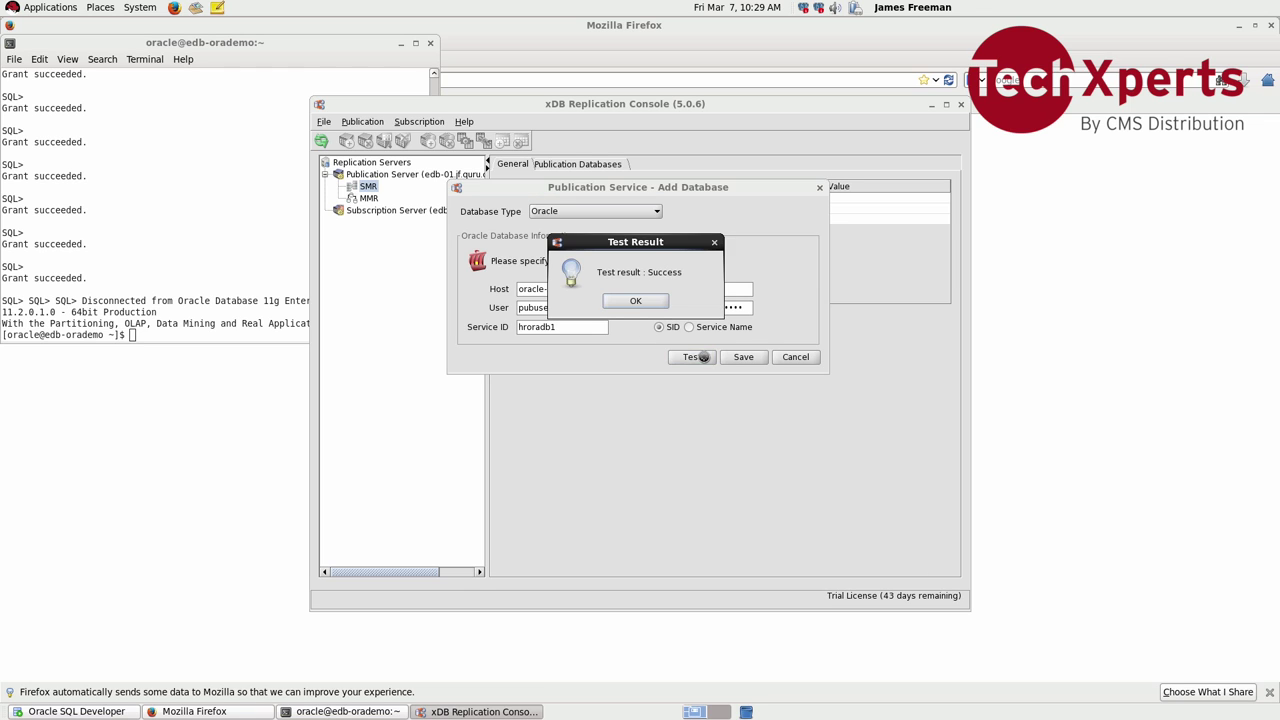
pyautogui.click(645, 304)
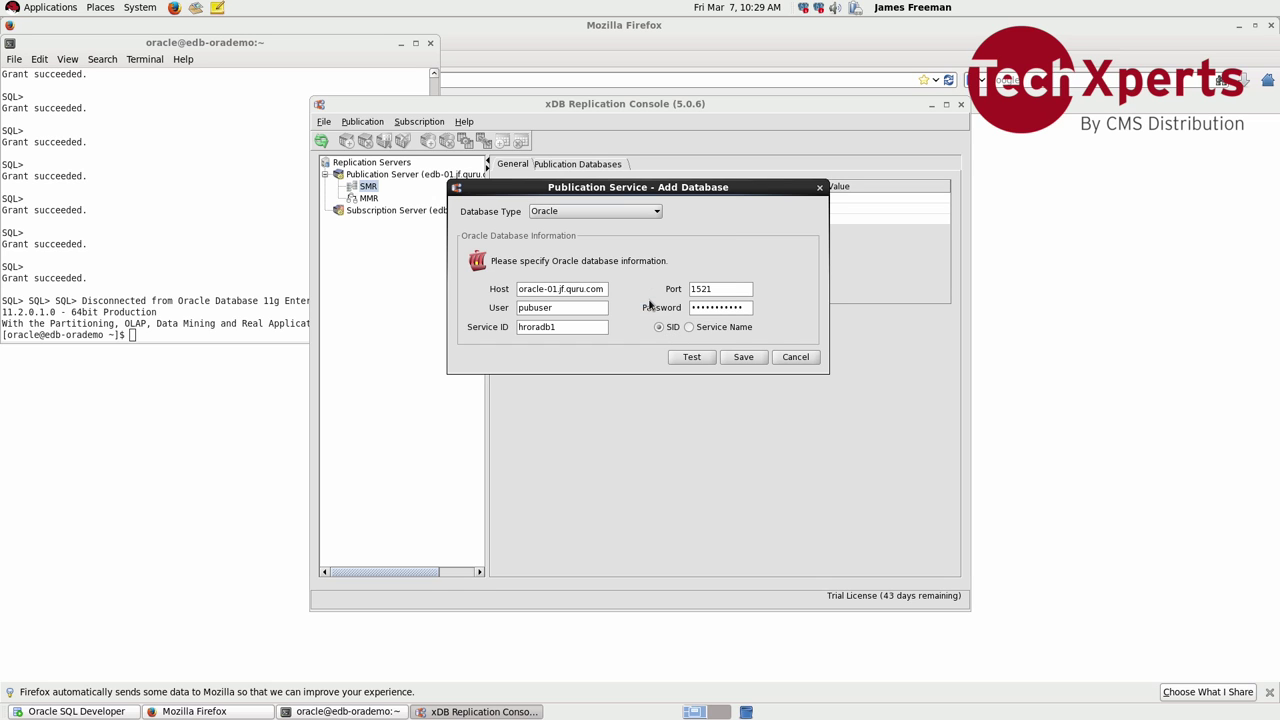
pyautogui.click(743, 357)
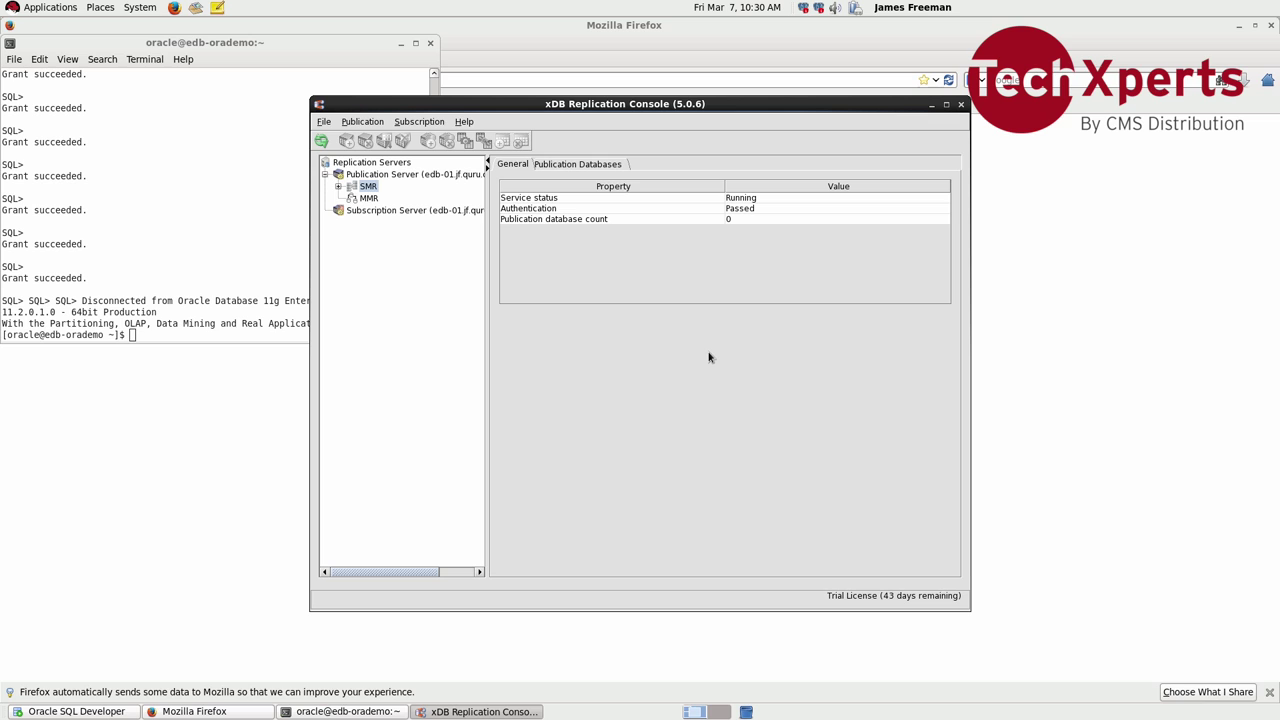
pyautogui.click(339, 187)
# Step: Create publication HRORAPUB on the Oracle database with all seven HR tables selected
pyautogui.click(370, 199)
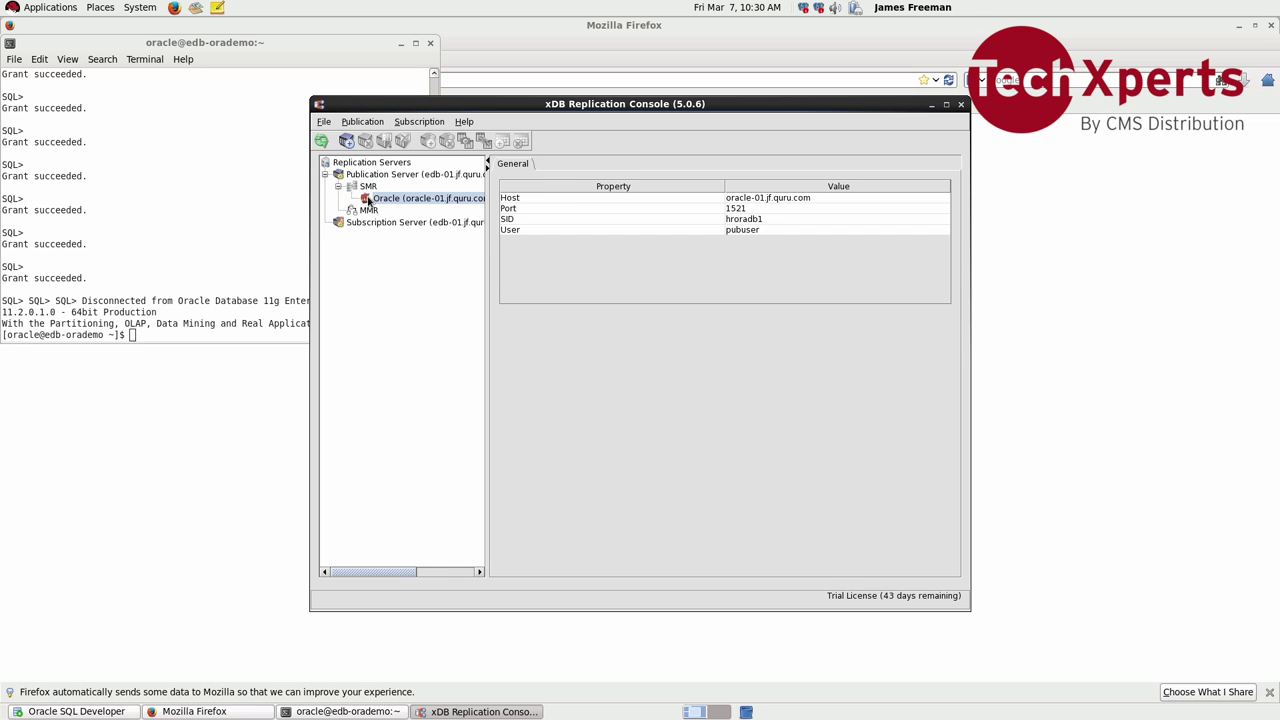
pyautogui.rightClick(390, 204)
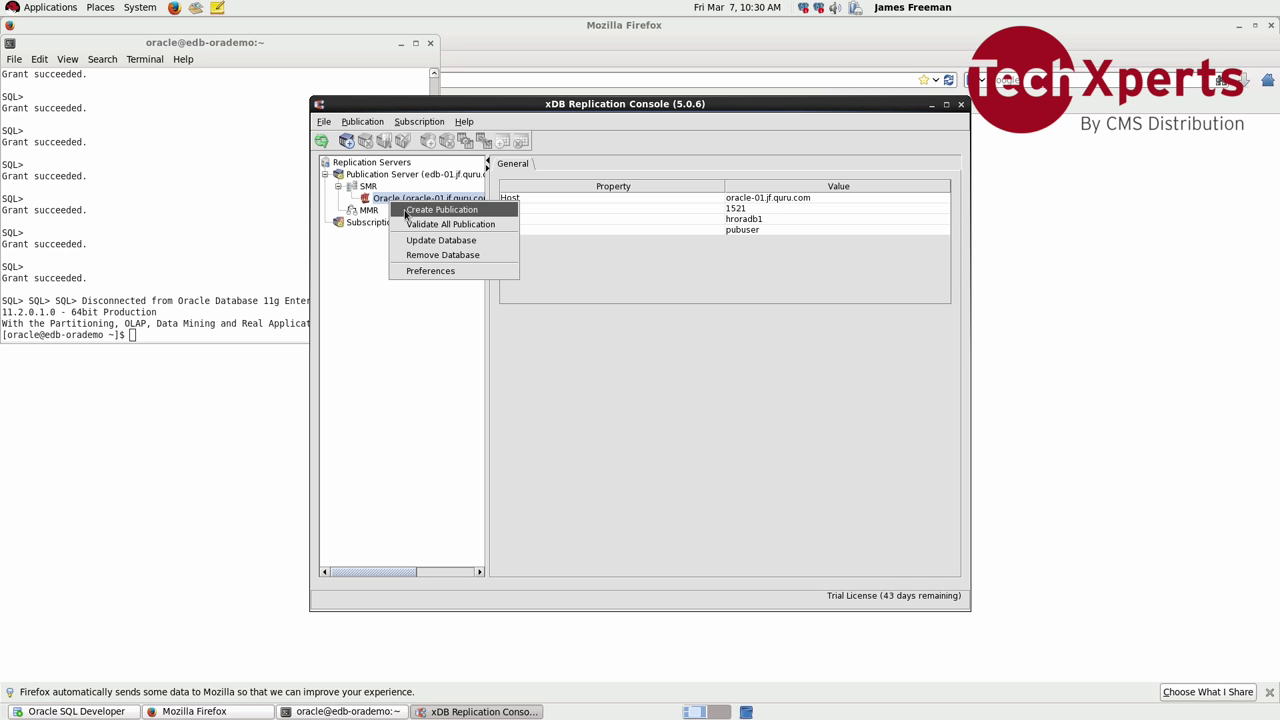
pyautogui.click(440, 210)
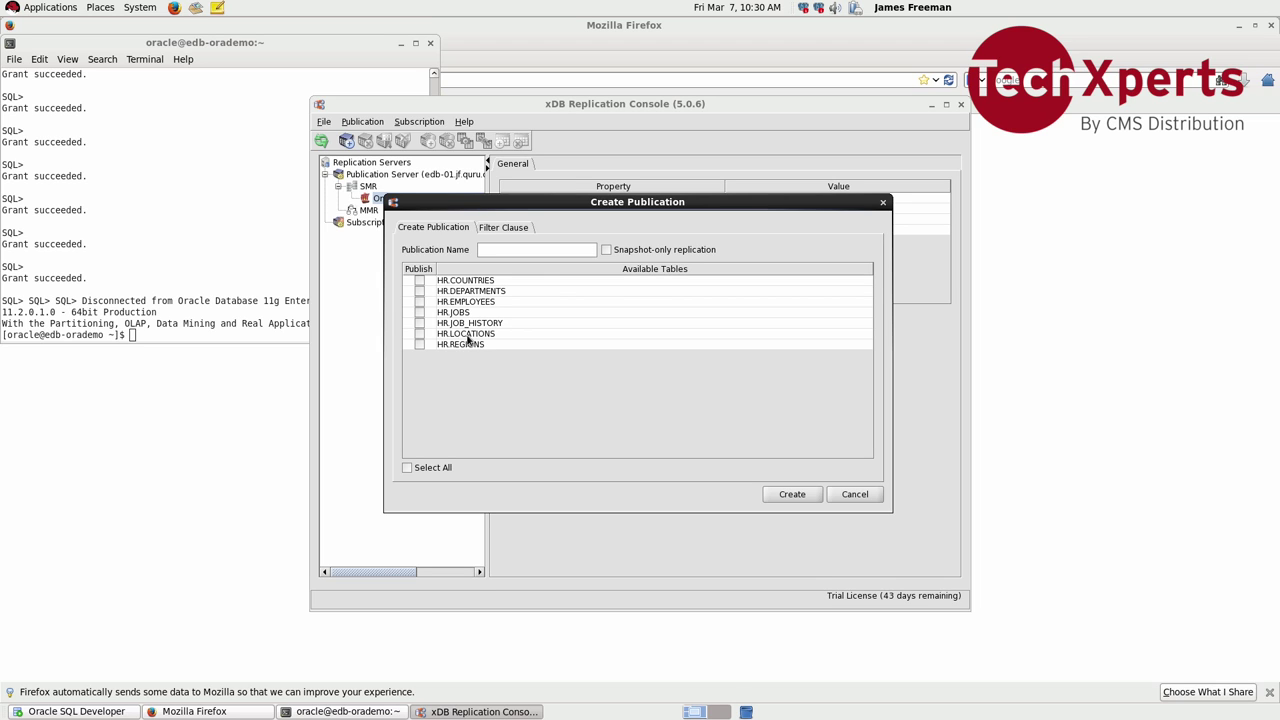
pyautogui.click(412, 467)
pyautogui.write('HRORAPUB')
pyautogui.click(790, 494)
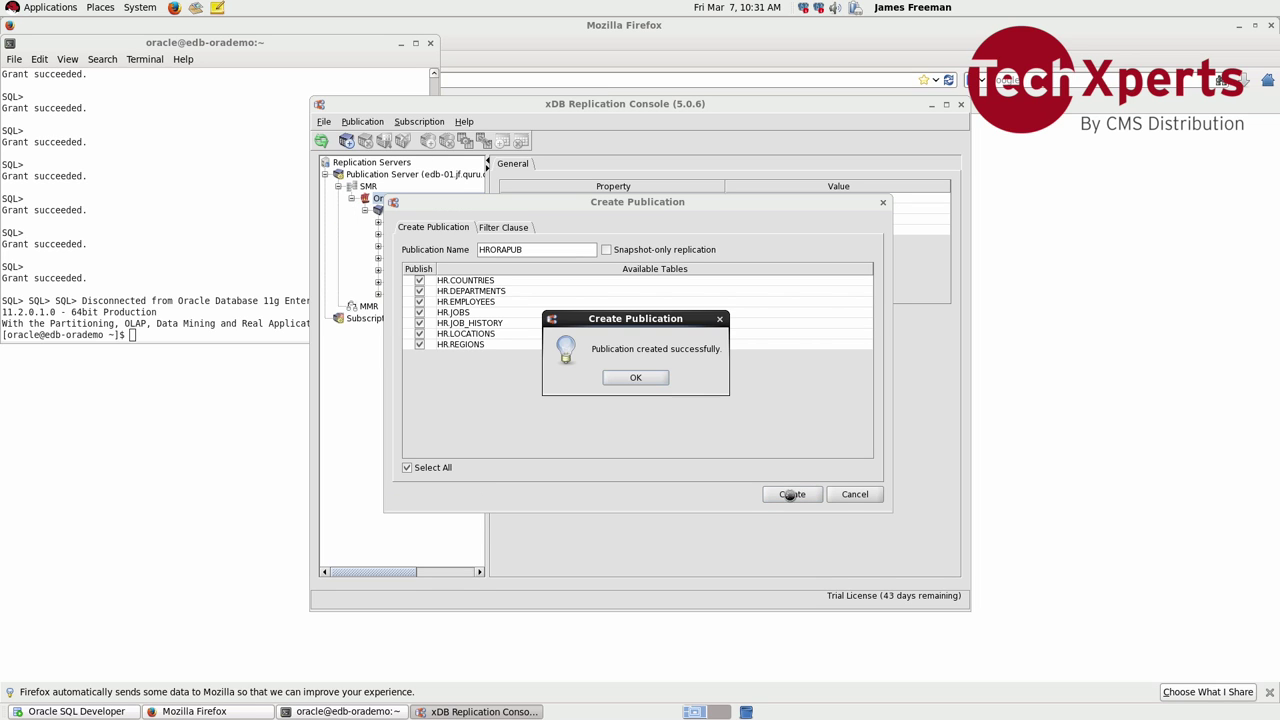
pyautogui.click(638, 378)
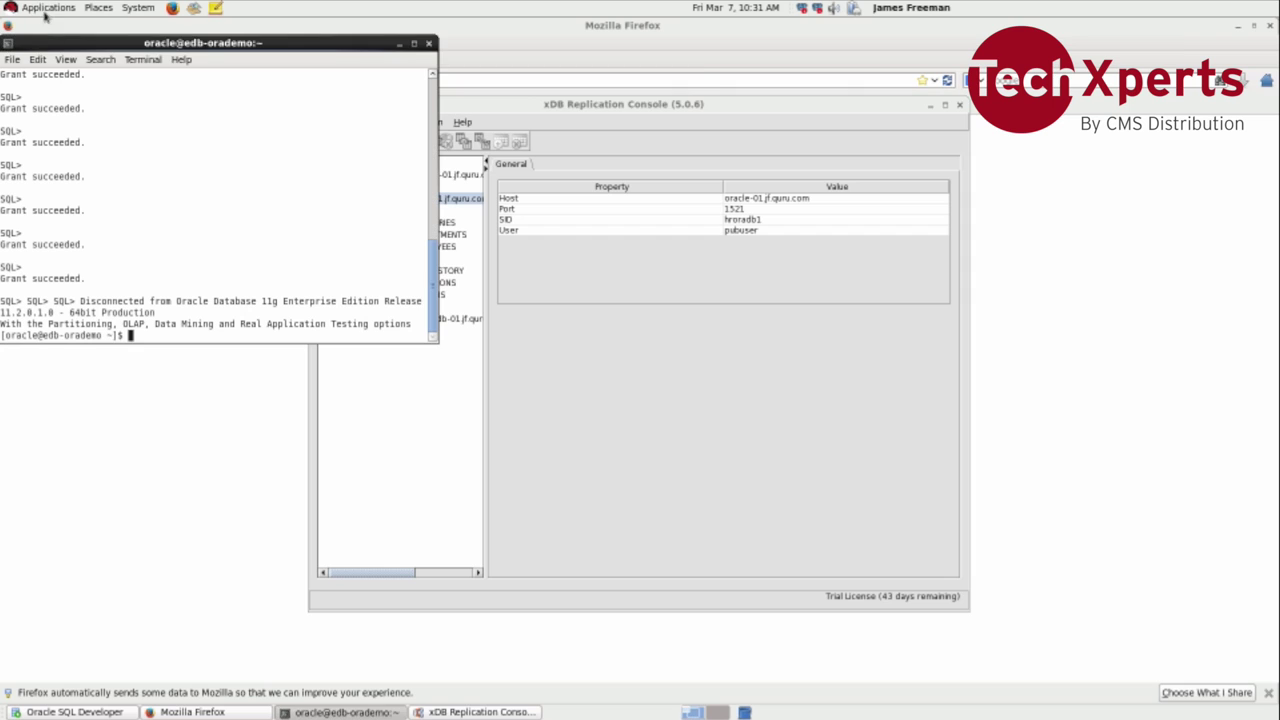
# Step: Launch Postgres Enterprise Manager v4 and log in to the PEM server
pyautogui.click(47, 8)
pyautogui.moveTo(138, 176)
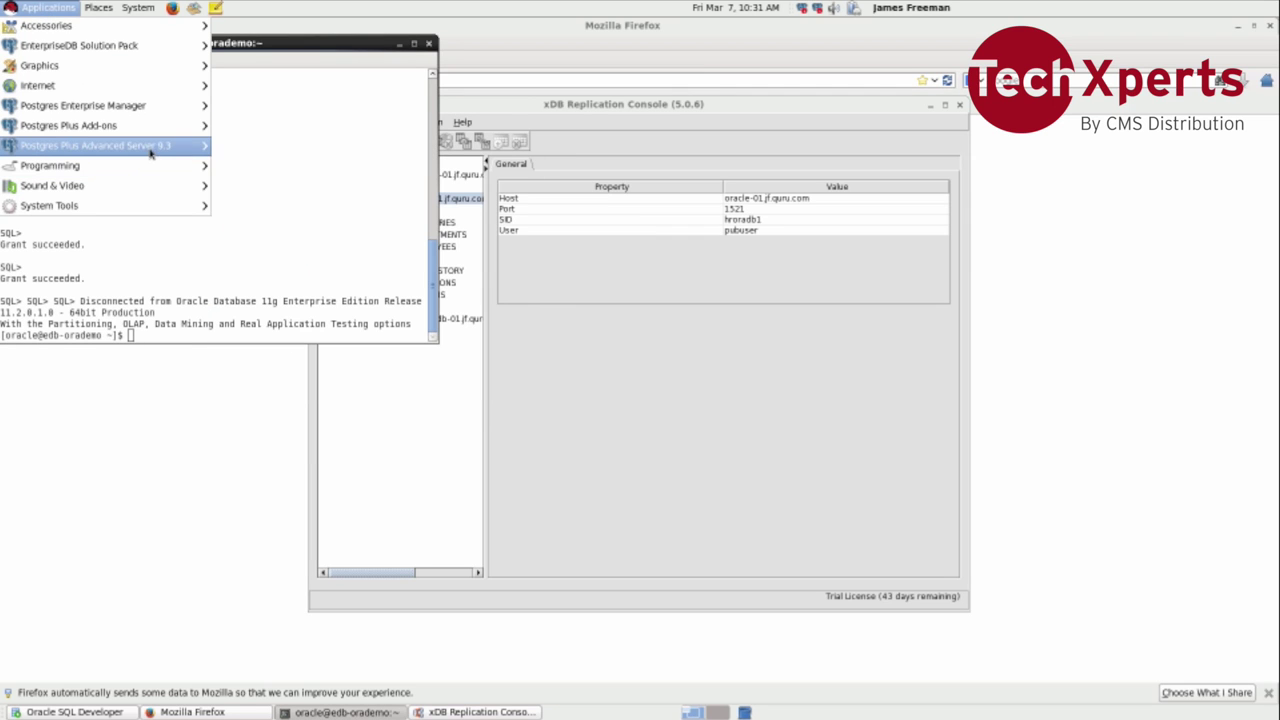
pyautogui.moveTo(160, 150)
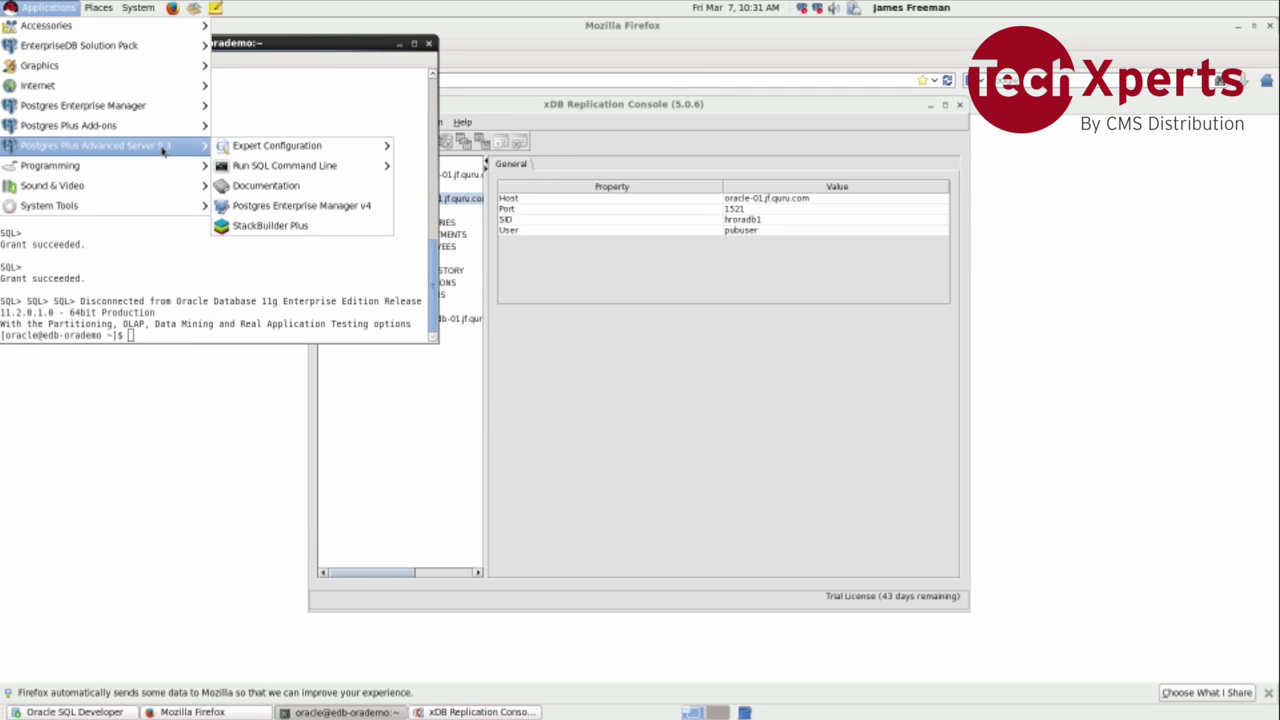
pyautogui.click(269, 206)
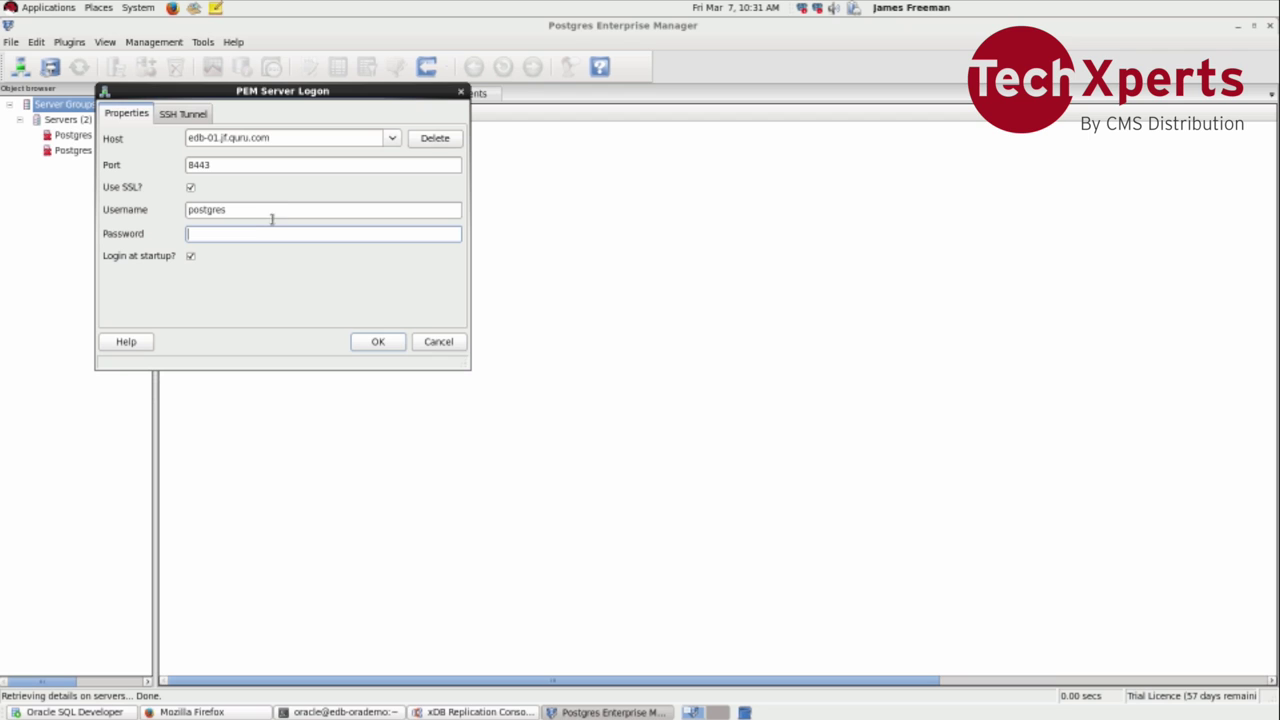
pyautogui.write('postgres')
pyautogui.press('Return')
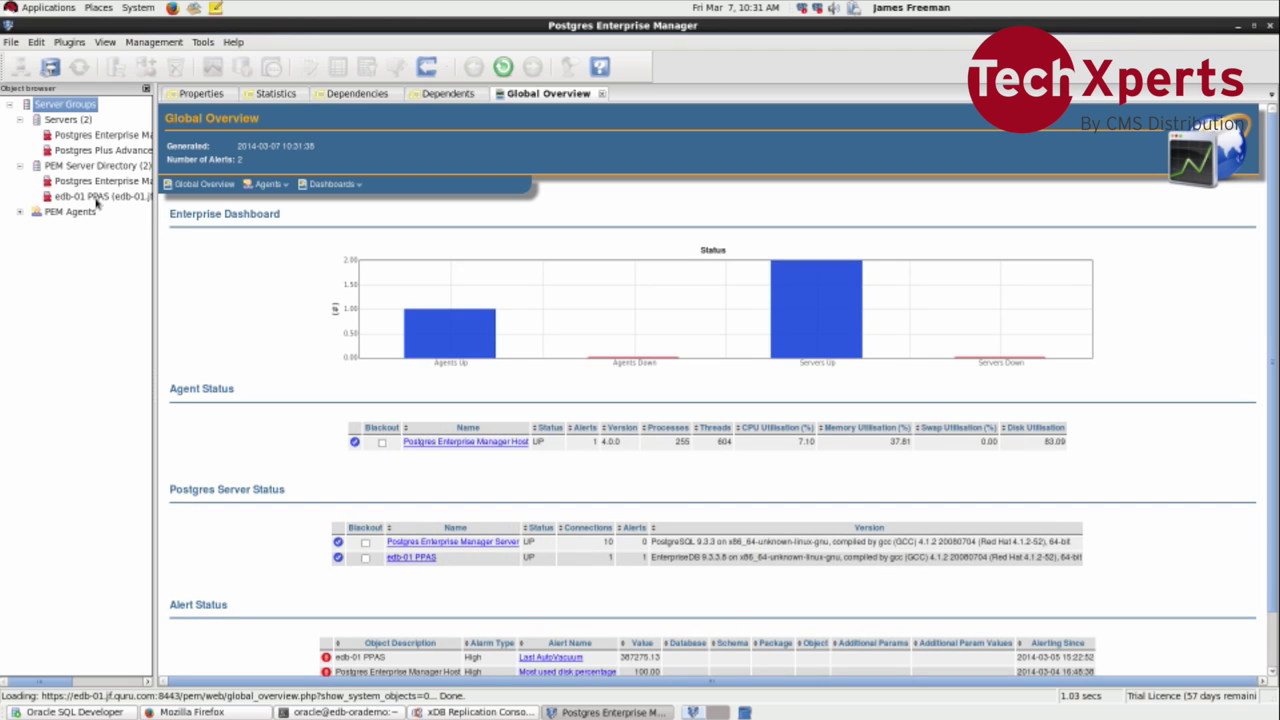
# Step: Connect to the edb-01 PPAS server and expand Login Roles to list existing roles
pyautogui.doubleClick(97, 196)
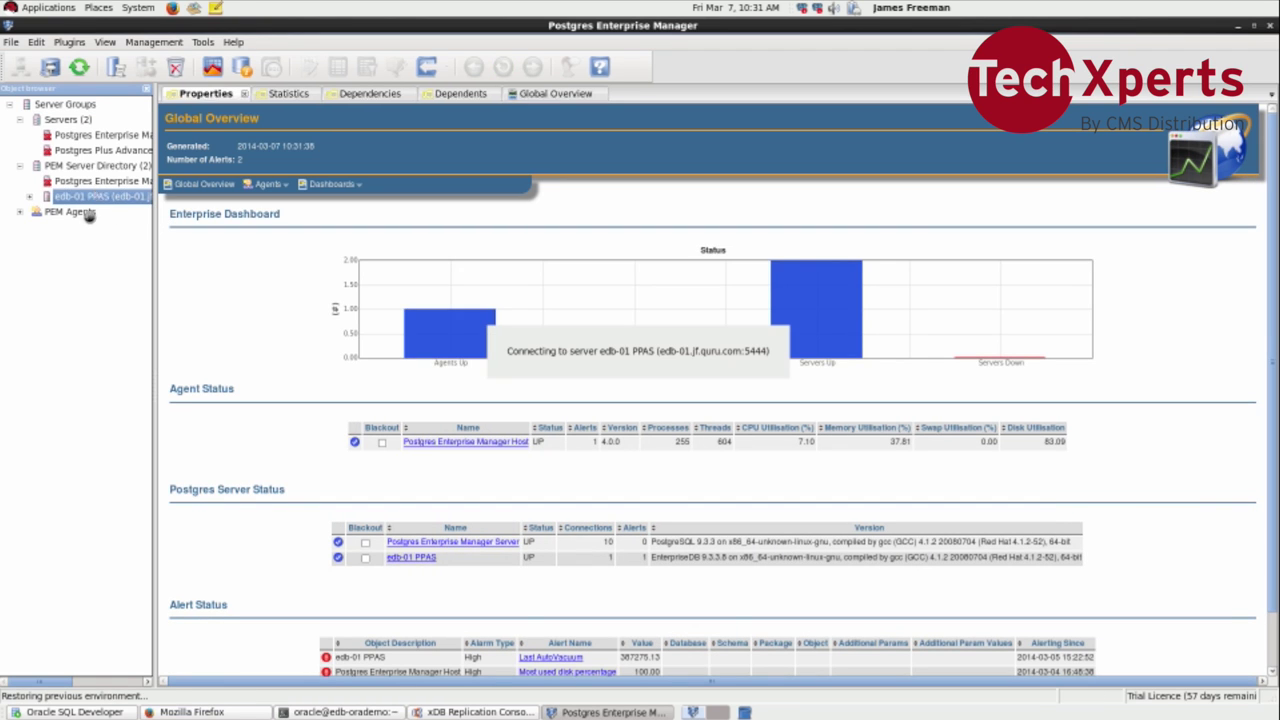
pyautogui.click(48, 229)
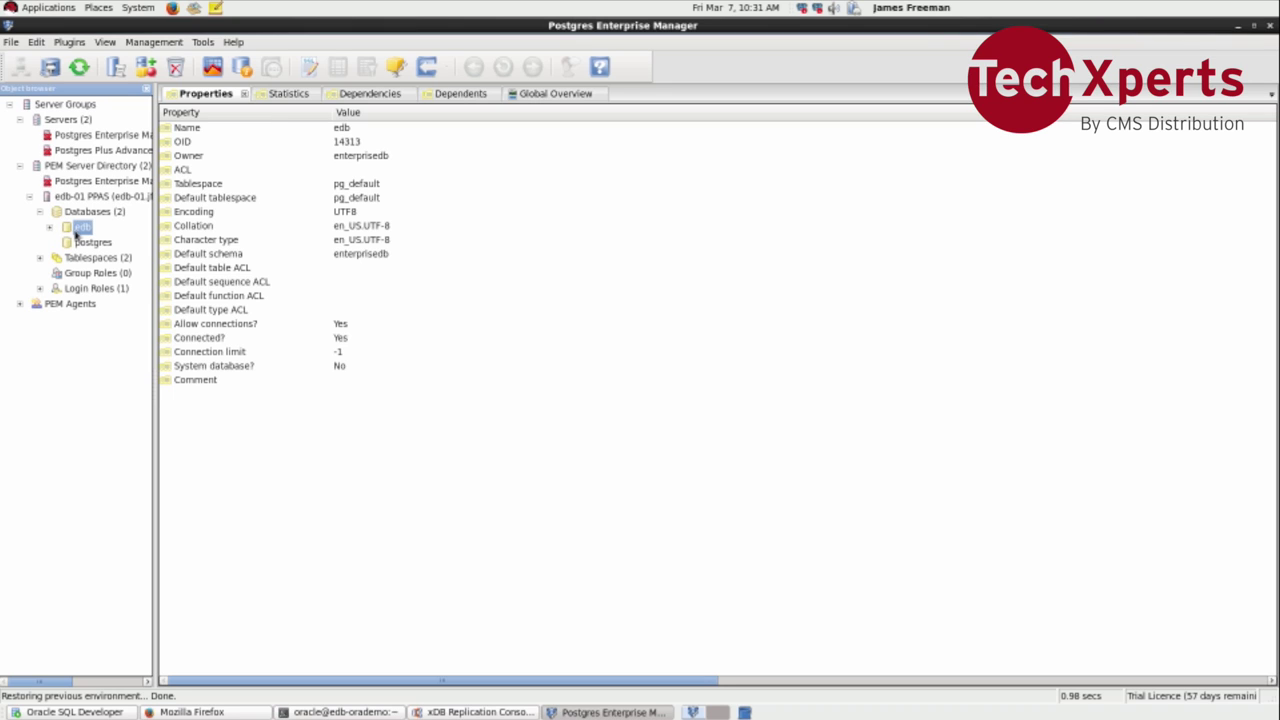
pyautogui.click(44, 291)
pyautogui.click(41, 289)
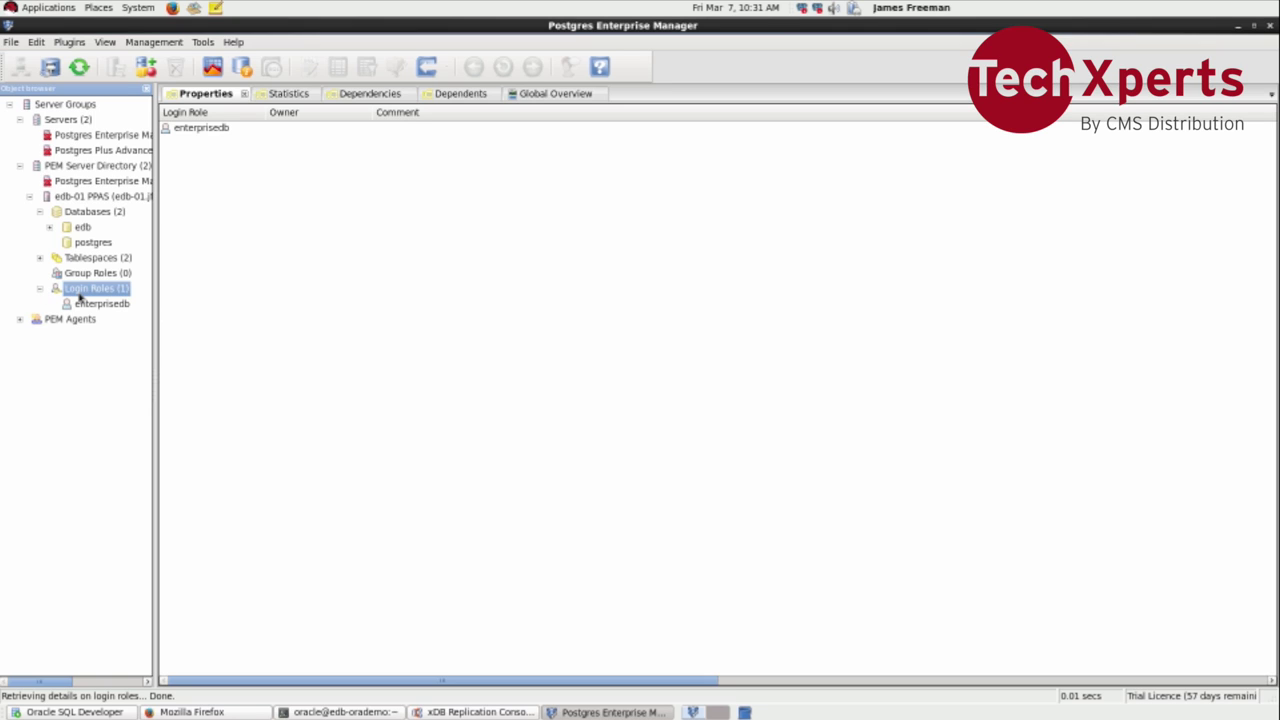
# Step: Start a new login role named subuser
pyautogui.rightClick(80, 297)
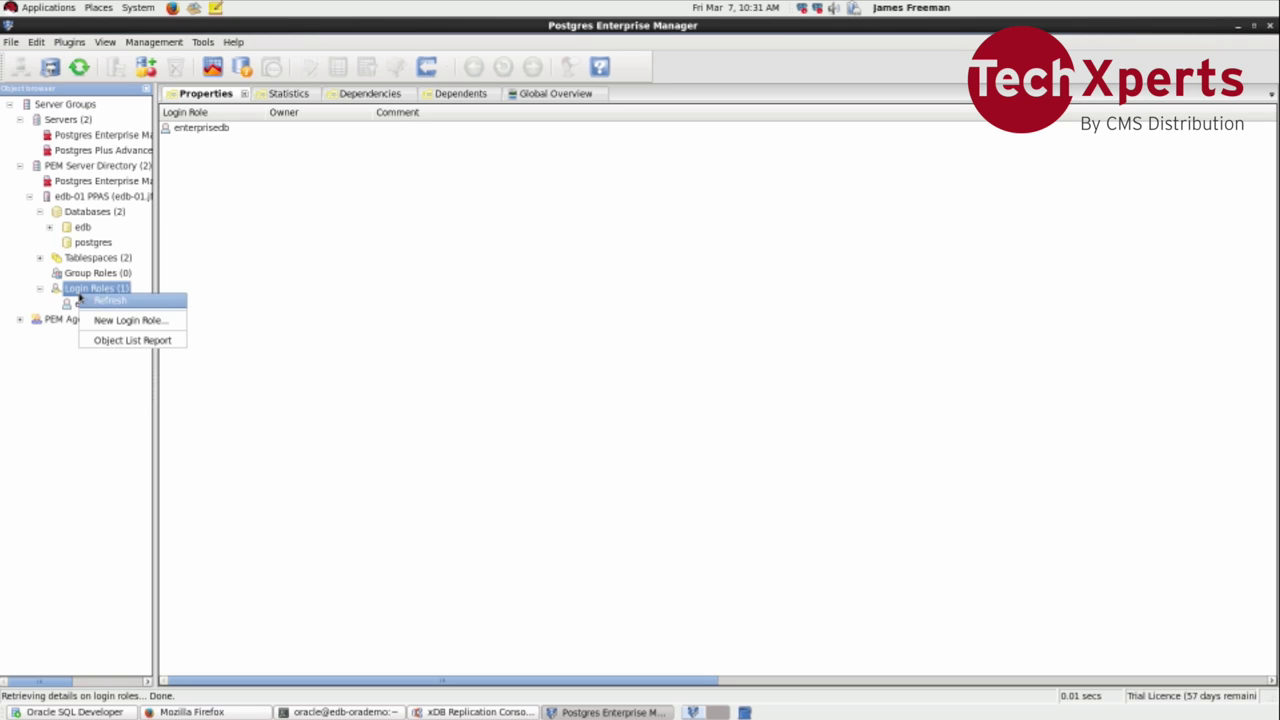
pyautogui.click(99, 321)
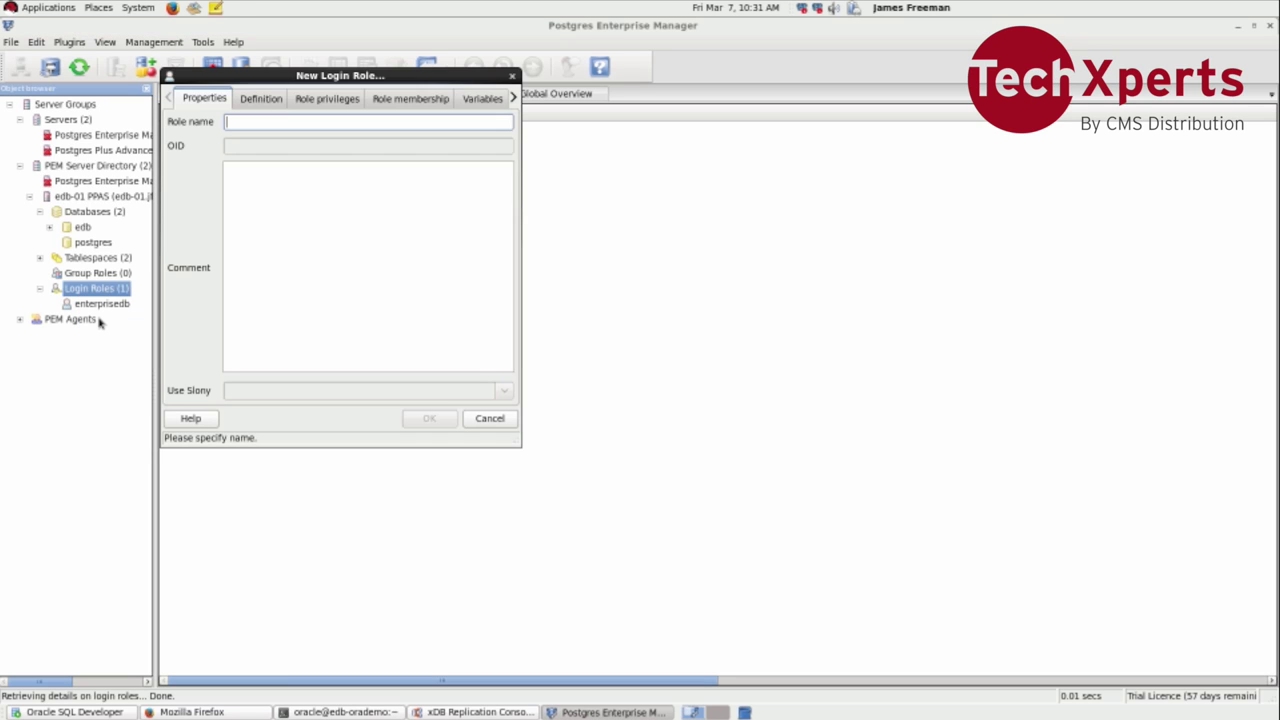
pyautogui.write('subs')
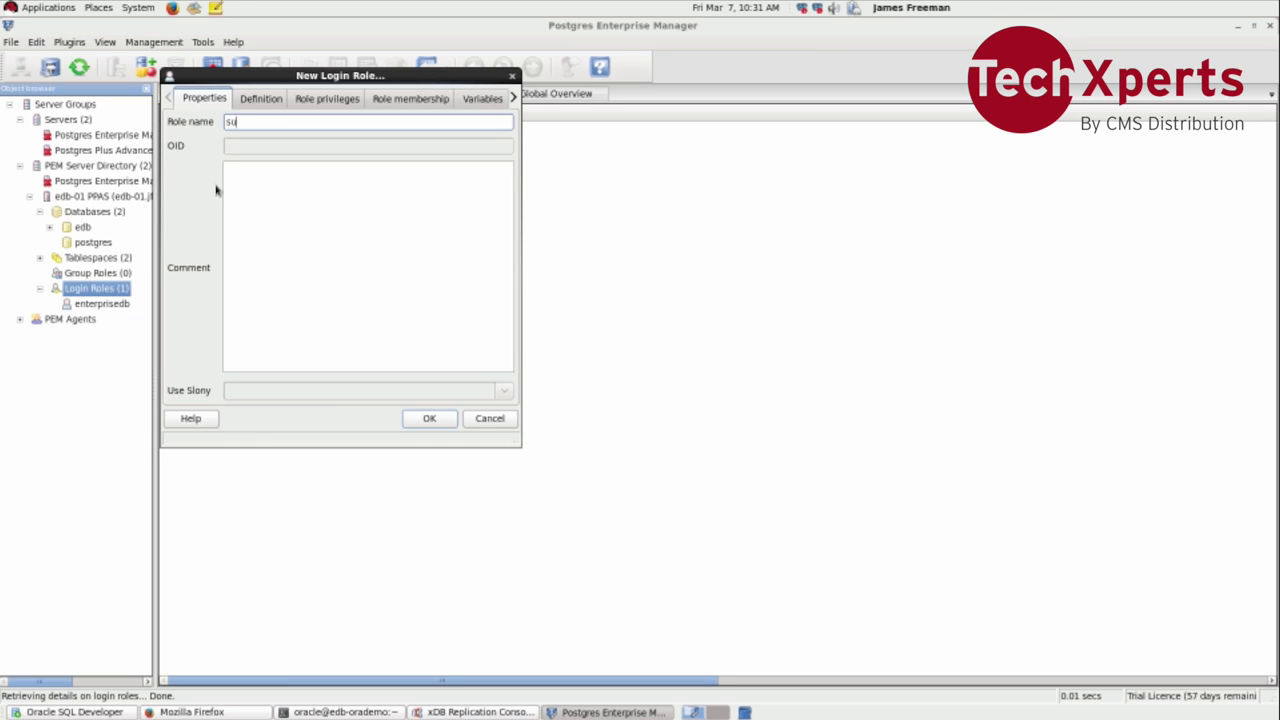
pyautogui.press('BackSpace')
pyautogui.press('BackSpace')
pyautogui.write('user')
# Step: Give subuser a password and Superuser privilege, then create the role
pyautogui.click(252, 102)
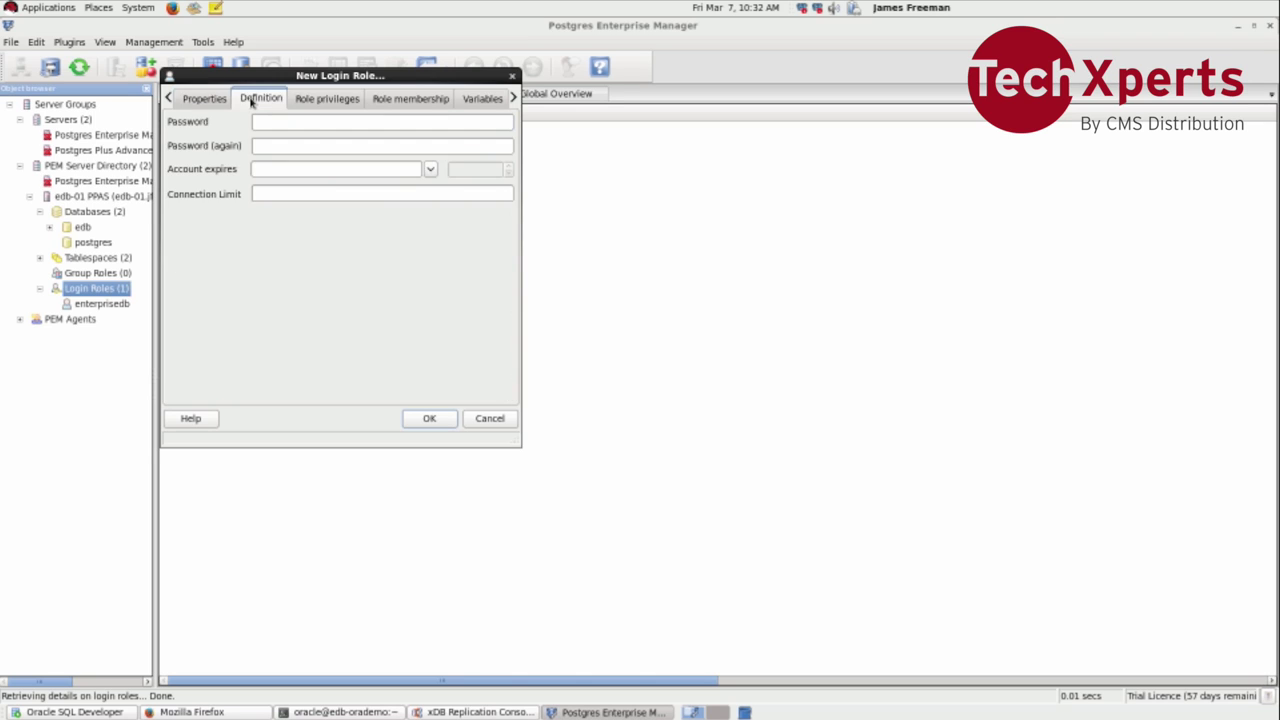
pyautogui.click(265, 122)
pyautogui.write('password123')
pyautogui.press('Tab')
pyautogui.write('password')
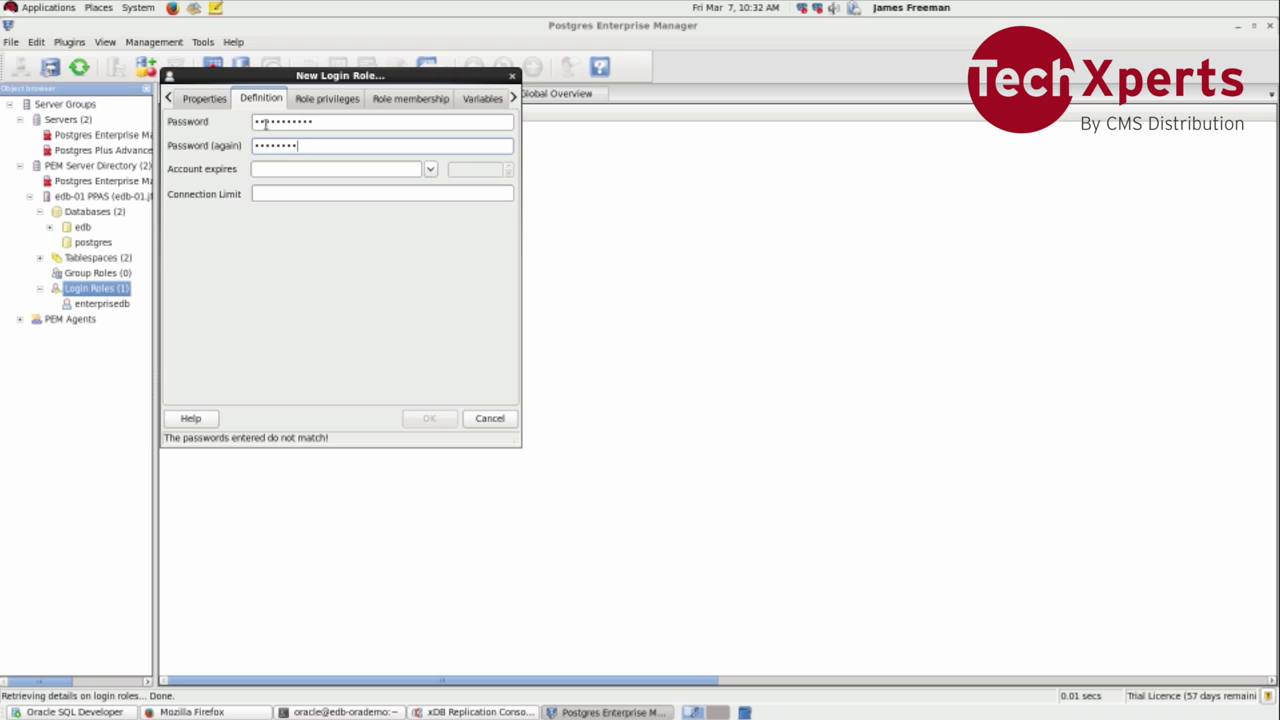
pyautogui.write('123')
pyautogui.click(314, 102)
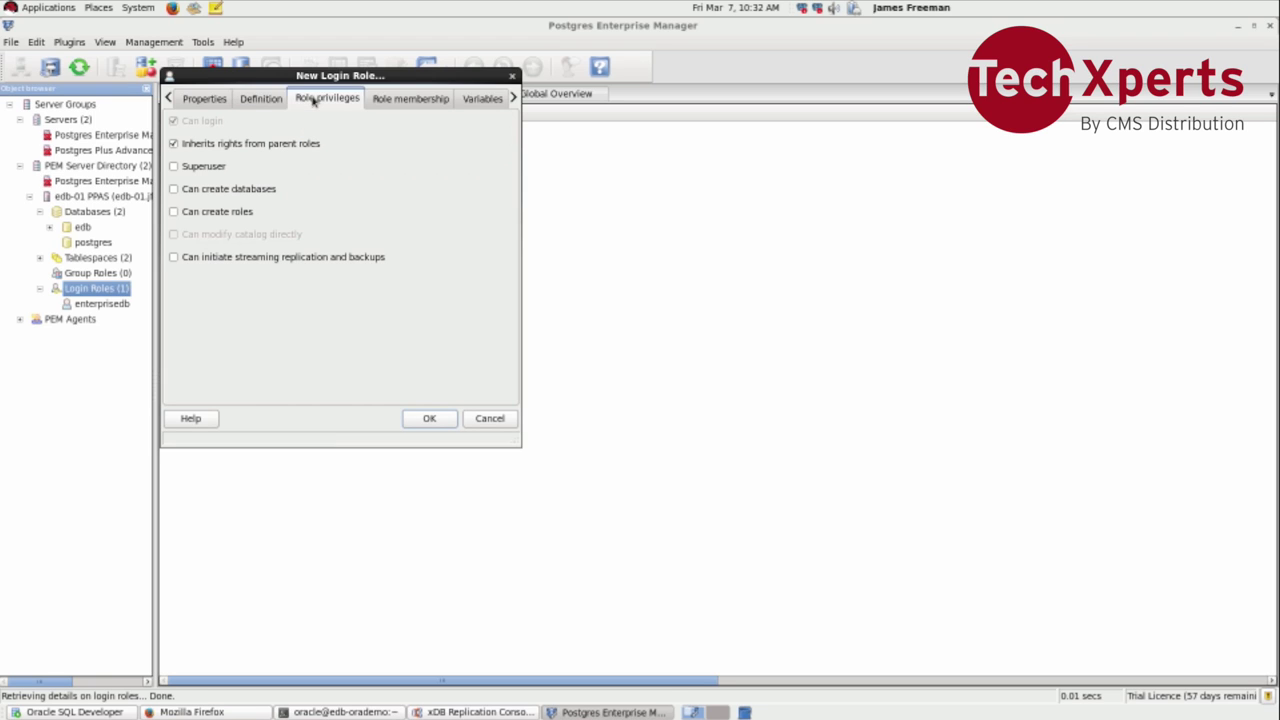
pyautogui.click(224, 168)
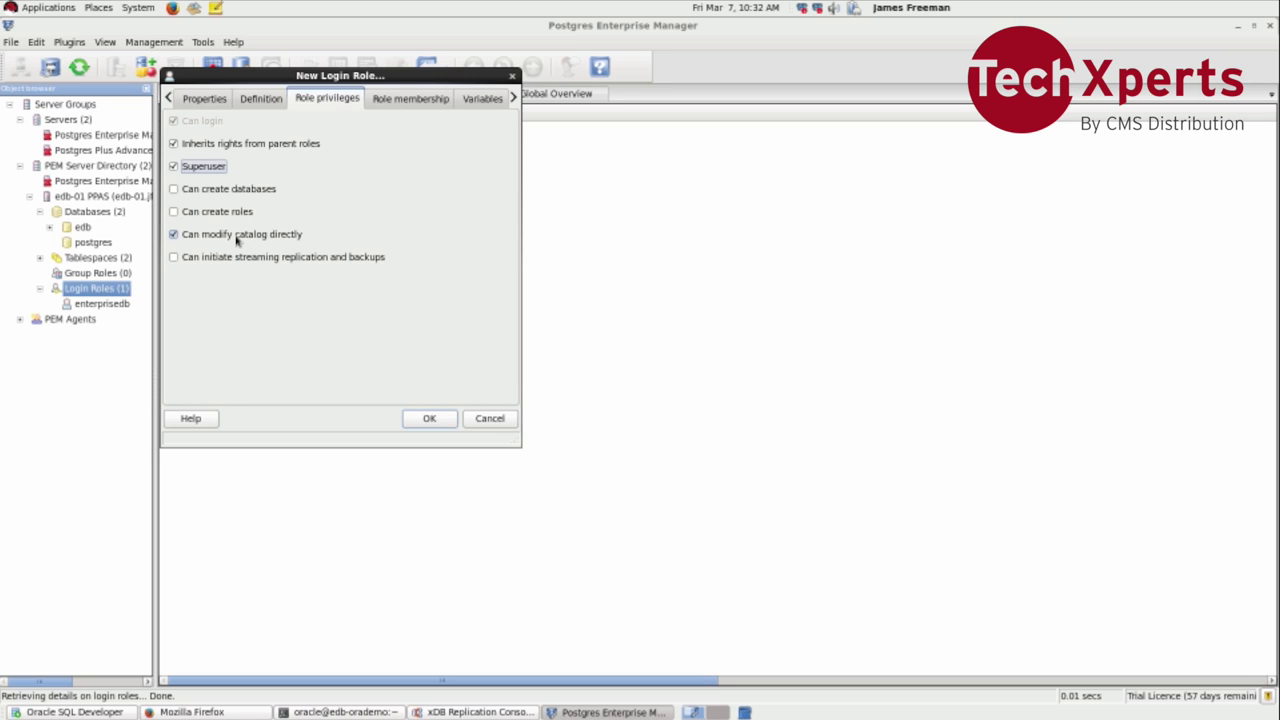
pyautogui.click(430, 418)
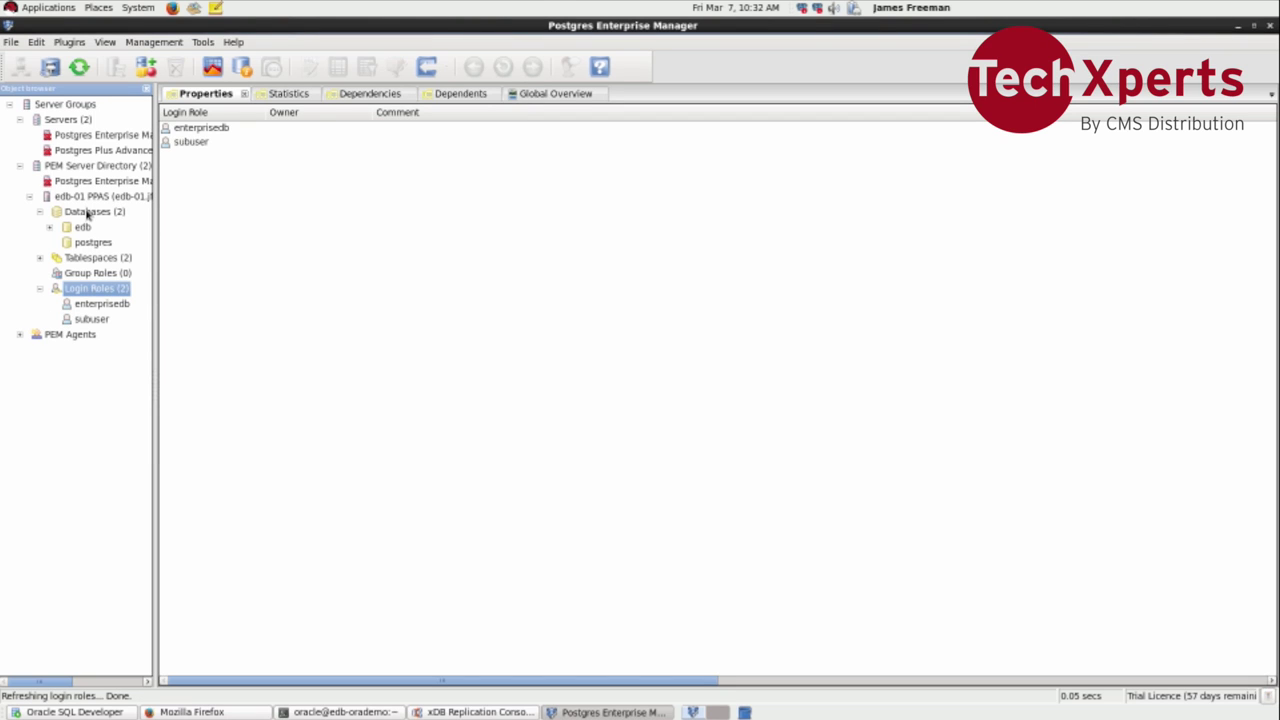
# Step: Create a database named hr with owner subuser
pyautogui.click(88, 214)
pyautogui.rightClick(88, 214)
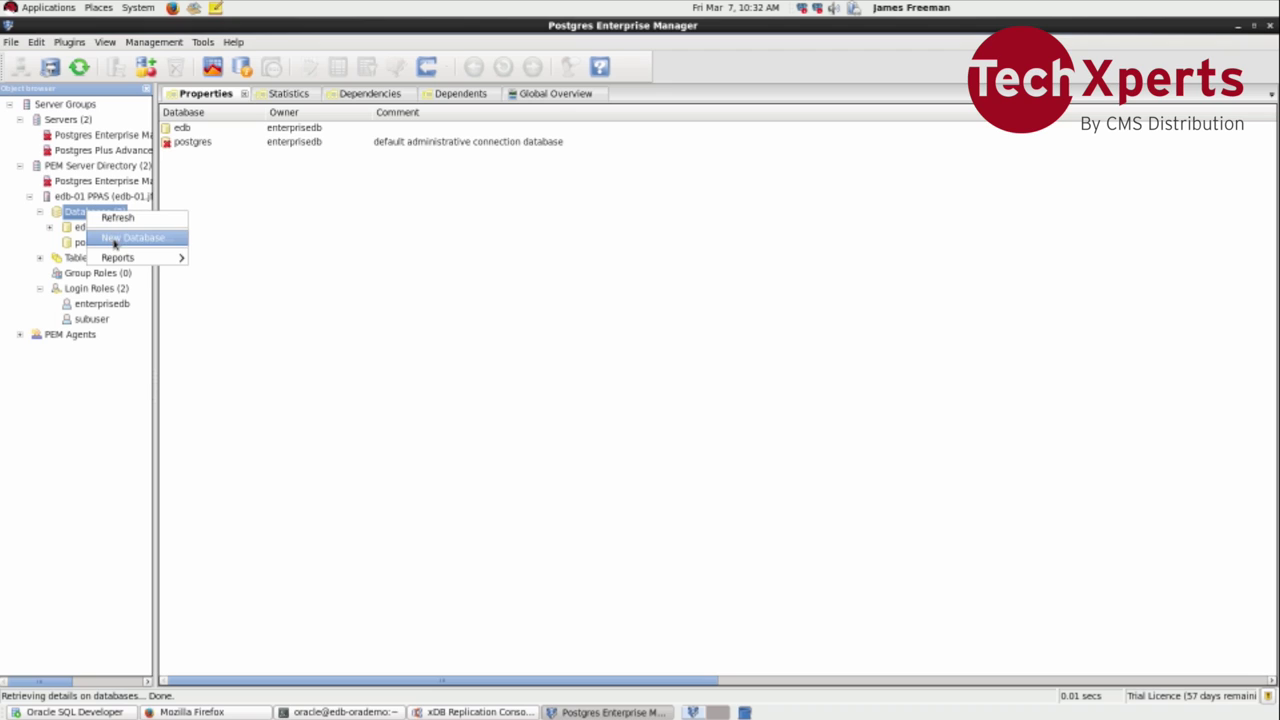
pyautogui.click(115, 238)
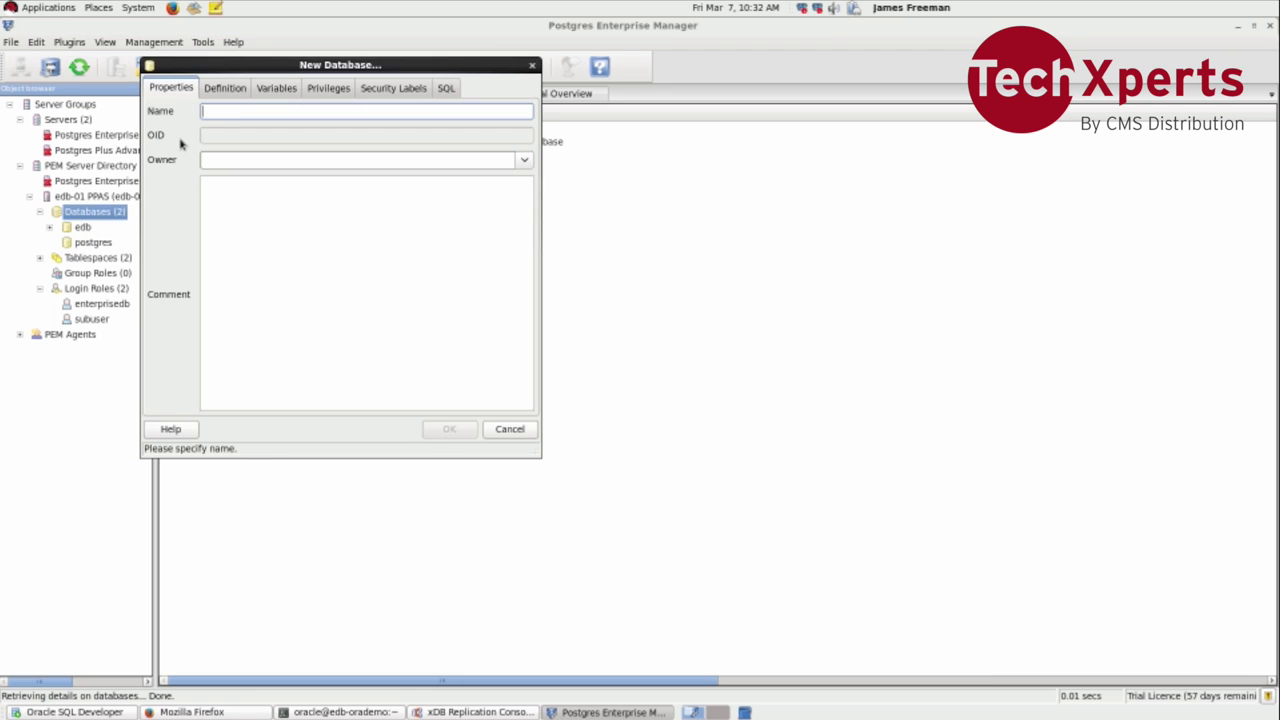
pyautogui.write('hr')
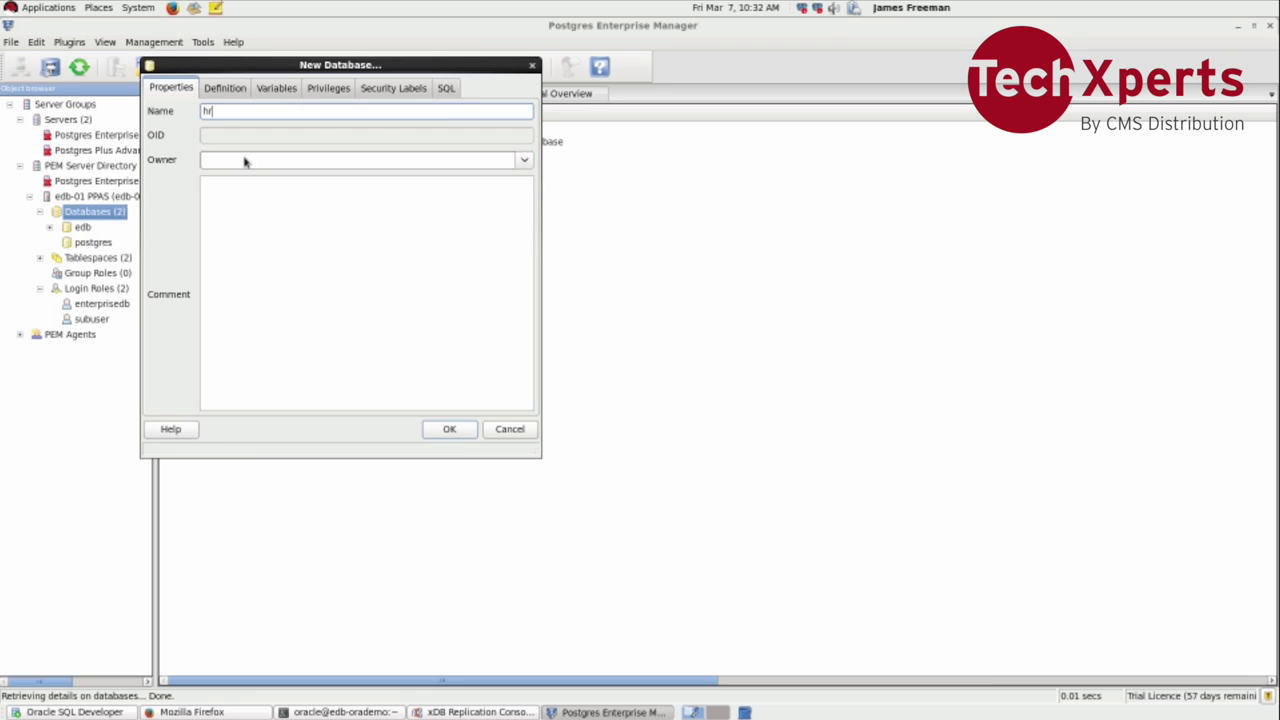
pyautogui.click(523, 160)
pyautogui.click(509, 214)
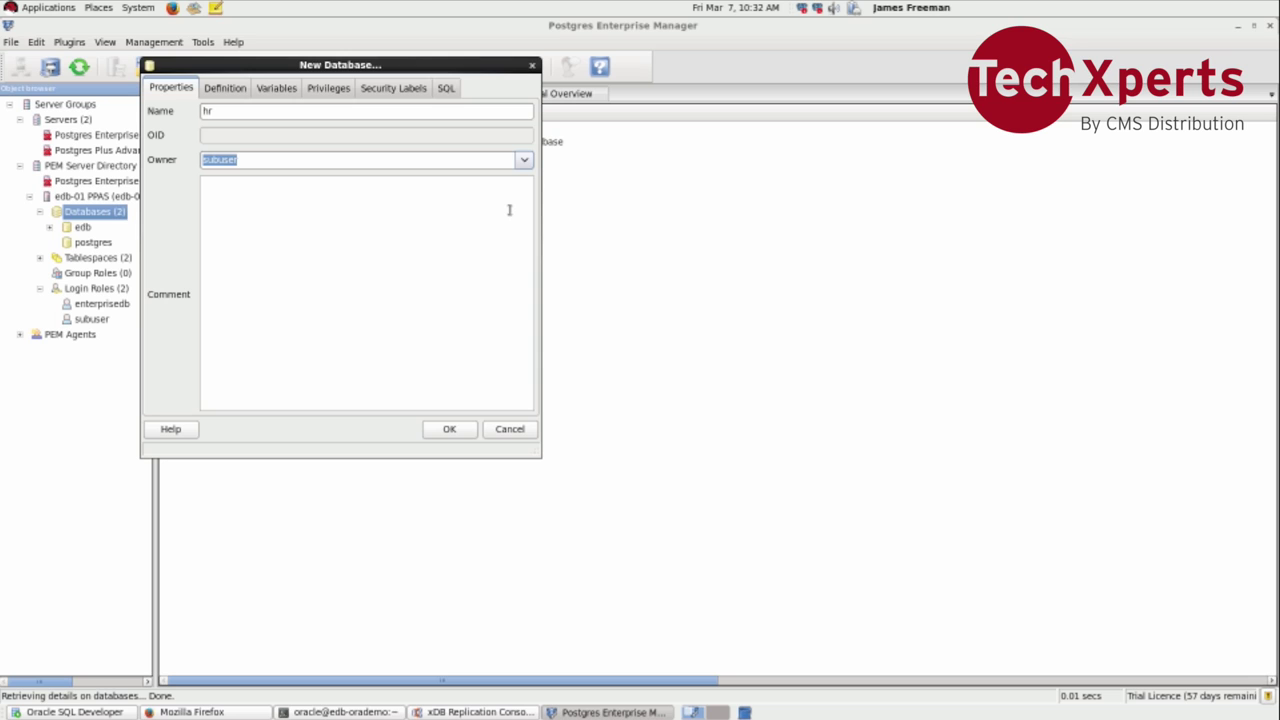
pyautogui.click(464, 433)
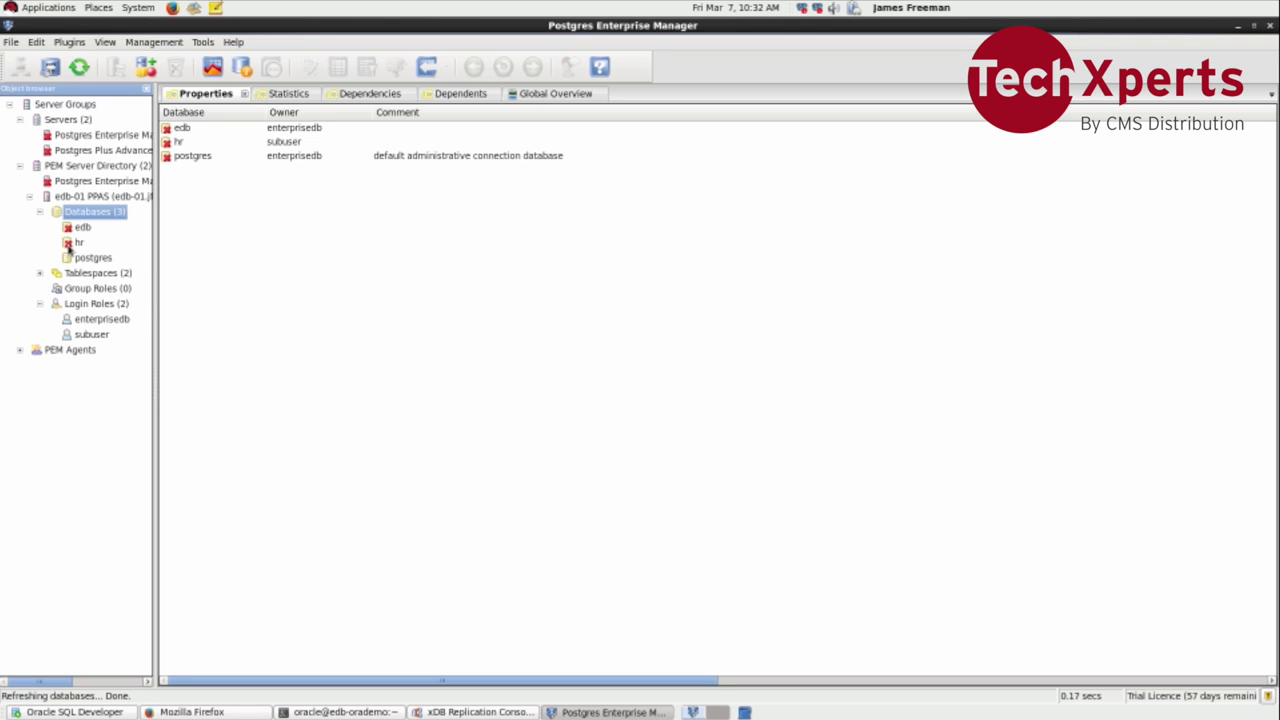
# Step: Expand hr > Schemas > public, then return to the xDB Replication Console
pyautogui.click(68, 244)
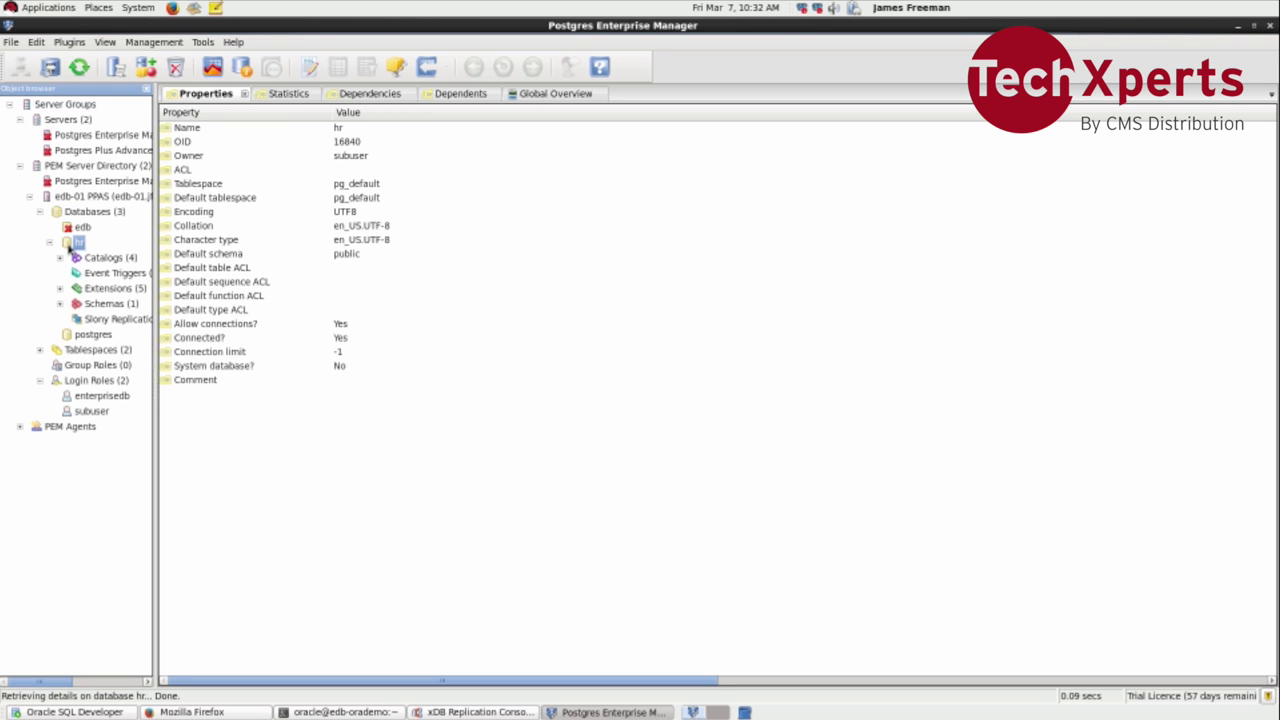
pyautogui.click(60, 304)
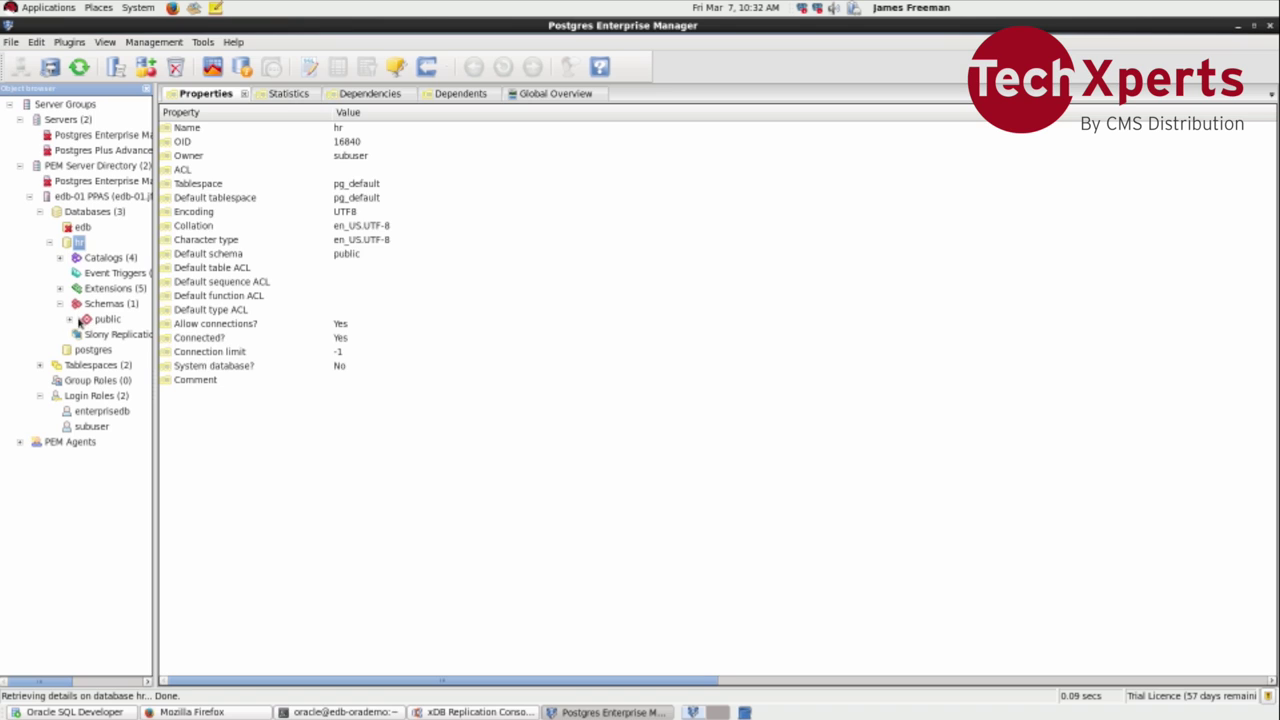
pyautogui.click(77, 320)
pyautogui.click(70, 320)
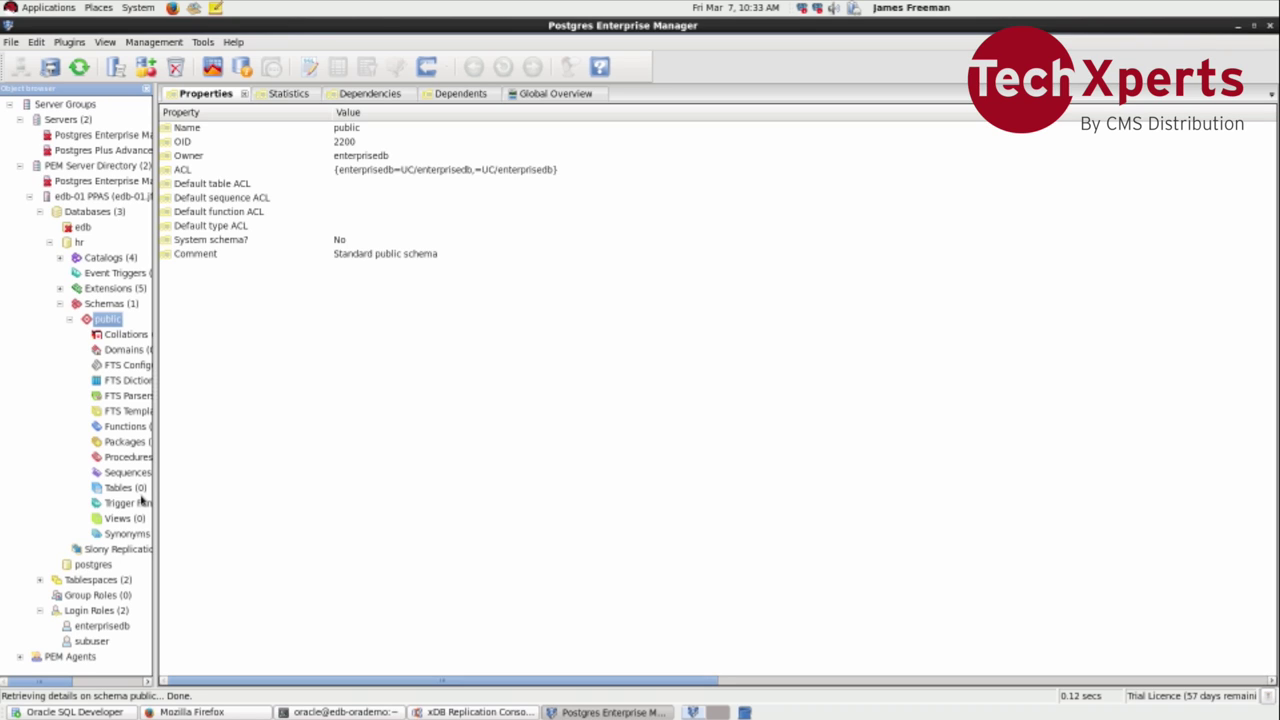
pyautogui.click(443, 712)
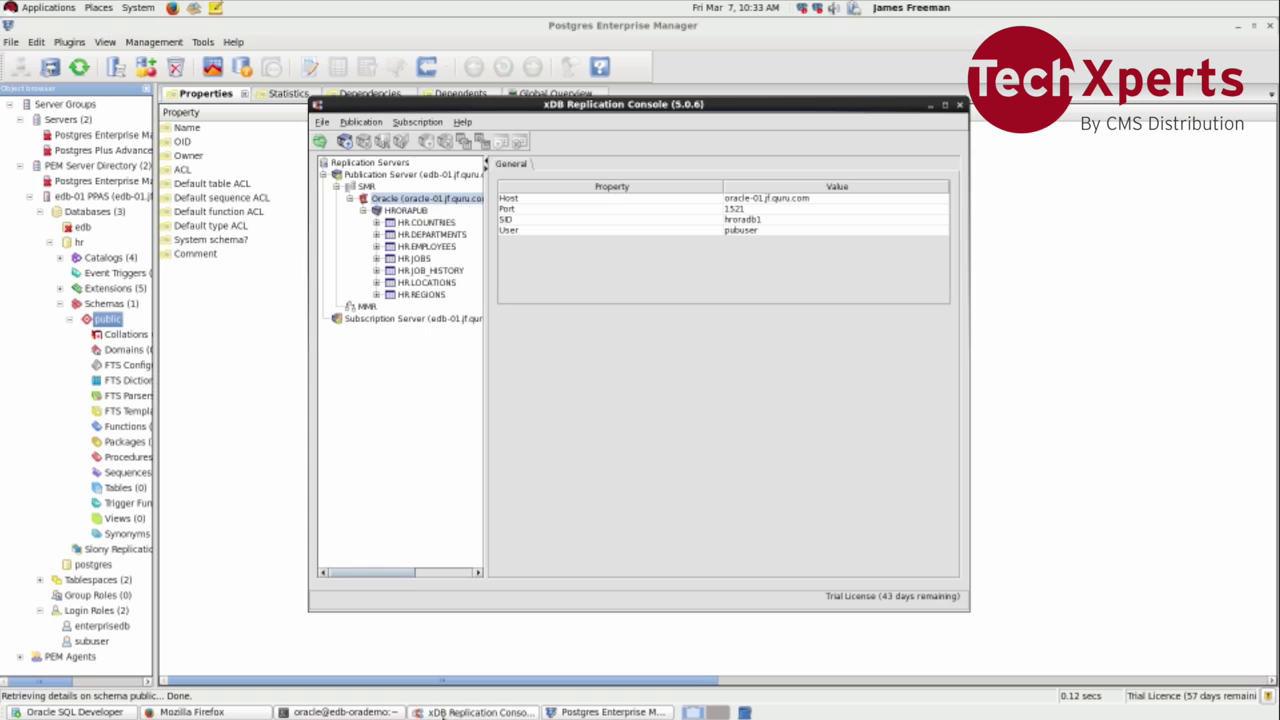
# Step: Add a Postgres Plus Advanced Server subscription database: host edb-01.jf.quru.com, port 5444, user subuser, database hr
pyautogui.click(387, 319)
pyautogui.rightClick(387, 321)
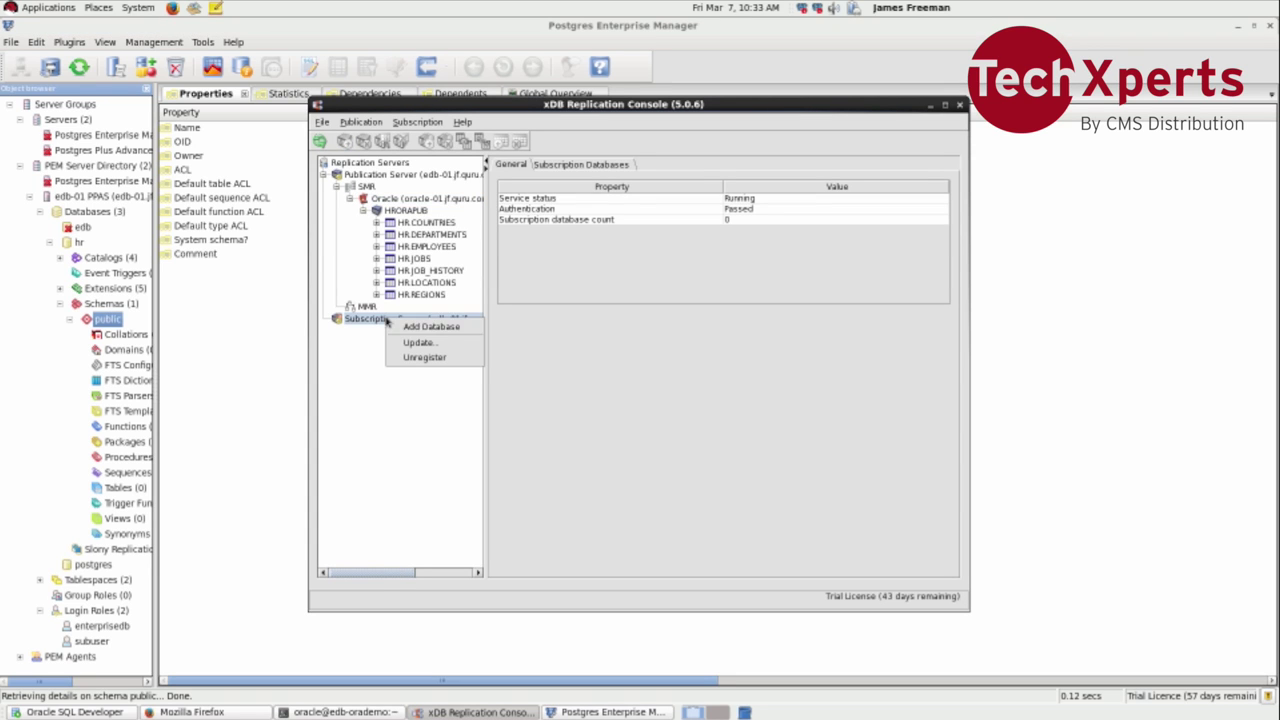
pyautogui.click(406, 330)
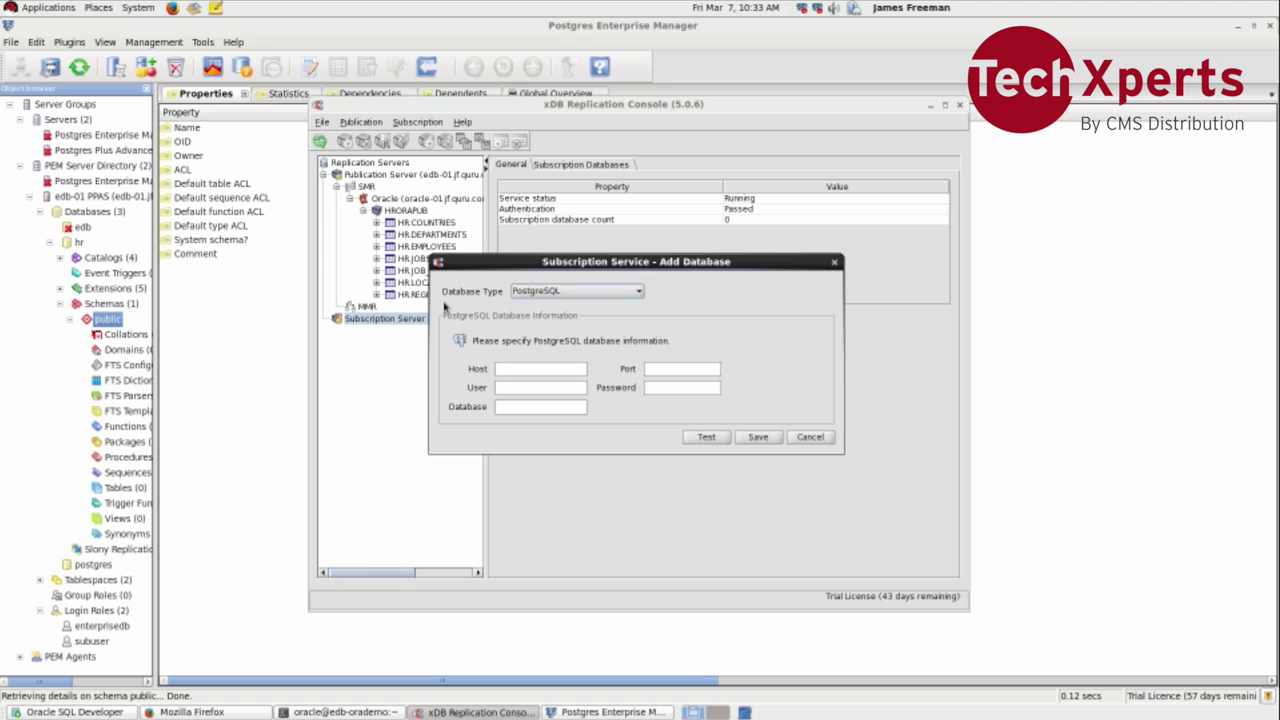
pyautogui.click(525, 291)
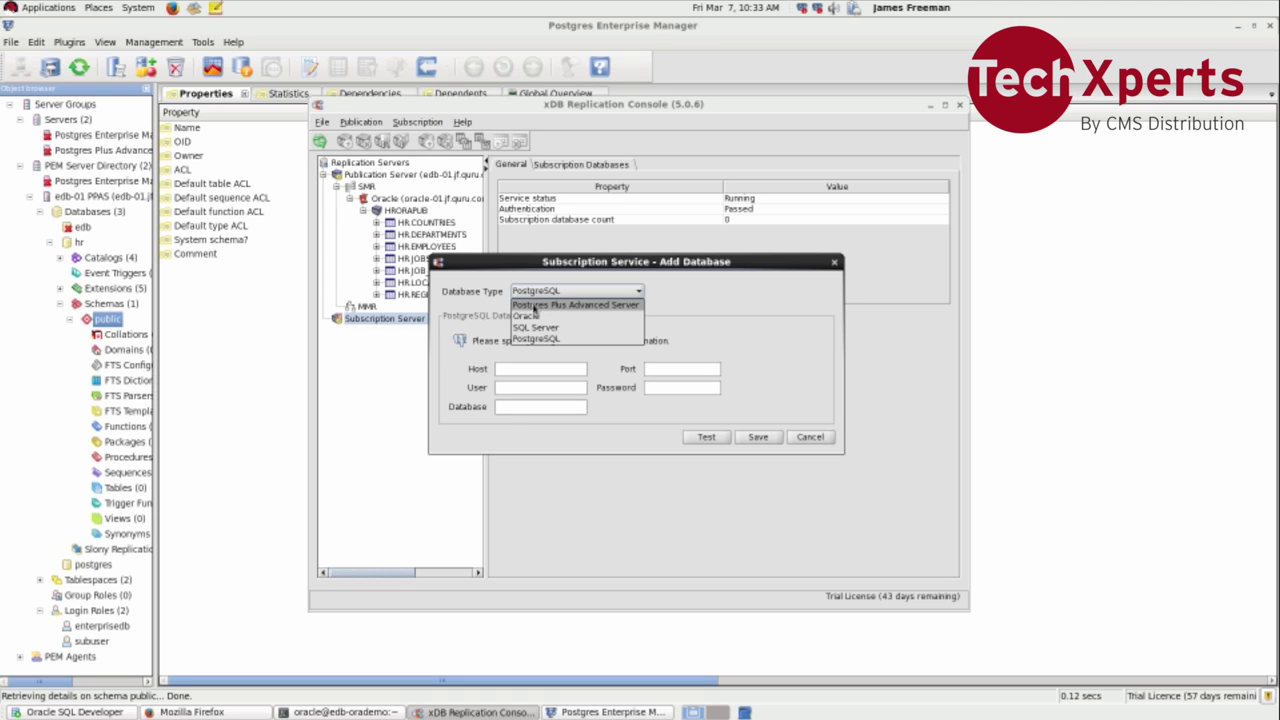
pyautogui.click(534, 305)
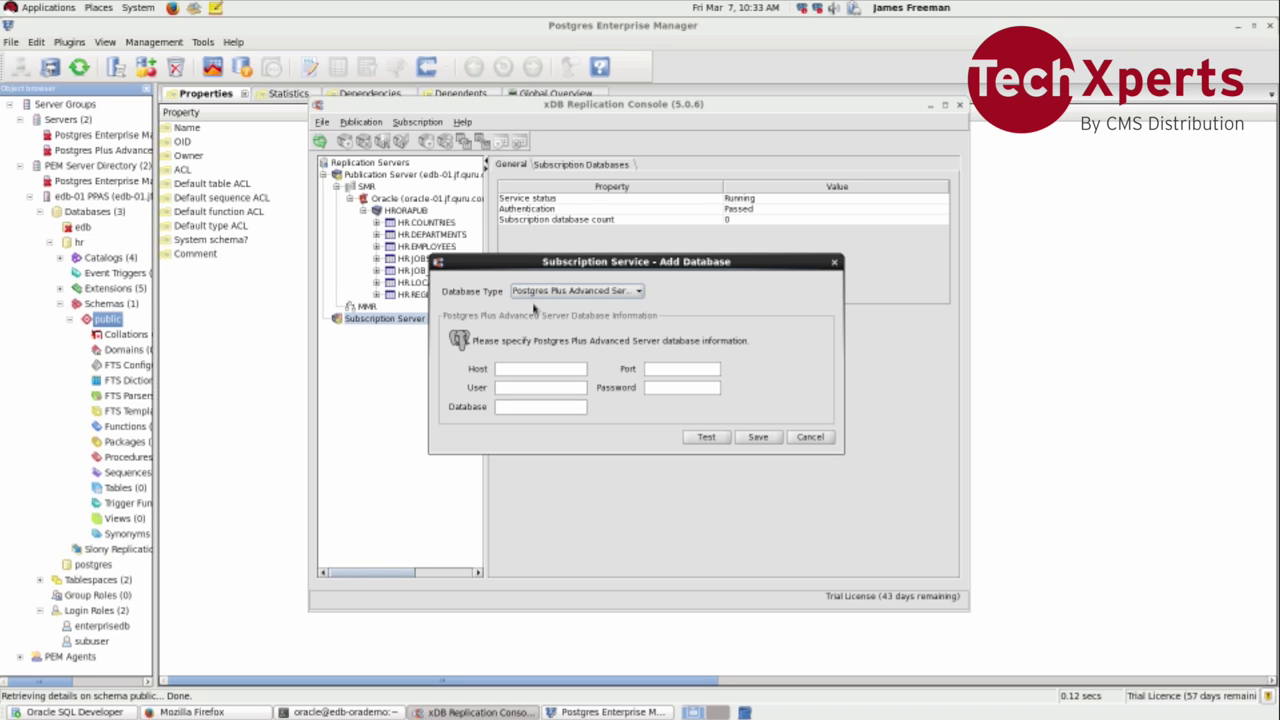
pyautogui.click(537, 370)
pyautogui.write('edb-01')
pyautogui.write('.jf.guru.com')
pyautogui.write('5444')
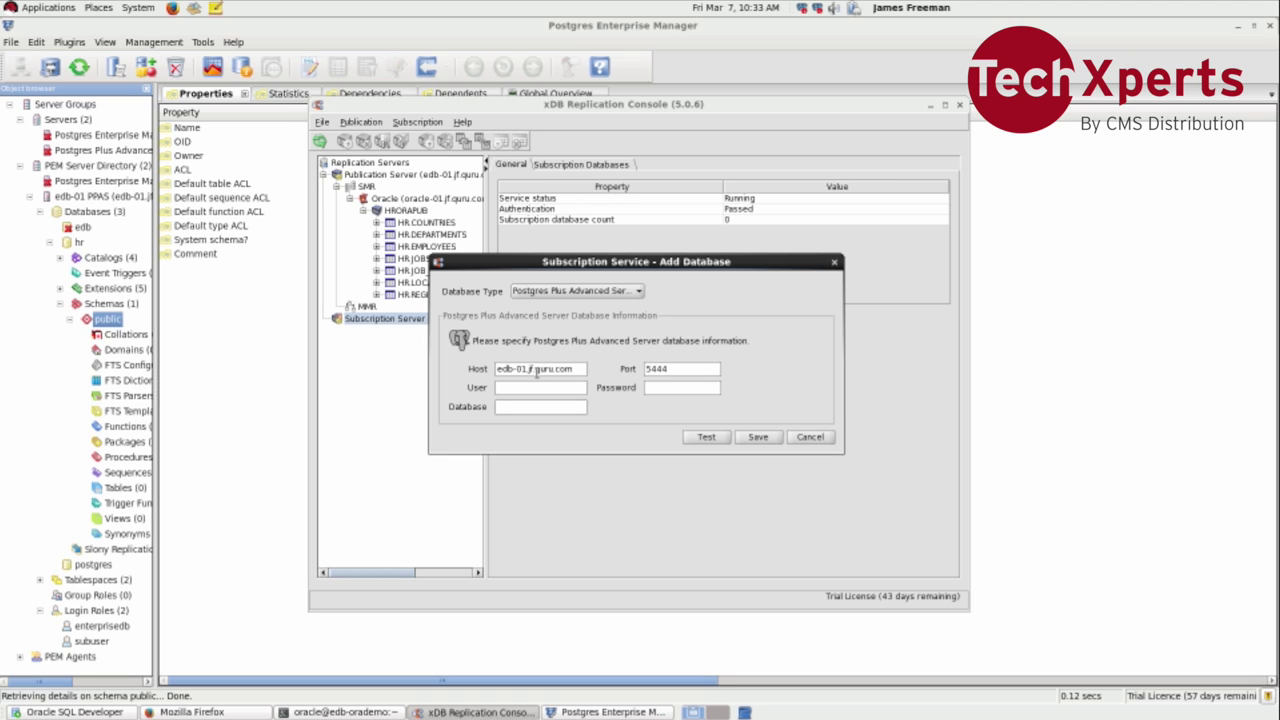
pyautogui.write('subuser••••••••••••')
pyautogui.press('Tab')
pyautogui.write('hr')
# Step: Test the hr connection successfully, save it, and view its properties in the tree
pyautogui.click(706, 437)
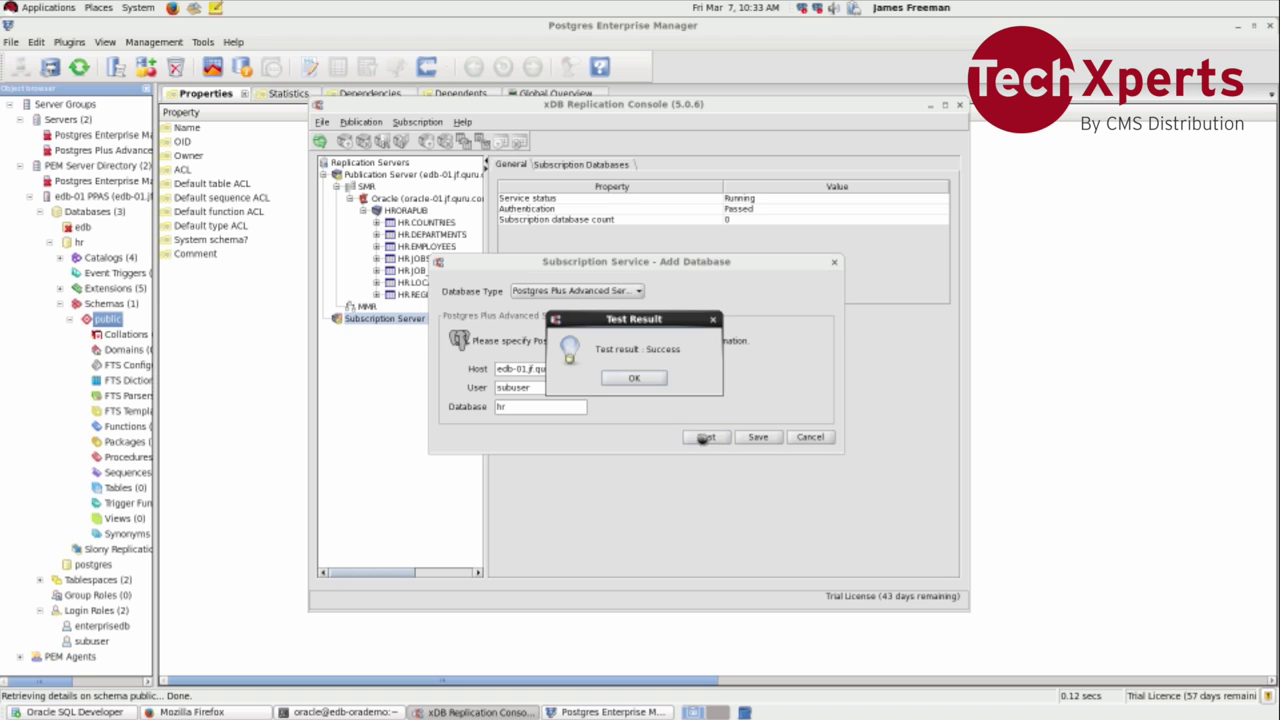
pyautogui.click(656, 383)
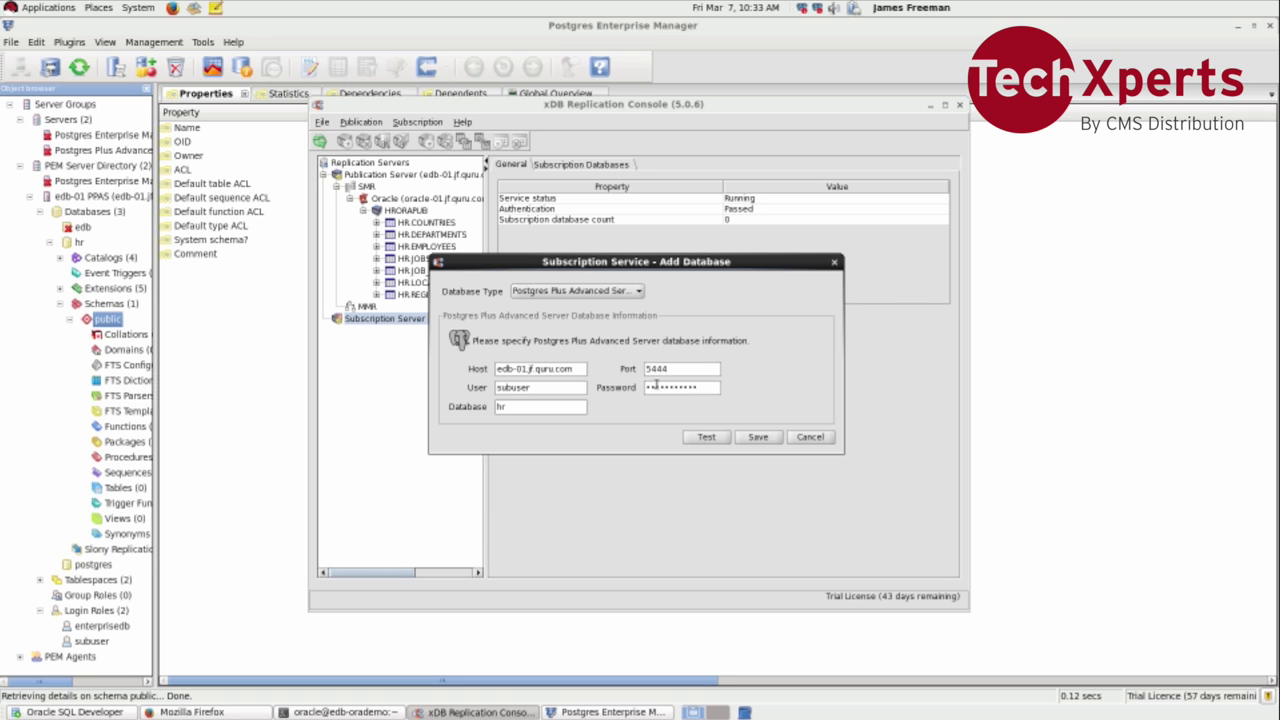
pyautogui.click(749, 440)
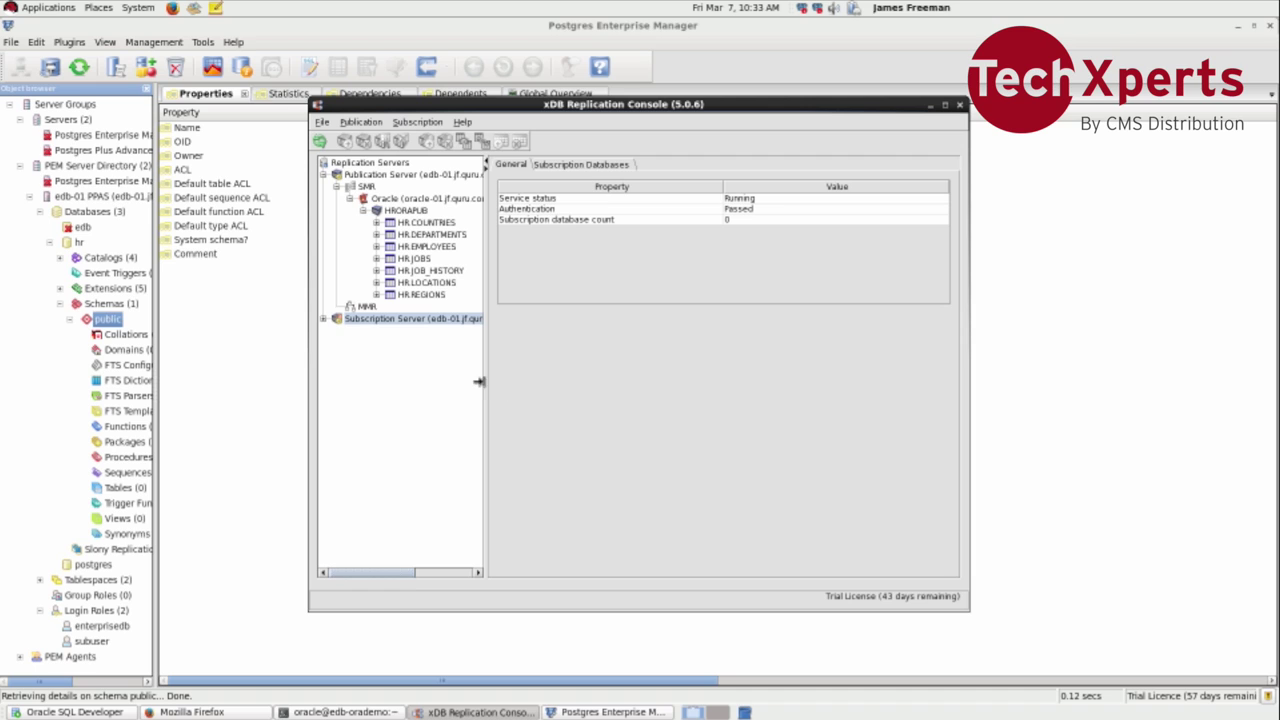
pyautogui.click(324, 319)
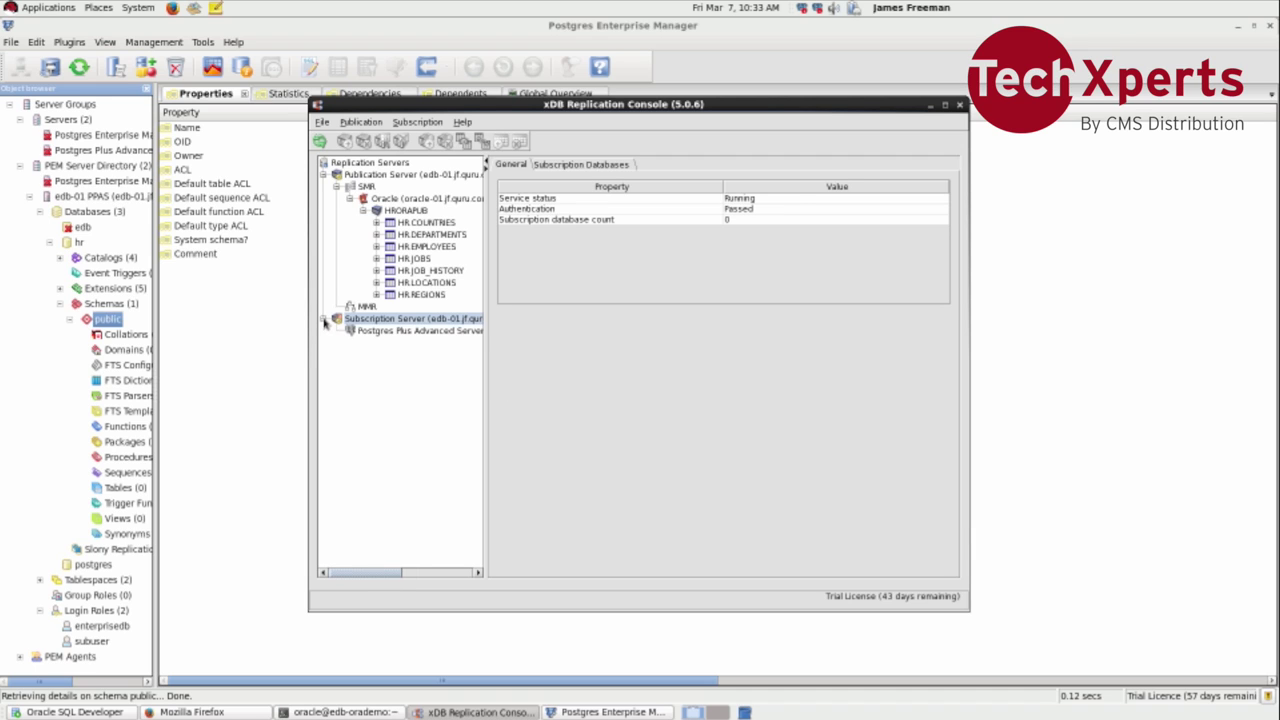
pyautogui.click(376, 332)
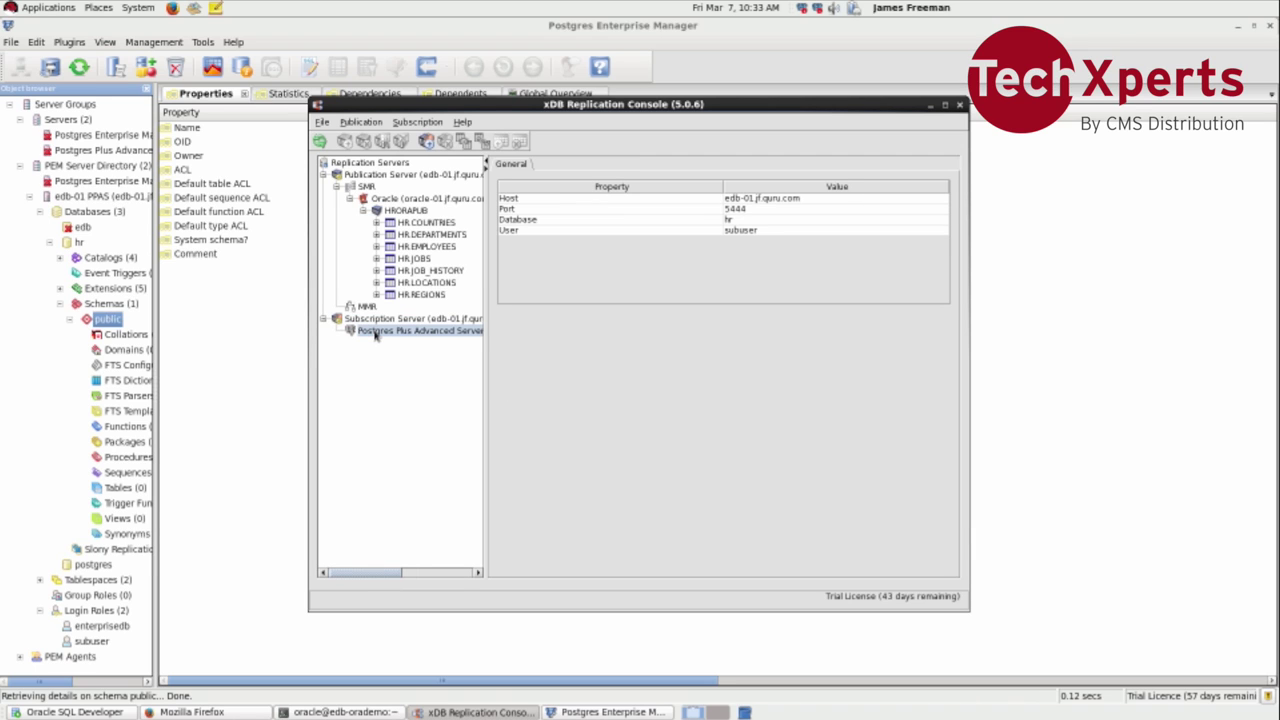
# Step: Start subscription HREDBSUB with publication host ora-edbdemo.jf.quru.com
pyautogui.rightClick(376, 334)
pyautogui.click(394, 342)
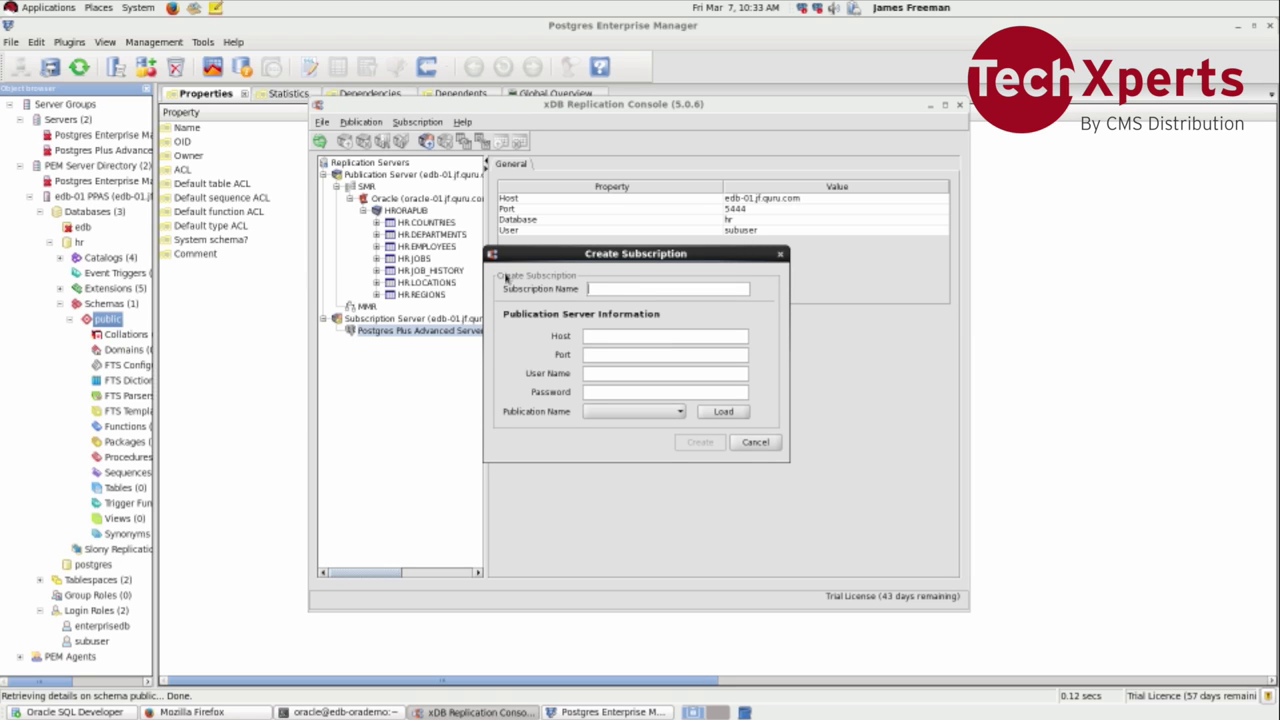
pyautogui.write('HREDBSUB')
pyautogui.press('Tab')
pyautogui.write('ora-edbdemo.jf.quru.com')
# Step: Enter port 9051, user postgres and the password, then load publications, which fails
pyautogui.press('Tab')
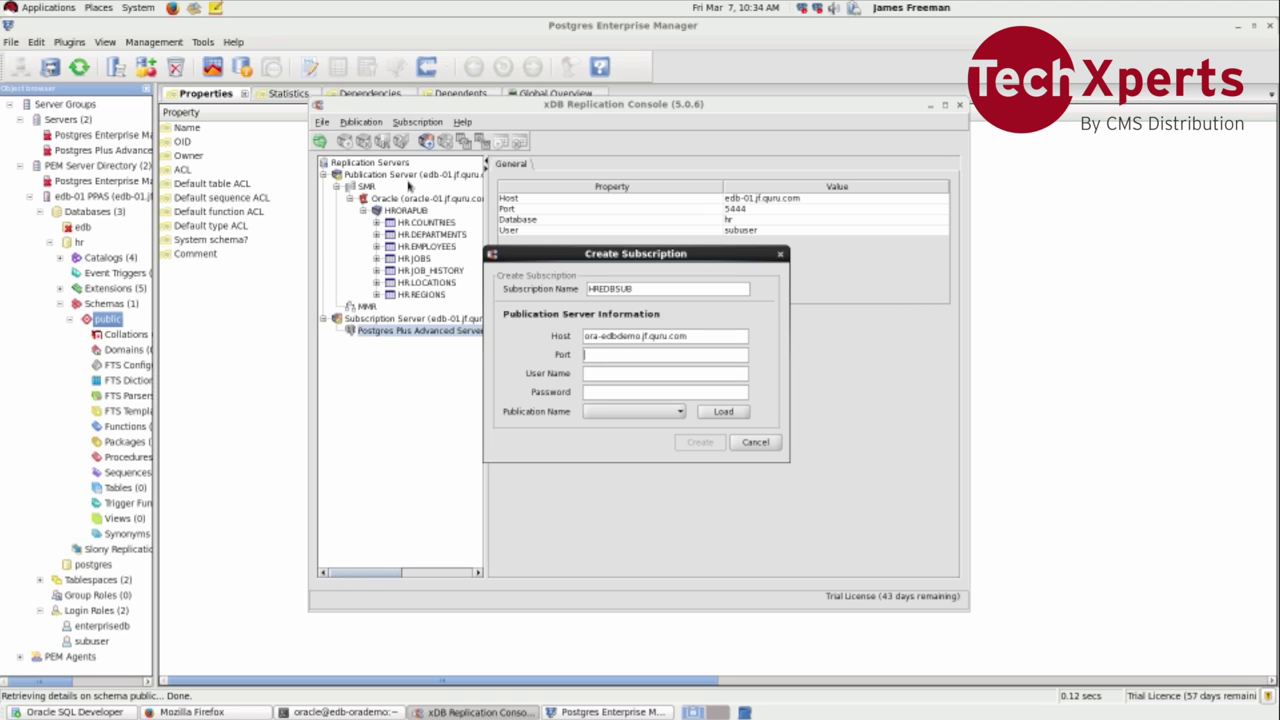
pyautogui.write('9051')
pyautogui.write('postgres')
pyautogui.press('Tab')
pyautogui.write('postgres')
pyautogui.click(722, 415)
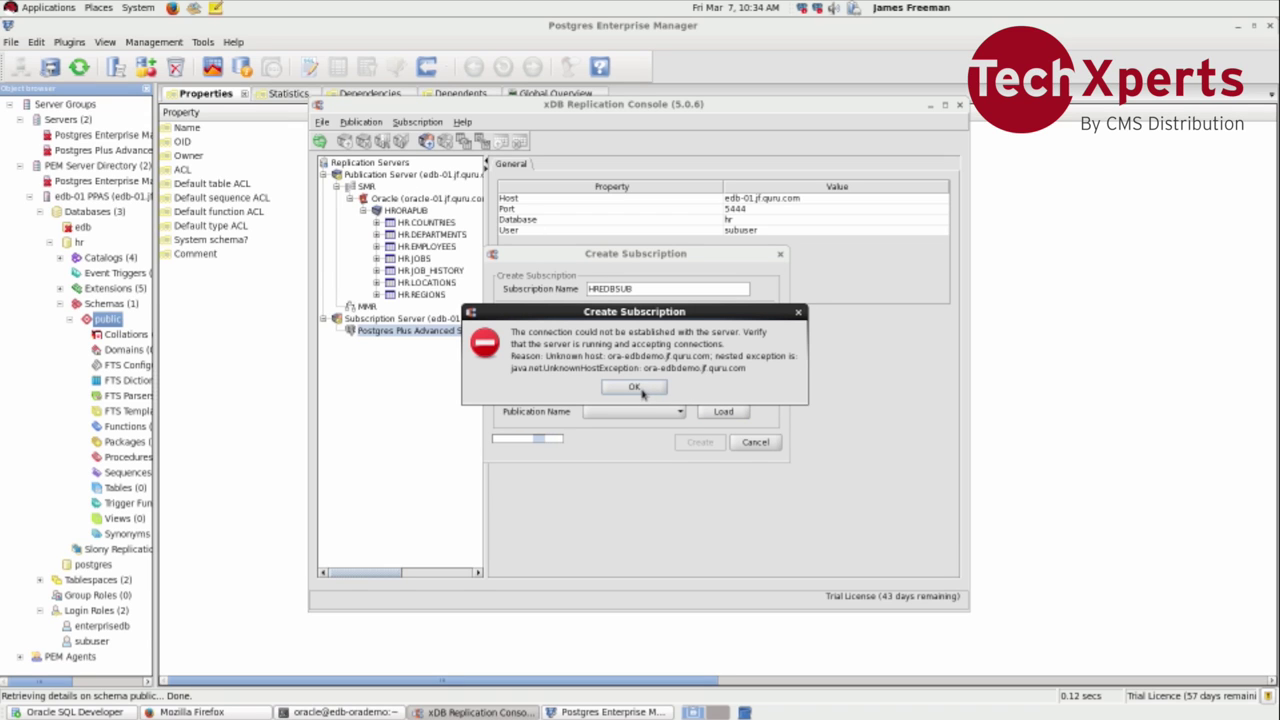
# Step: Correct the publication host to edb-01.jf.quru.com, load HRORAPUB and create subscription HREDBSUB
pyautogui.click(640, 390)
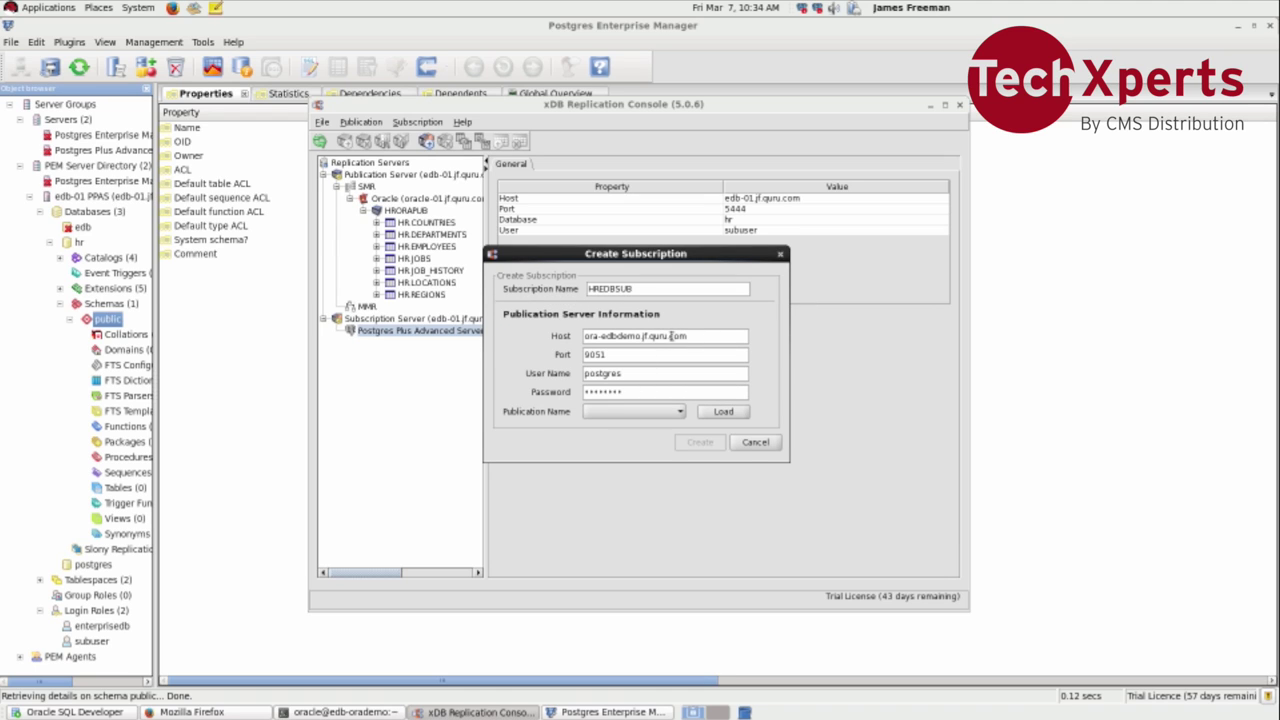
pyautogui.moveTo(642, 336); pyautogui.dragTo(573, 338)
pyautogui.write('edb-01')
pyautogui.click(724, 412)
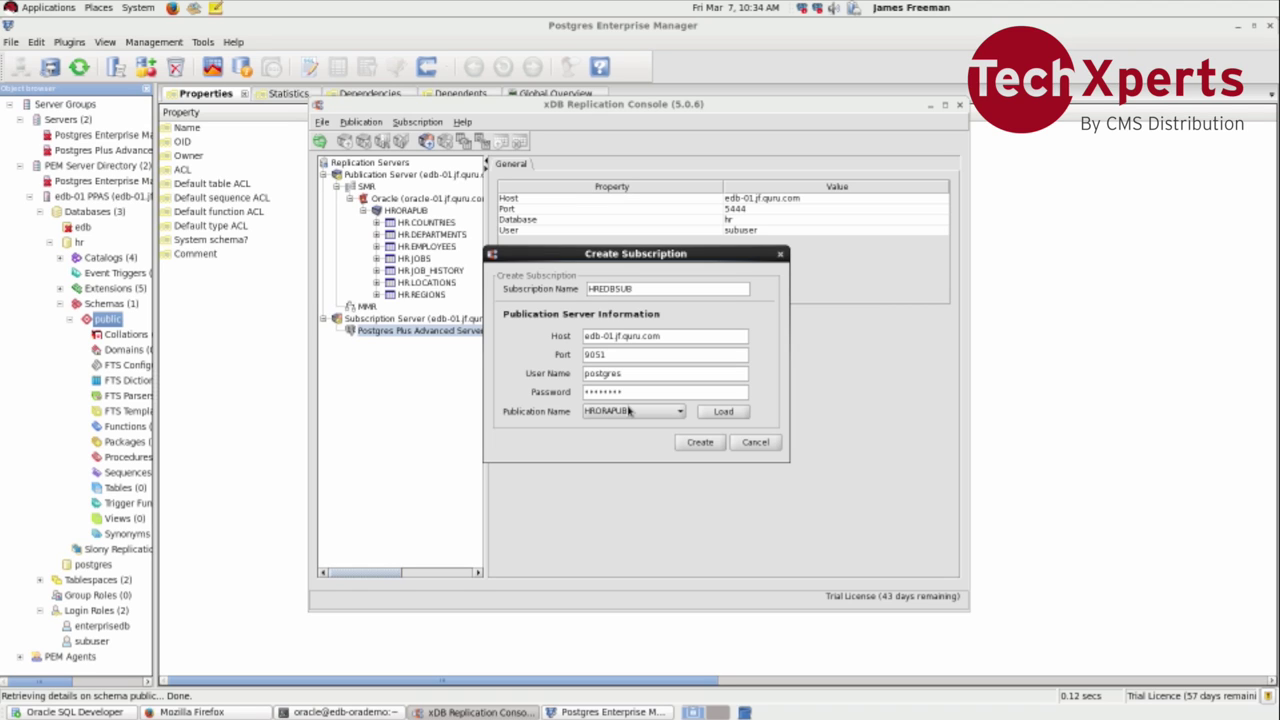
pyautogui.click(699, 441)
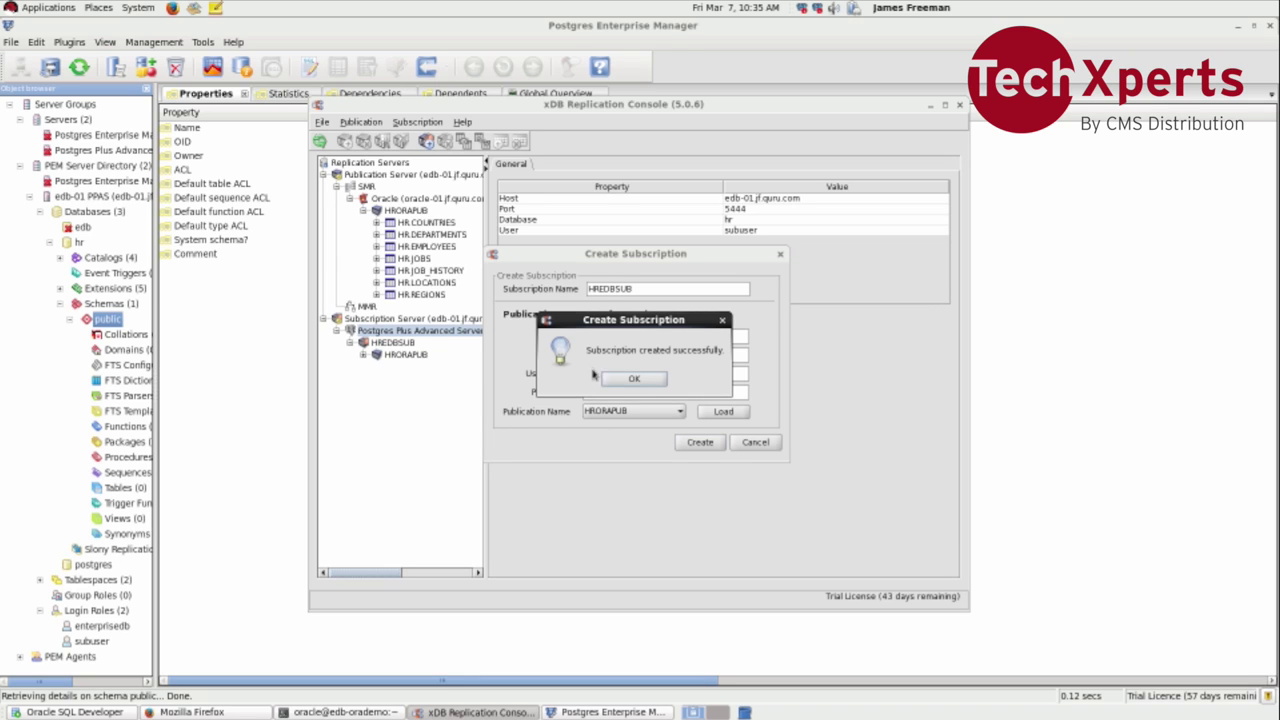
pyautogui.click(619, 386)
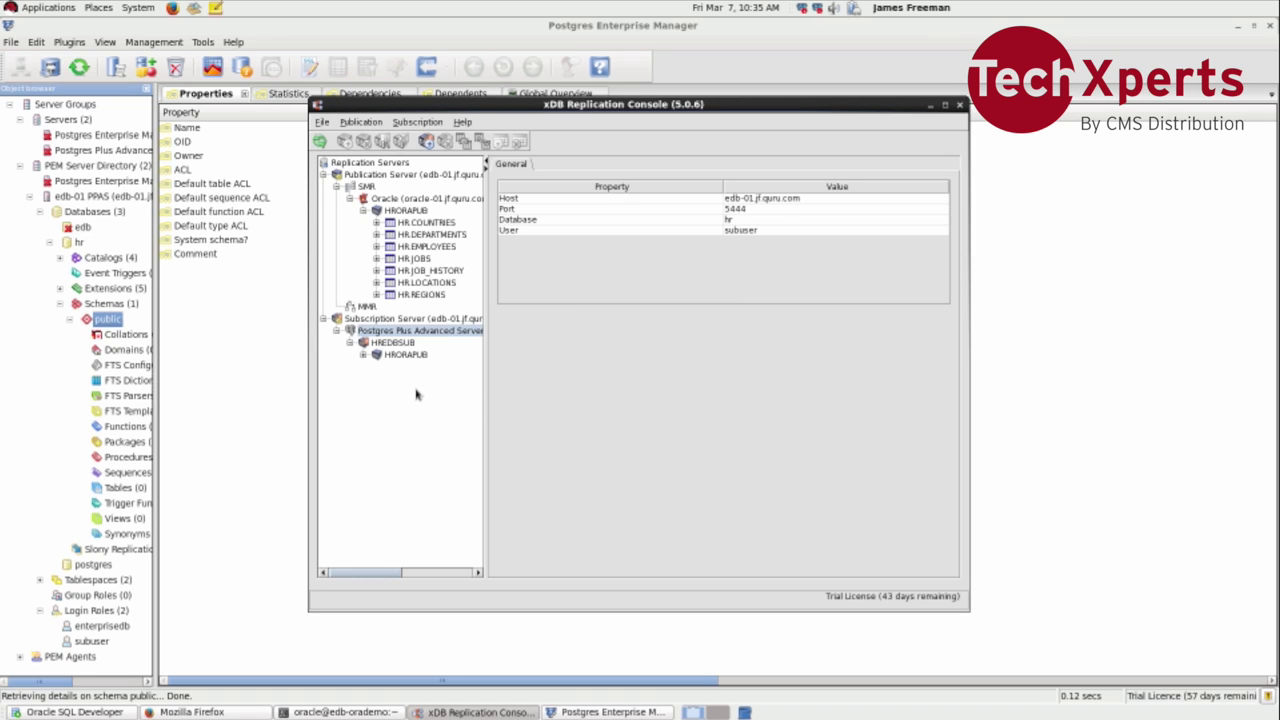
# Step: List HRORAPUB's seven HR tables under HREDBSUB and open HREDBSUB's context menu
pyautogui.click(363, 354)
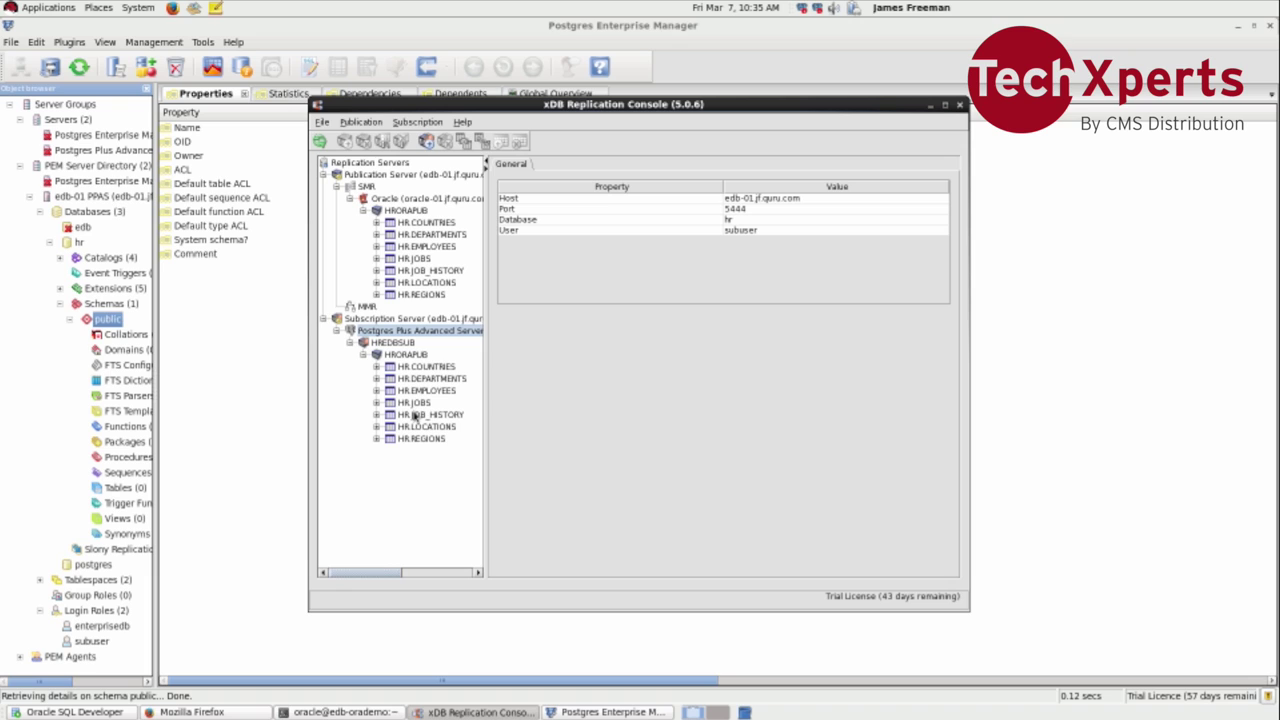
pyautogui.click(392, 343)
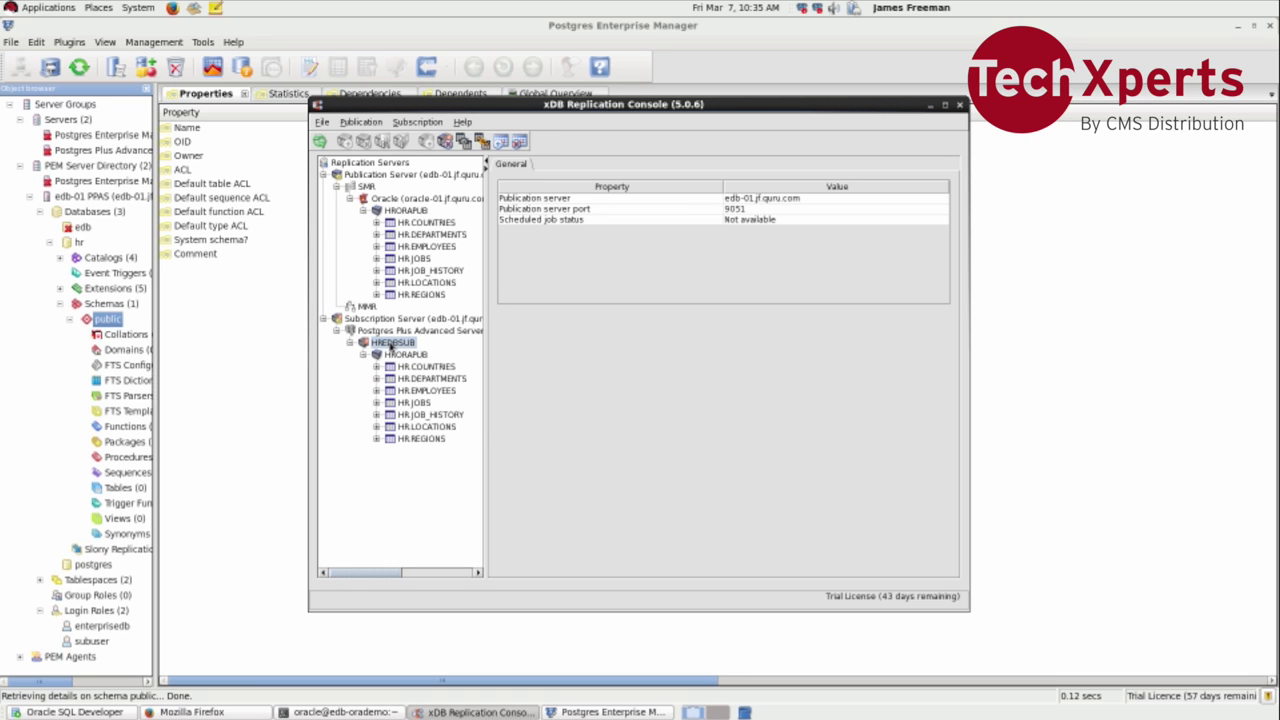
pyautogui.rightClick(391, 346)
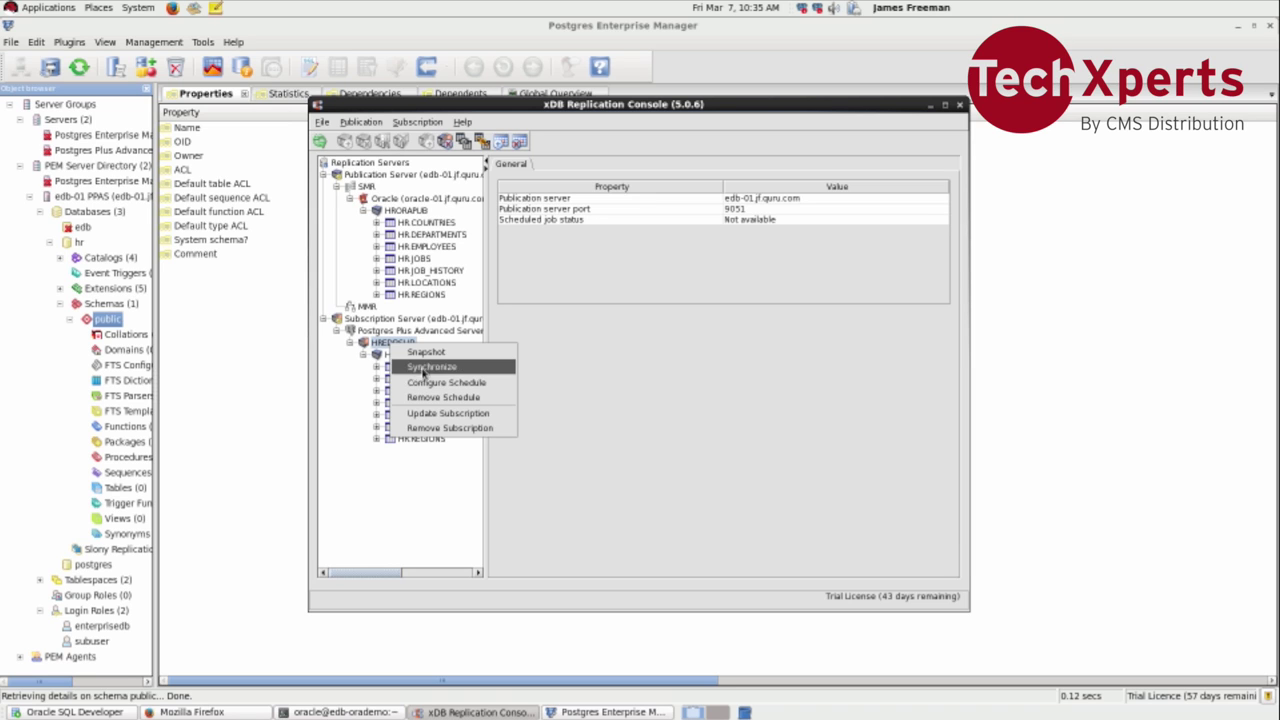
# Step: Take the initial snapshot into HREDBSUB, copying all 28 objects, and close the snapshot window
pyautogui.click(428, 352)
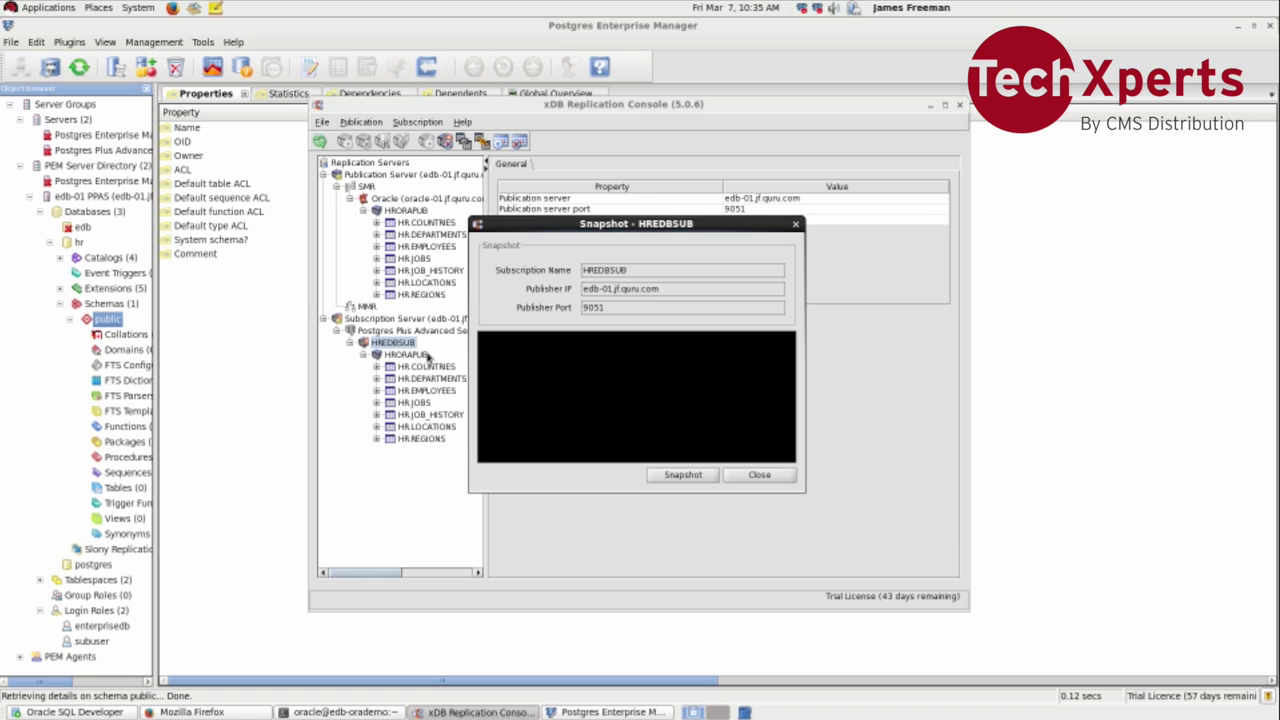
pyautogui.click(668, 472)
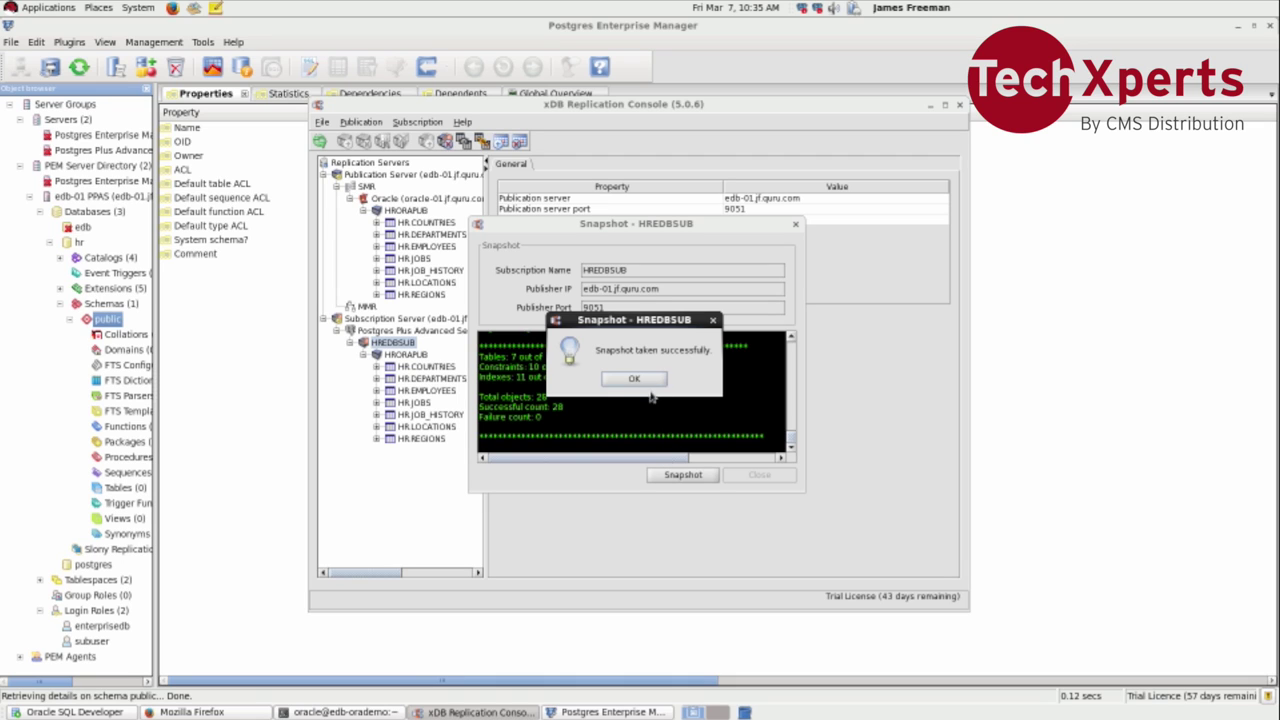
pyautogui.click(647, 382)
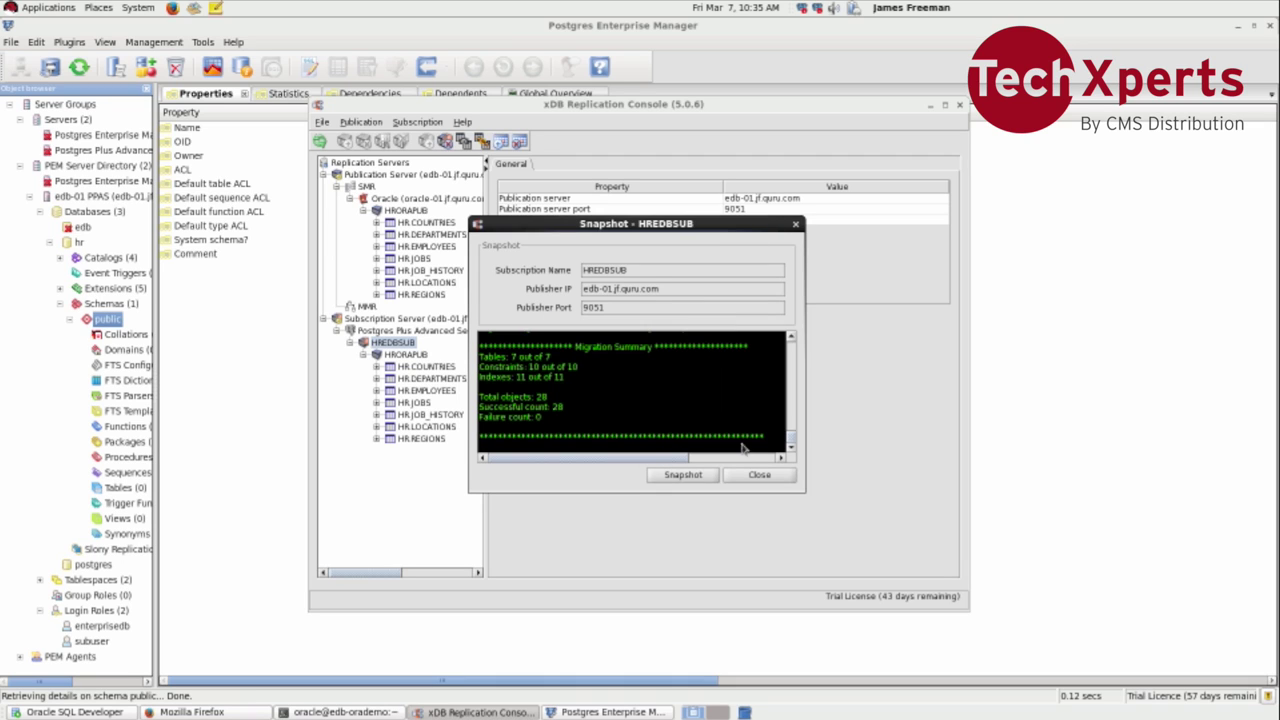
pyautogui.click(759, 475)
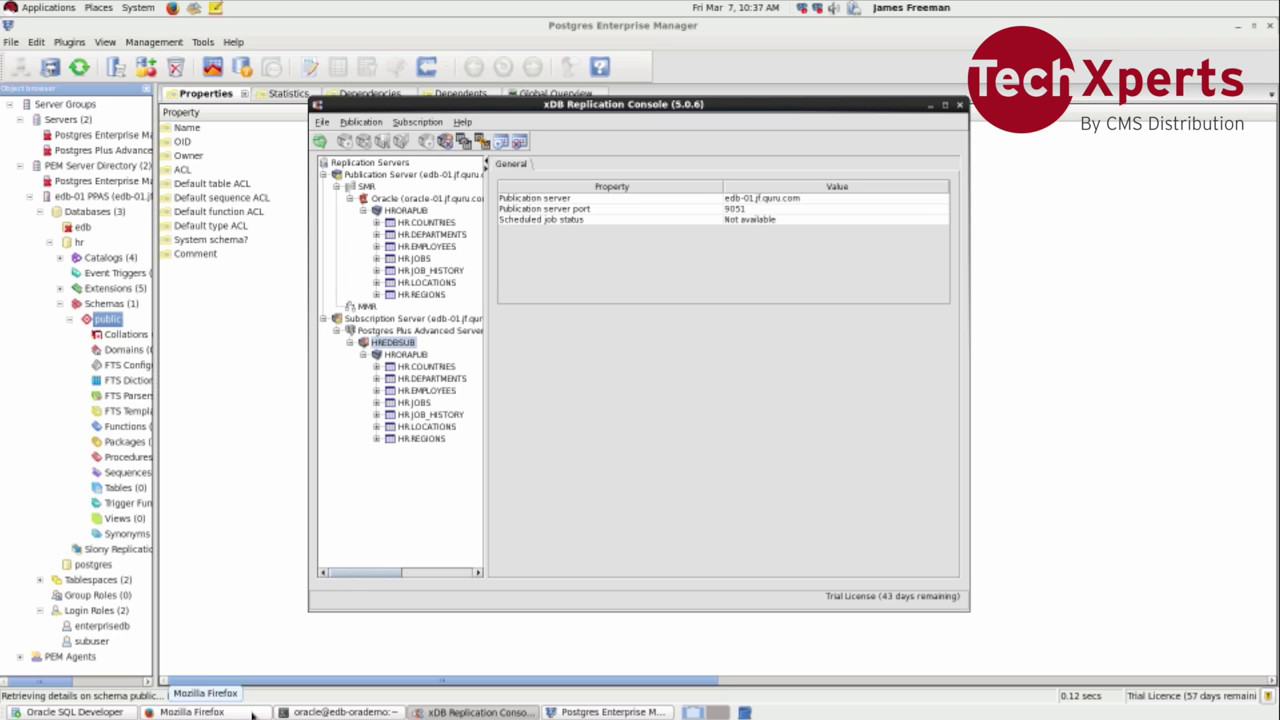
# Step: Reload the HR Departments report in Firefox so it lists departments 10 through 270
pyautogui.click(192, 712)
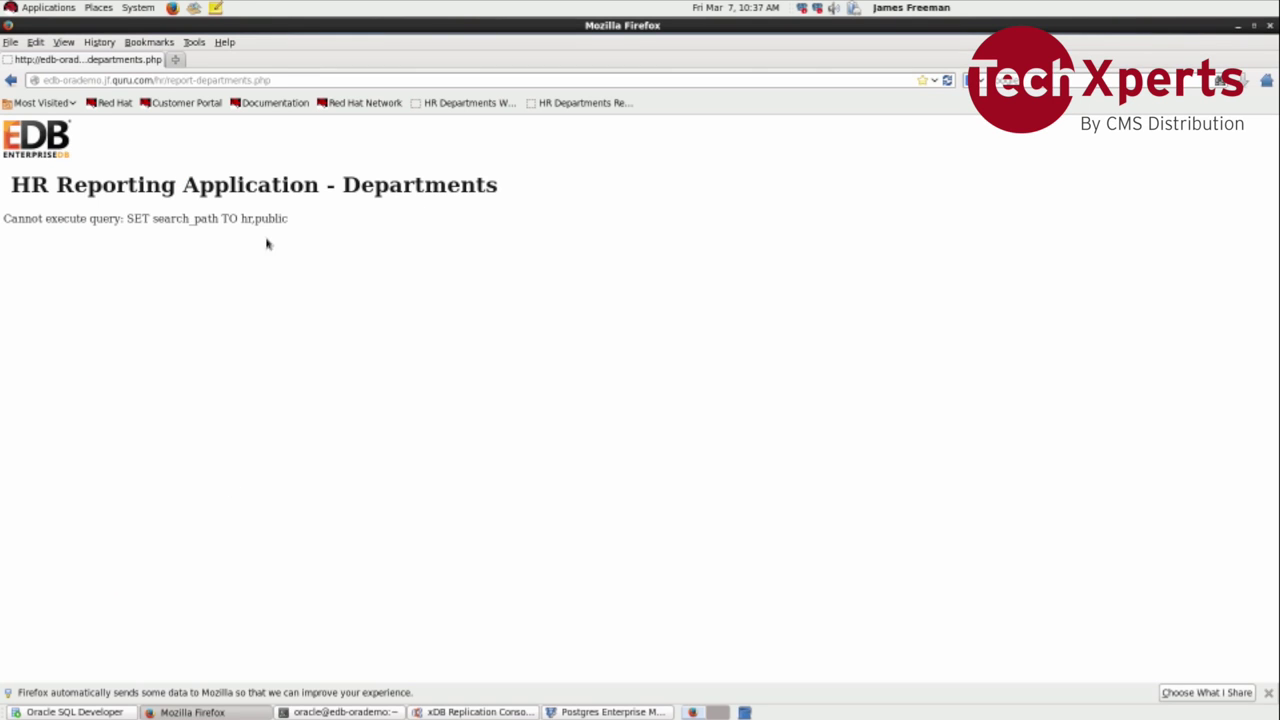
pyautogui.click(567, 103)
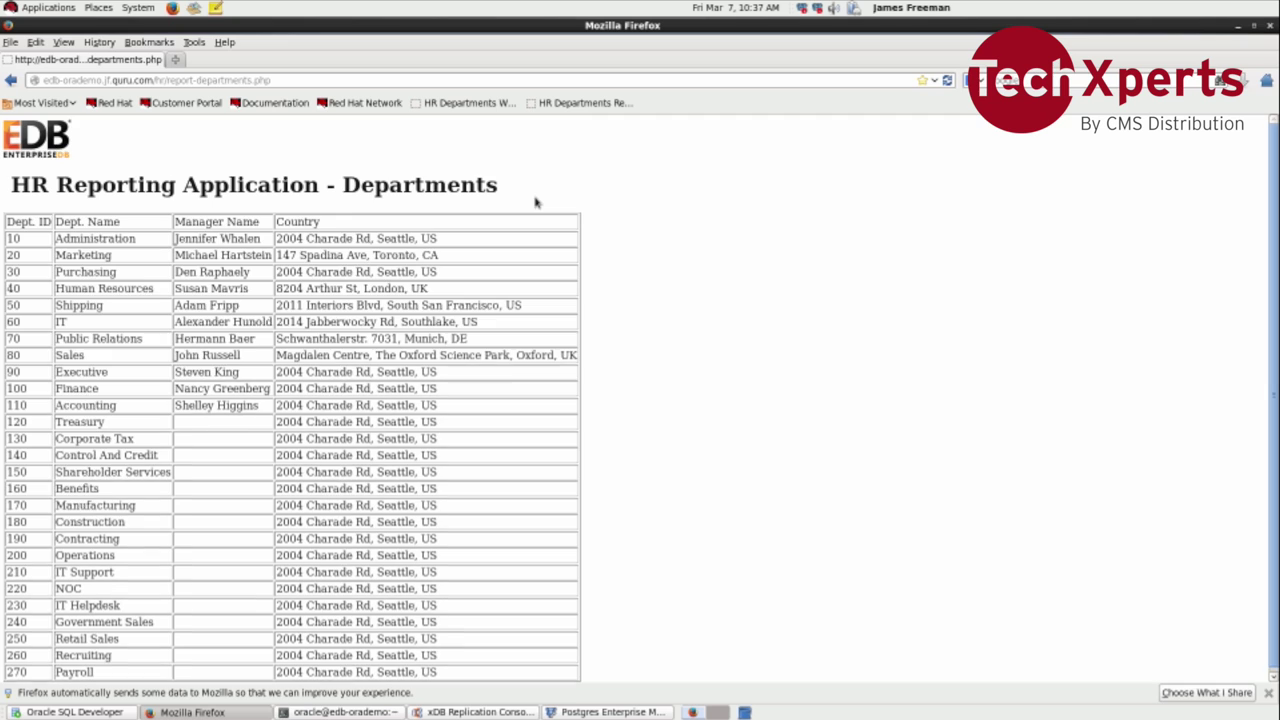
pyautogui.scroll(-1, 535, 202)
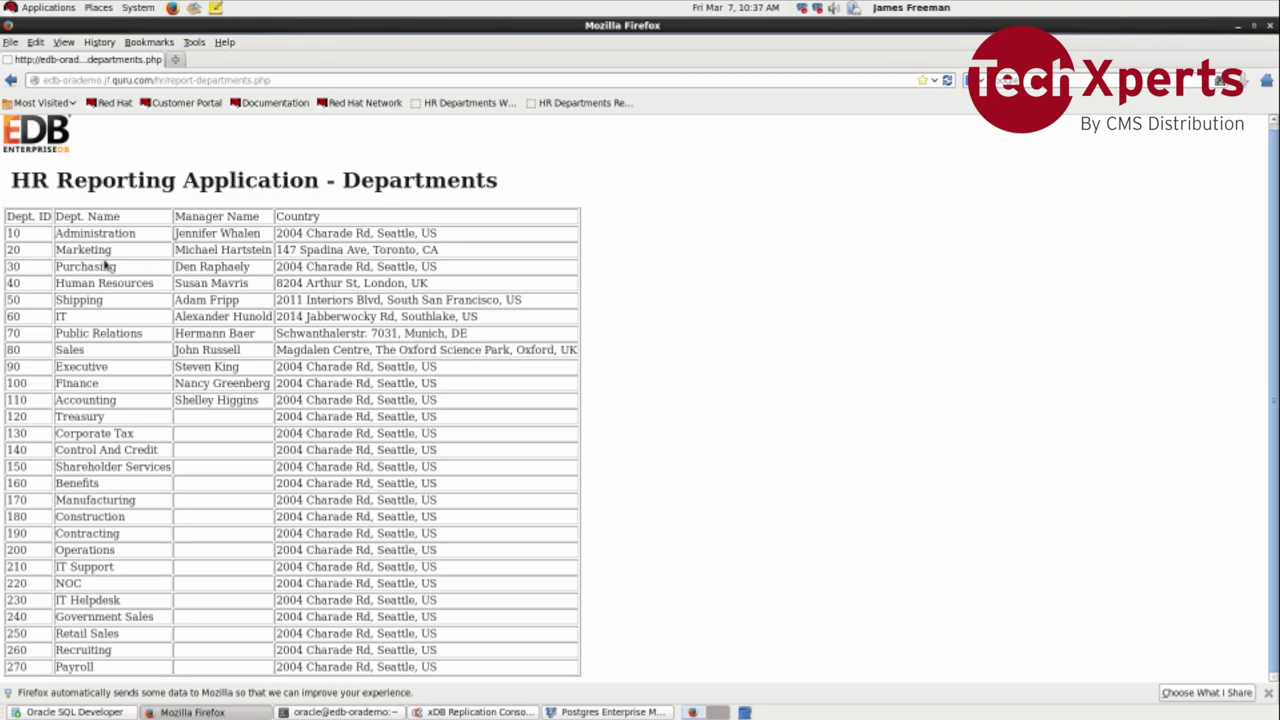
# Step: Add department 280 named Sales on the HR Management page, then reopen the HR departments report
pyautogui.click(444, 108)
pyautogui.scroll(-8, 378, 256)
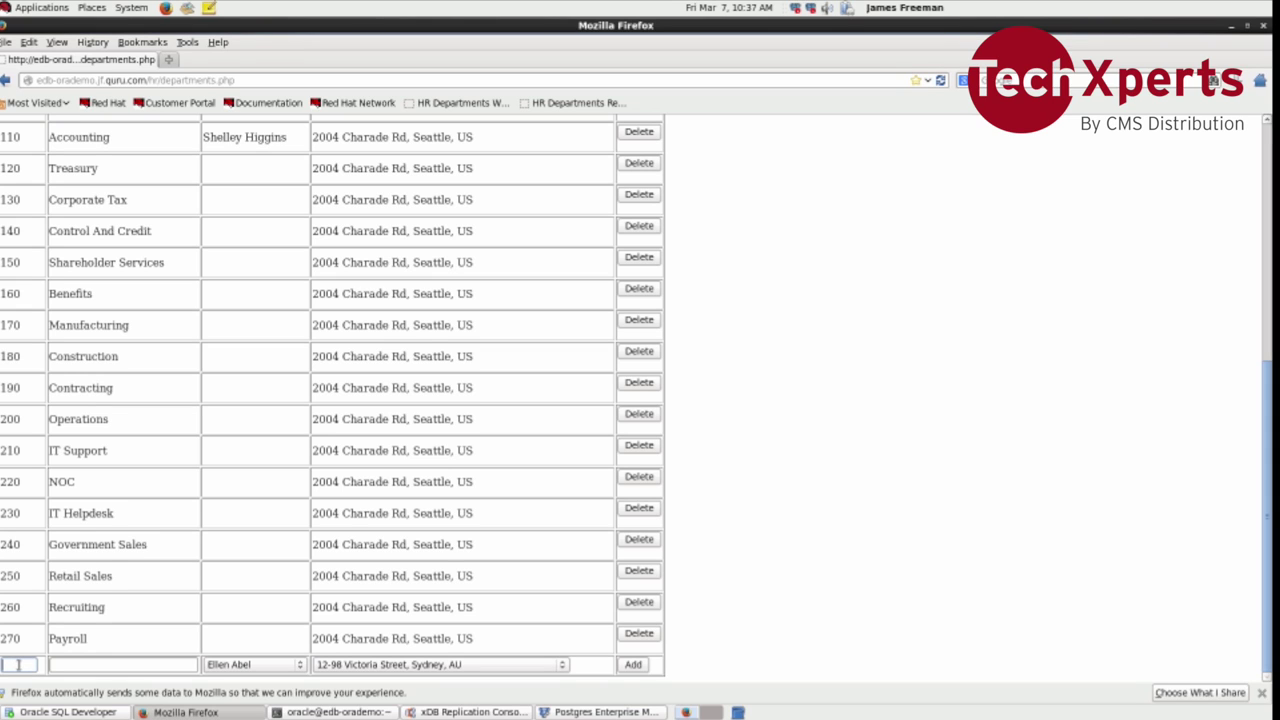
pyautogui.write('280')
pyautogui.press('Tab')
pyautogui.write('Sales')
pyautogui.click(633, 666)
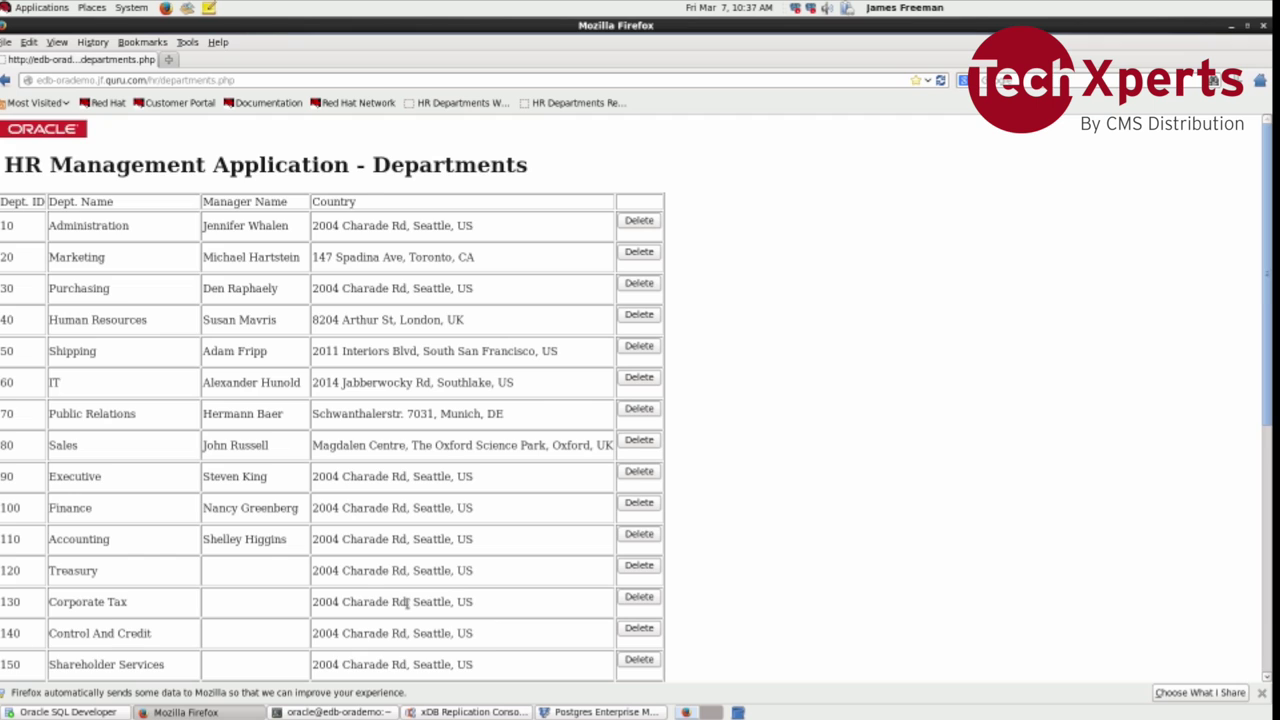
pyautogui.scroll(-10, 407, 604)
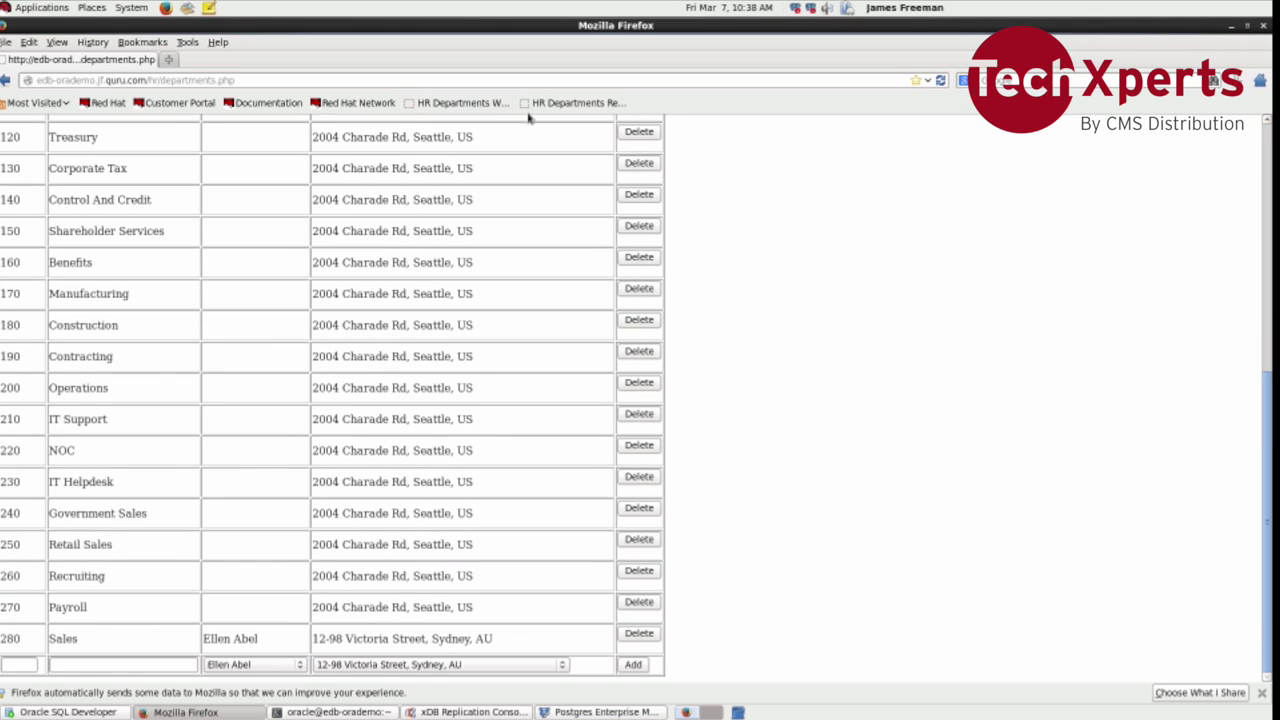
pyautogui.click(585, 104)
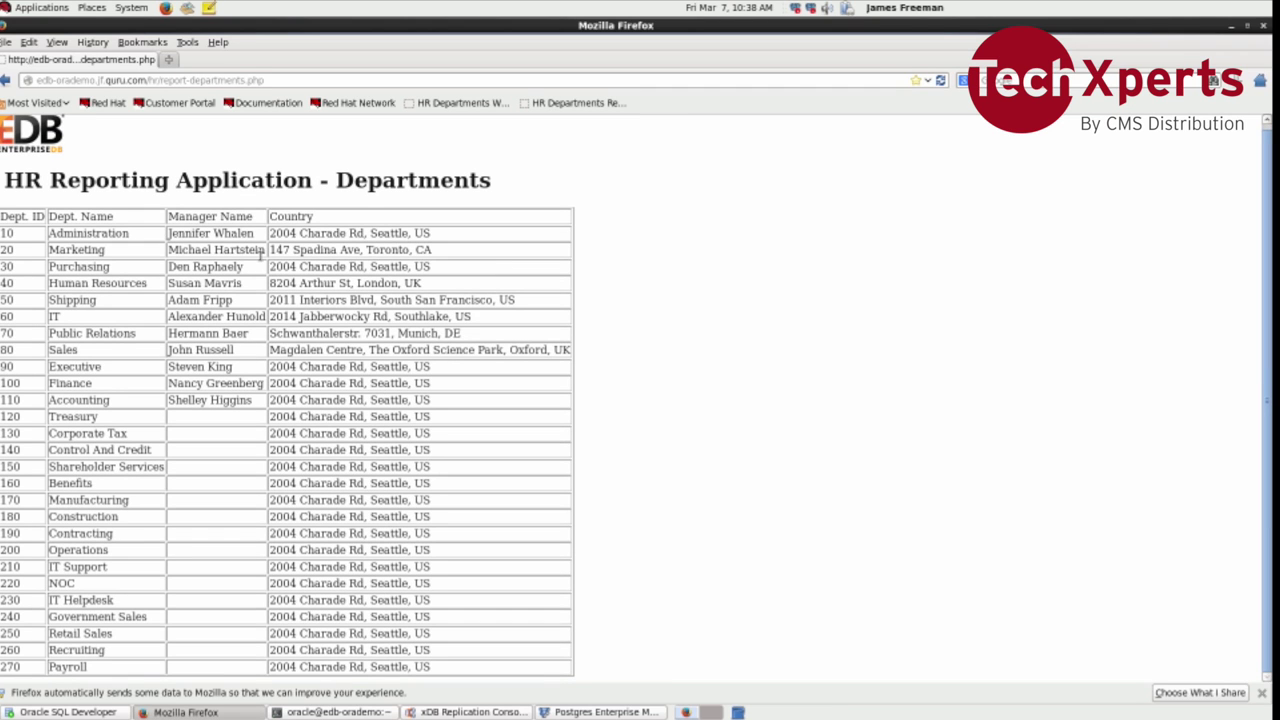
# Step: Run Synchronize on the HREDBSUB subscription and acknowledge the success message
pyautogui.hotkey('alt', 'Tab')
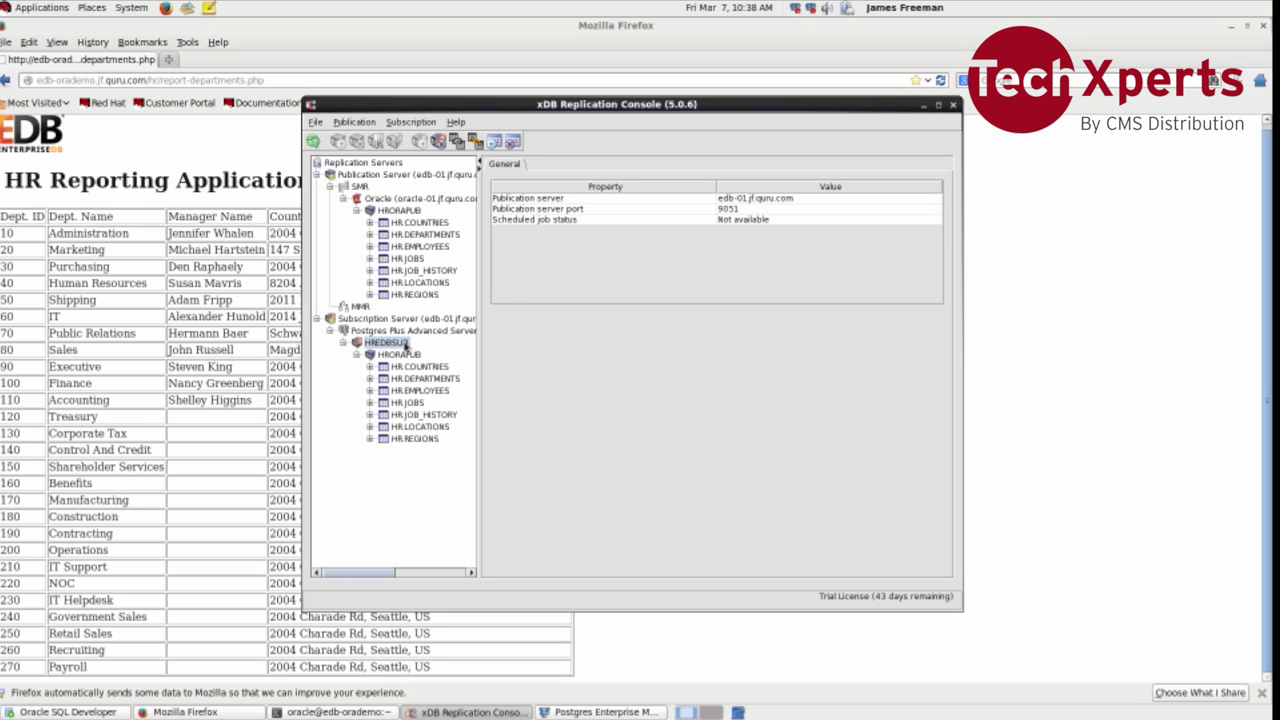
pyautogui.rightClick(405, 346)
pyautogui.click(420, 368)
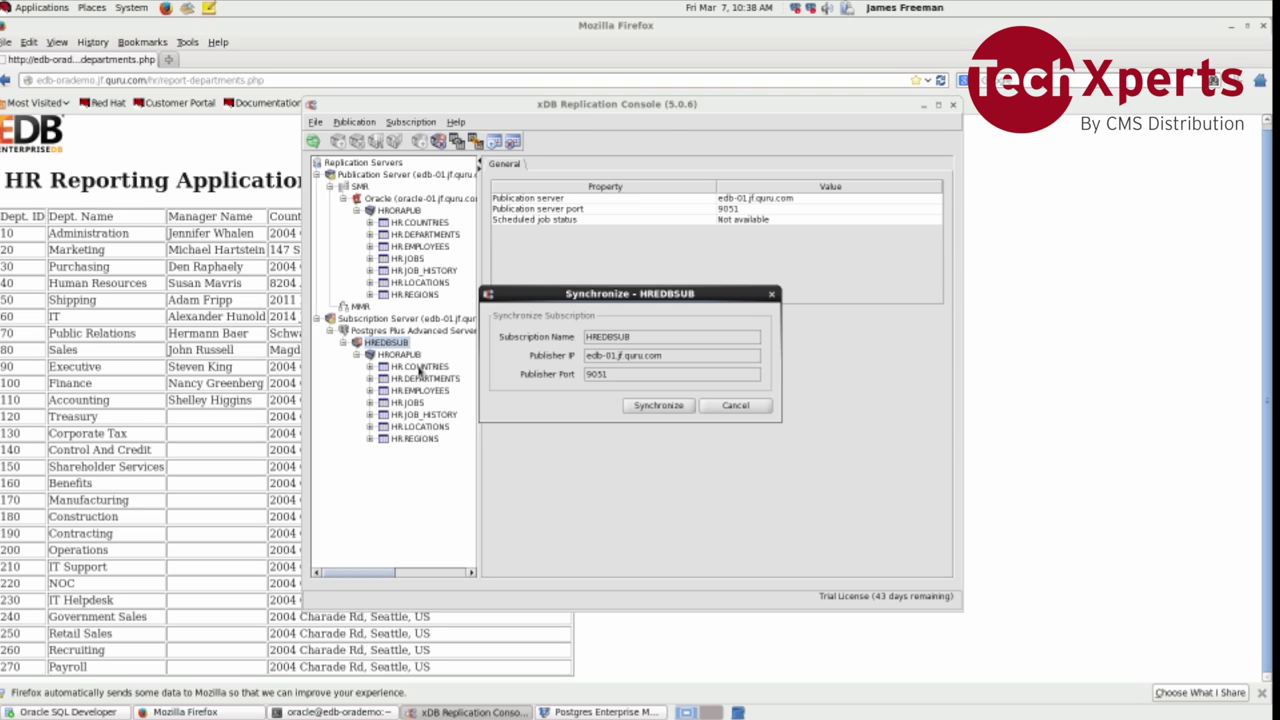
pyautogui.click(632, 406)
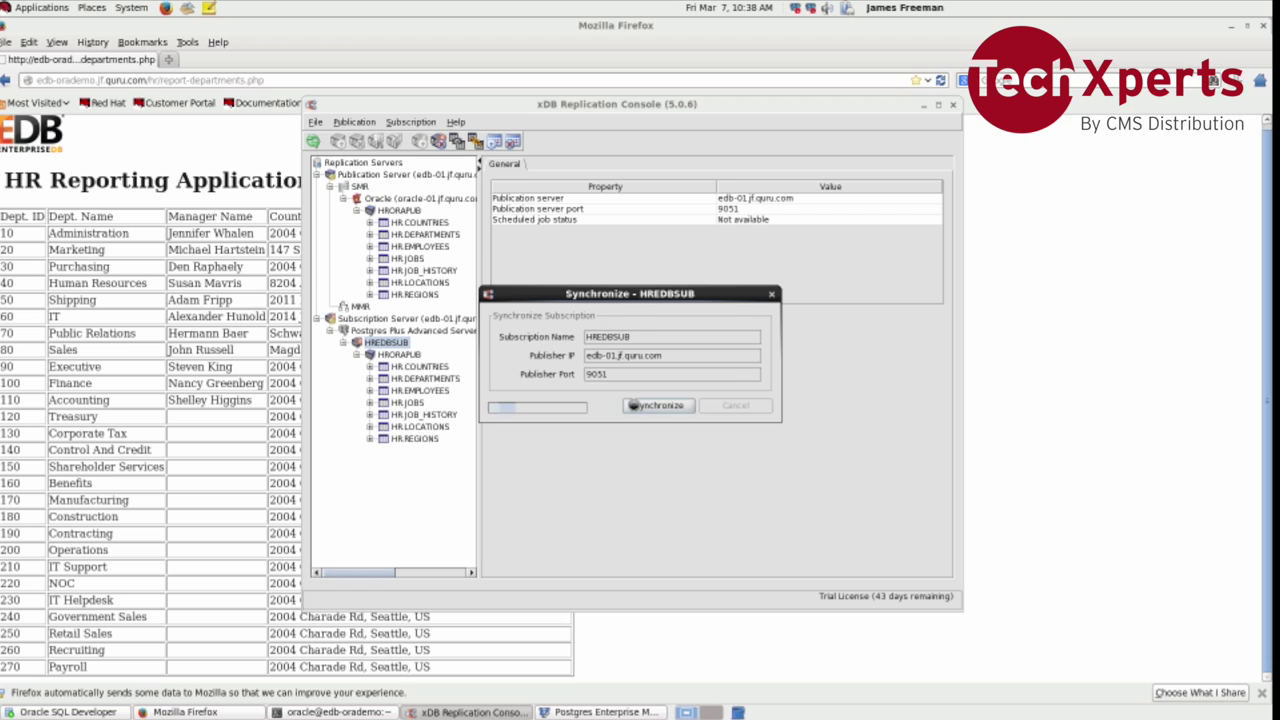
pyautogui.click(632, 380)
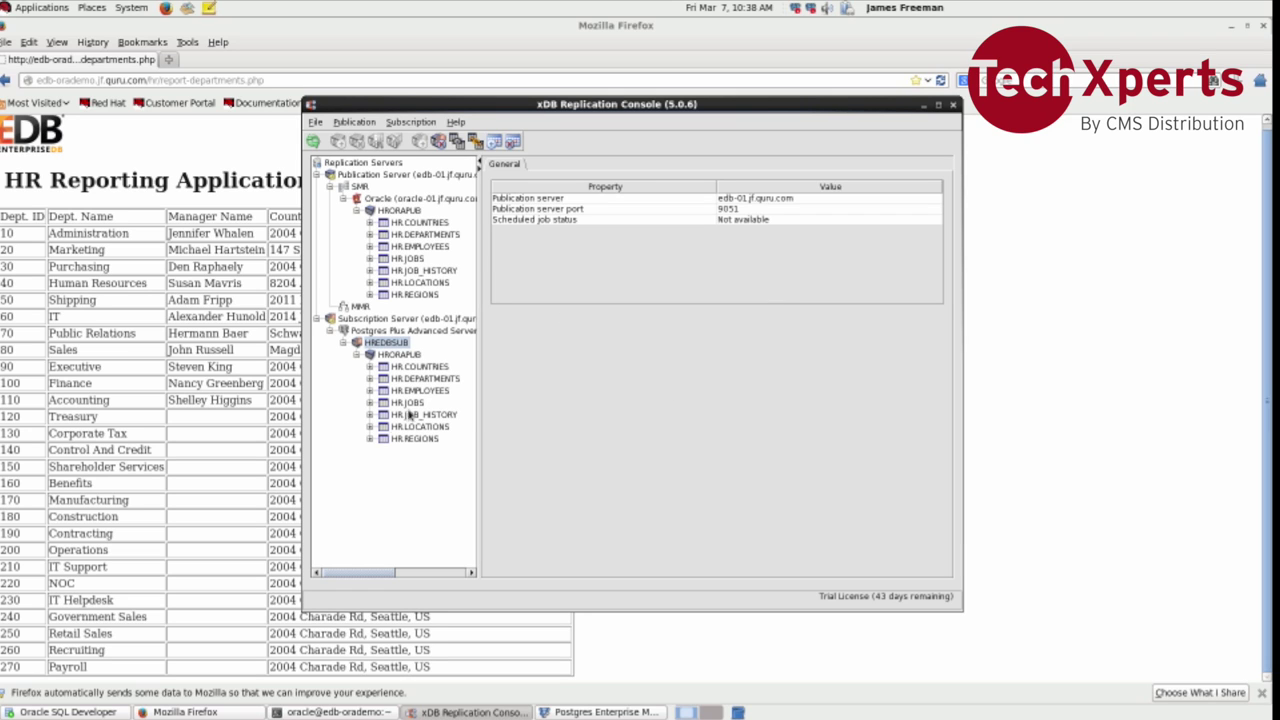
pyautogui.click(237, 449)
# Step: Reload the departments report and scroll down to the replicated 280 Sales row
pyautogui.press('F5')
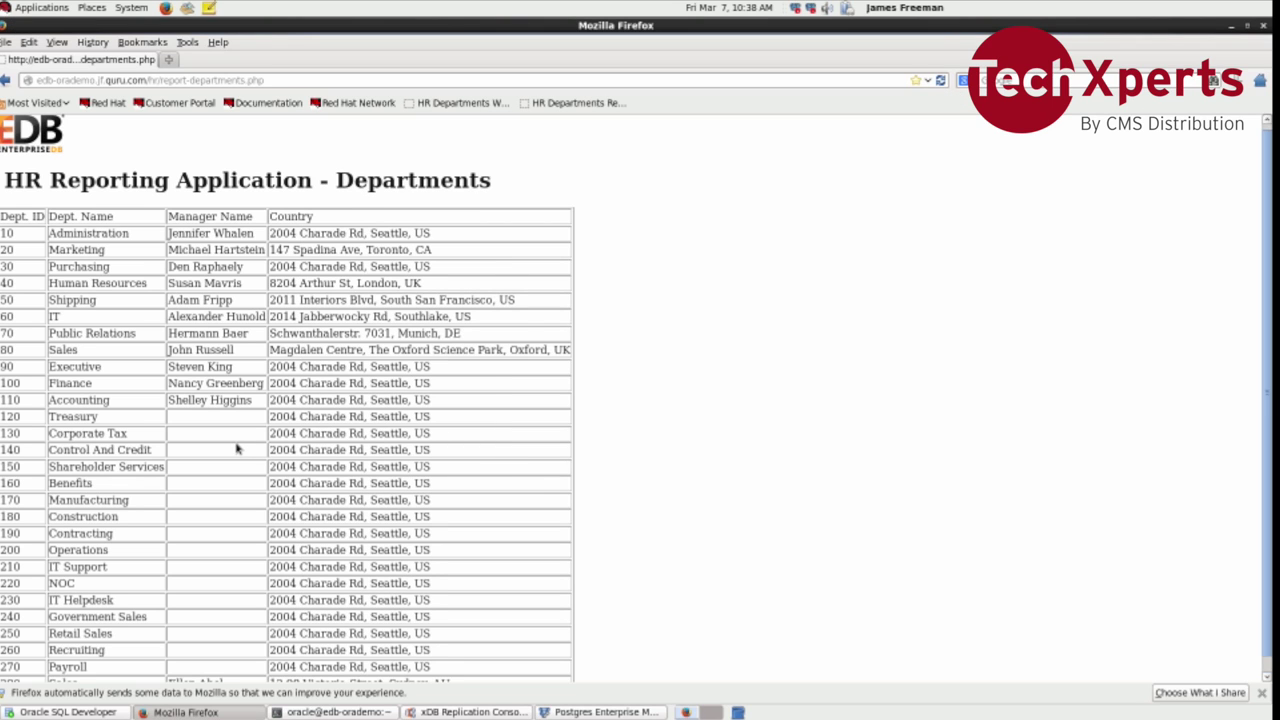
pyautogui.scroll(-1, 237, 449)
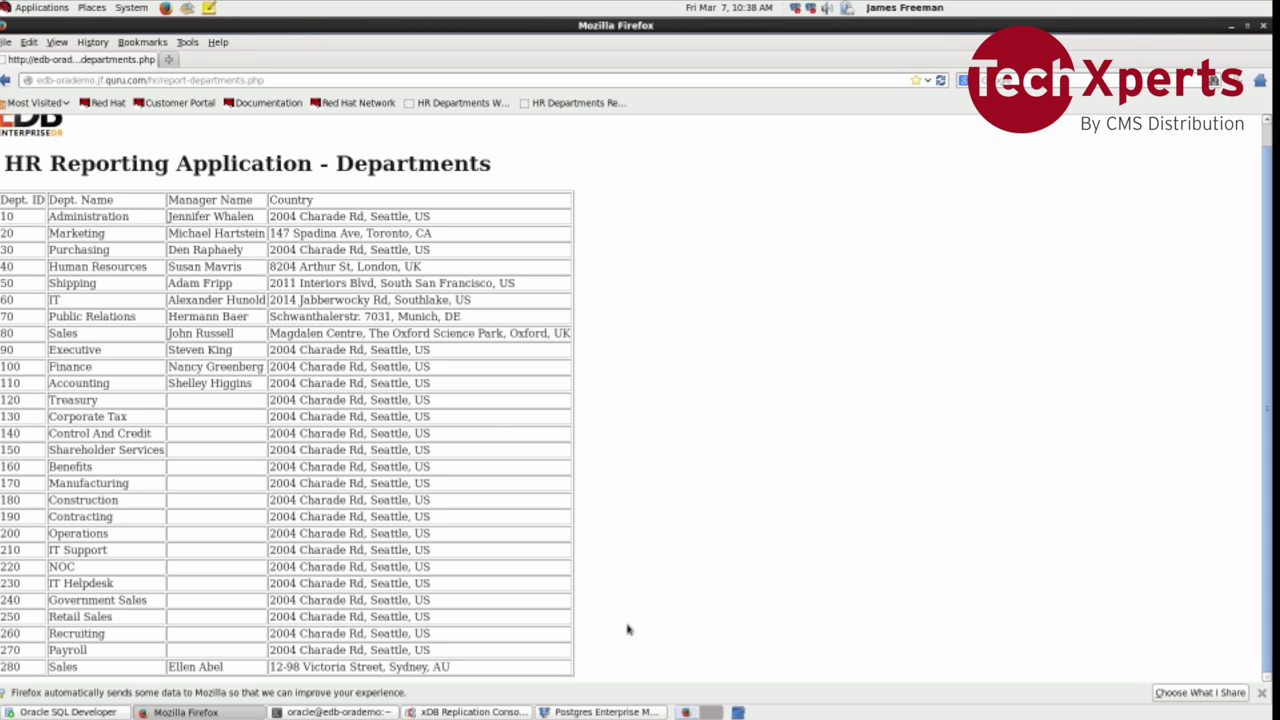
# Step: Create a continuous Synchronize schedule for HREDBSUB with a 10-second repeat interval
pyautogui.click(513, 713)
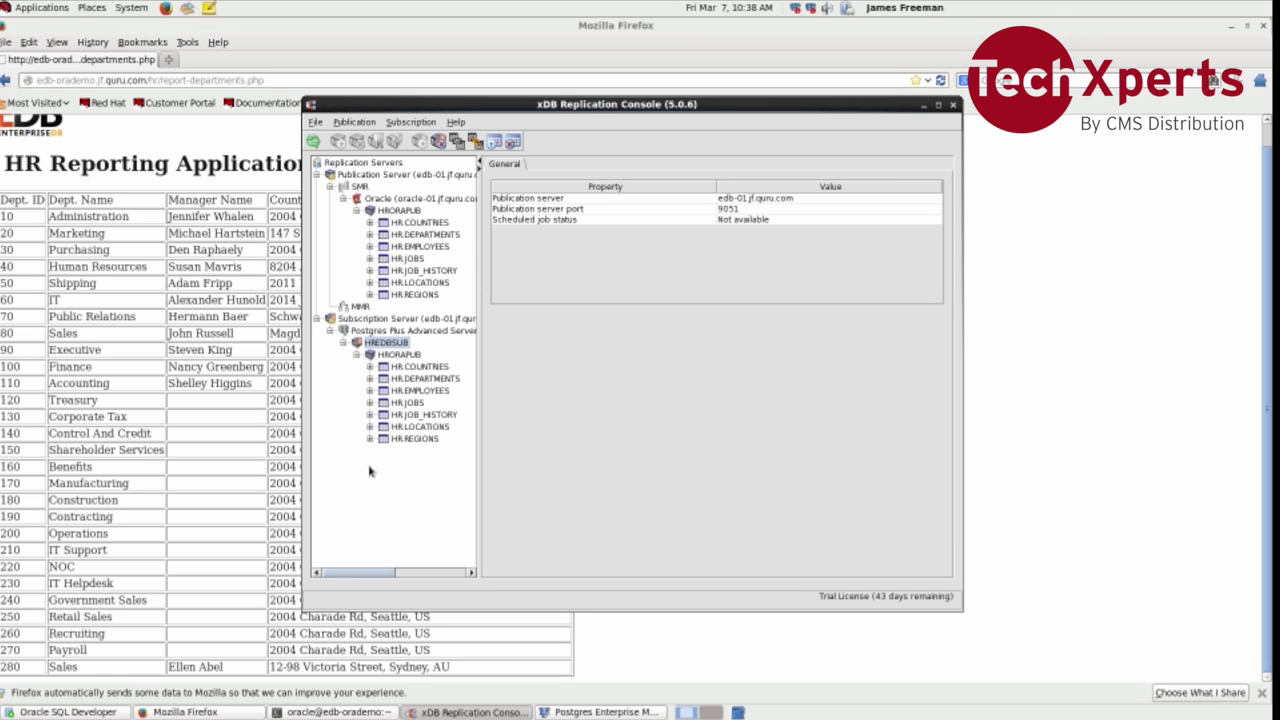
pyautogui.rightClick(393, 349)
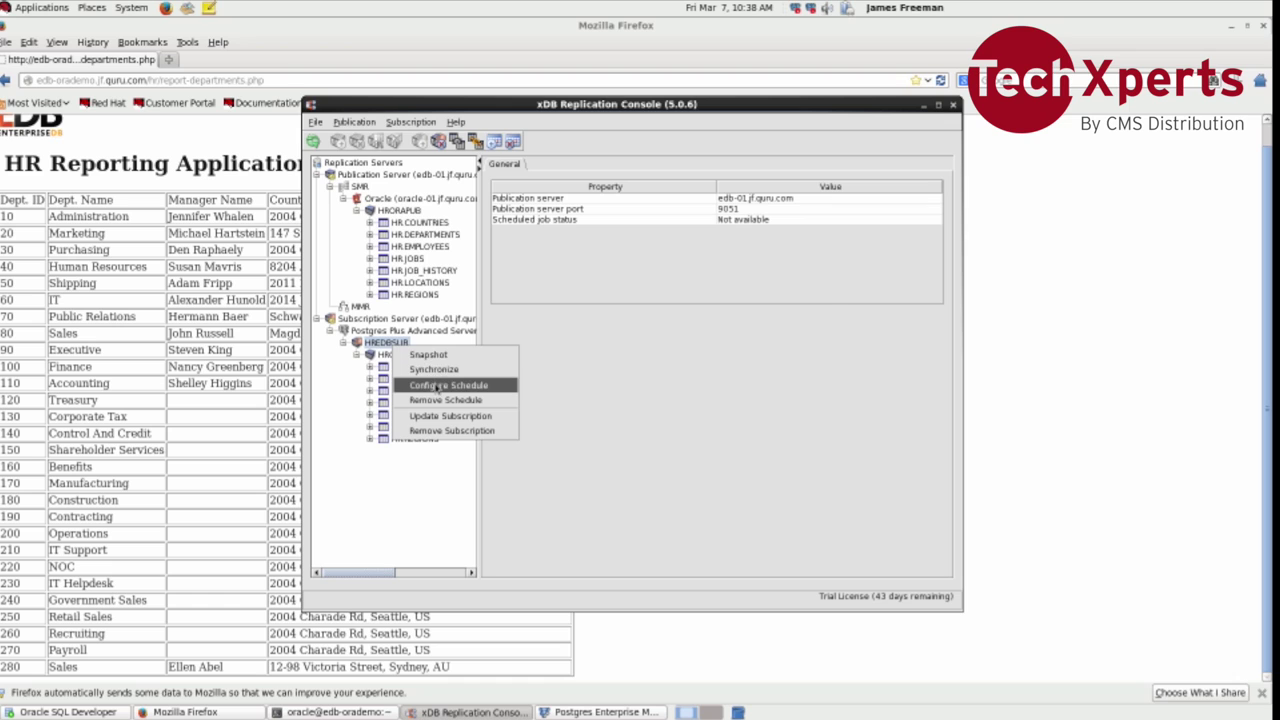
pyautogui.click(437, 386)
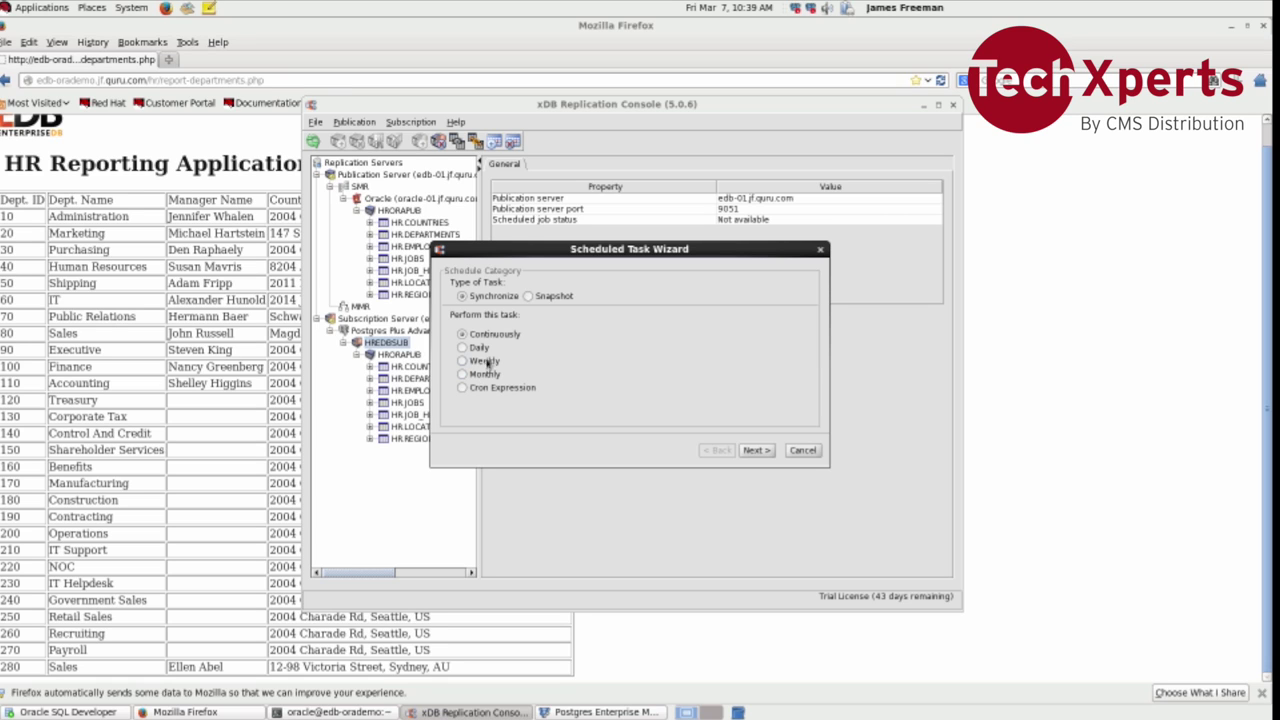
pyautogui.click(755, 451)
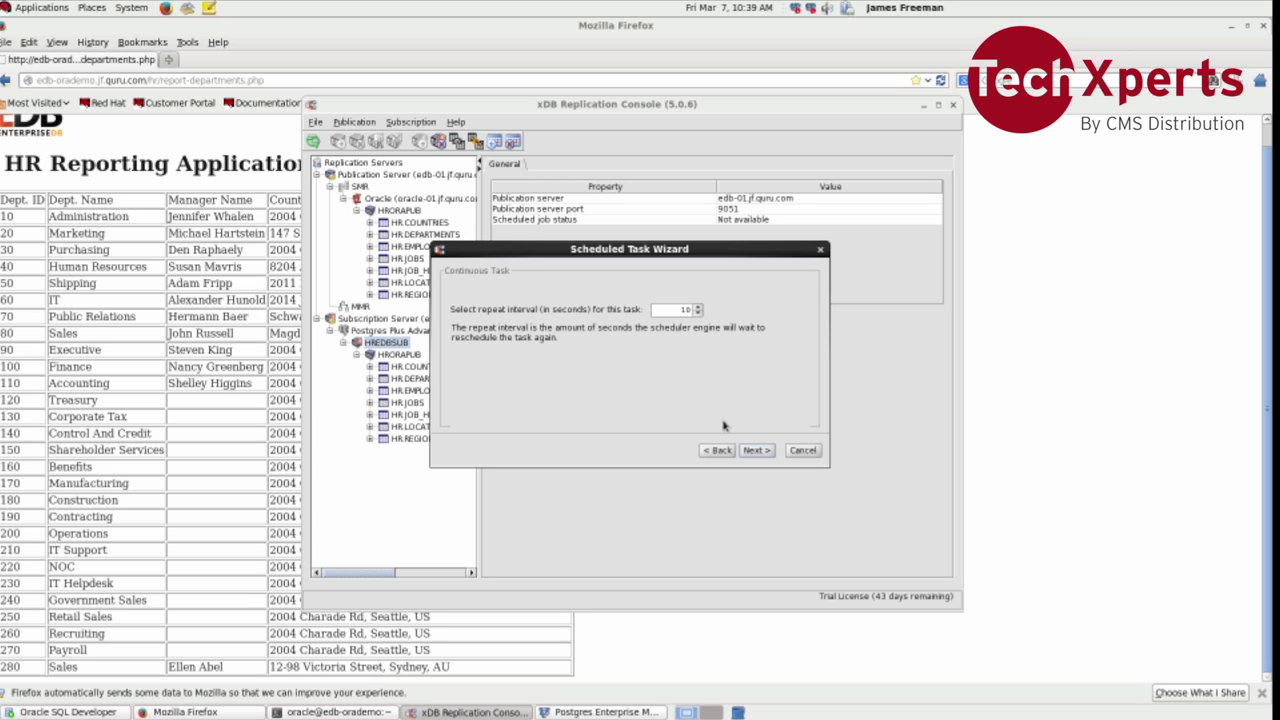
pyautogui.click(764, 452)
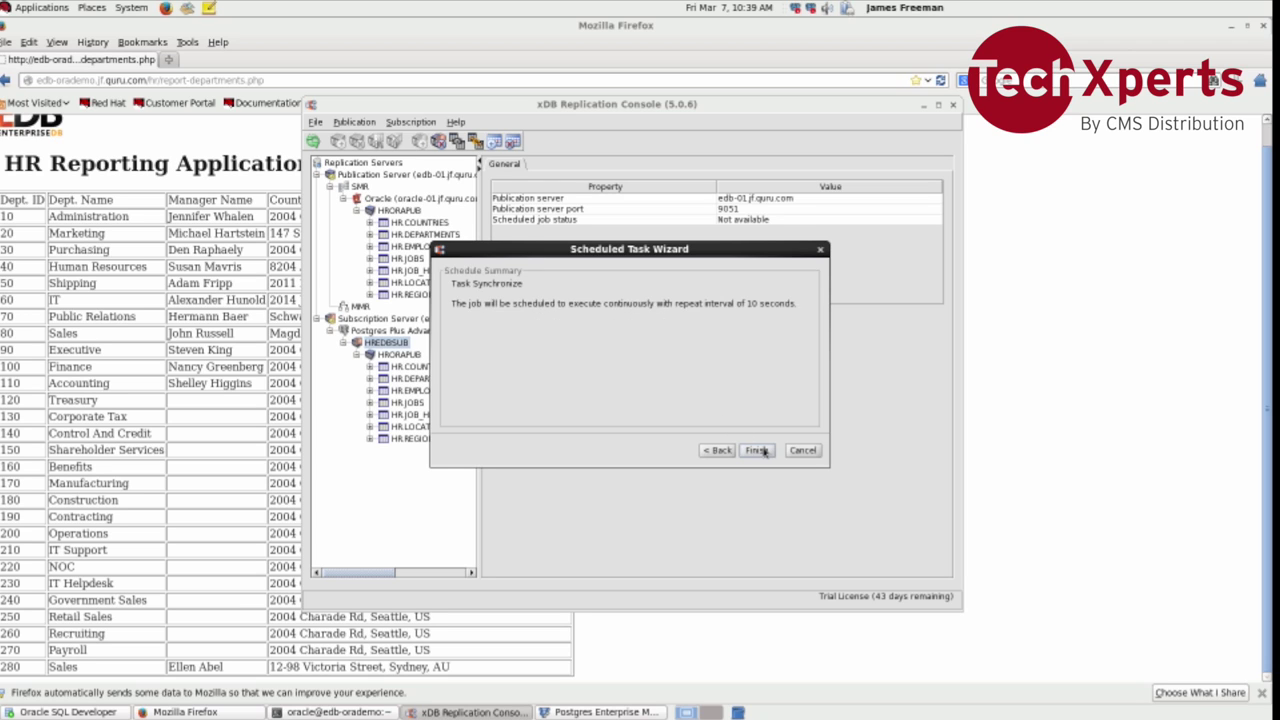
pyautogui.click(757, 450)
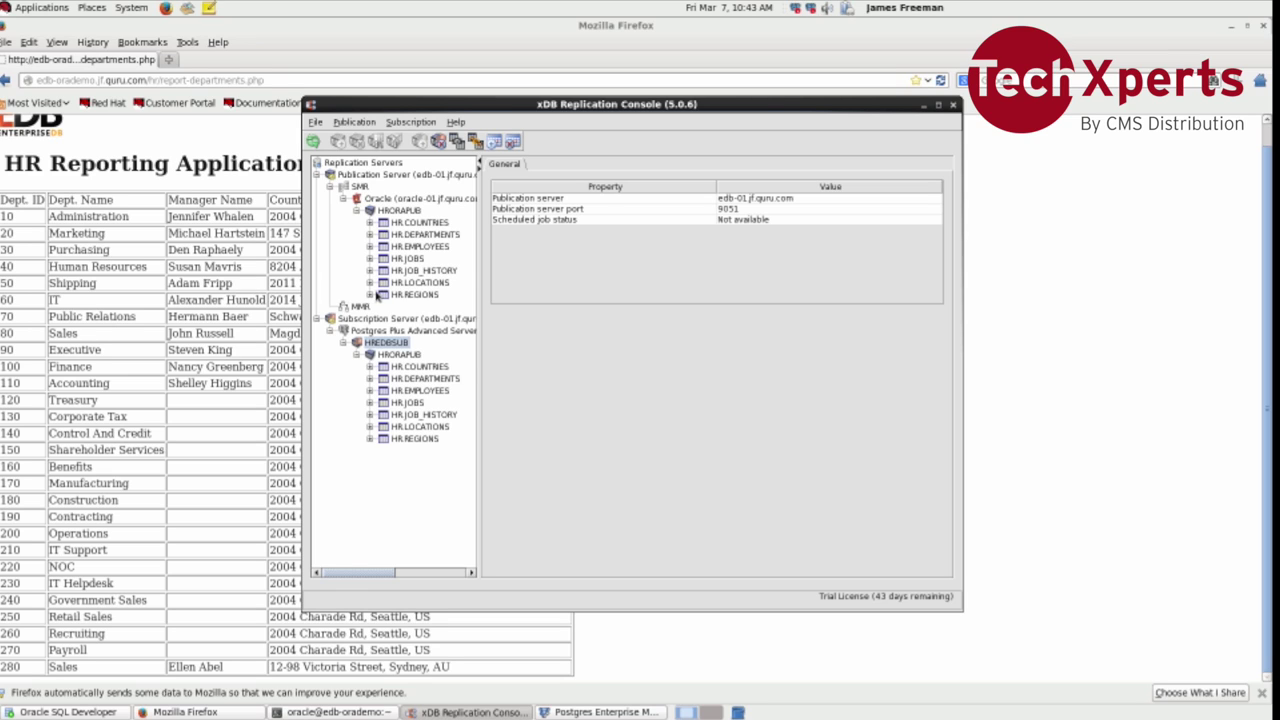
# Step: Expand HR.REGIONS in the publication and HR.COUNTRIES in the subscription to list their columns
pyautogui.click(372, 295)
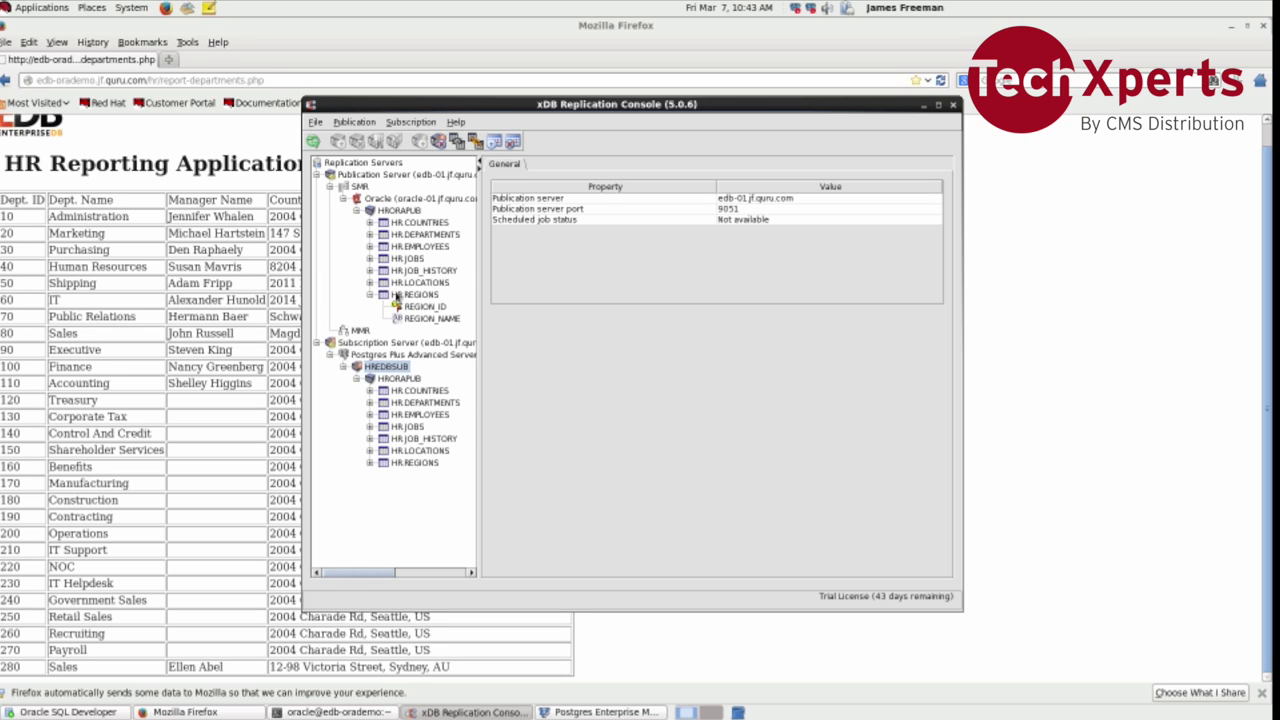
pyautogui.click(371, 392)
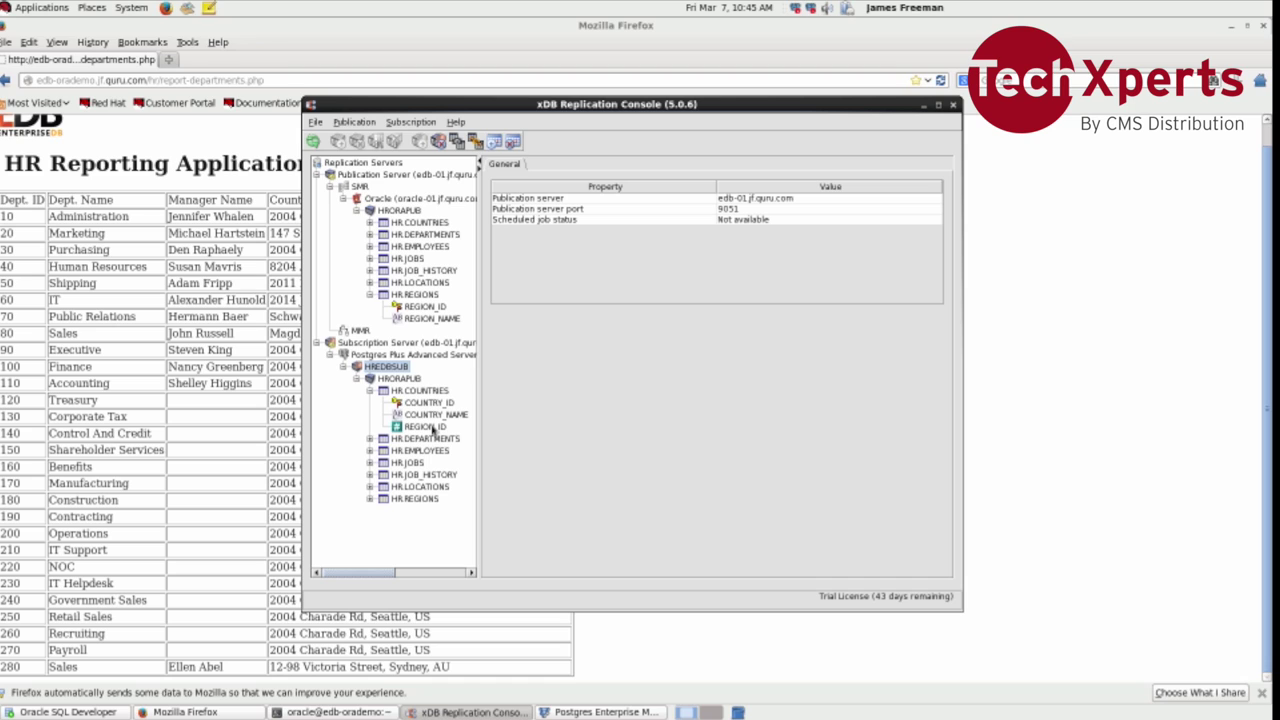
# Step: Inspect the REGION_NAME and REGION_ID columns, then the HR.COUNTRIES and HR.DEPARTMENTS table properties
pyautogui.click(426, 320)
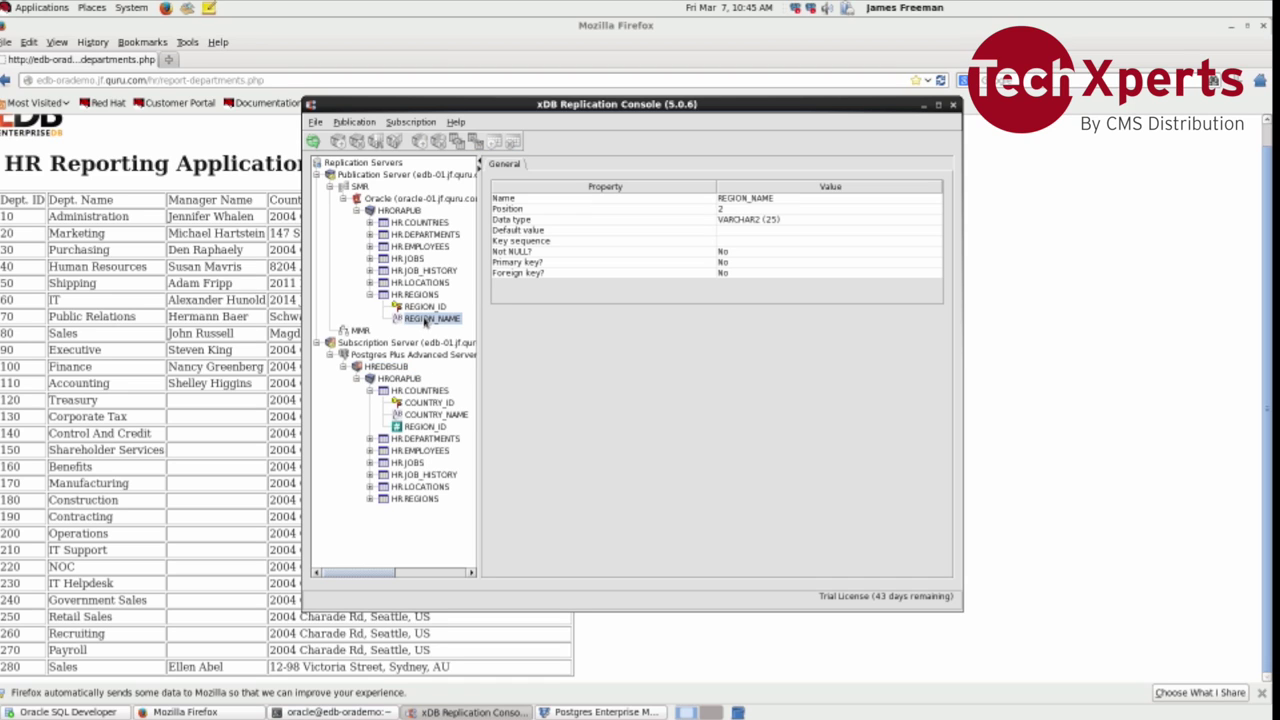
pyautogui.click(427, 306)
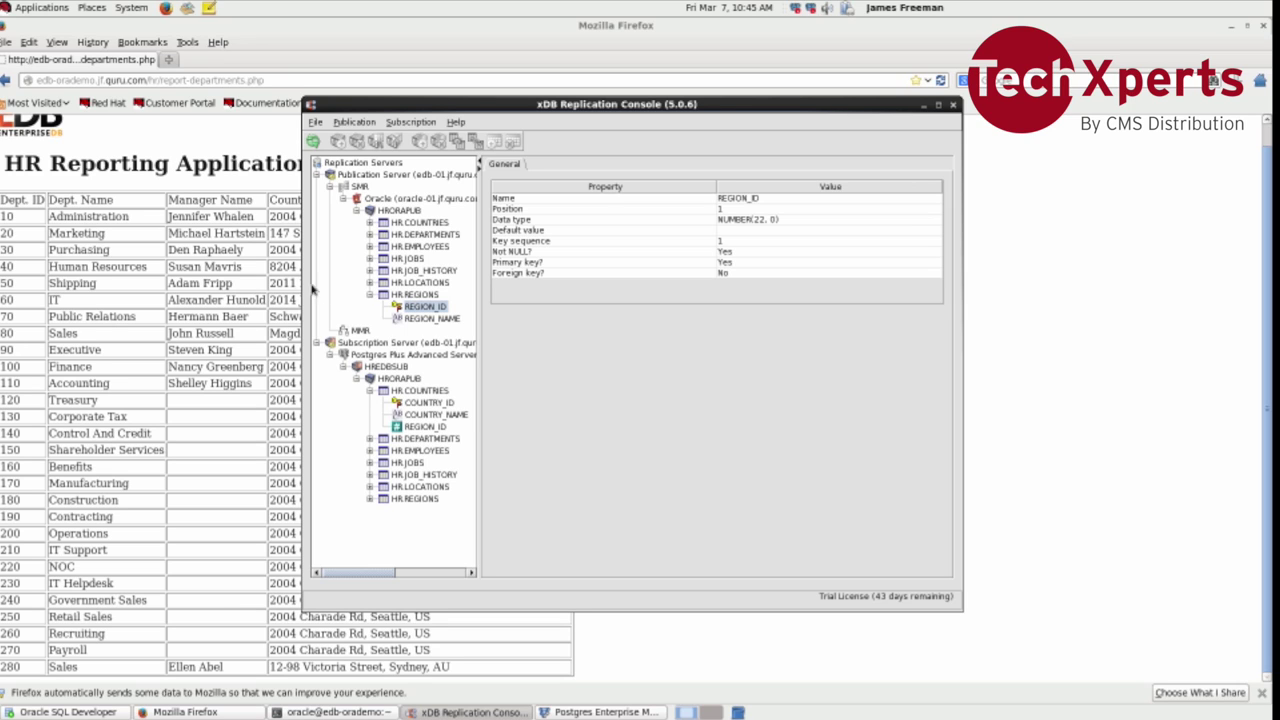
pyautogui.click(403, 224)
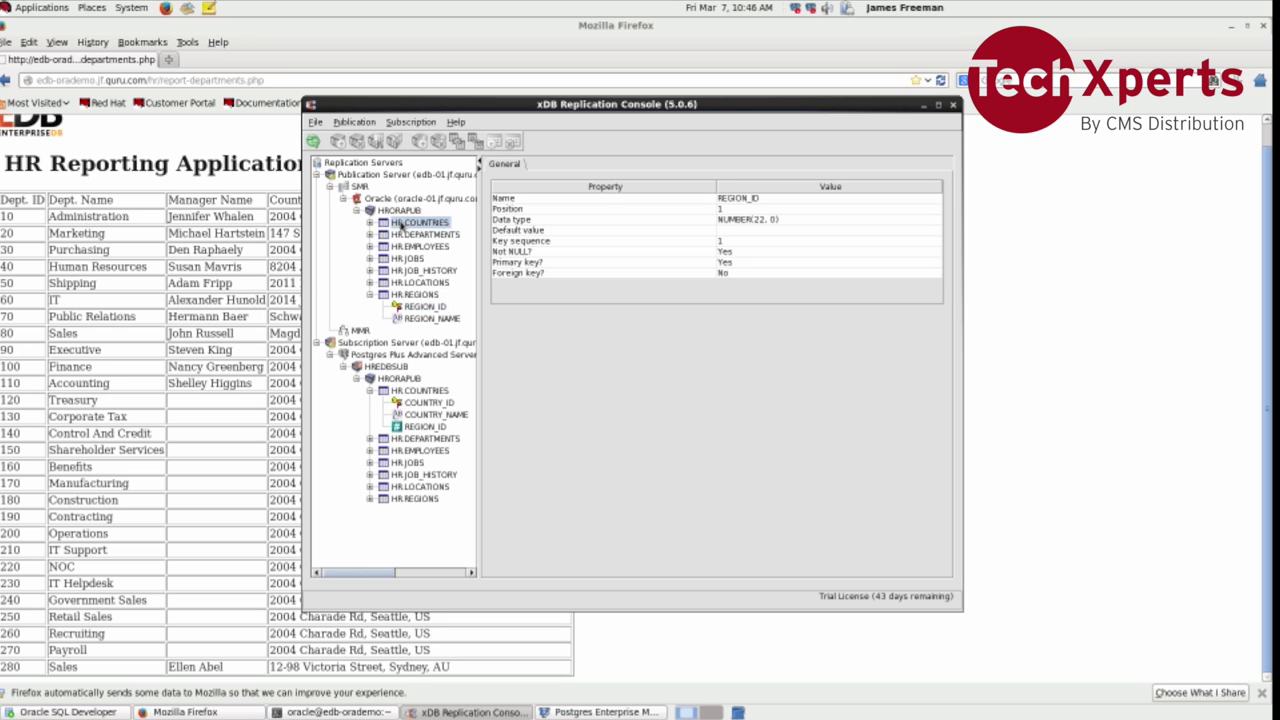
pyautogui.click(406, 235)
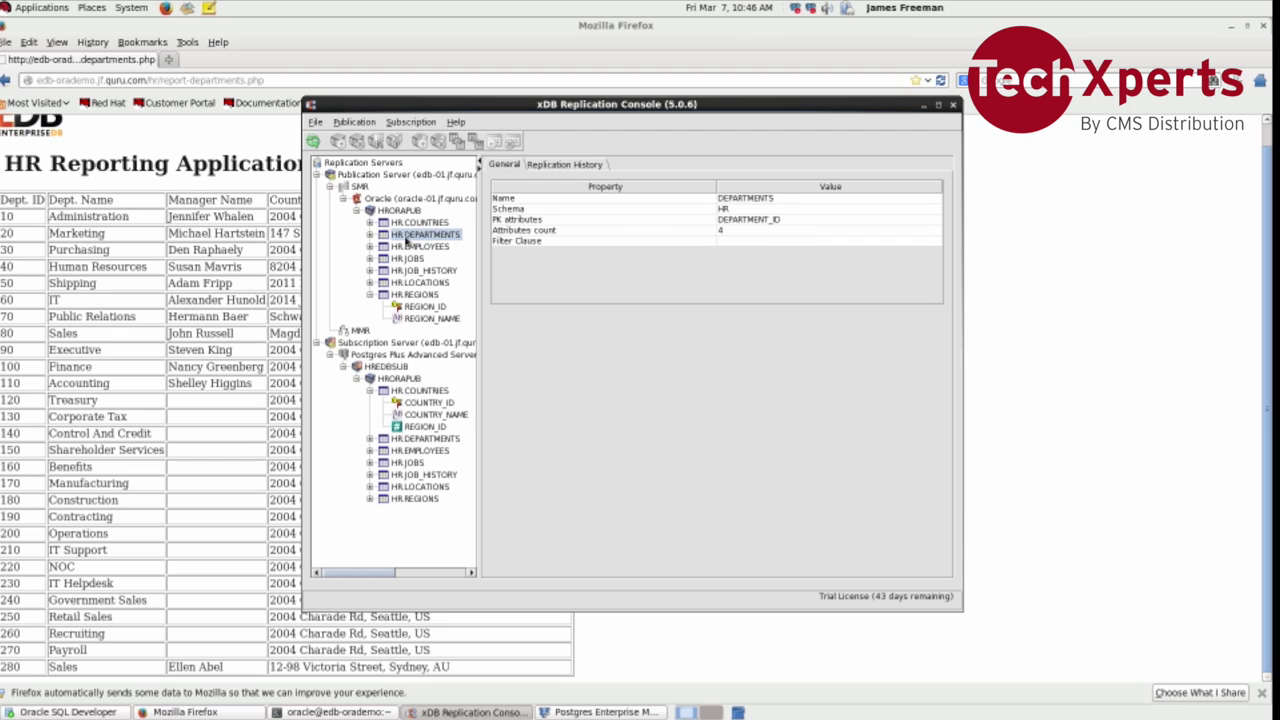
# Step: Enter the filter clause 'DEPARTMENT_ID > 300' for HR.DEPARTMENTS
pyautogui.rightClick(406, 238)
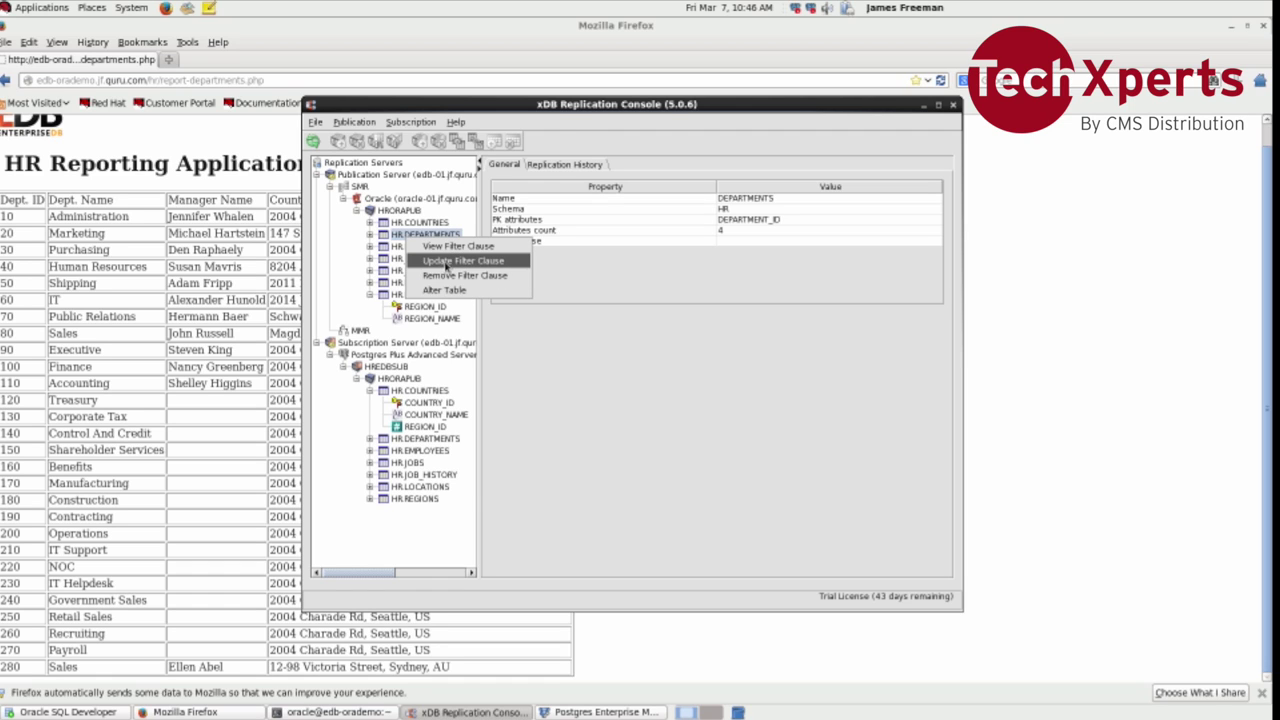
pyautogui.click(447, 262)
pyautogui.click(537, 340)
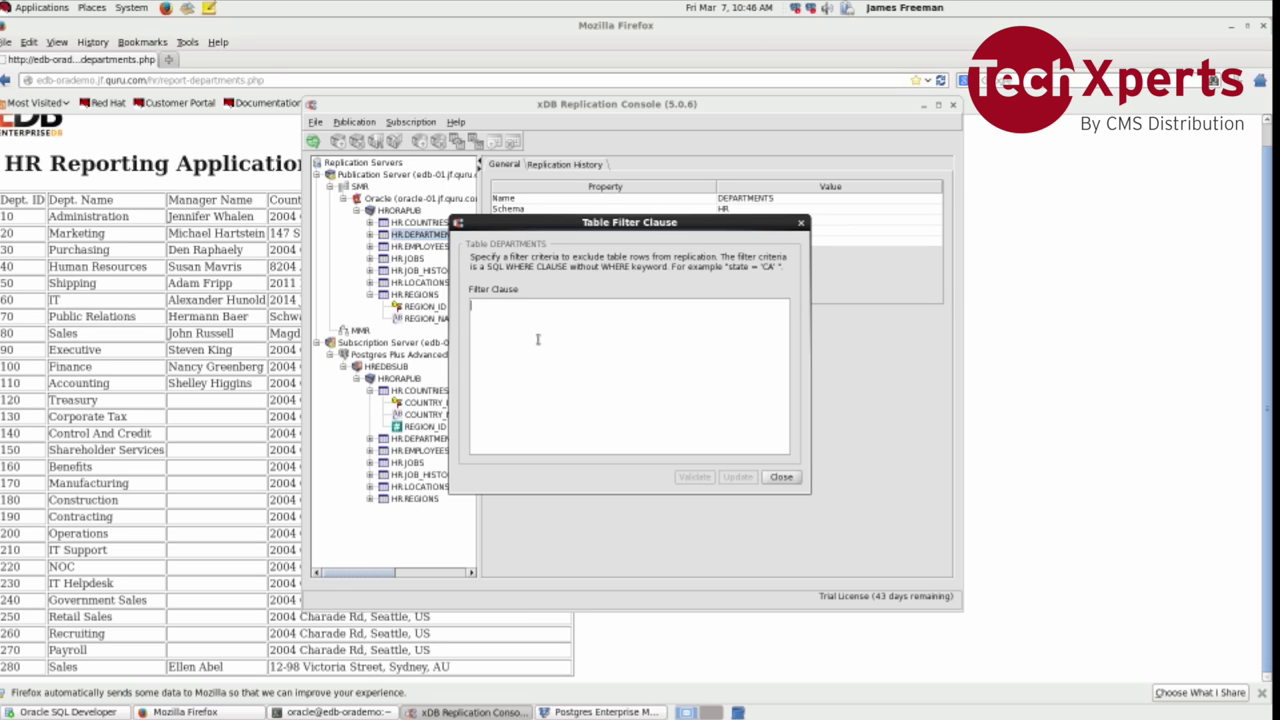
pyautogui.write('DEPARTMENT_ID >')
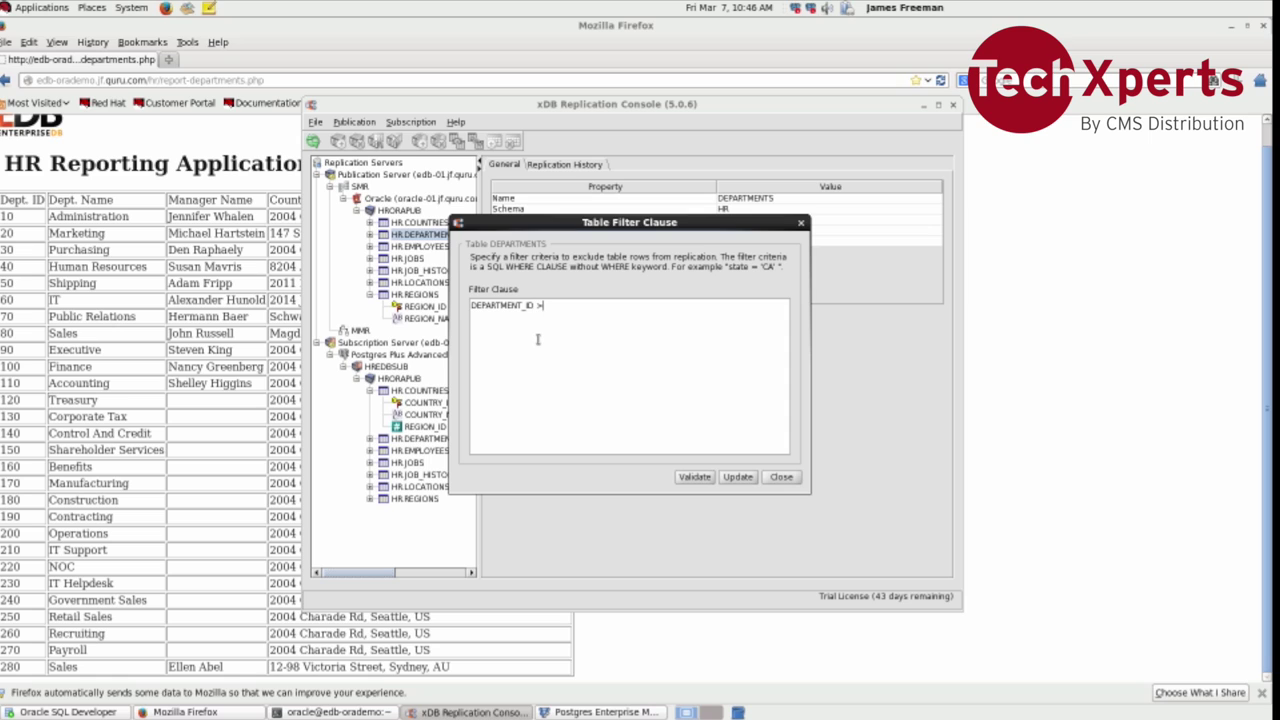
pyautogui.write('300')
# Step: Validate and save the DEPARTMENT_ID > 300 filter, then close the filter dialog
pyautogui.click(696, 478)
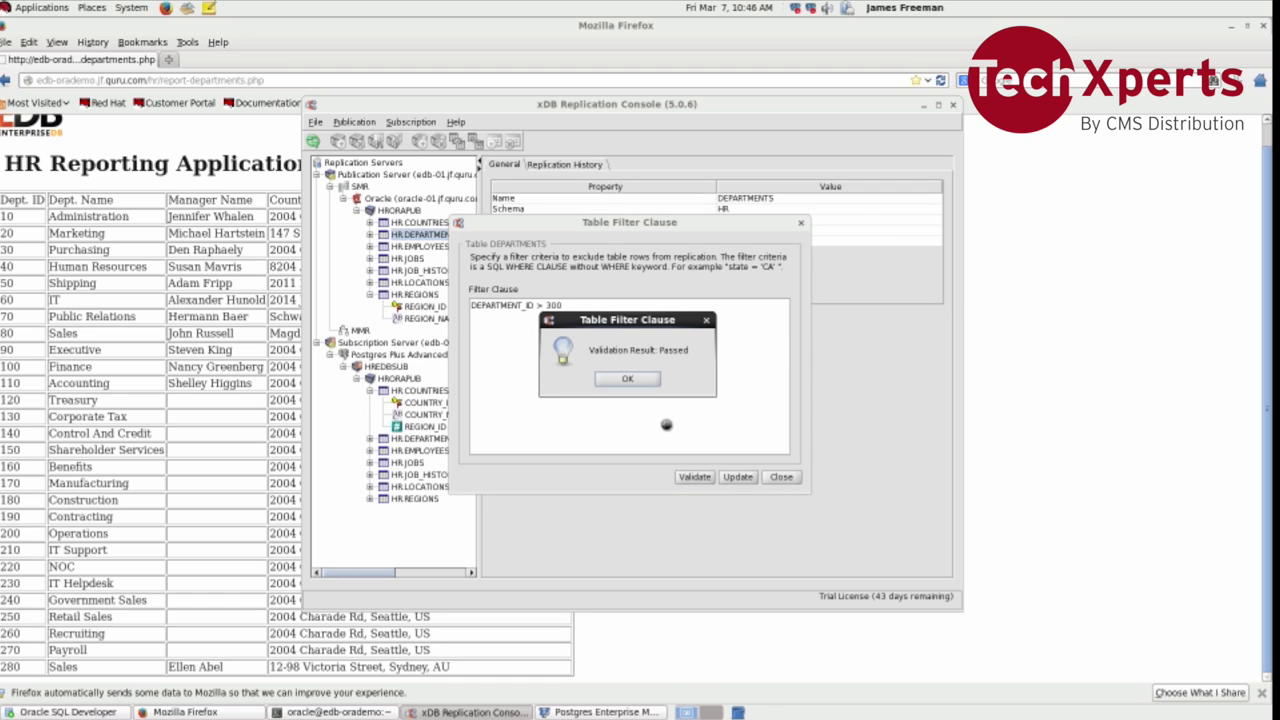
pyautogui.click(647, 381)
pyautogui.click(737, 477)
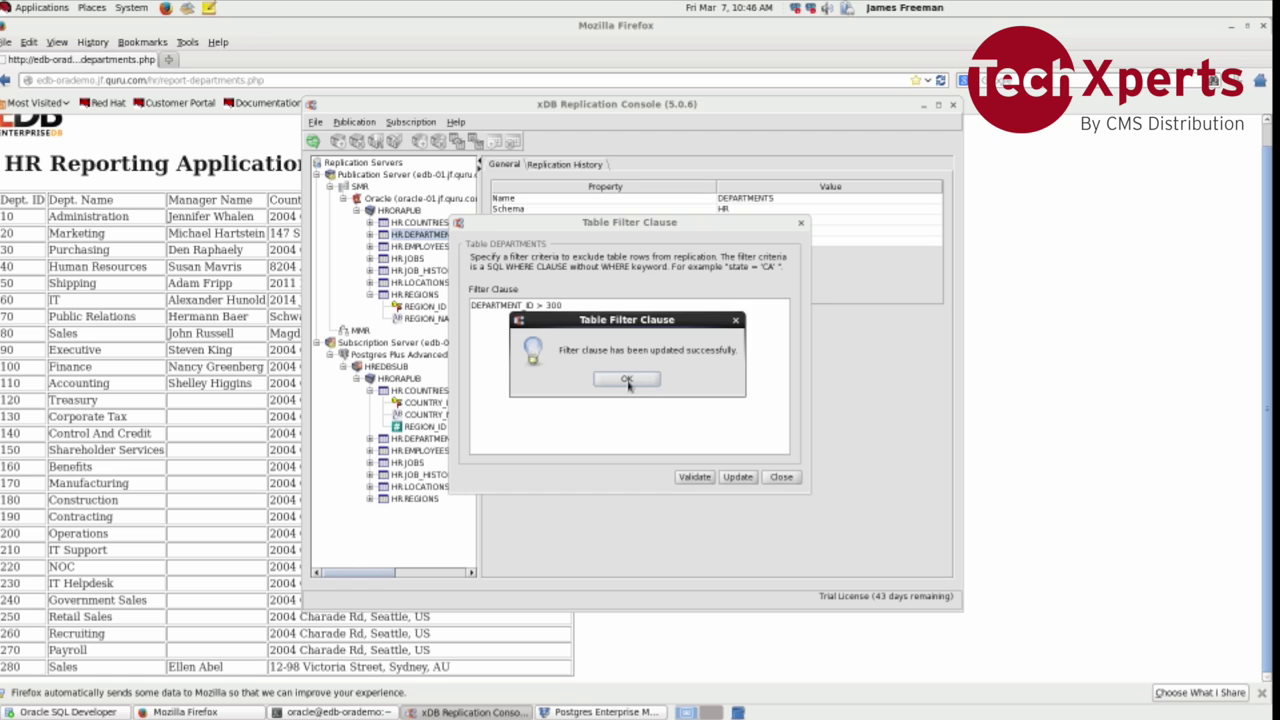
pyautogui.click(630, 381)
pyautogui.click(782, 477)
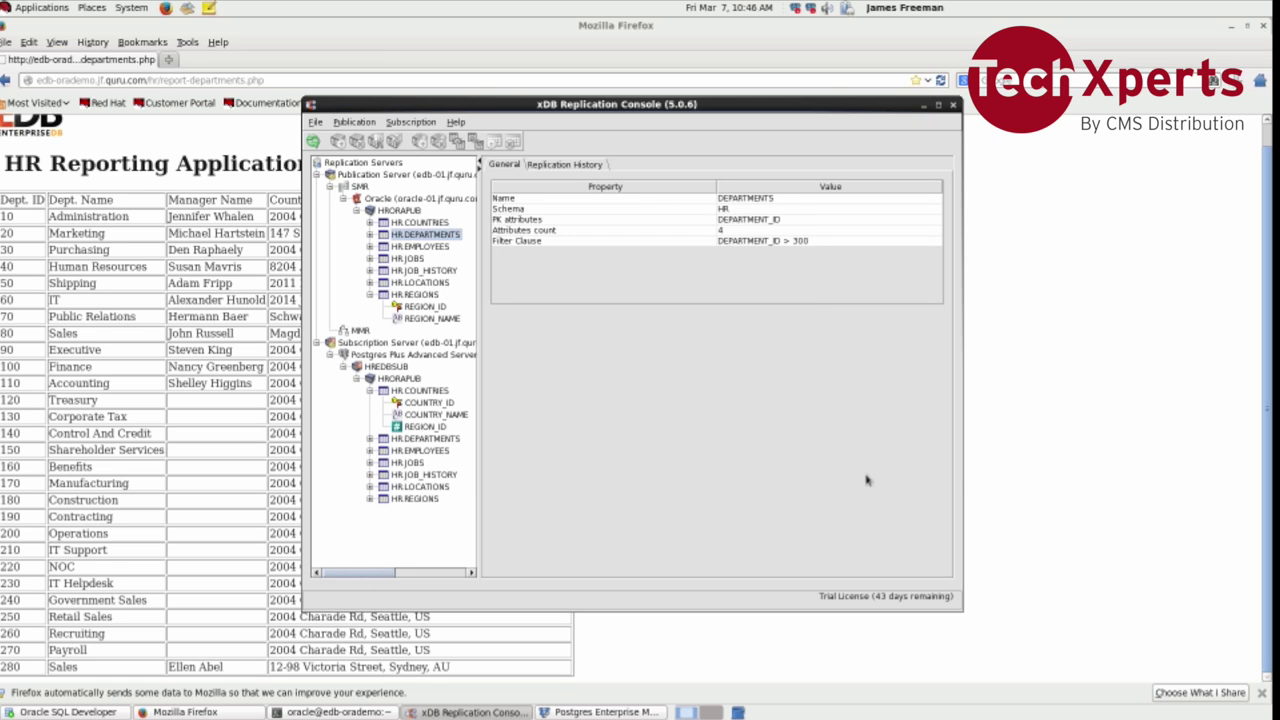
pyautogui.click(967, 474)
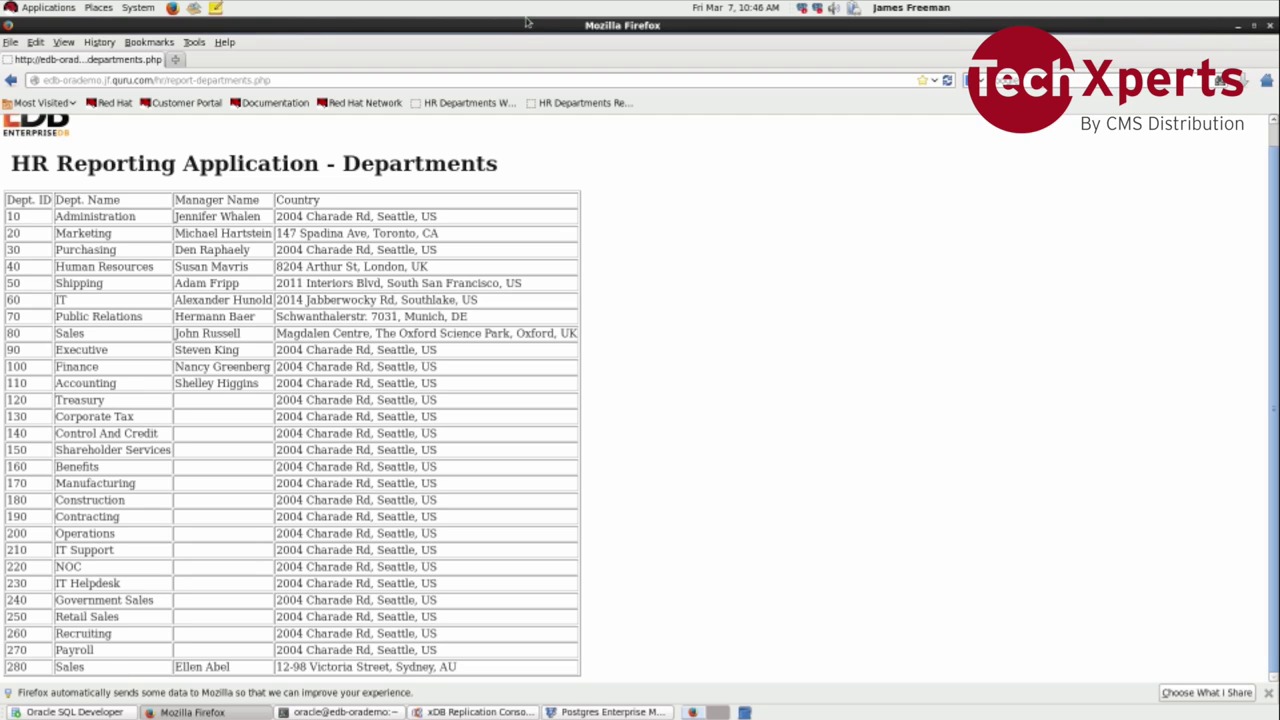
# Step: Add department 299 named Pre-sales on the HR Management departments page
pyautogui.click(468, 102)
pyautogui.scroll(-8, 411, 350)
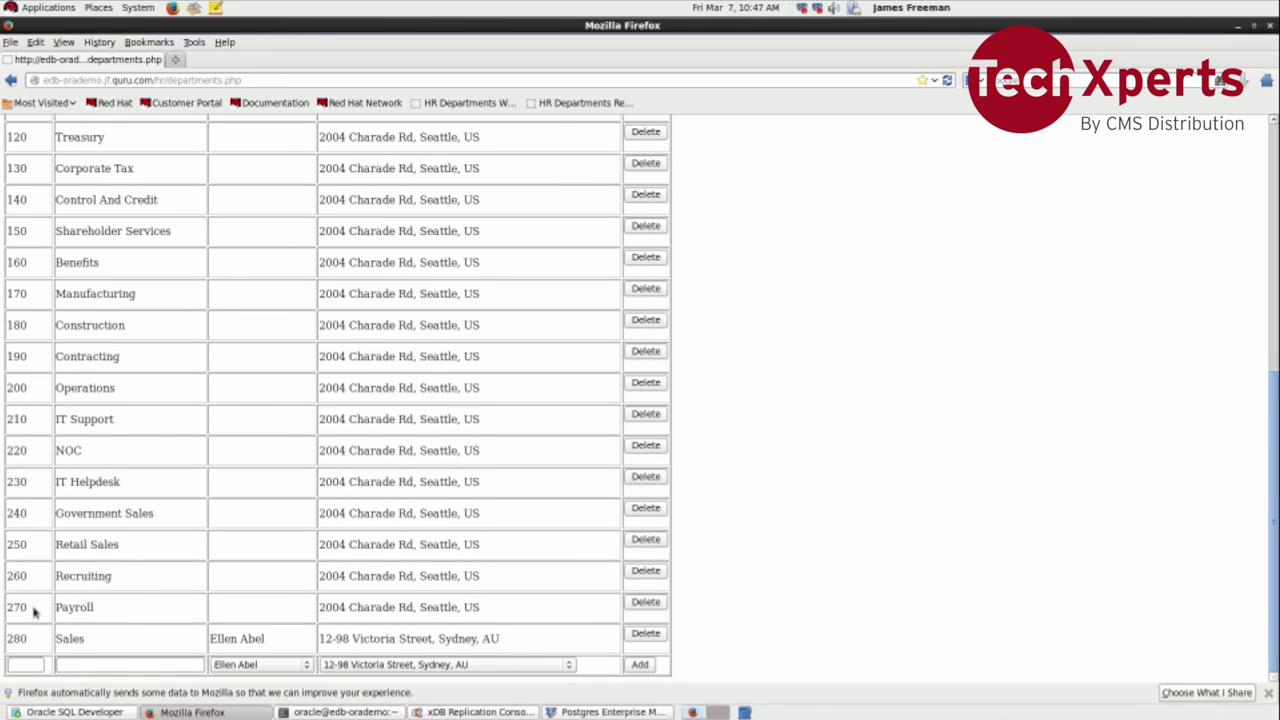
pyautogui.click(36, 662)
pyautogui.write('299')
pyautogui.press('Tab')
pyautogui.write('Pre-sales')
pyautogui.click(645, 665)
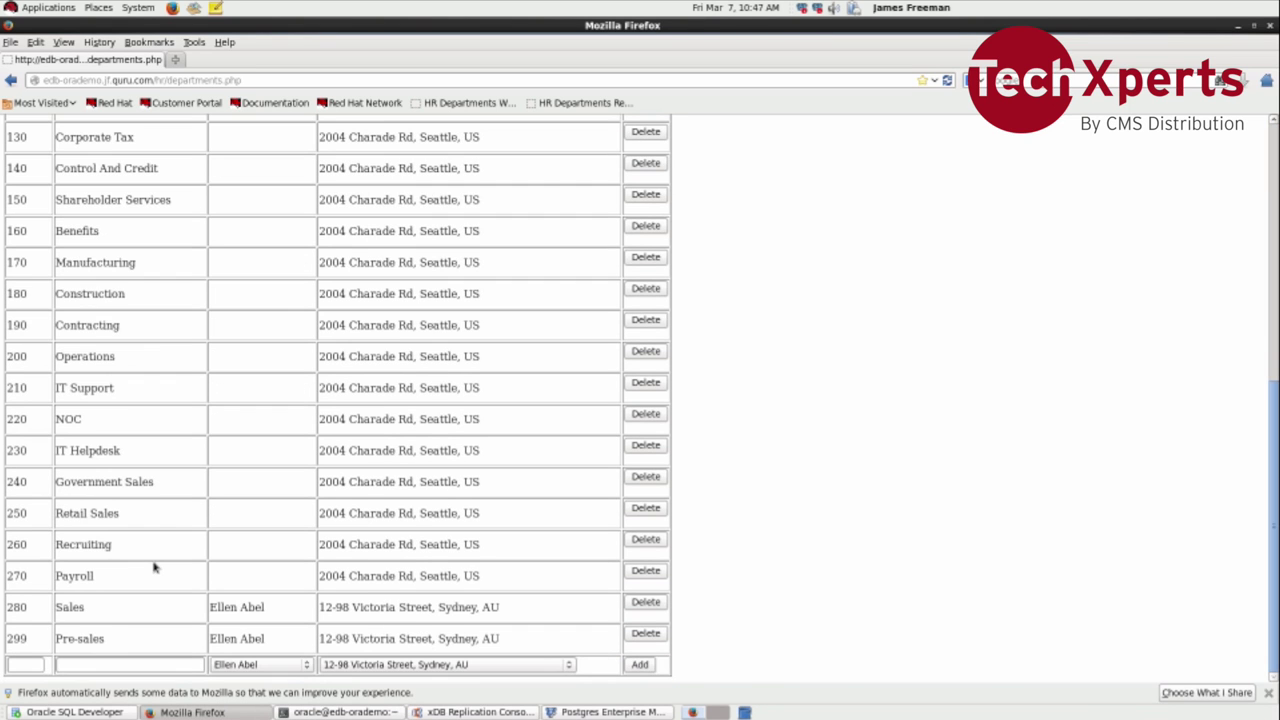
# Step: Add department 301 named Support
pyautogui.click(26, 664)
pyautogui.write('301Siu')
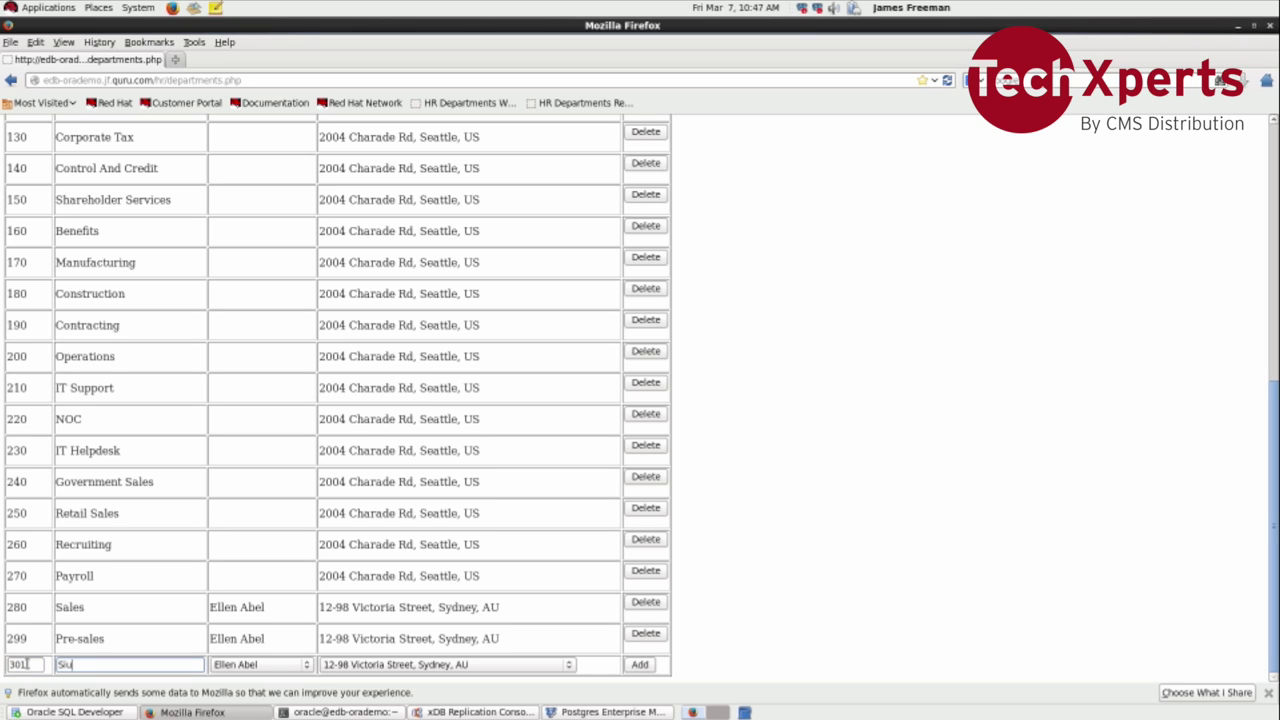
pyautogui.press('BackSpace')
pyautogui.press('BackSpace')
pyautogui.write('upport')
pyautogui.click(641, 664)
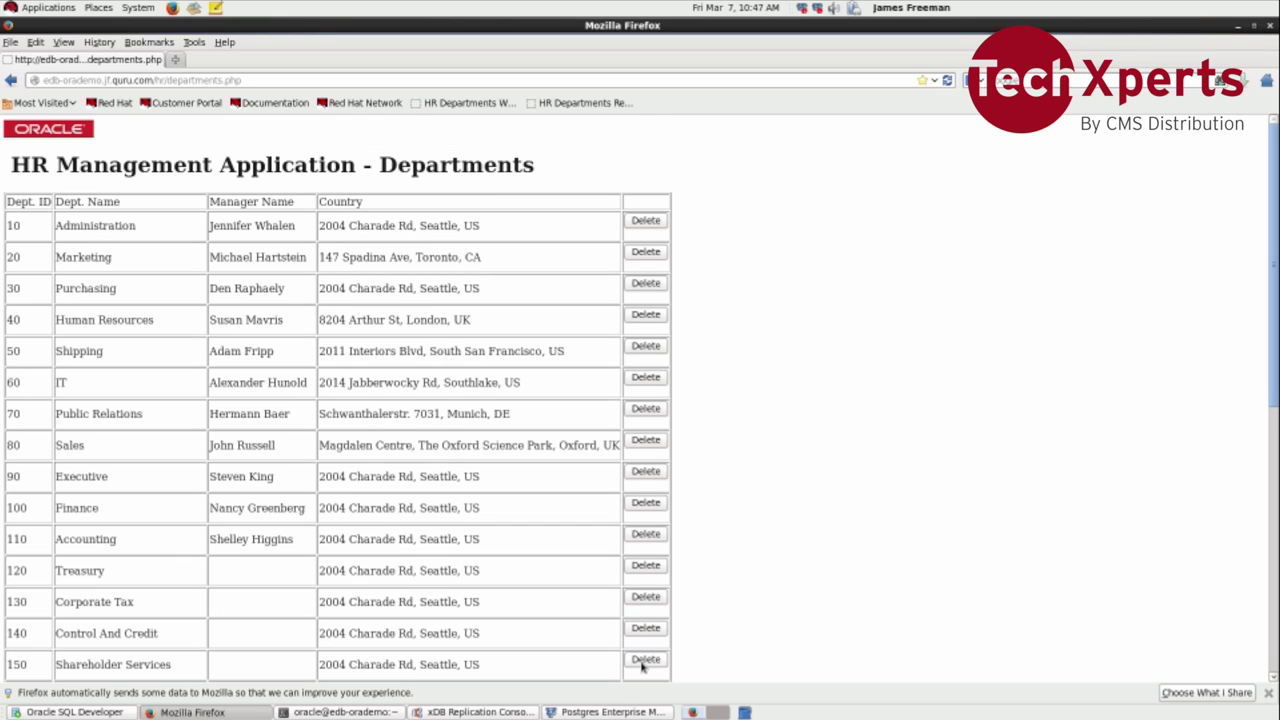
# Step: Check the departments report shows 301 Support but not 299 Pre-sales, then switch to SQL Developer
pyautogui.click(580, 104)
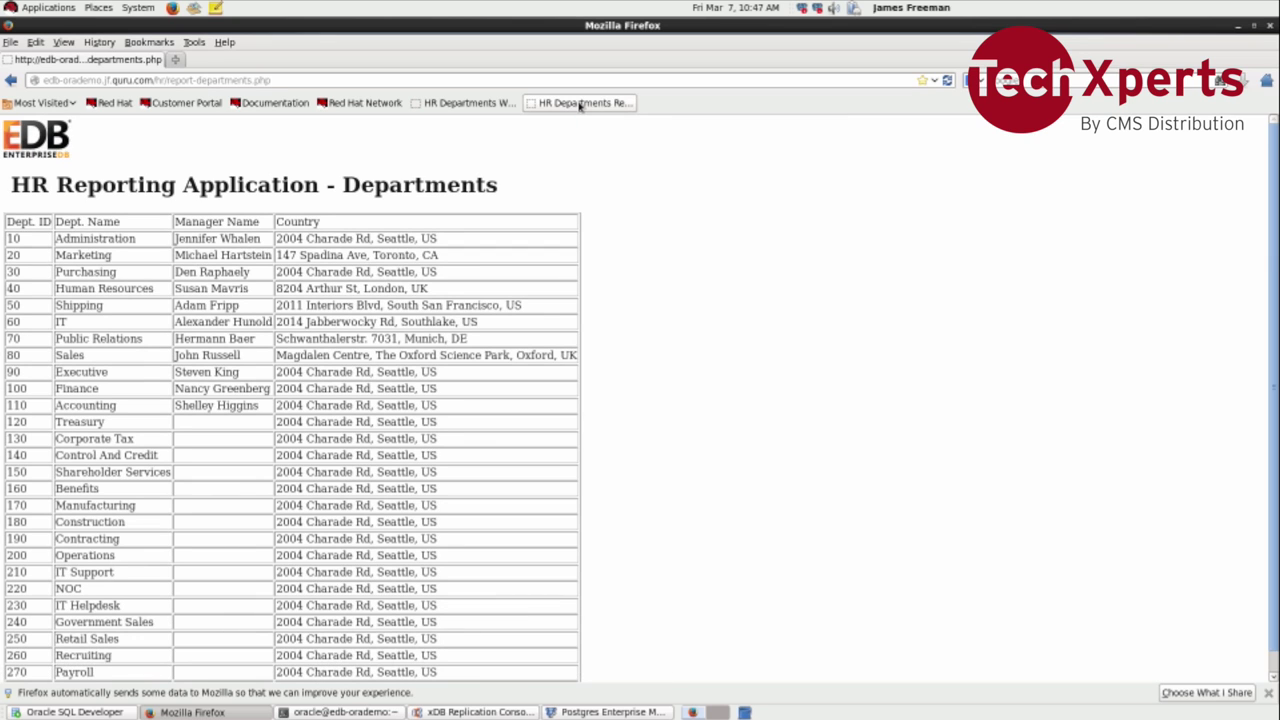
pyautogui.scroll(-1, 491, 263)
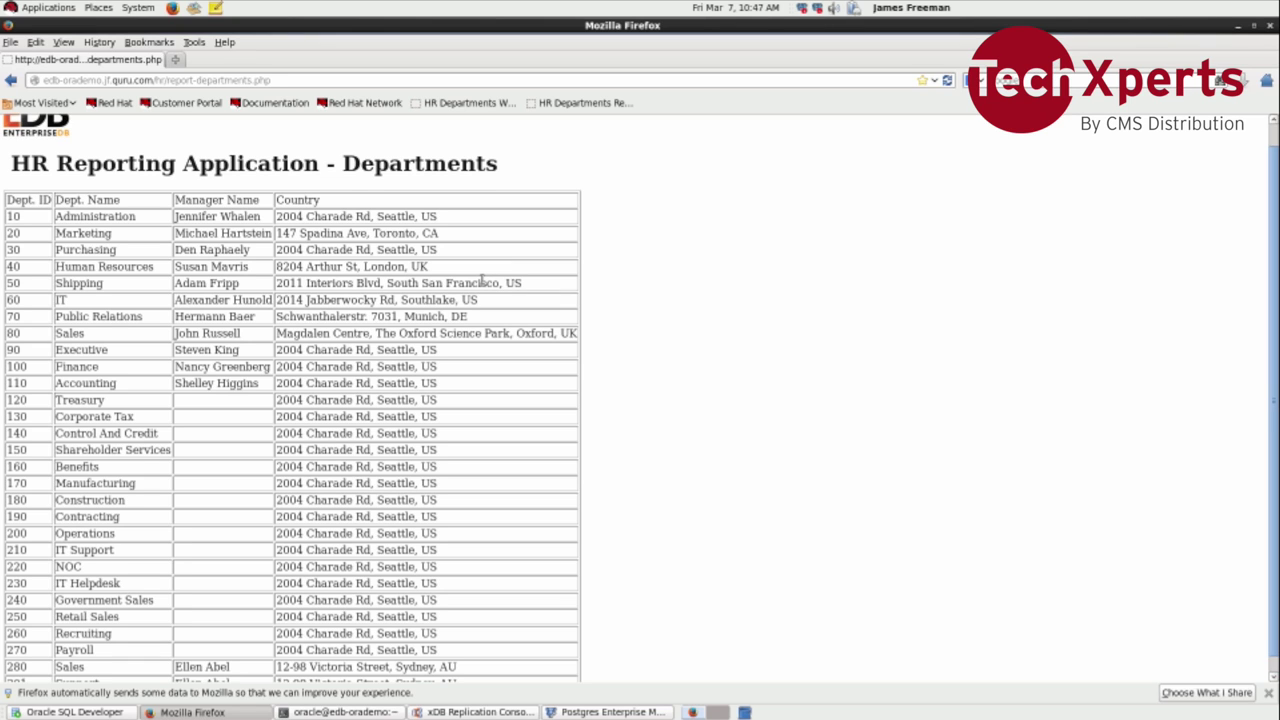
pyautogui.scroll(-1, 482, 282)
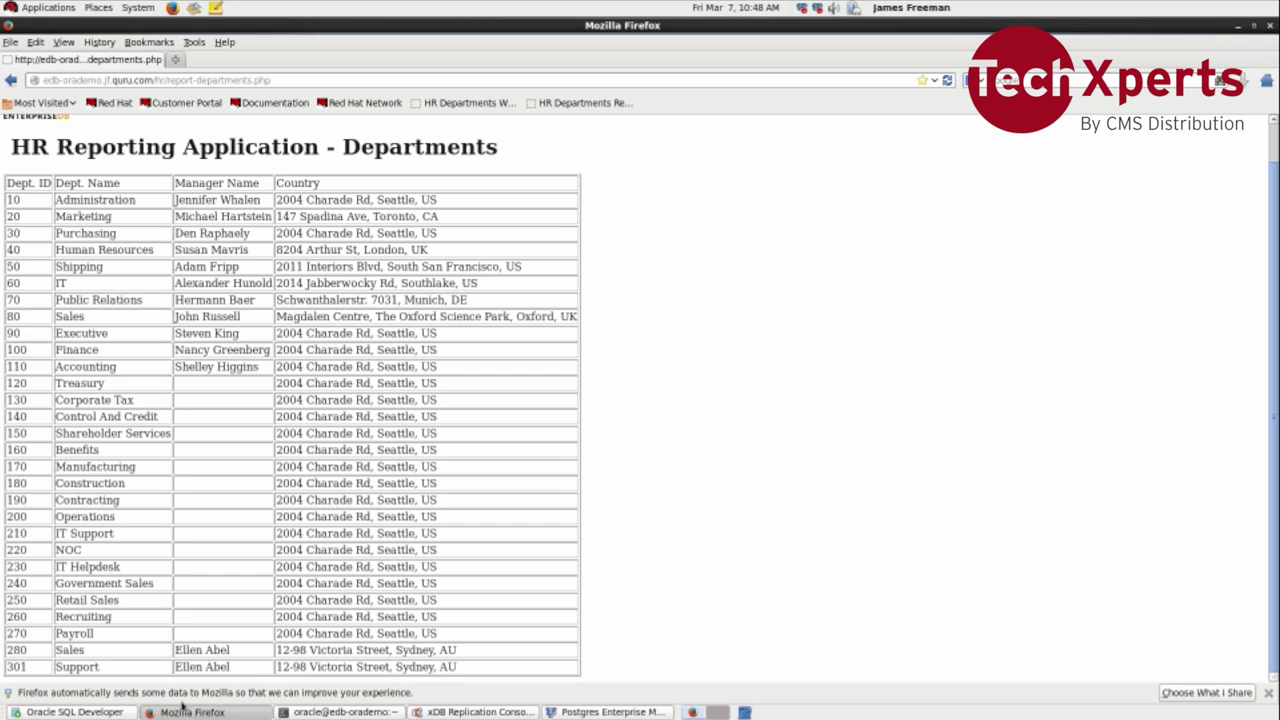
pyautogui.click(73, 712)
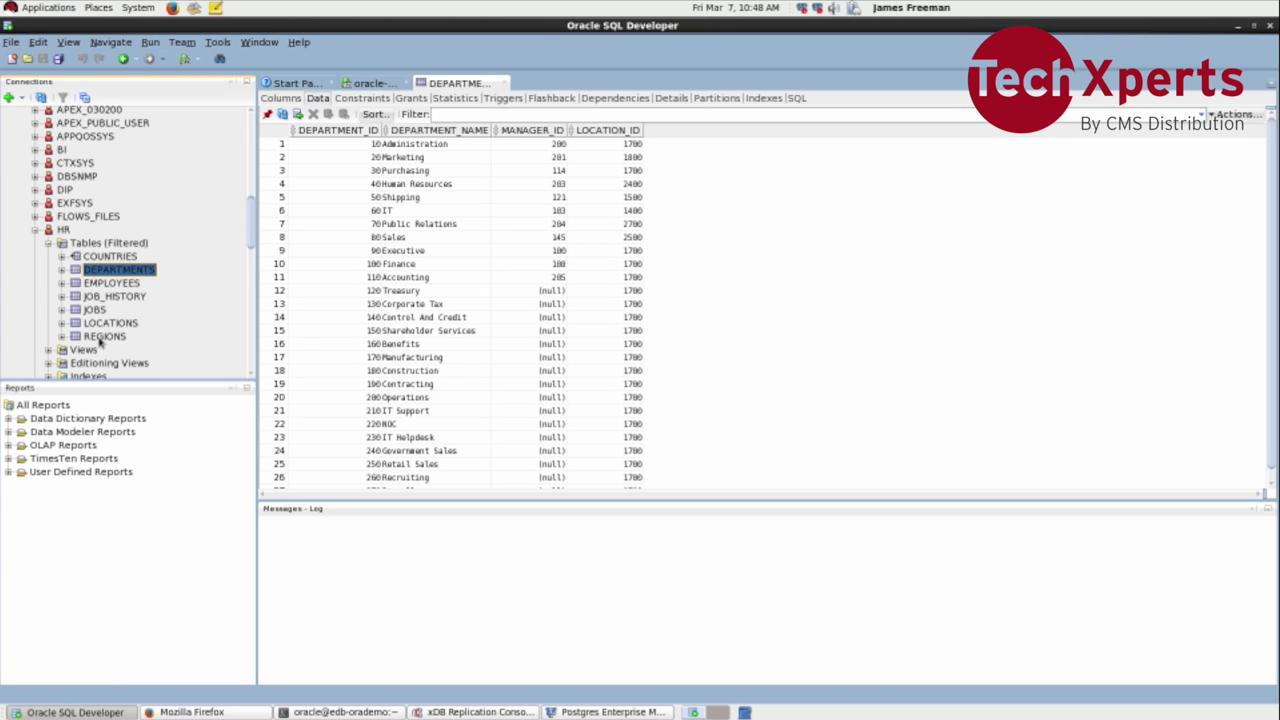
# Step: Open HR's EMP_DETAILS_VIEW, show its Grants, and open the Privileges actions
pyautogui.click(50, 352)
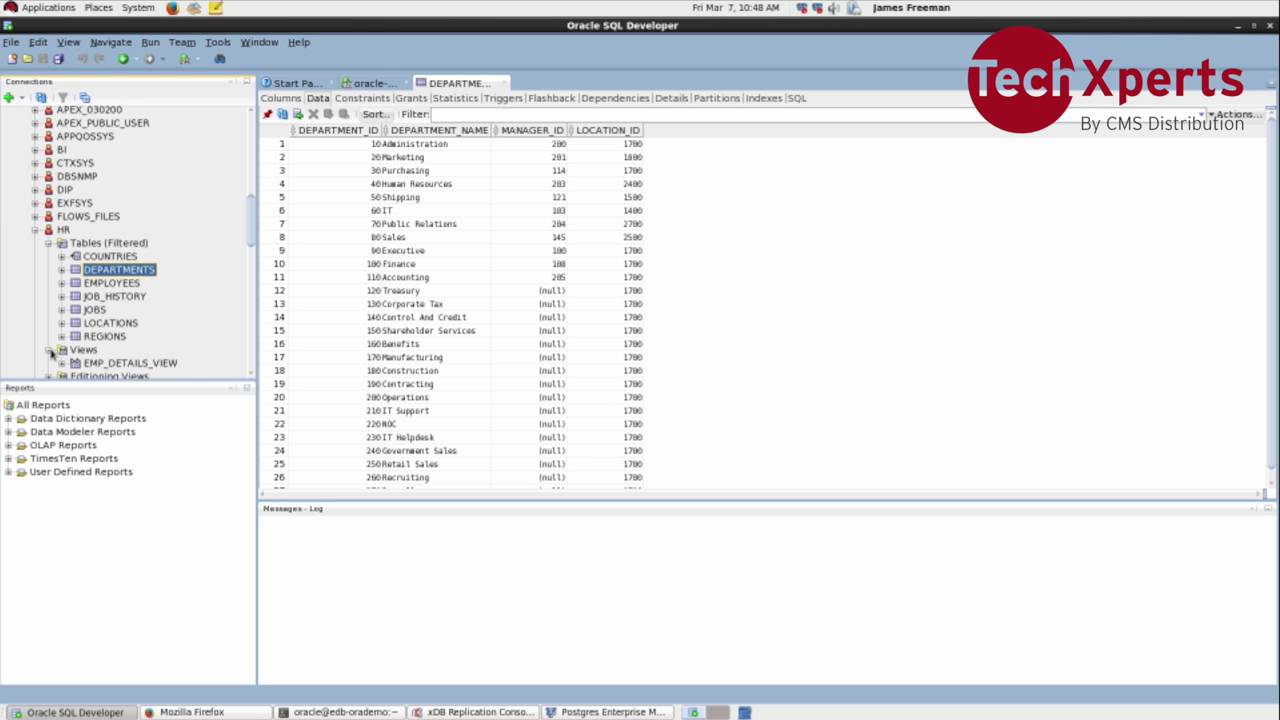
pyautogui.scroll(-2, 78, 338)
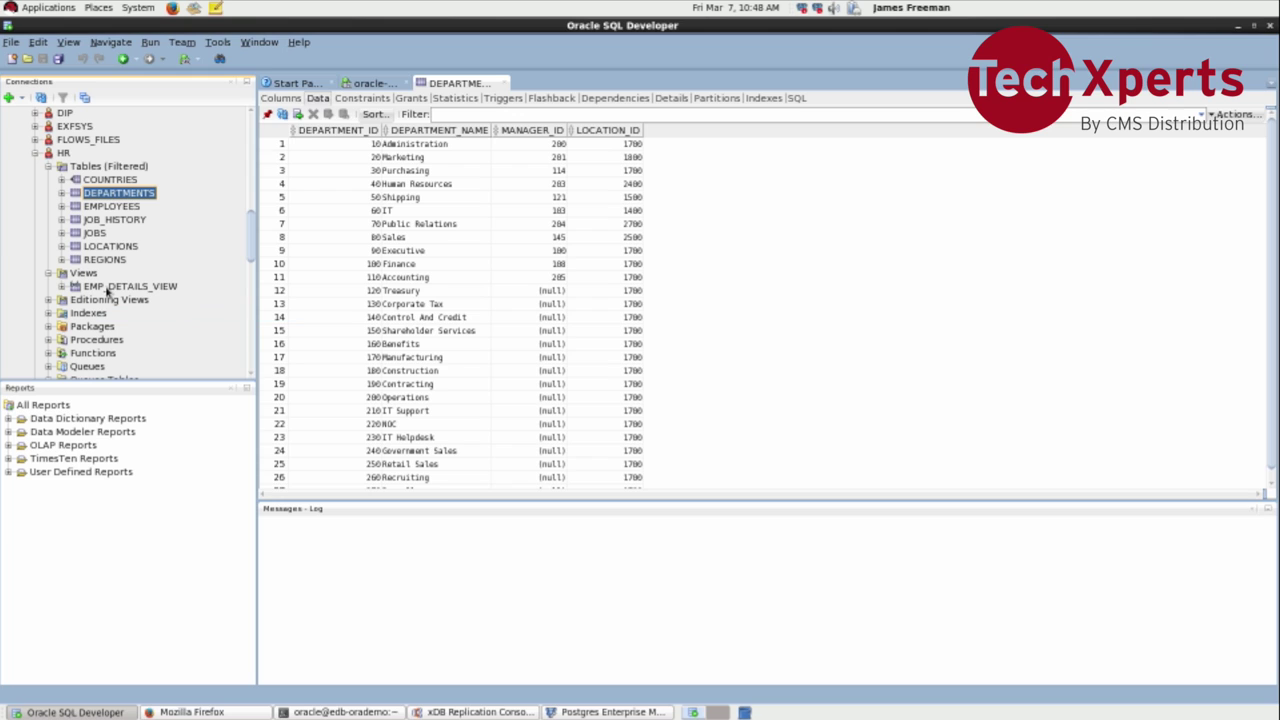
pyautogui.rightClick(107, 290)
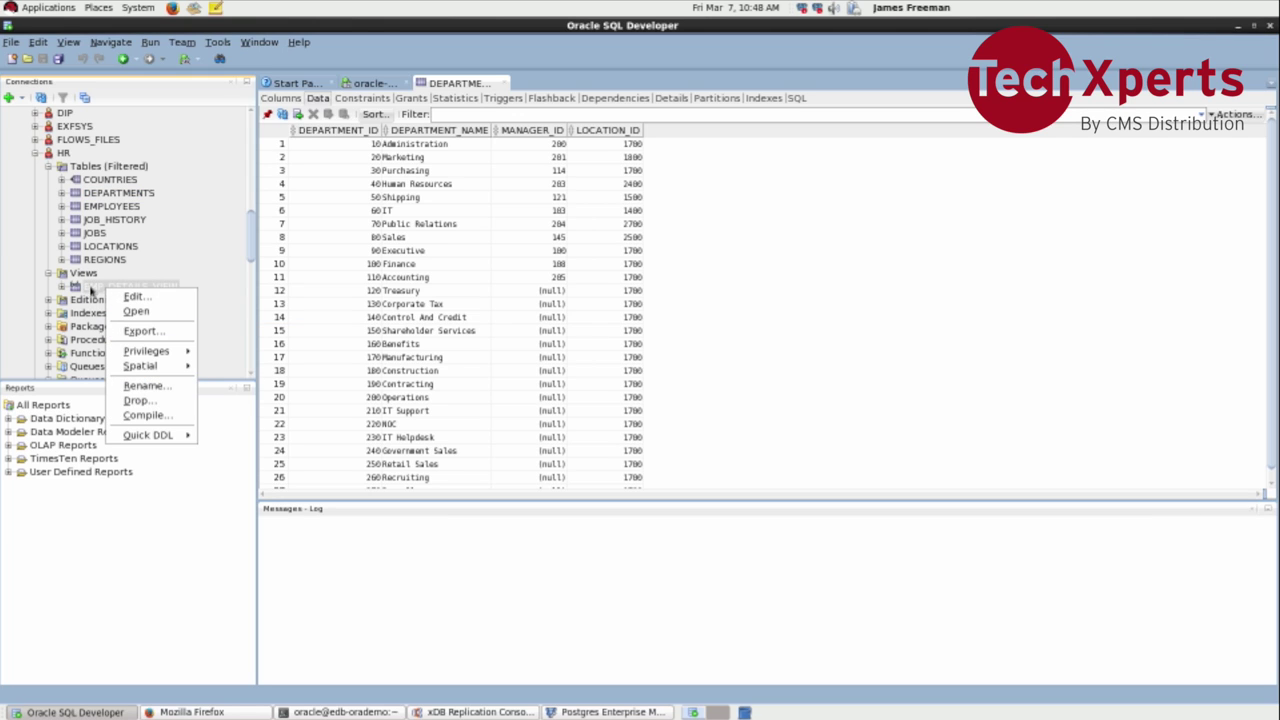
pyautogui.click(88, 287)
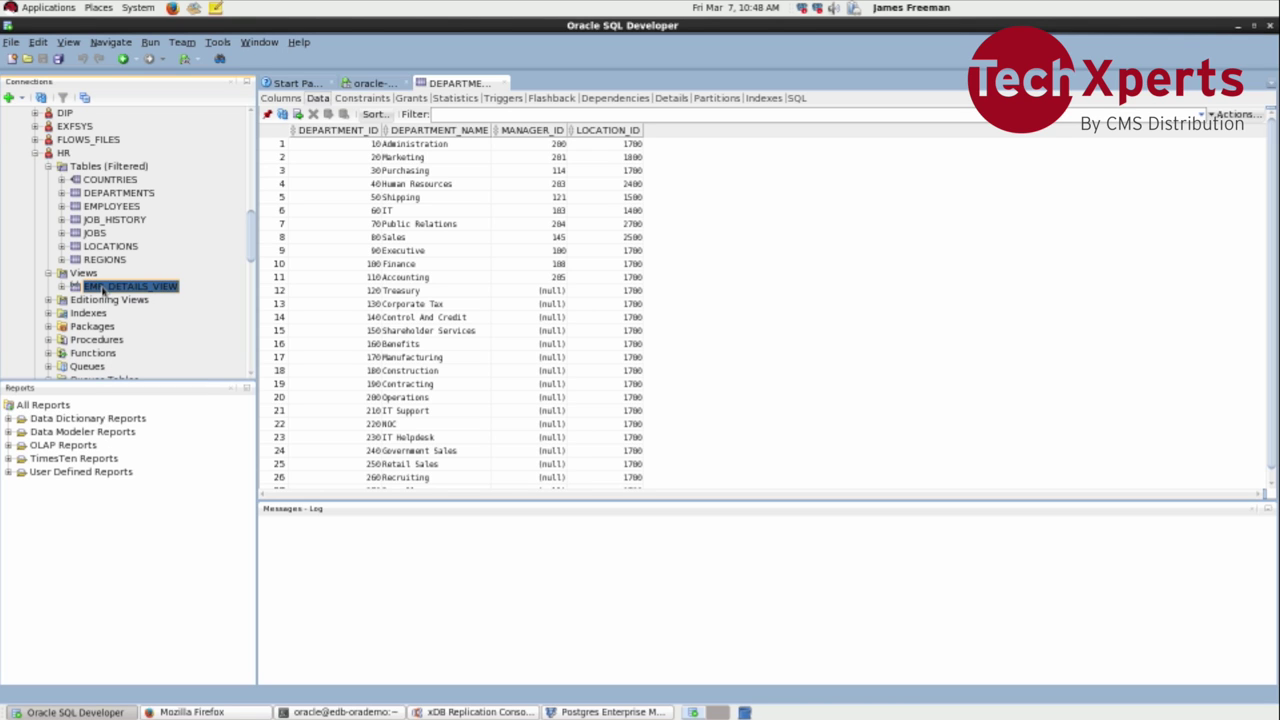
pyautogui.doubleClick(88, 288)
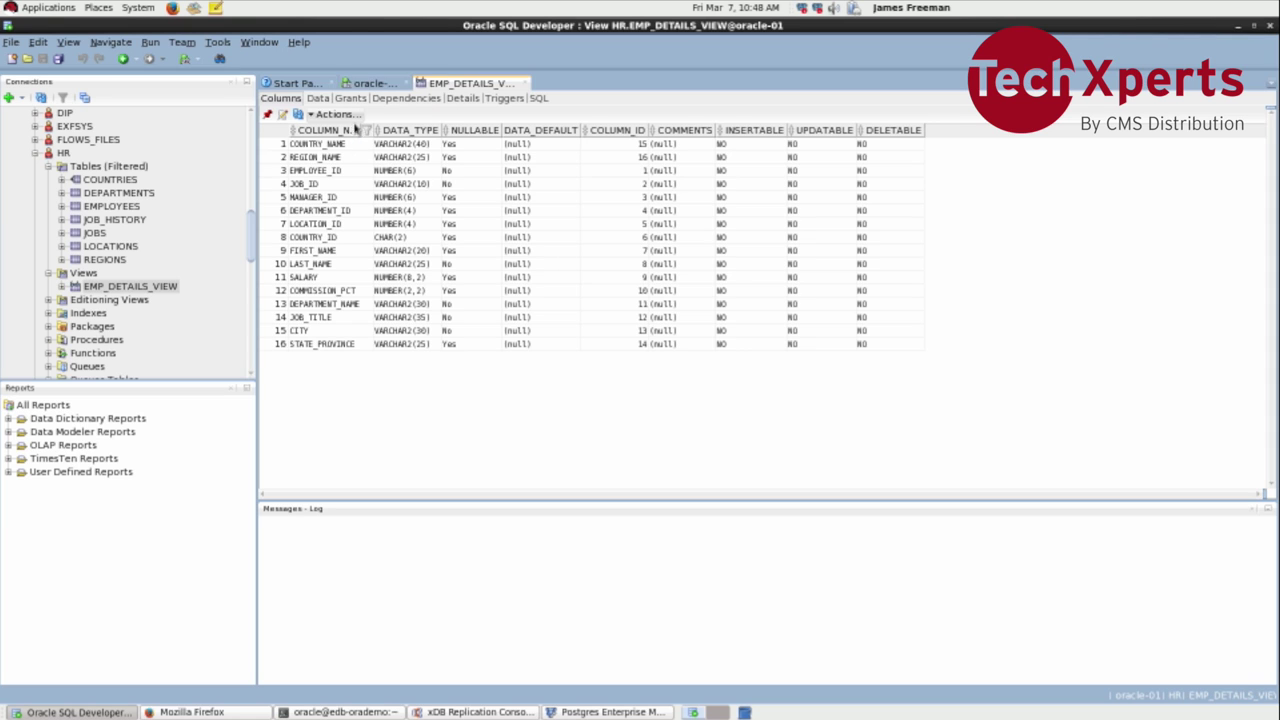
pyautogui.click(350, 98)
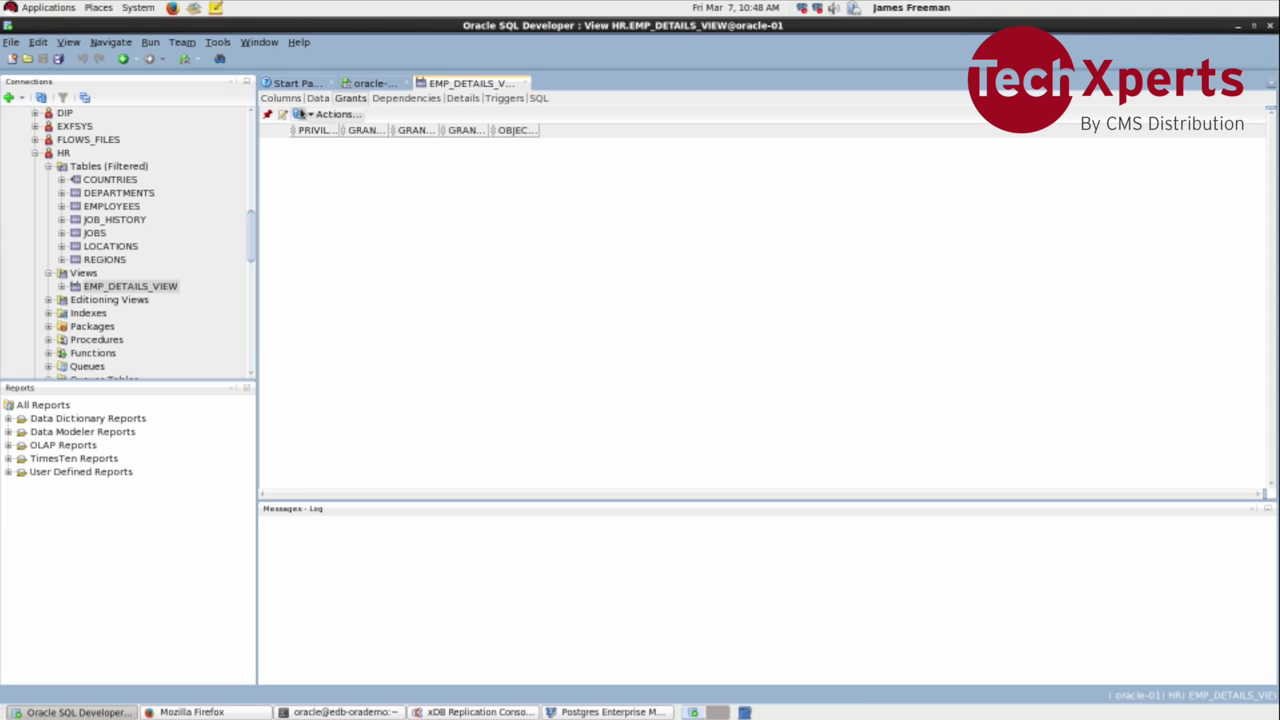
pyautogui.click(312, 114)
# Step: Begin a privilege grant on EMP_DETAILS_VIEW, enter 'pu' as grantee, then cancel it
pyautogui.moveTo(325, 131)
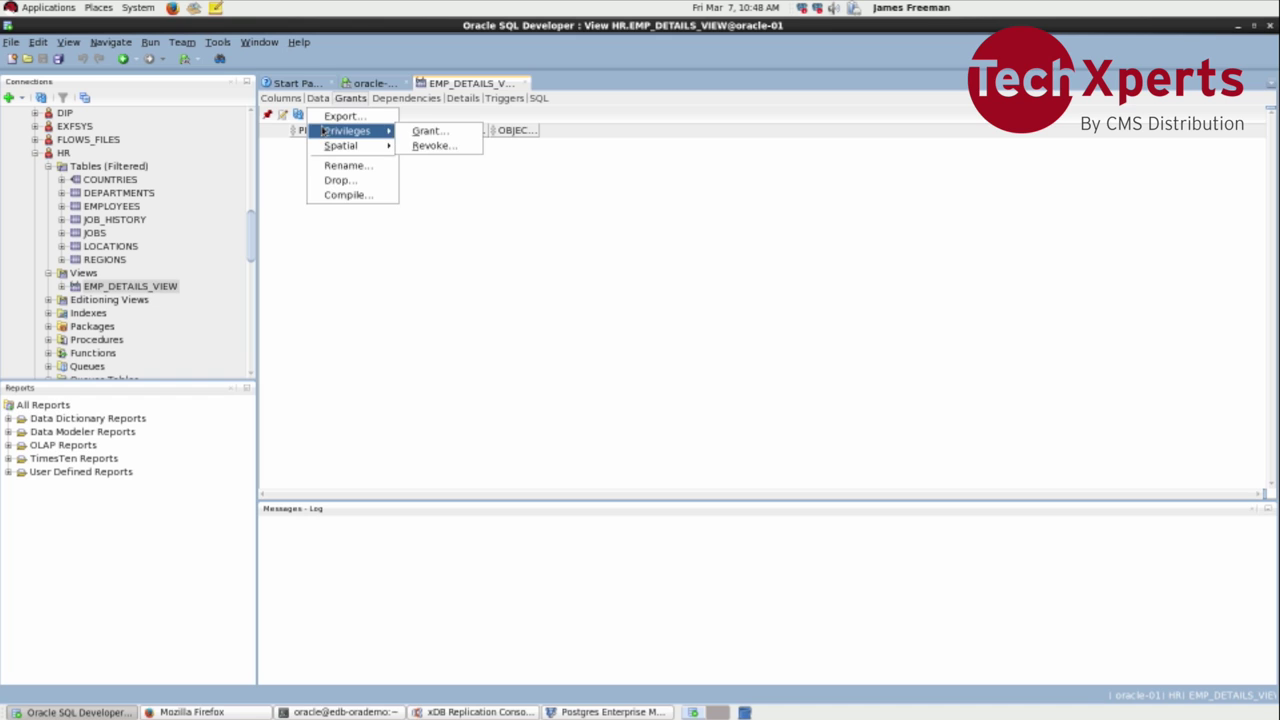
pyautogui.click(420, 134)
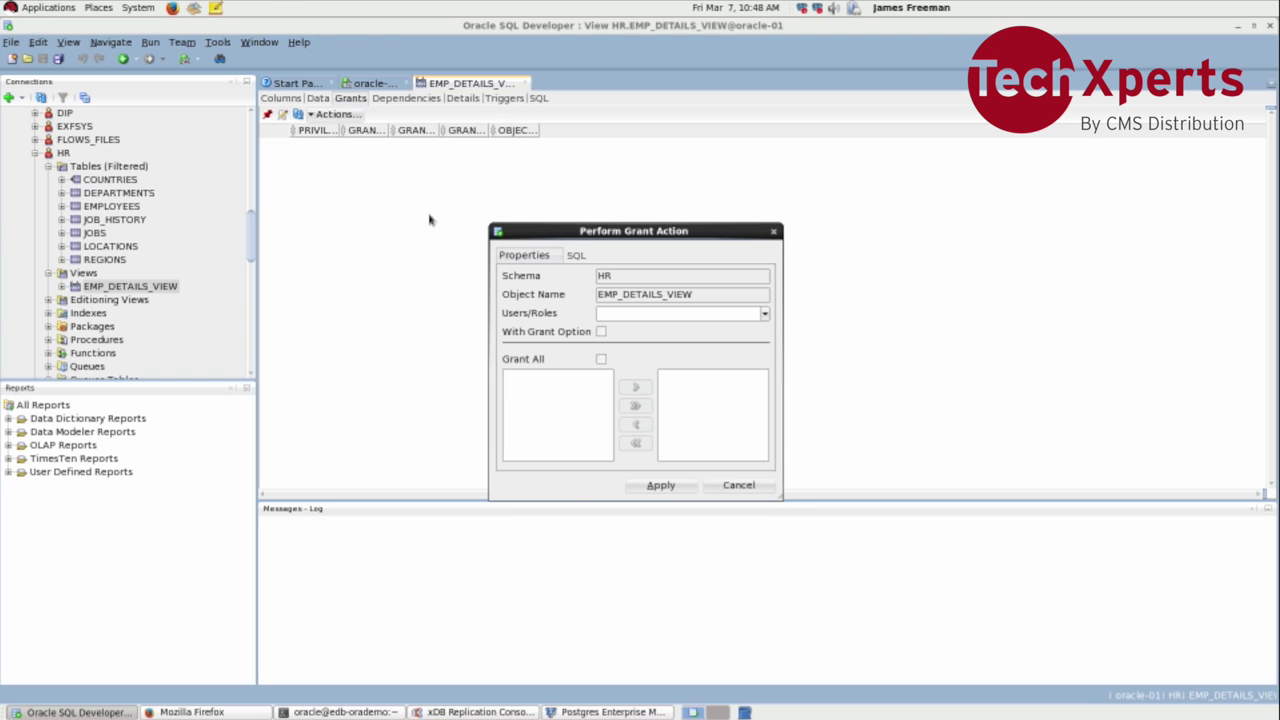
pyautogui.click(765, 314)
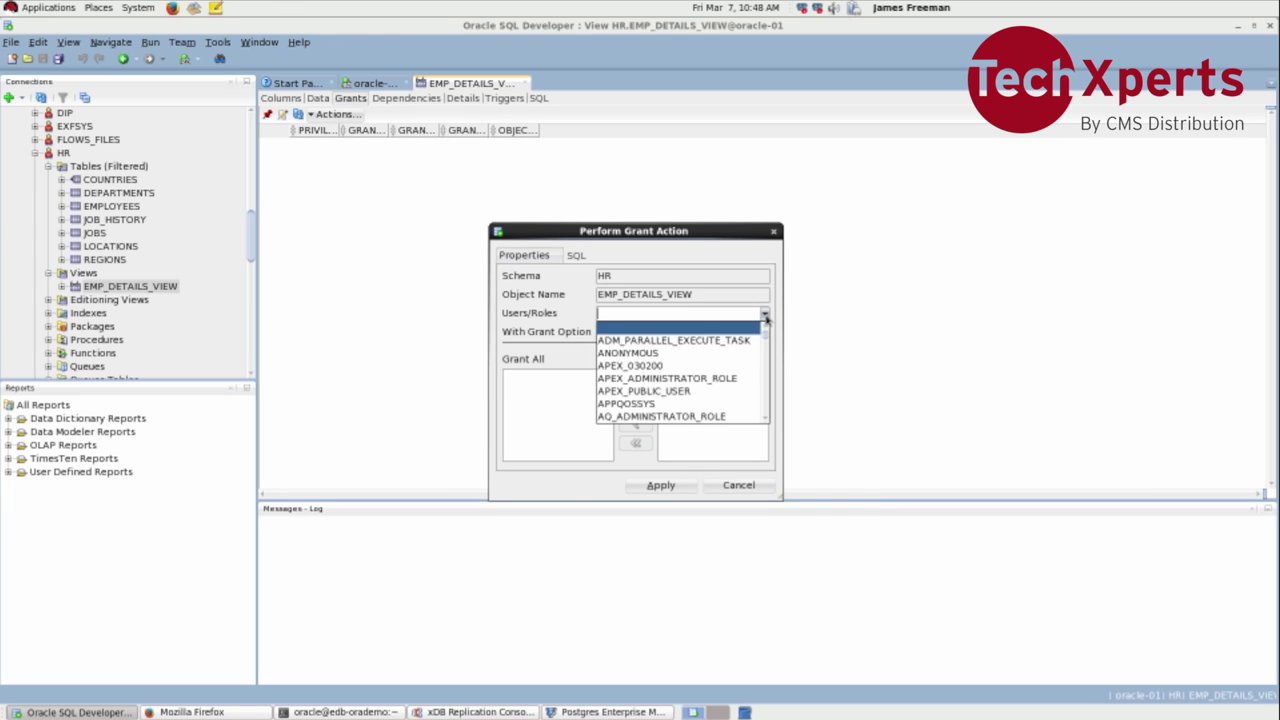
pyautogui.click(734, 379)
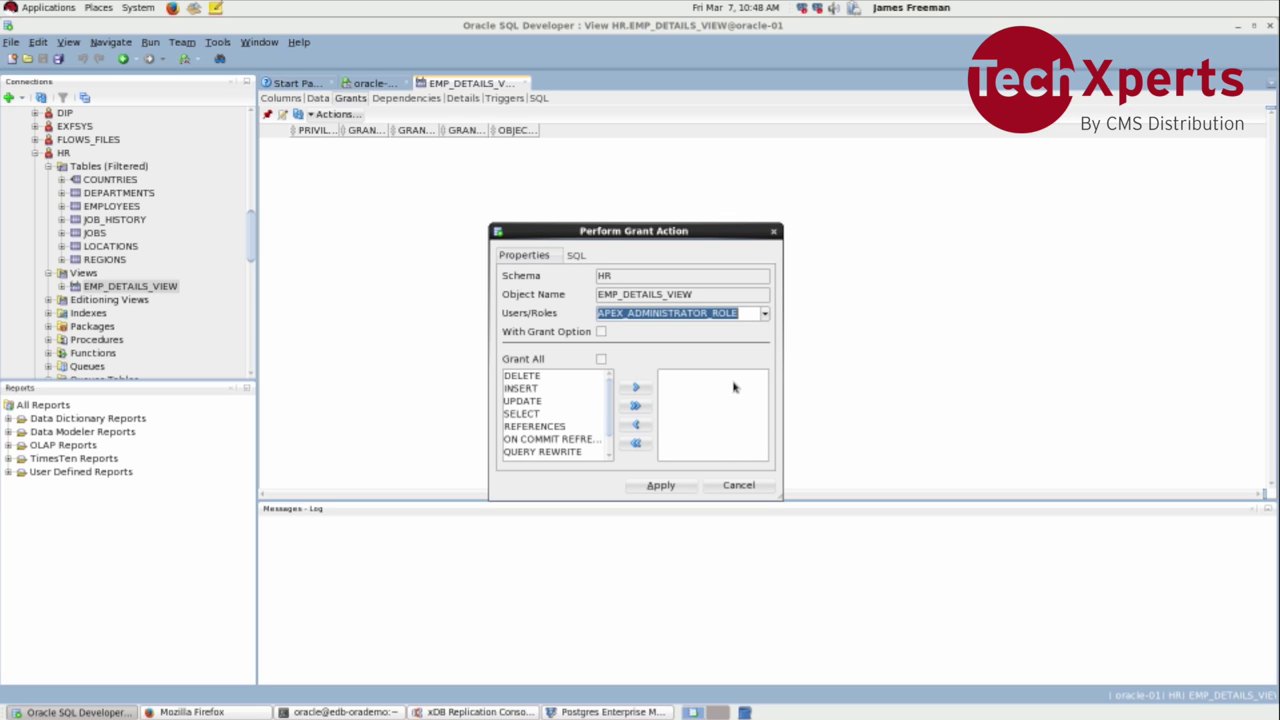
pyautogui.write('pu')
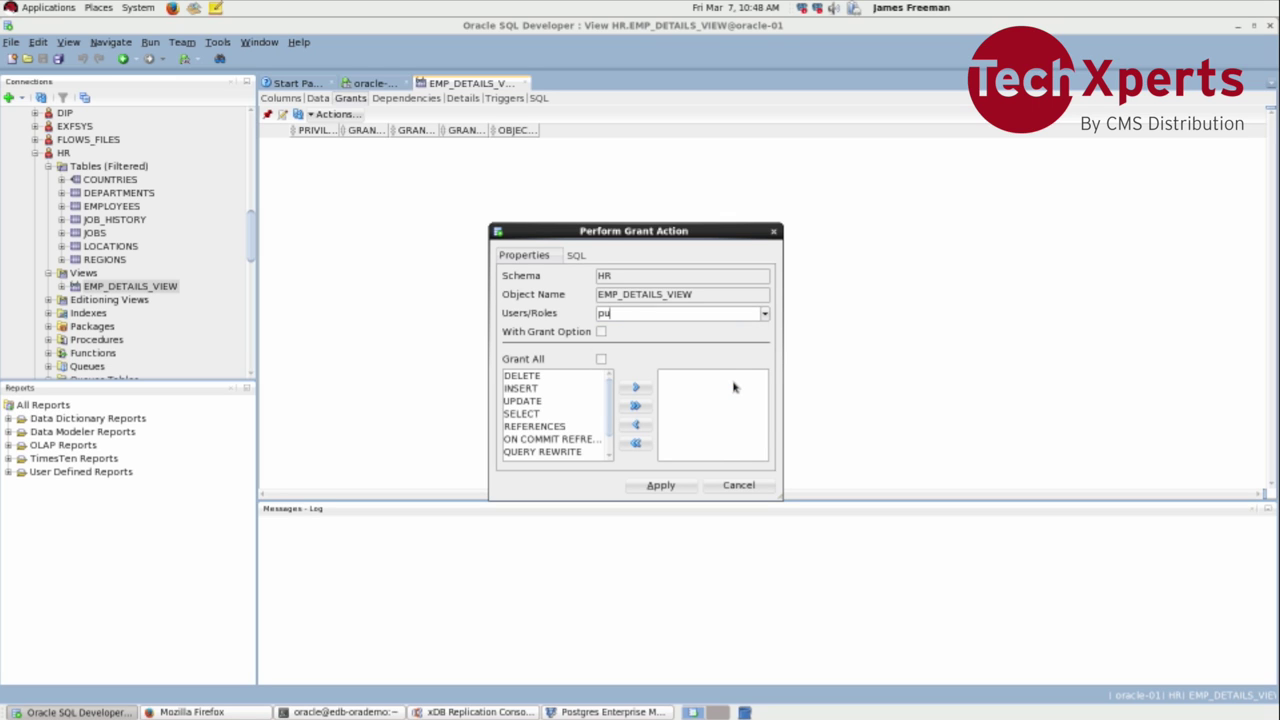
pyautogui.click(740, 485)
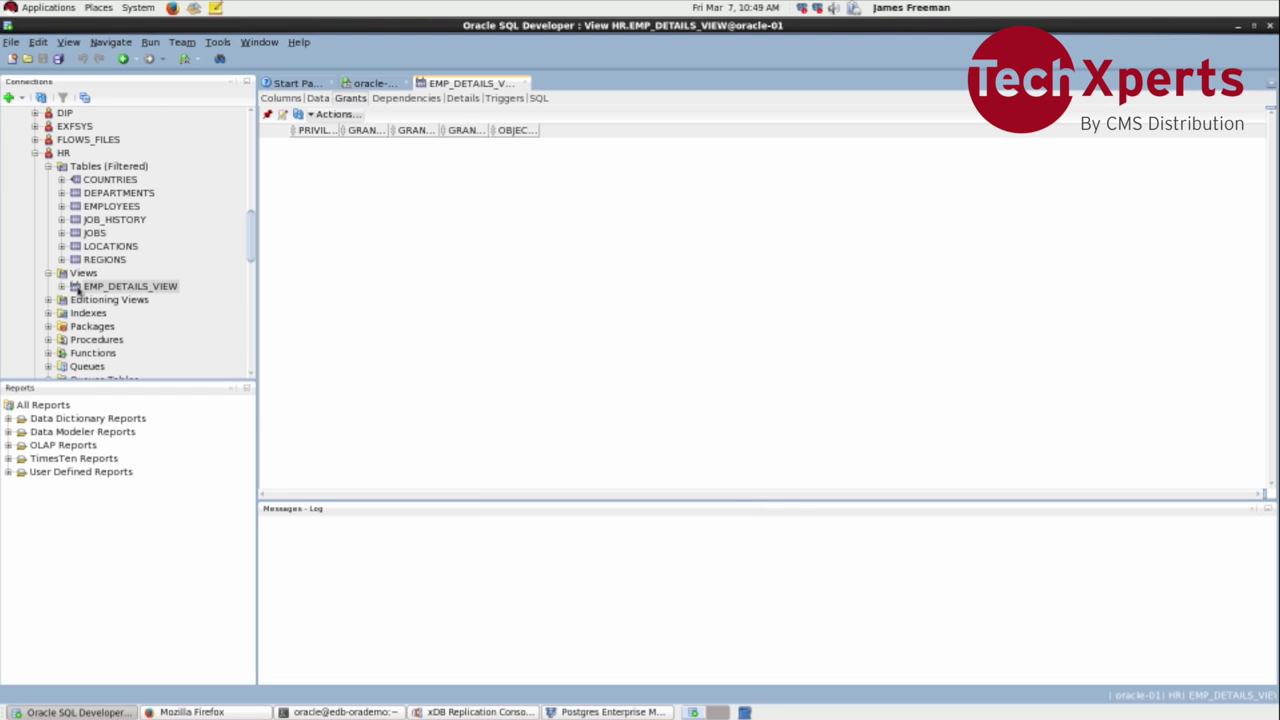
# Step: Expand and collapse EMP_DETAILS_VIEW's columns, then browse the Materialized Views folder
pyautogui.click(63, 287)
pyautogui.click(63, 287)
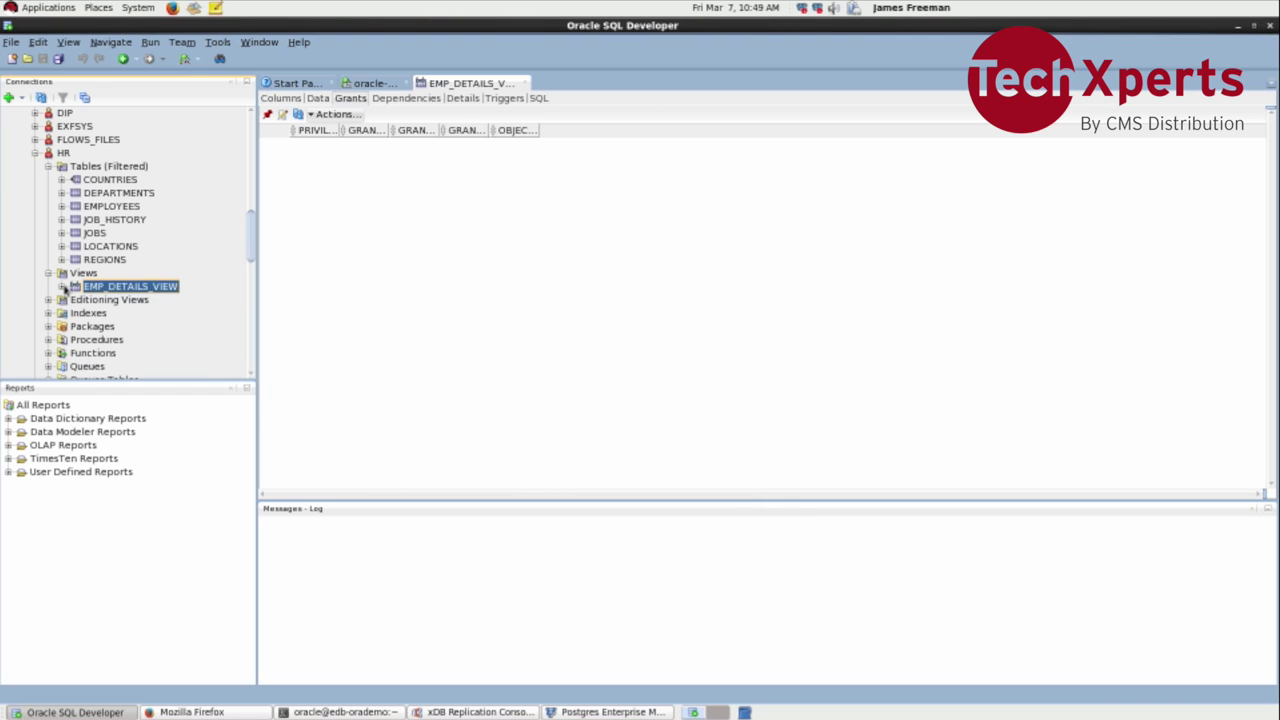
pyautogui.scroll(-7, 171, 268)
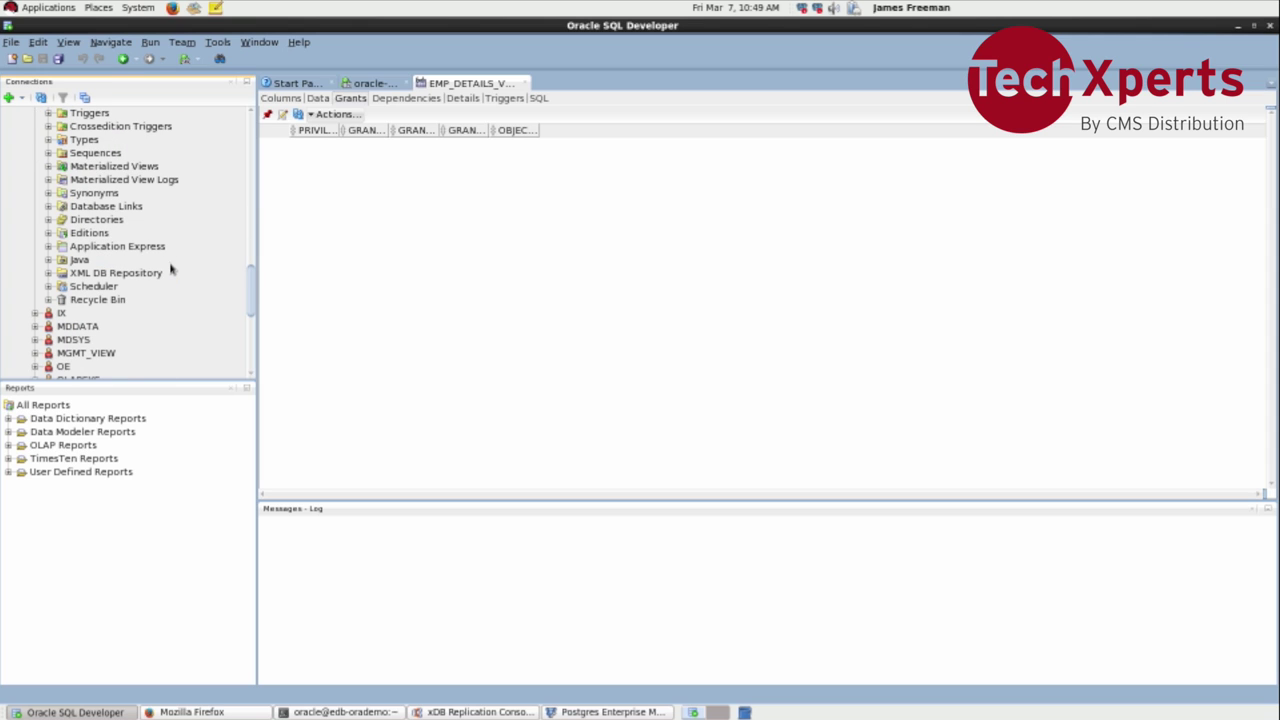
pyautogui.click(53, 170)
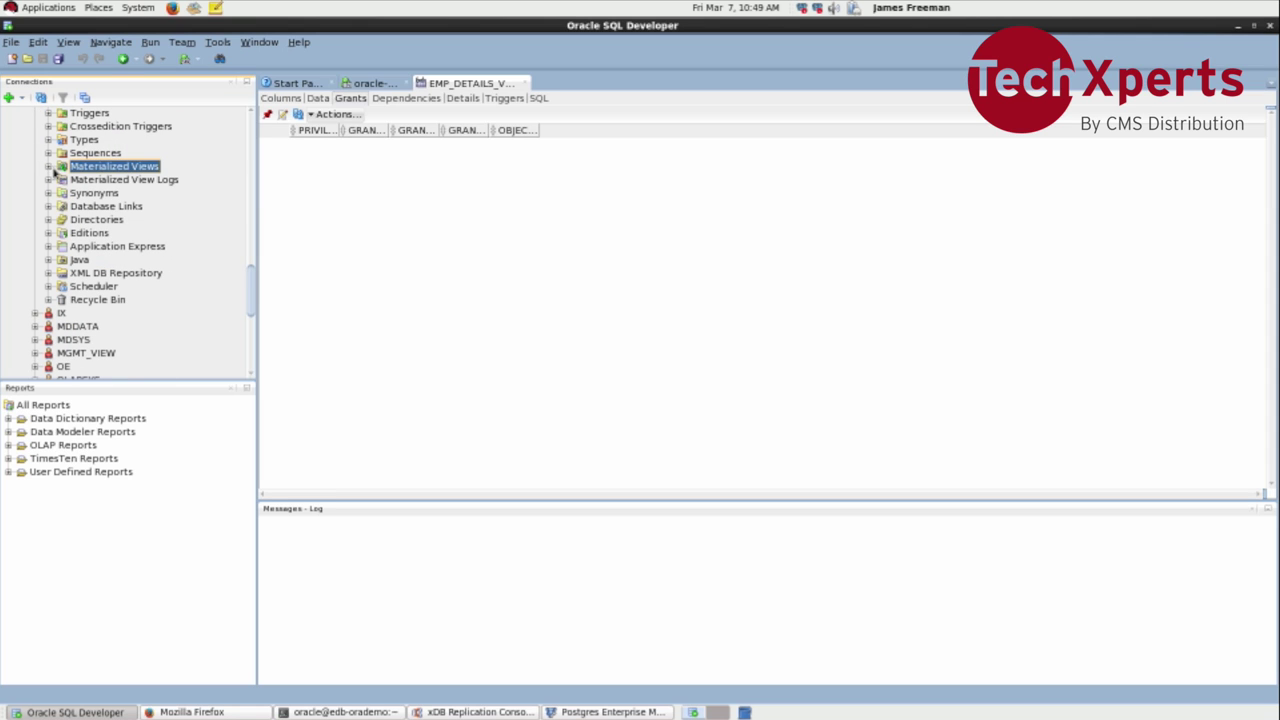
pyautogui.click(50, 167)
pyautogui.scroll(10, 104, 145)
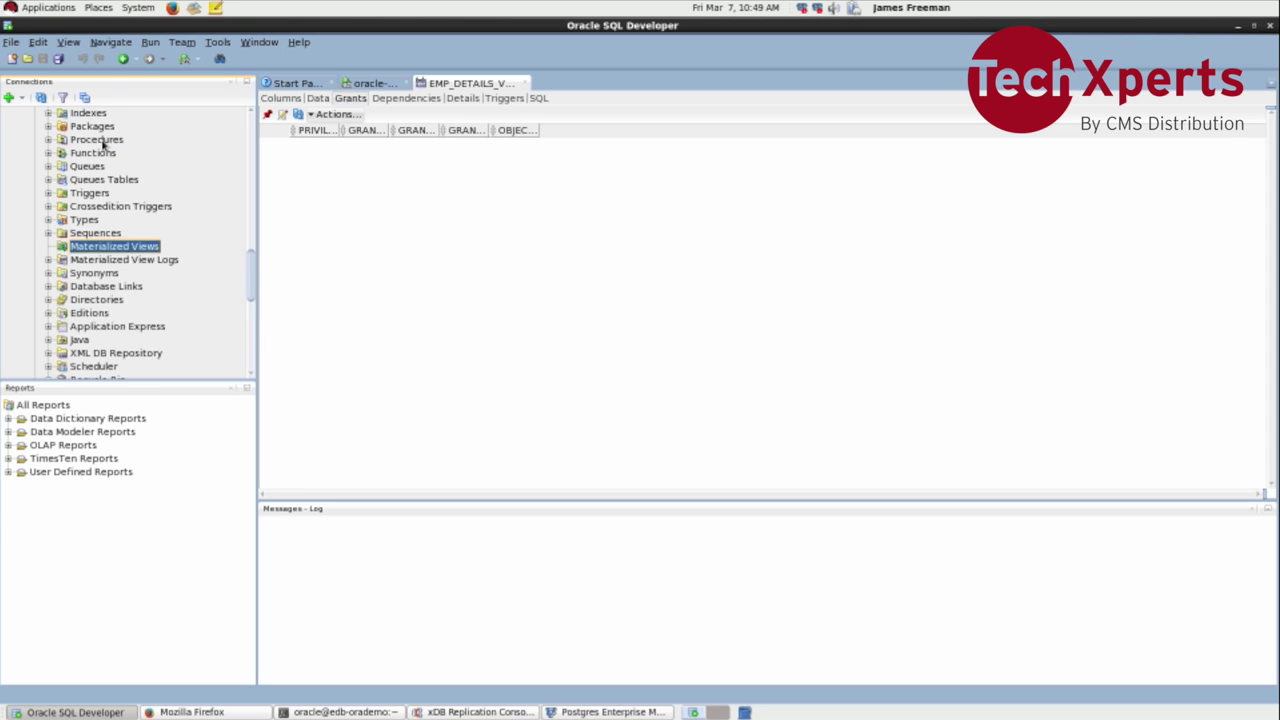
pyautogui.scroll(2, 104, 145)
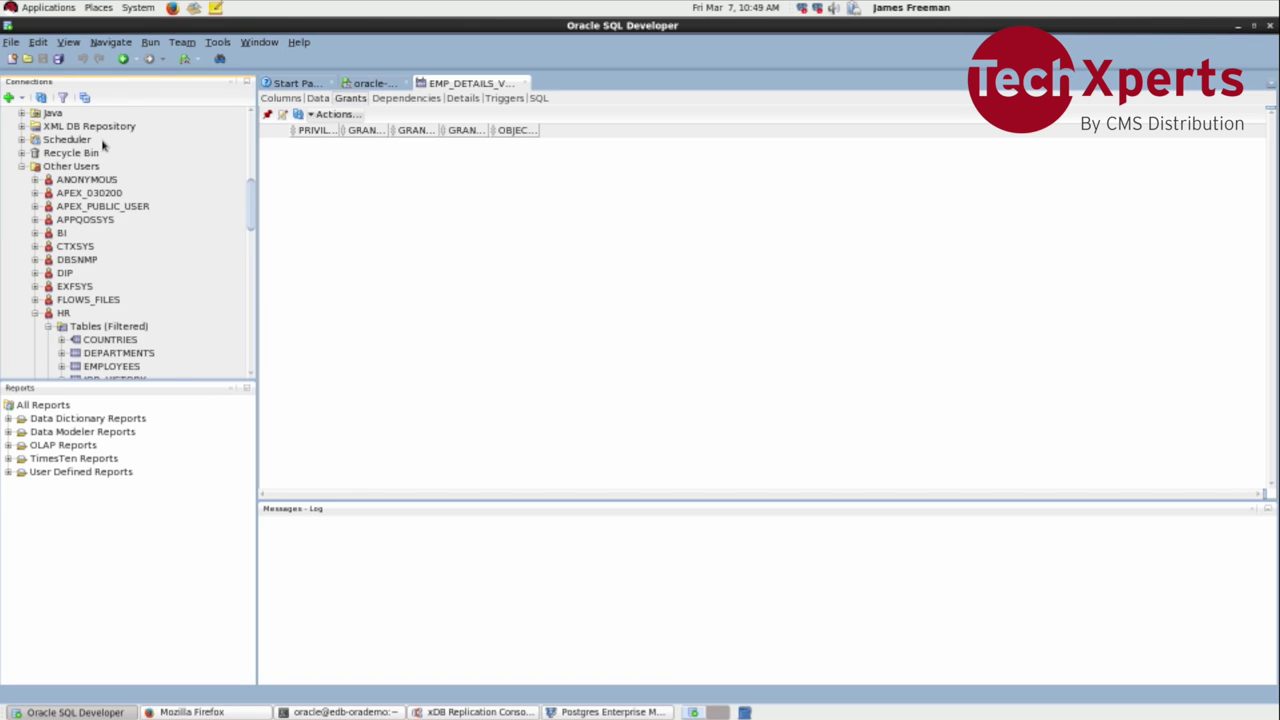
pyautogui.scroll(-2, 104, 145)
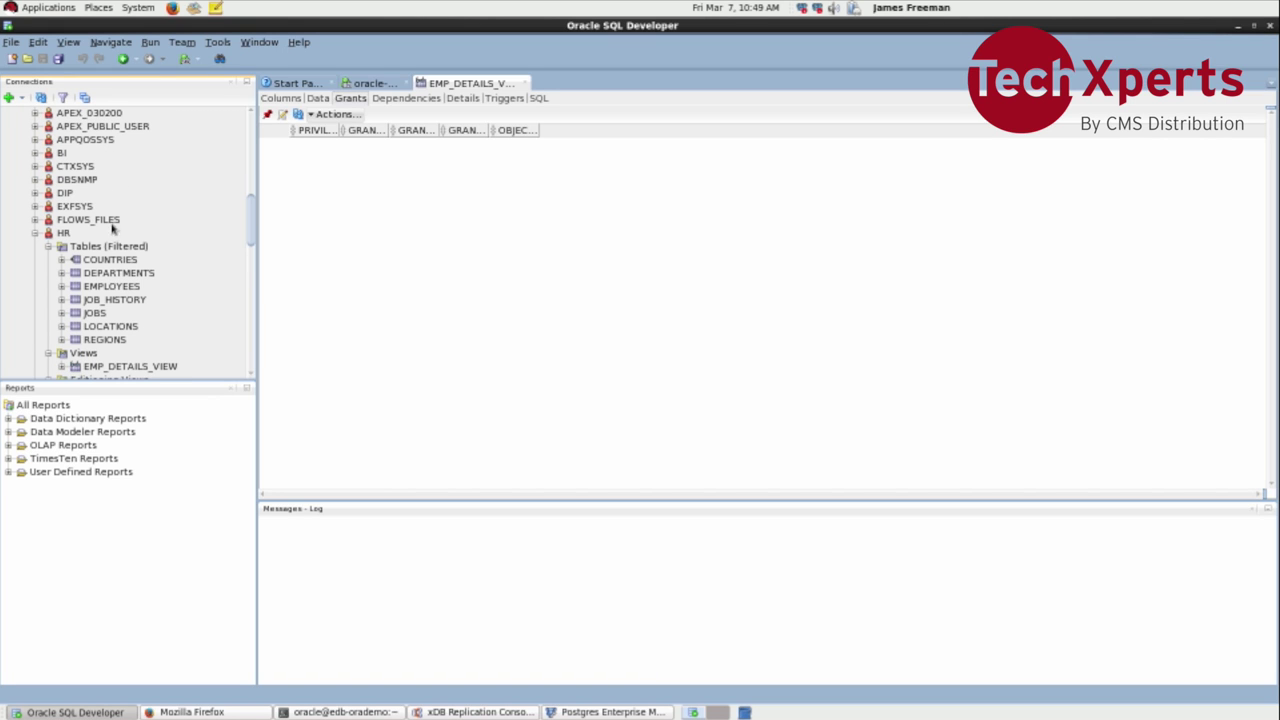
# Step: Try granting SELECT on EMP_DETAILS_VIEW to 'pubuser', which fails with a user-does-not-exist error
pyautogui.rightClick(114, 366)
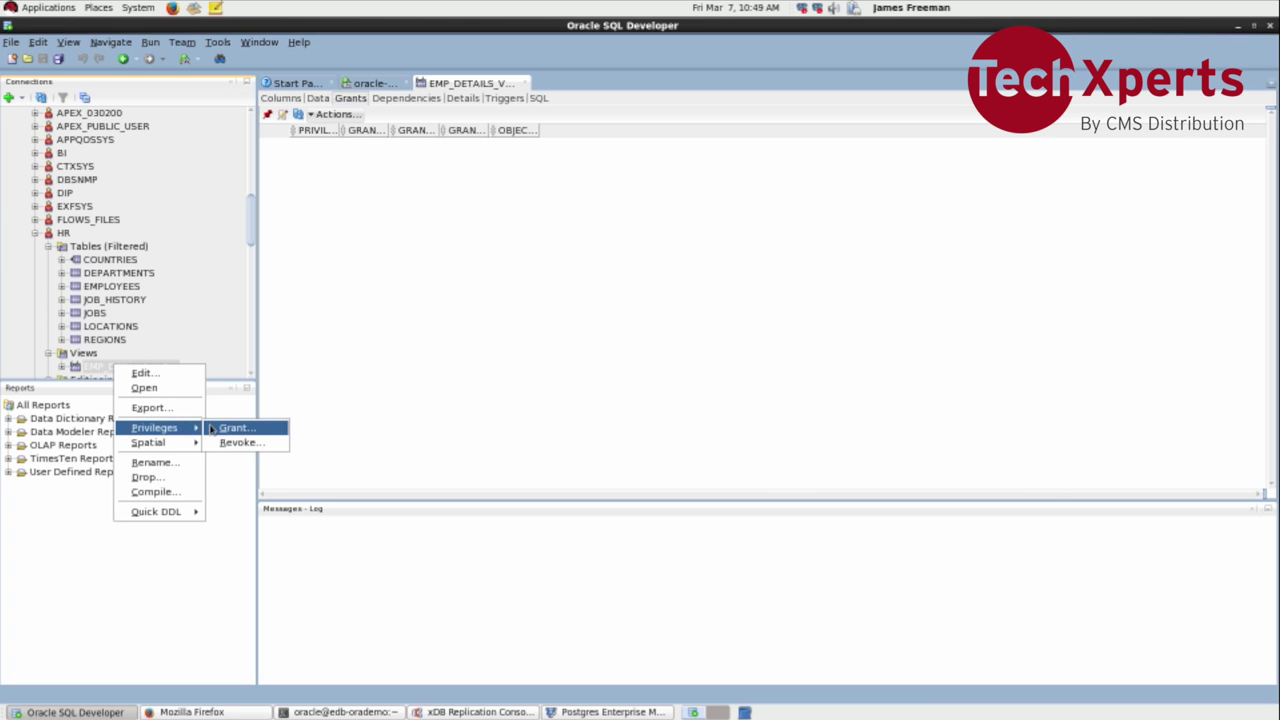
pyautogui.click(216, 429)
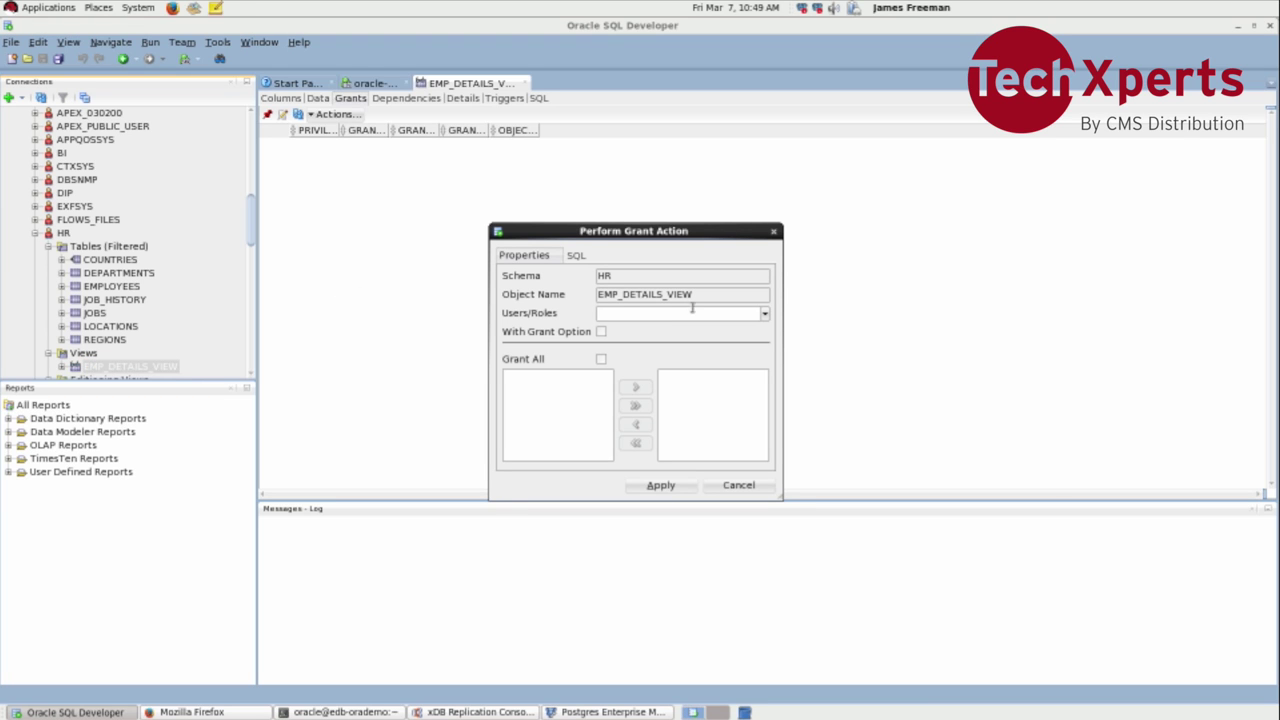
pyautogui.write('pubuser')
pyautogui.press('Tab')
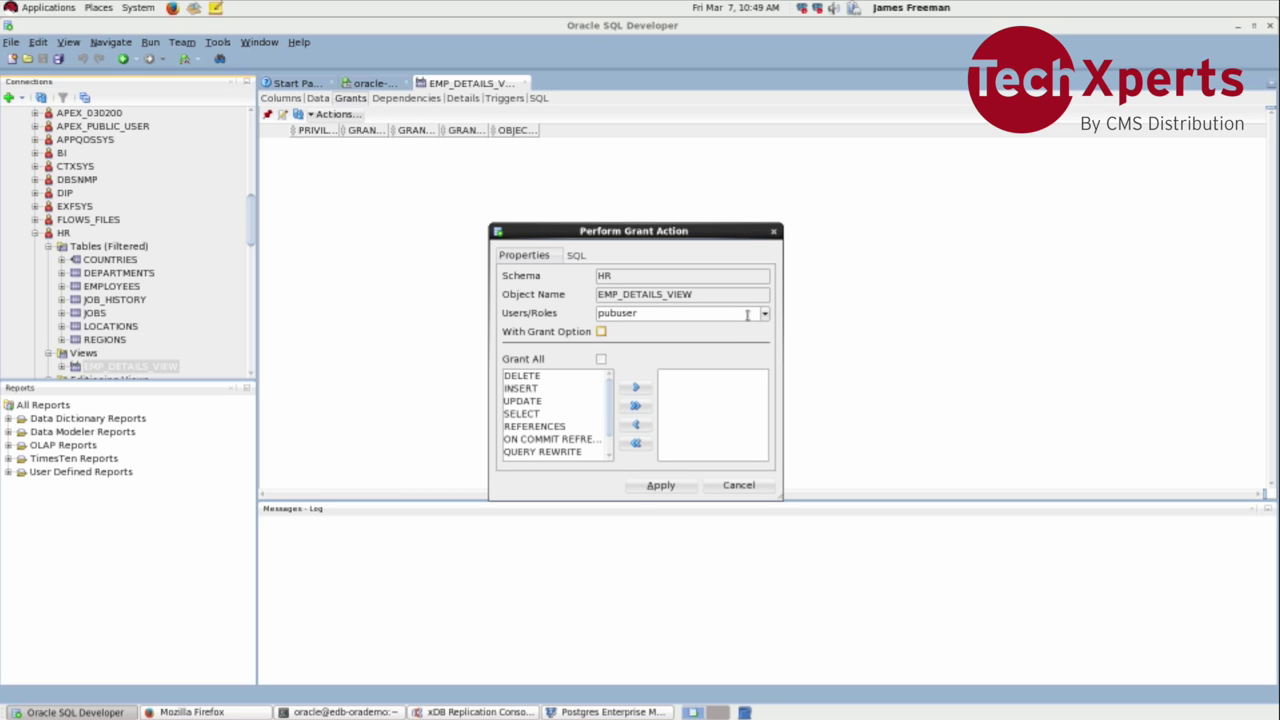
pyautogui.click(579, 413)
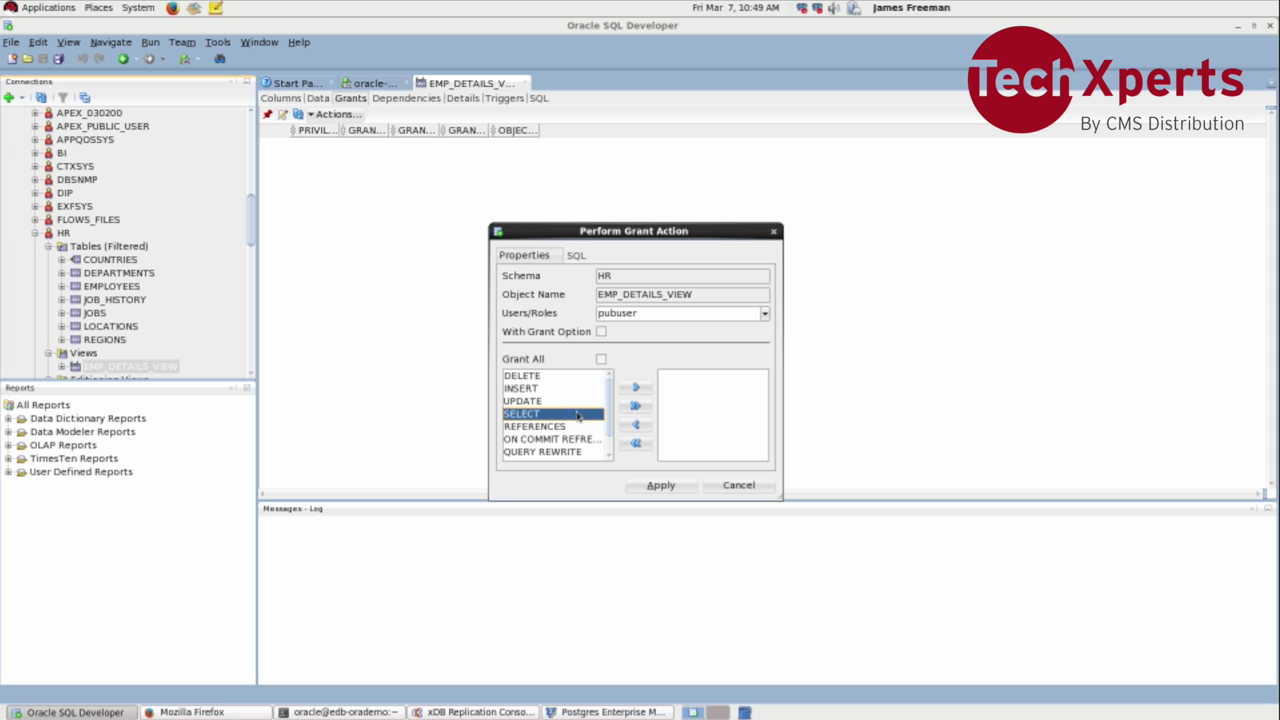
pyautogui.click(635, 387)
pyautogui.click(650, 485)
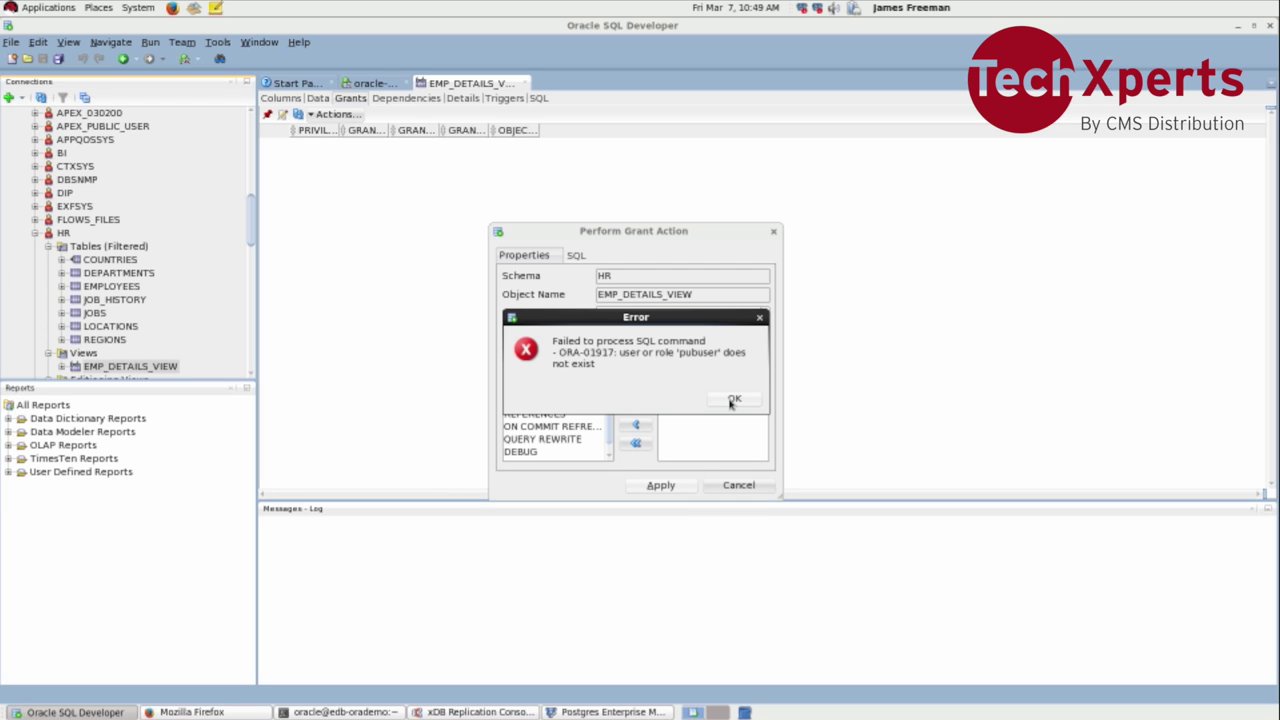
pyautogui.click(733, 399)
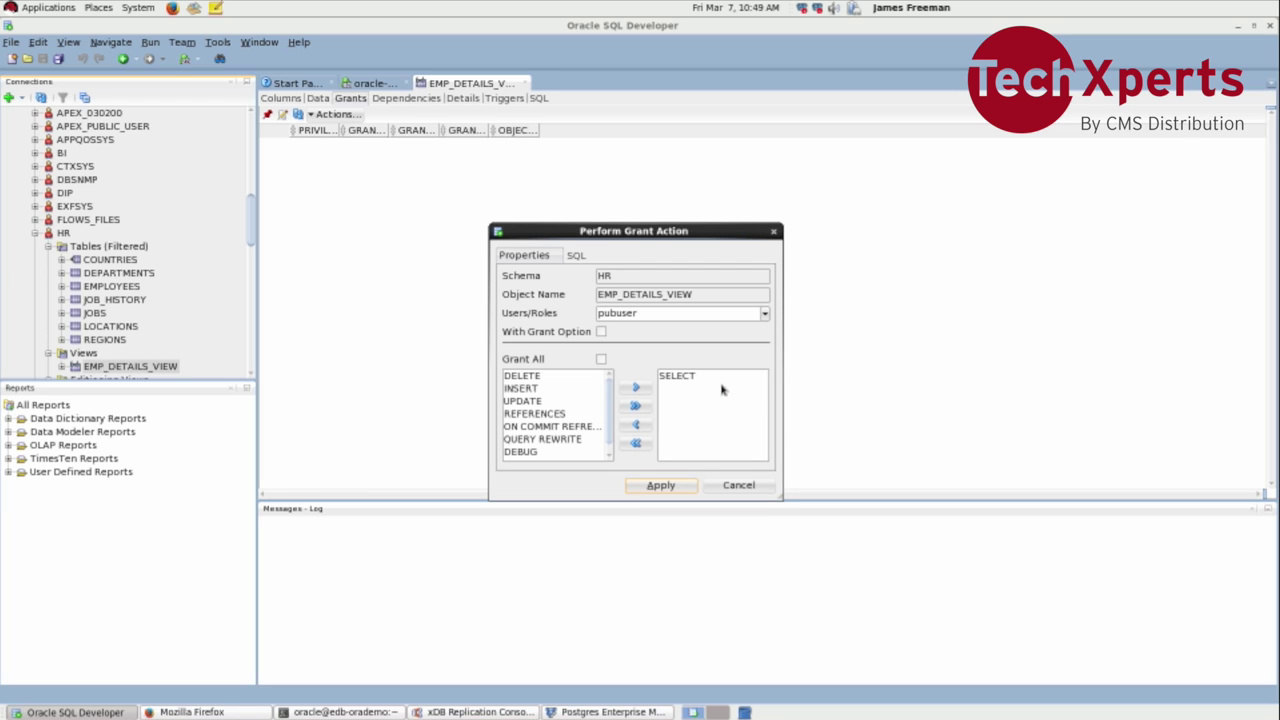
# Step: Grant SELECT to PUBUSER picked from existing users, then return to xDB Replication Console
pyautogui.click(765, 316)
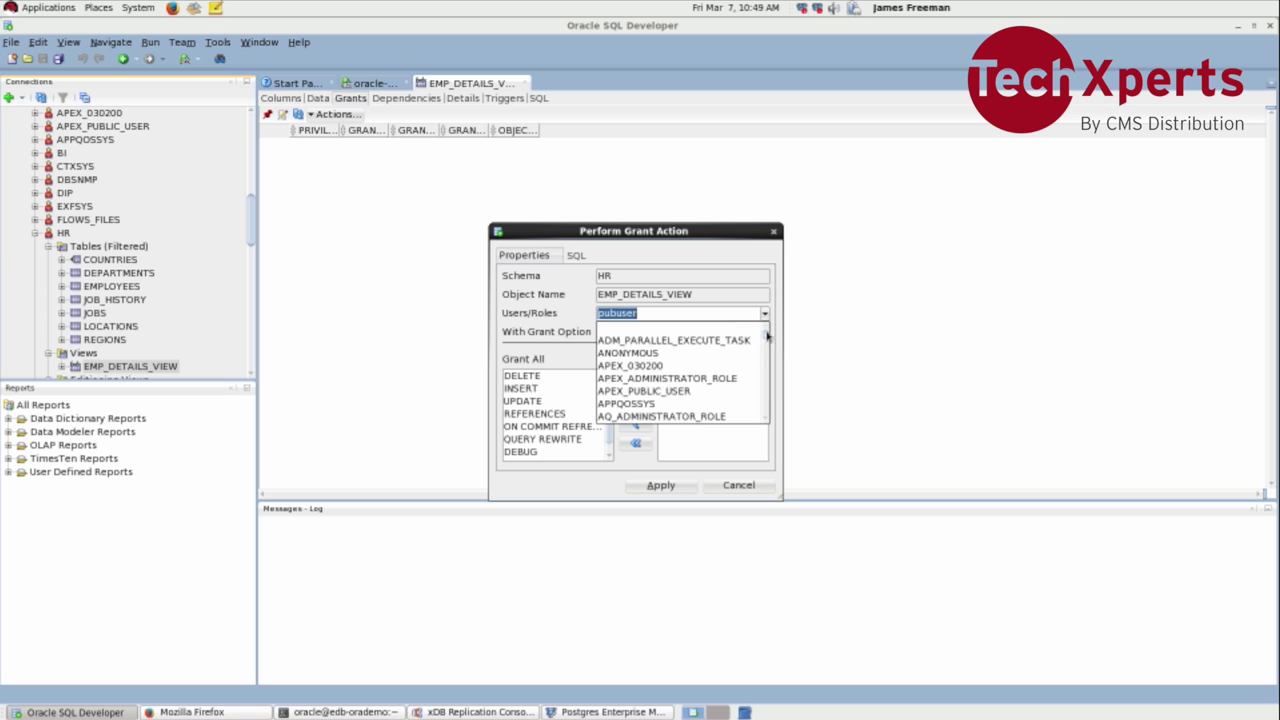
pyautogui.click(711, 391)
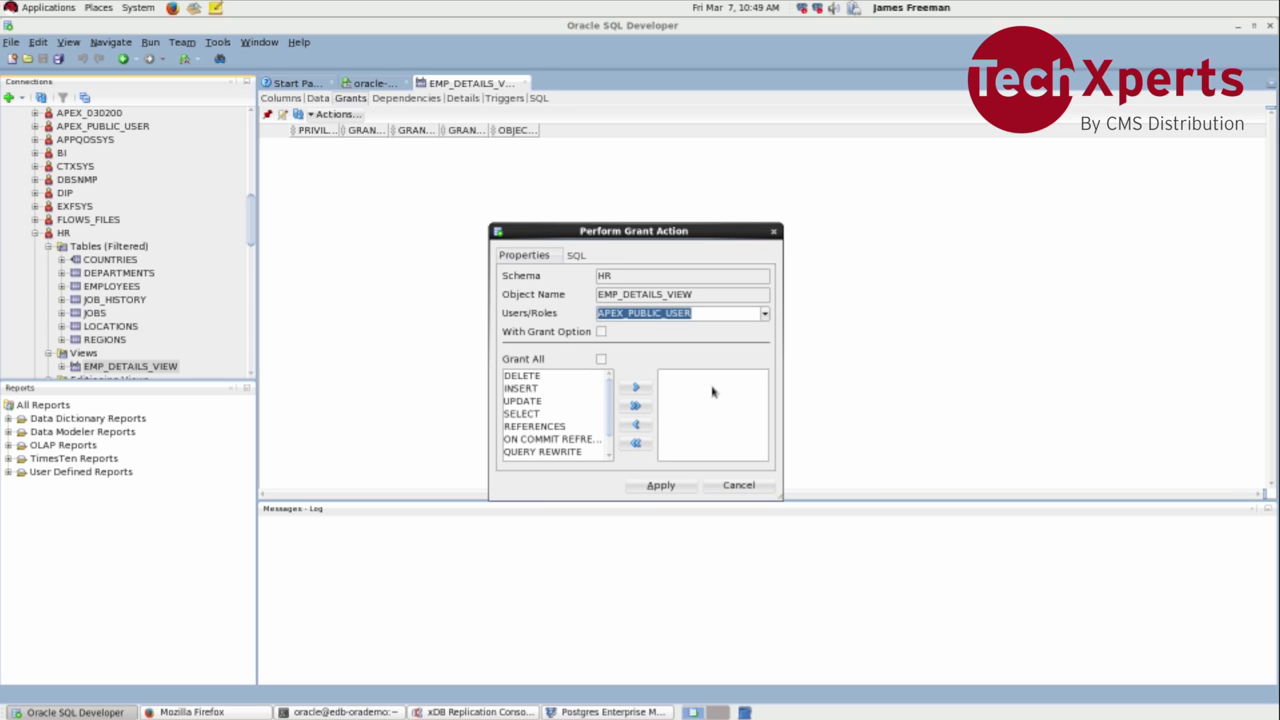
pyautogui.write('PUBV')
pyautogui.press('BackSpace')
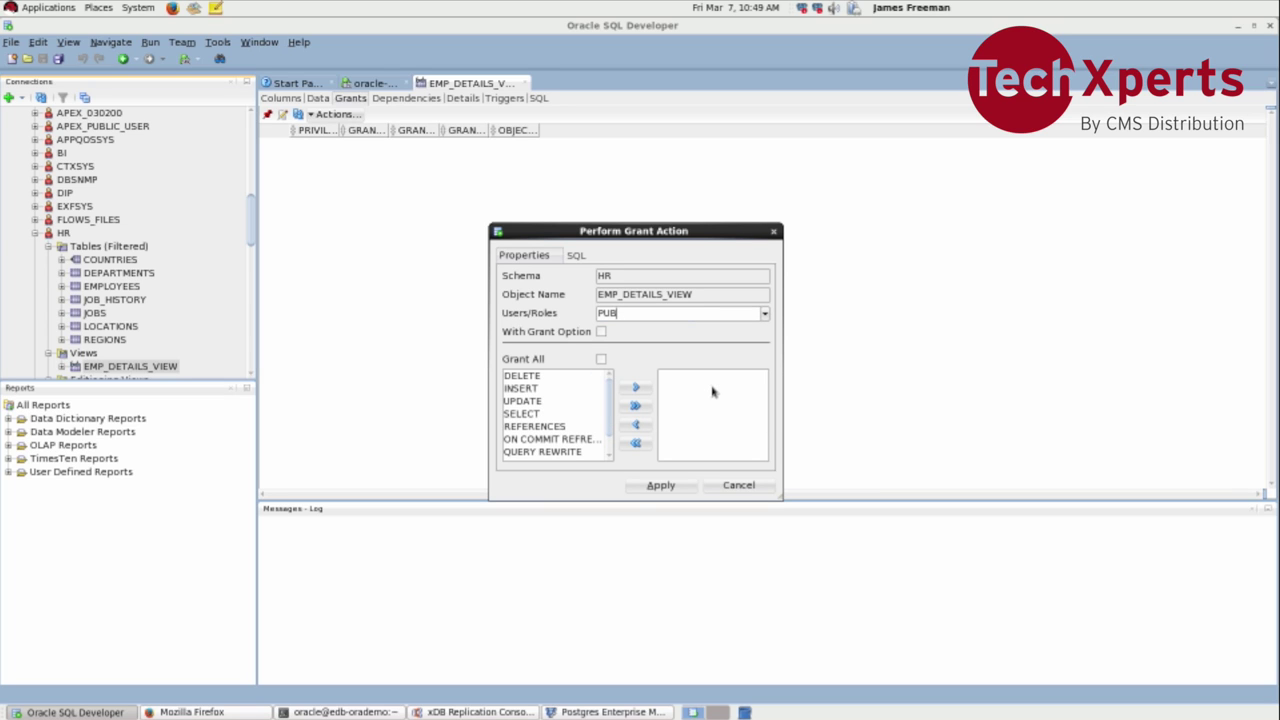
pyautogui.write('USER')
pyautogui.press('Tab')
pyautogui.click(598, 413)
pyautogui.click(635, 388)
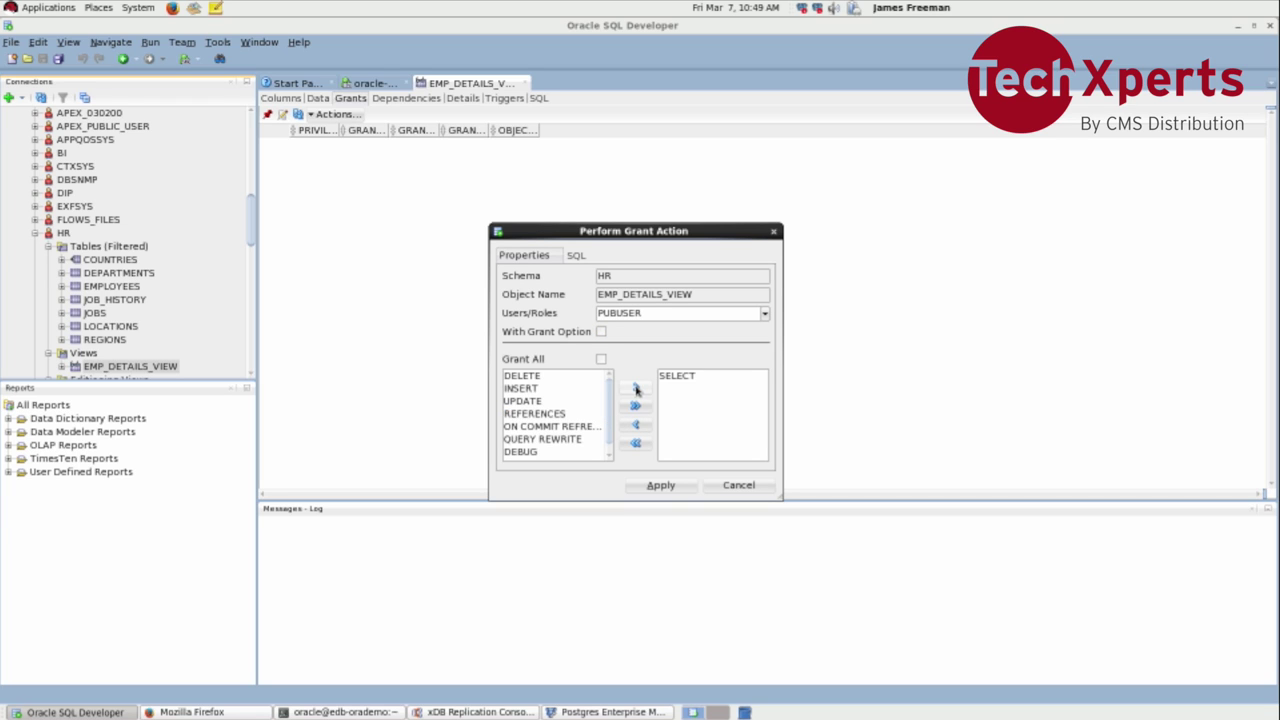
pyautogui.click(659, 485)
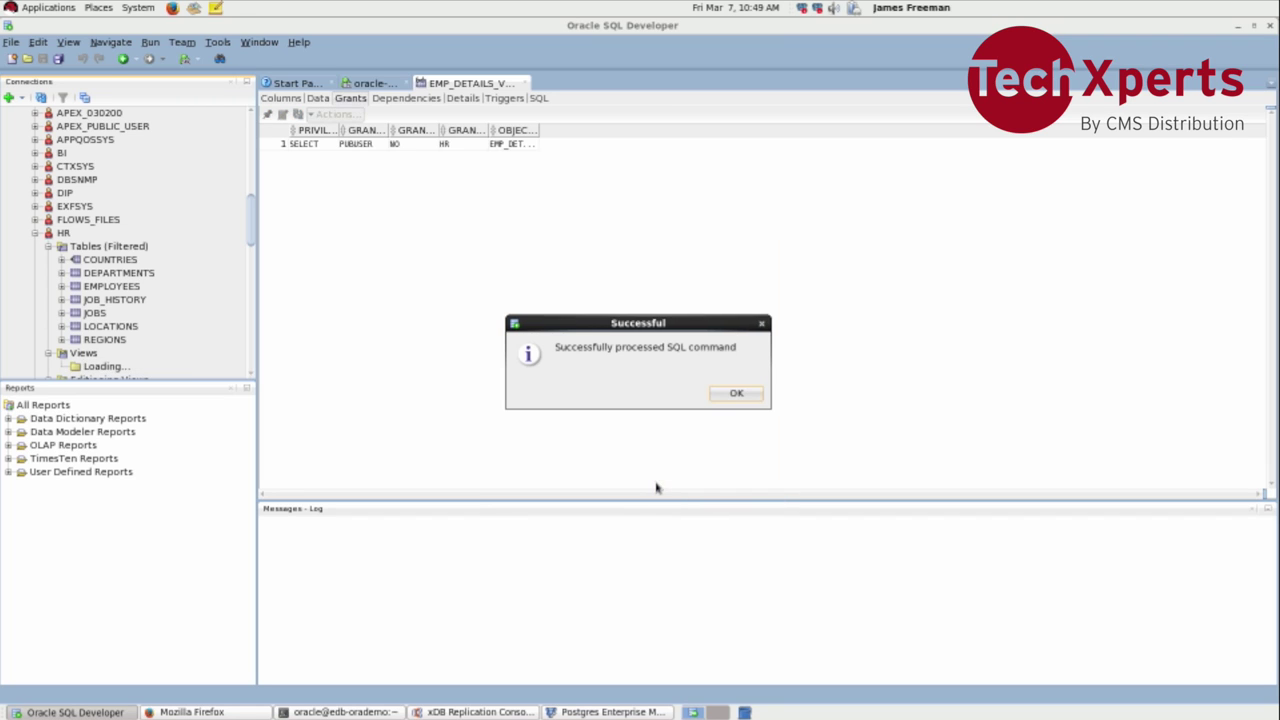
pyautogui.click(736, 393)
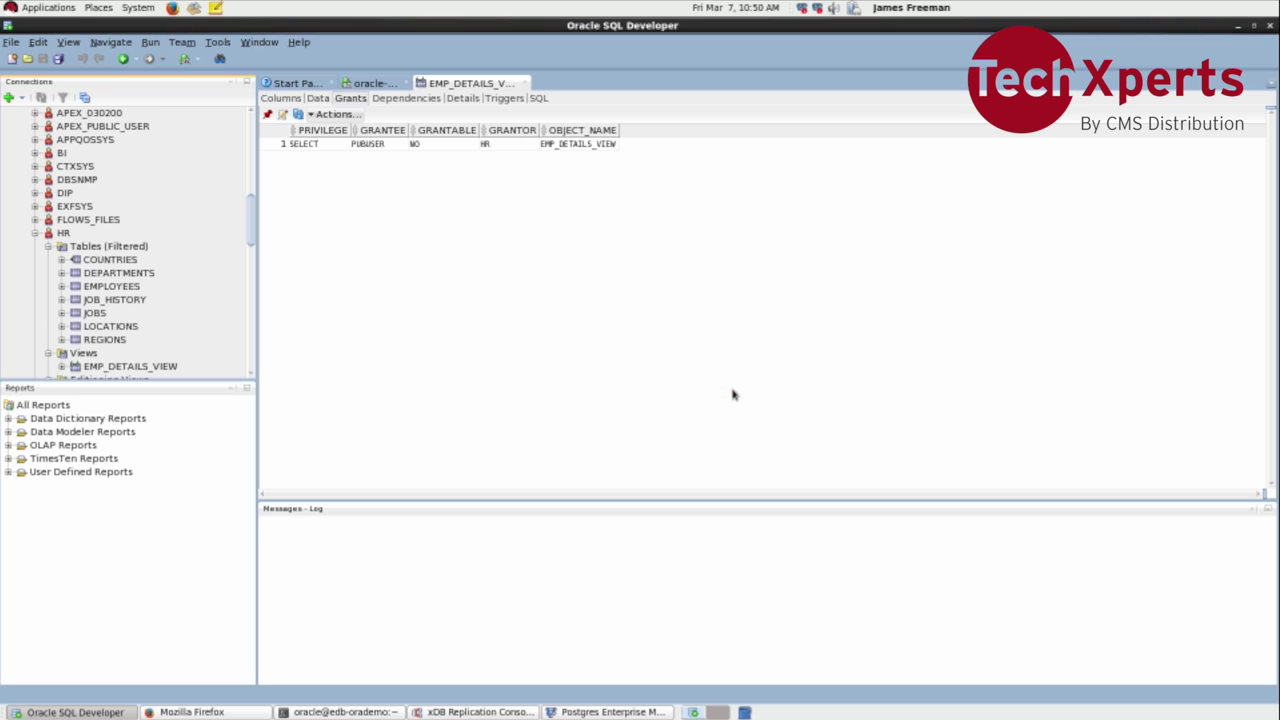
pyautogui.click(475, 712)
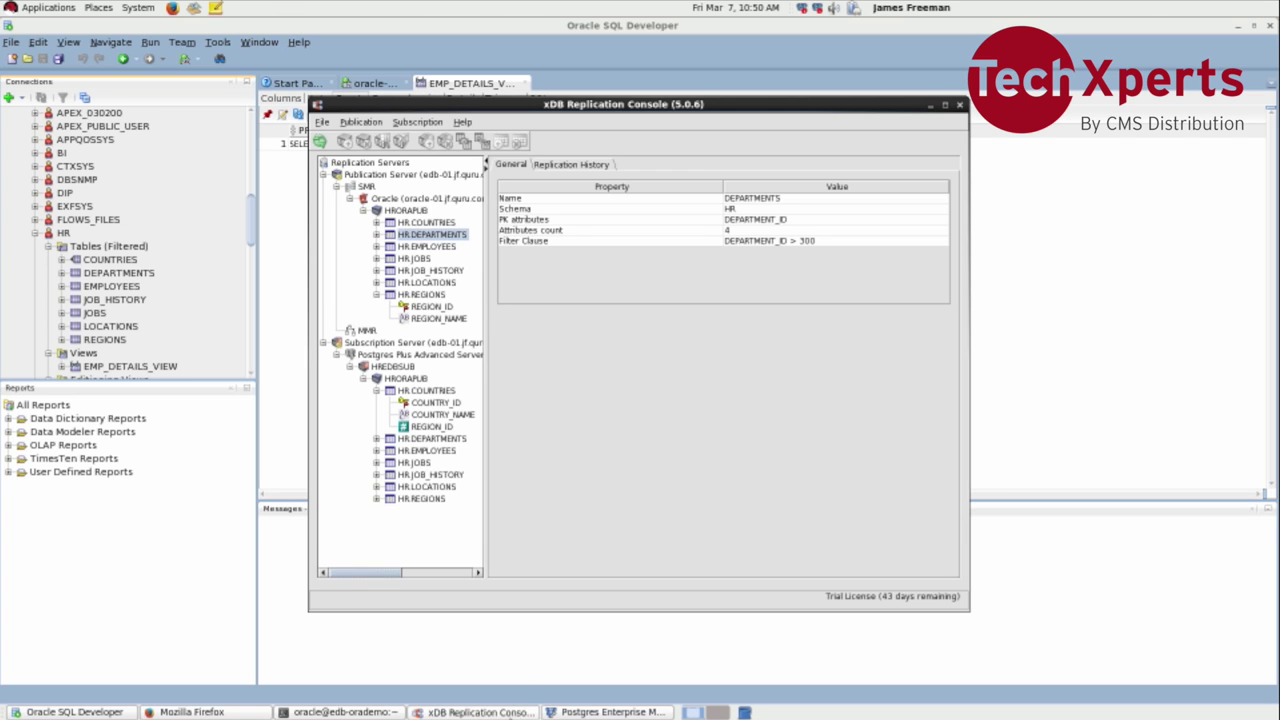
pyautogui.click(422, 212)
pyautogui.rightClick(421, 212)
pyautogui.moveTo(428, 221)
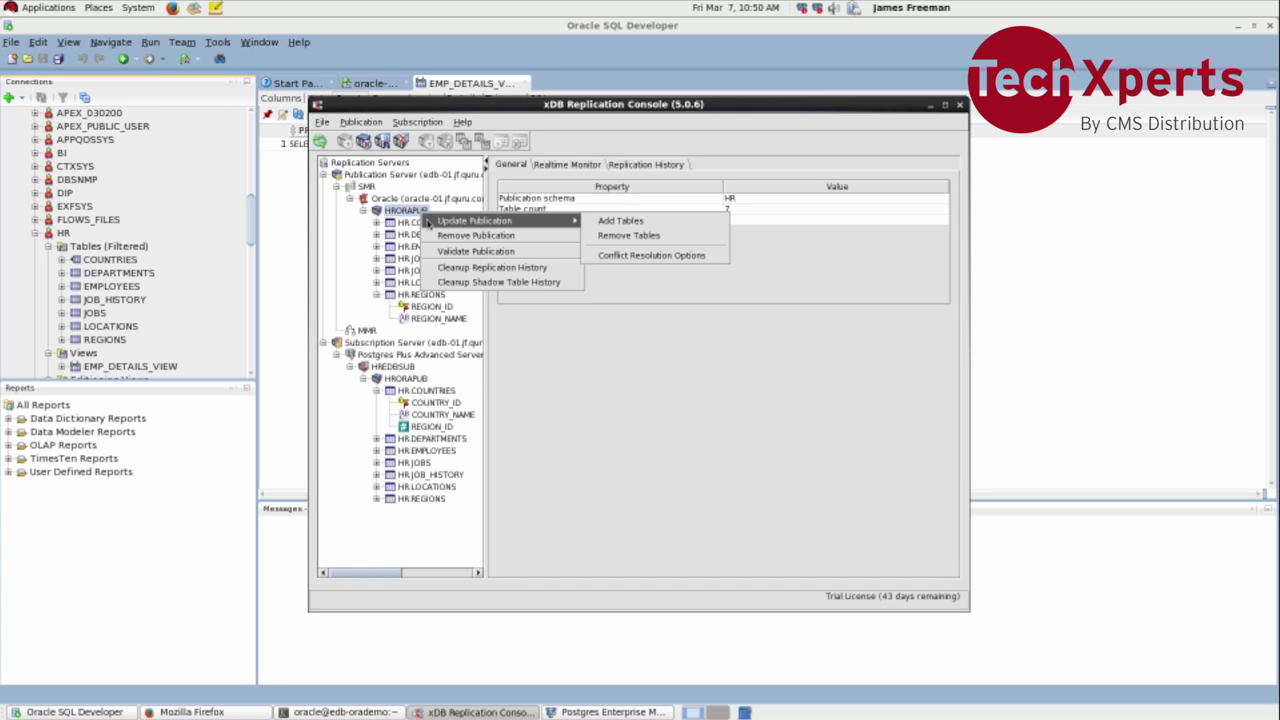
pyautogui.click(600, 224)
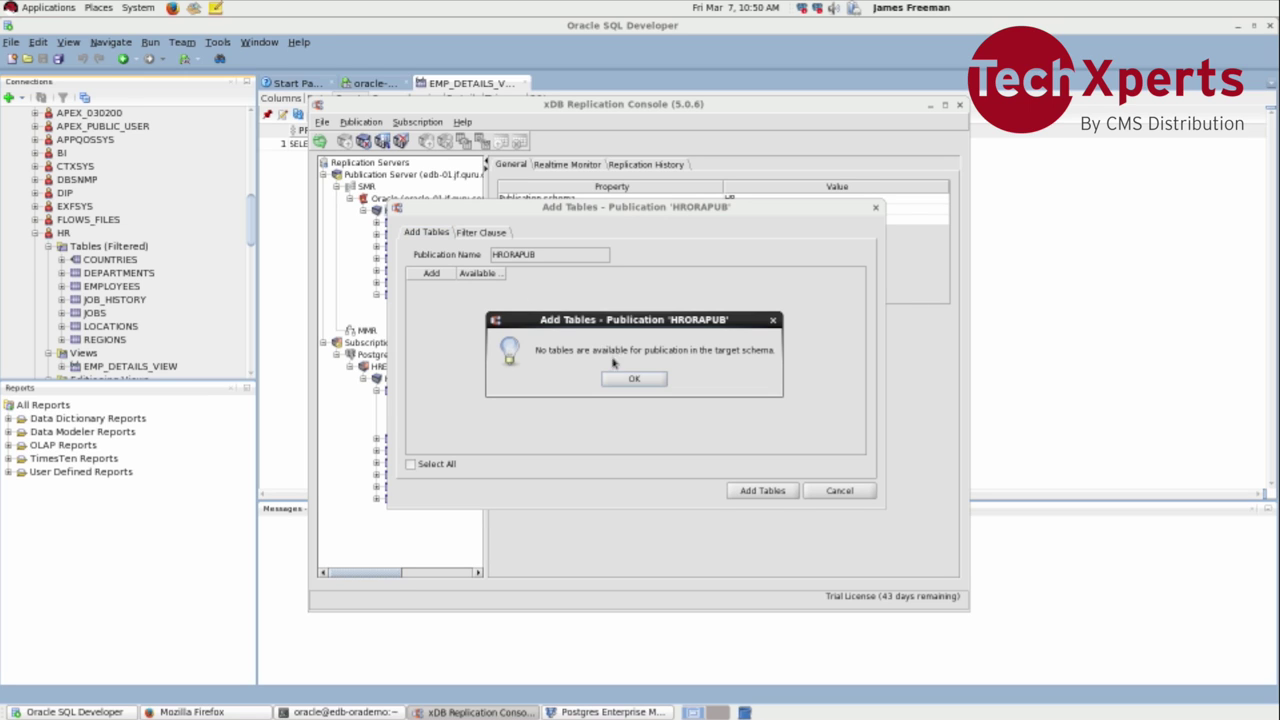
pyautogui.click(632, 379)
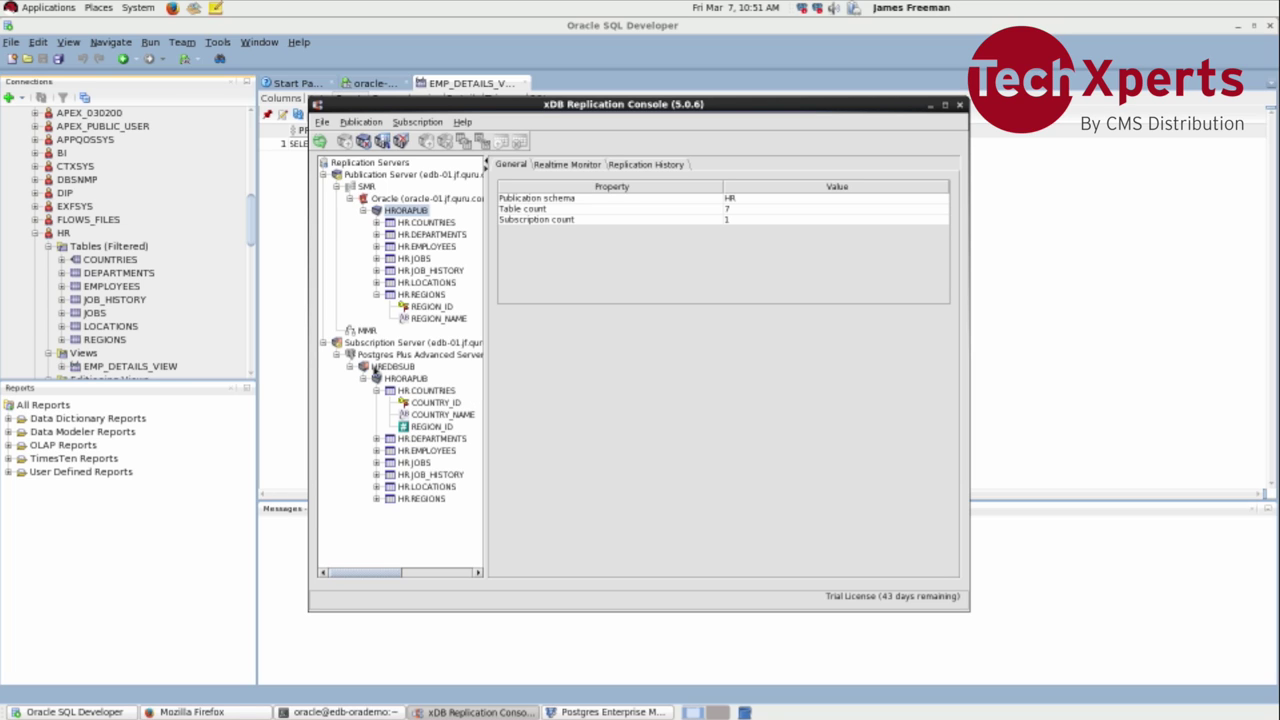
# Step: Inspect the details of HR.COUNTRIES, the HRORAPUB publication and the HREDBSUB subscription schedule
pyautogui.click(420, 391)
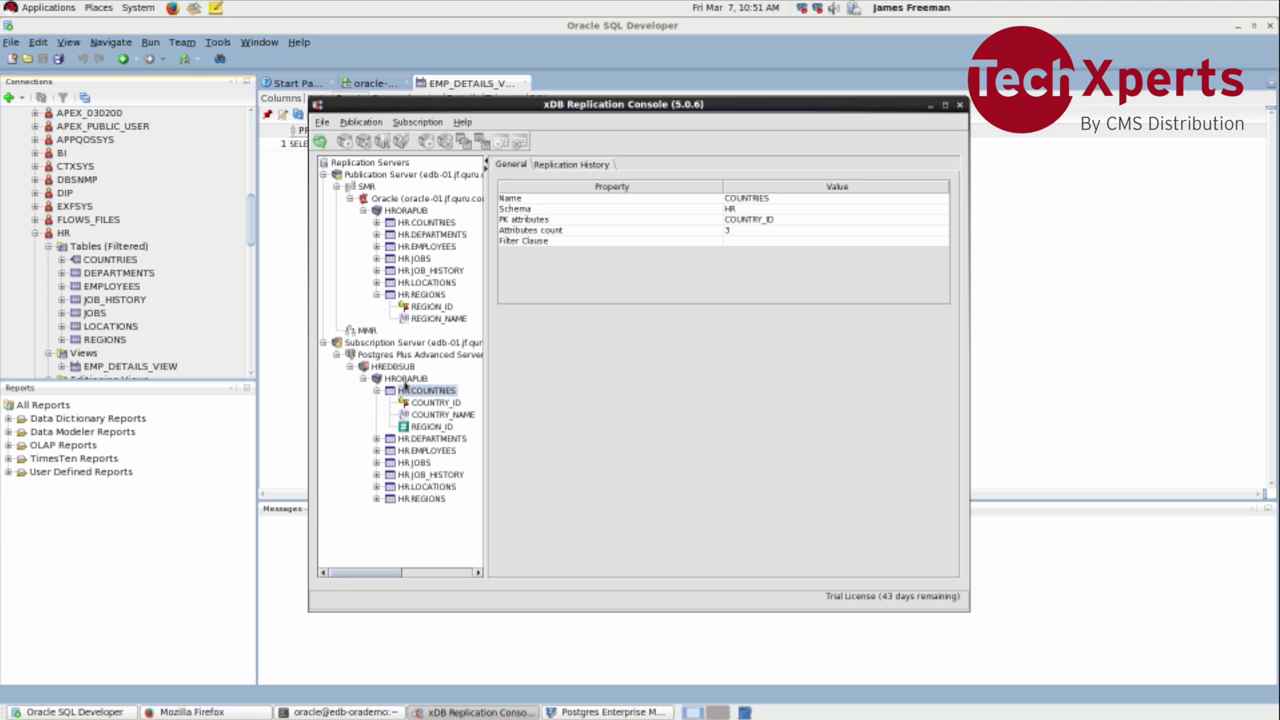
pyautogui.click(405, 379)
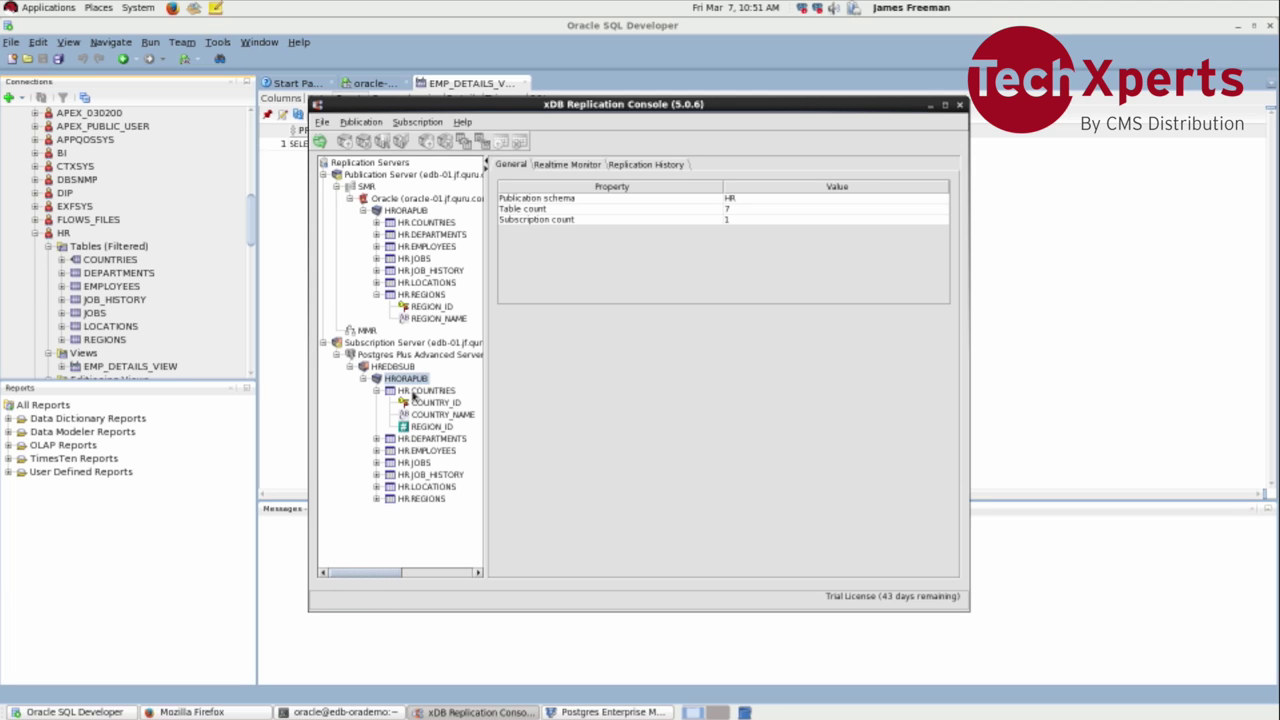
pyautogui.click(405, 370)
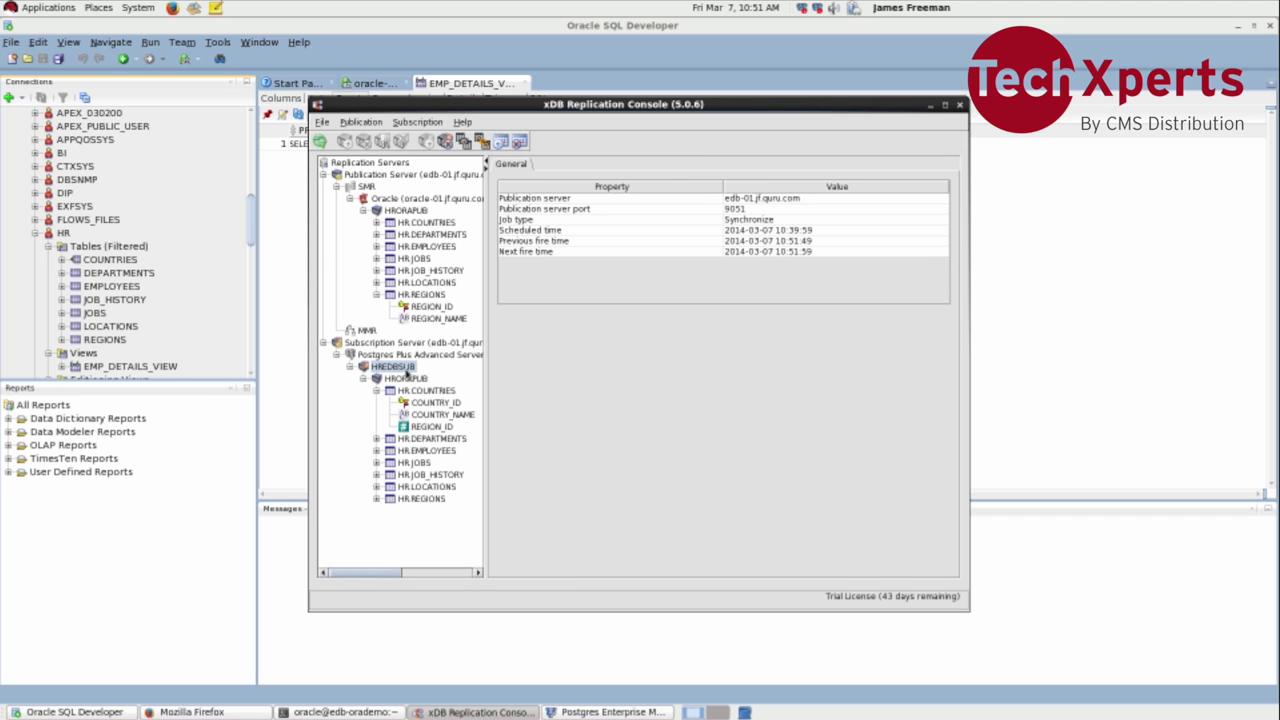
# Step: Synchronize the HREDBSUB subscription and expand publication table HR.COUNTRIES to show its columns
pyautogui.rightClick(406, 372)
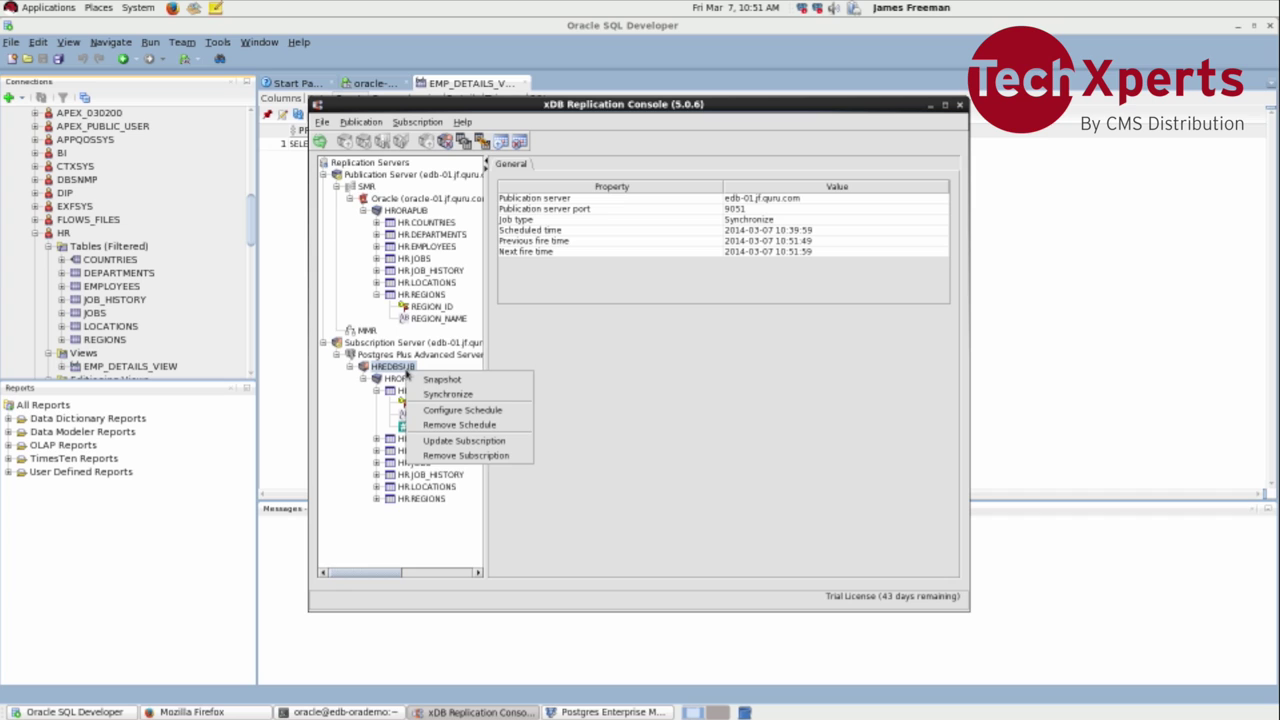
pyautogui.click(396, 392)
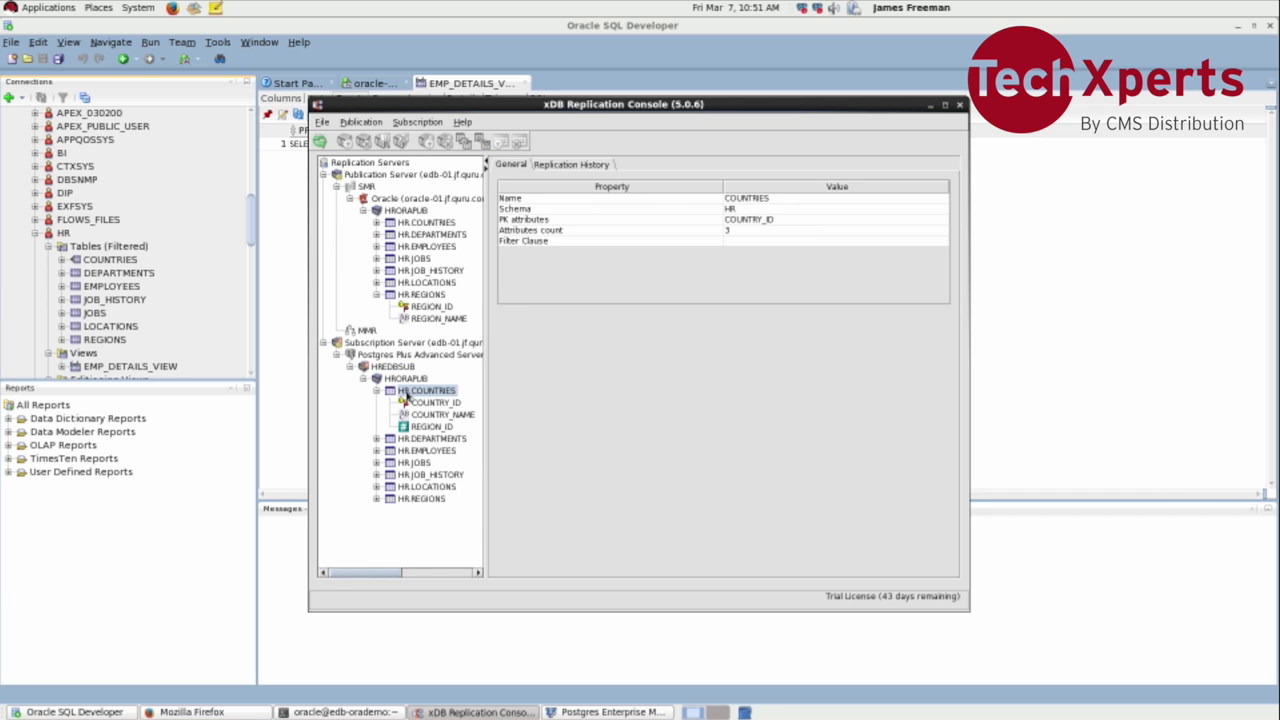
pyautogui.click(396, 367)
pyautogui.rightClick(400, 368)
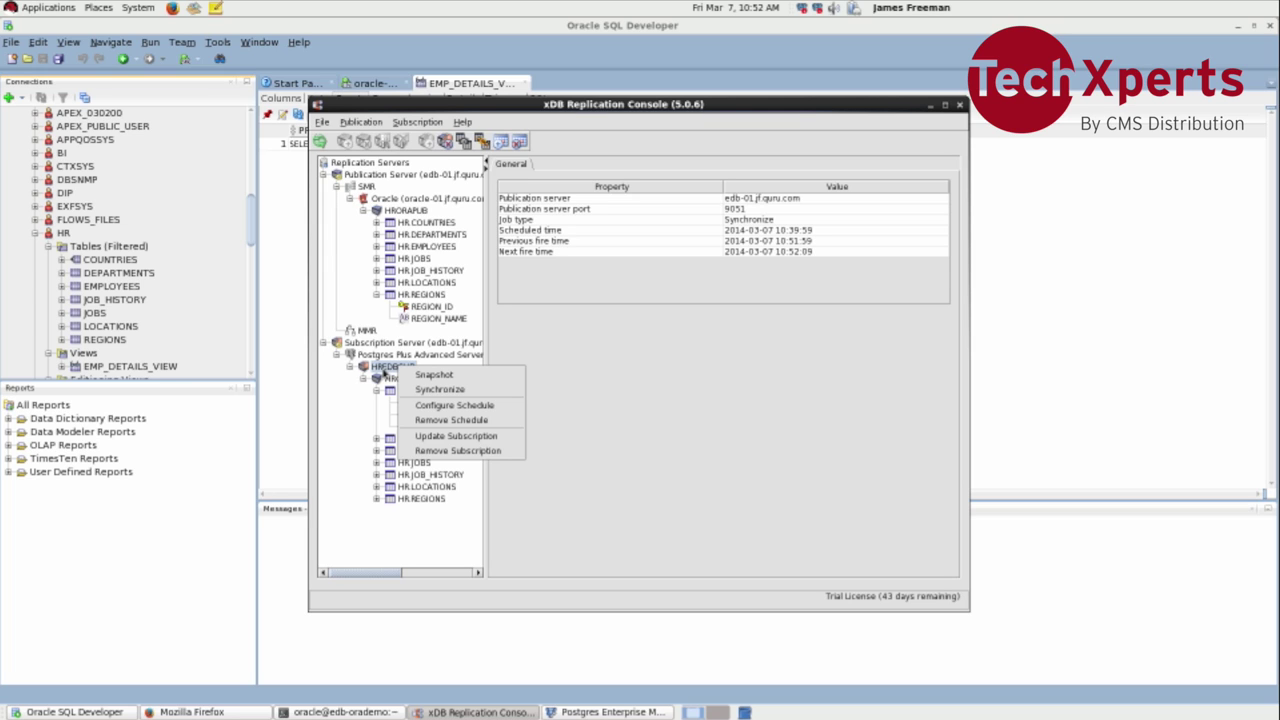
pyautogui.click(345, 260)
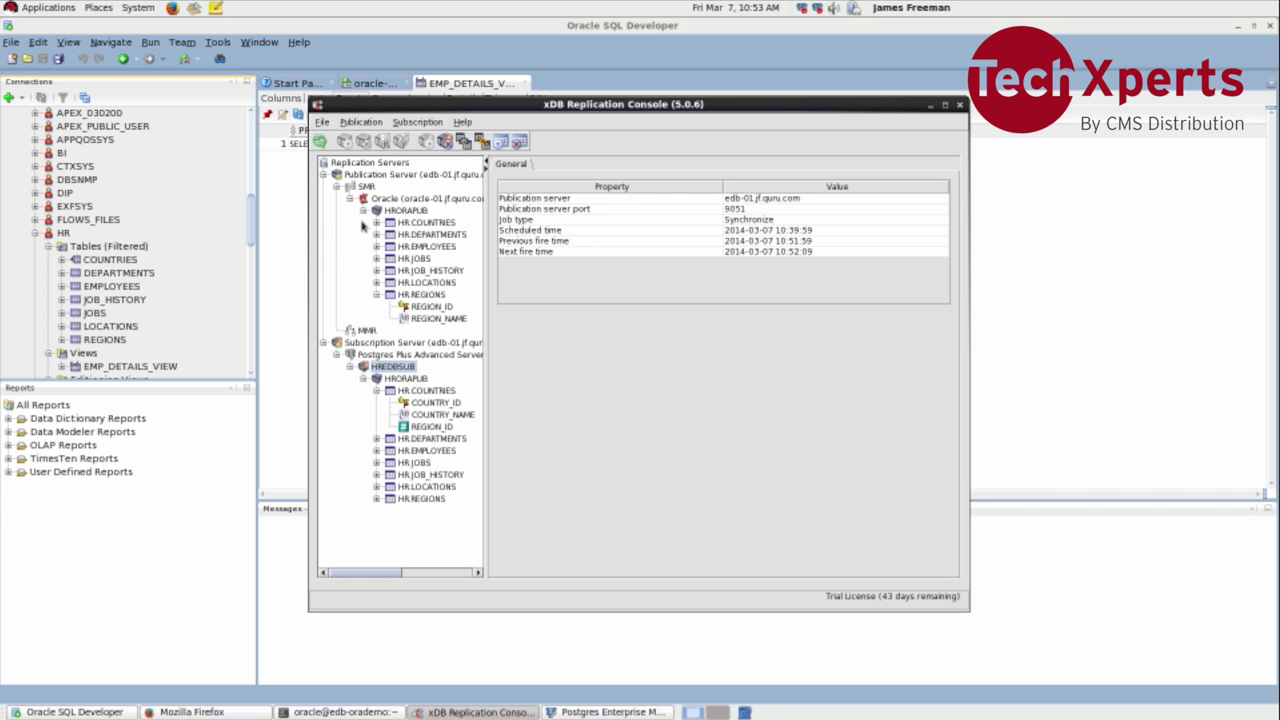
pyautogui.click(377, 223)
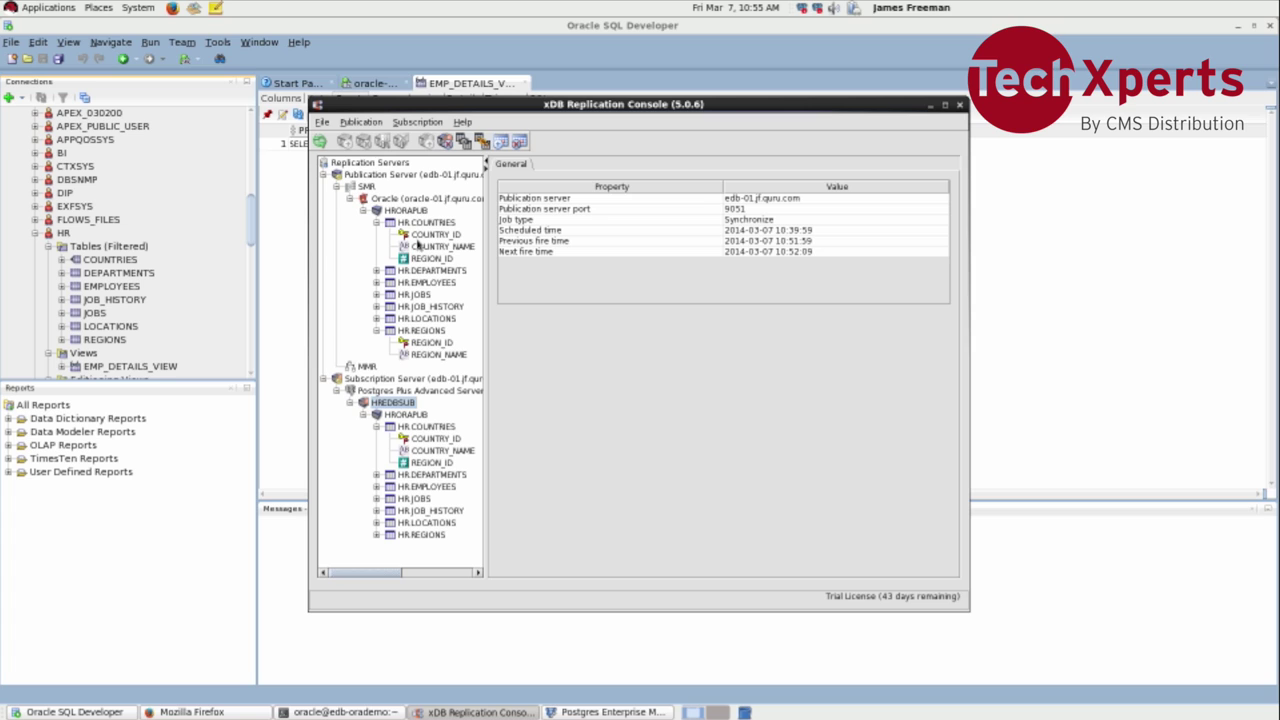
# Step: Select the Postgres subscription server and the HRORAPUB subscription, and check its Realtime Monitor
pyautogui.click(456, 392)
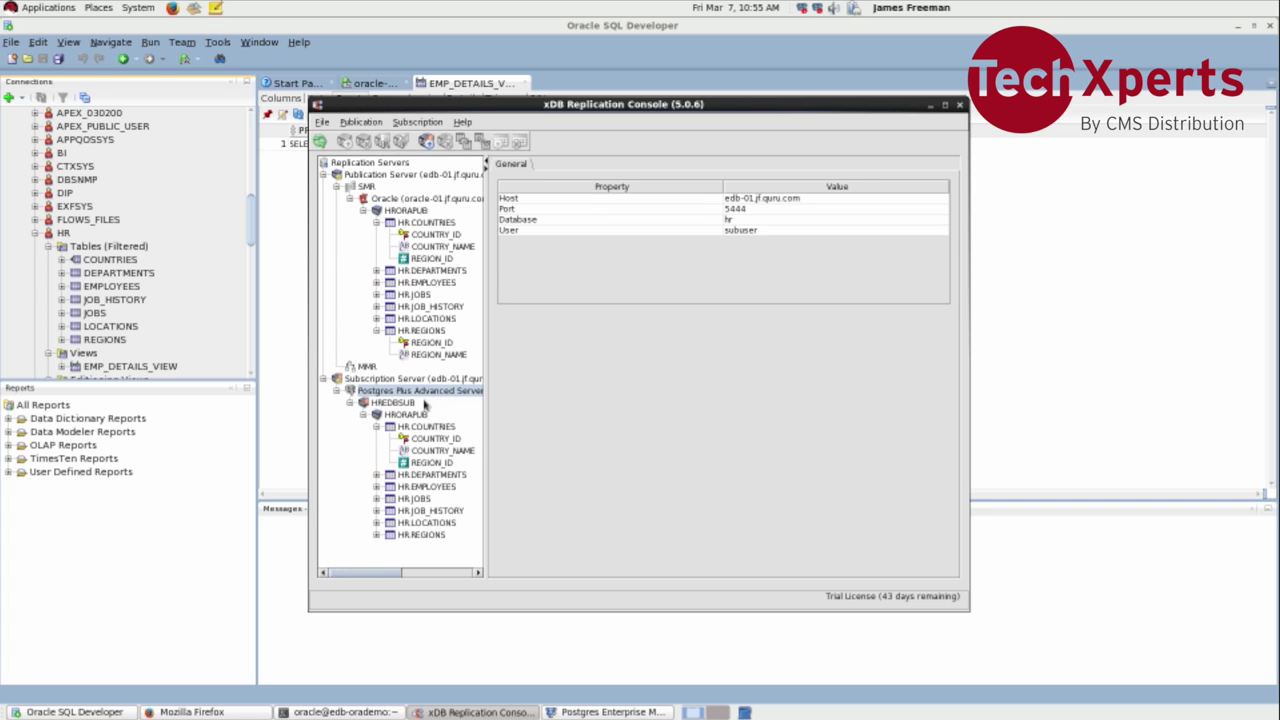
pyautogui.click(416, 414)
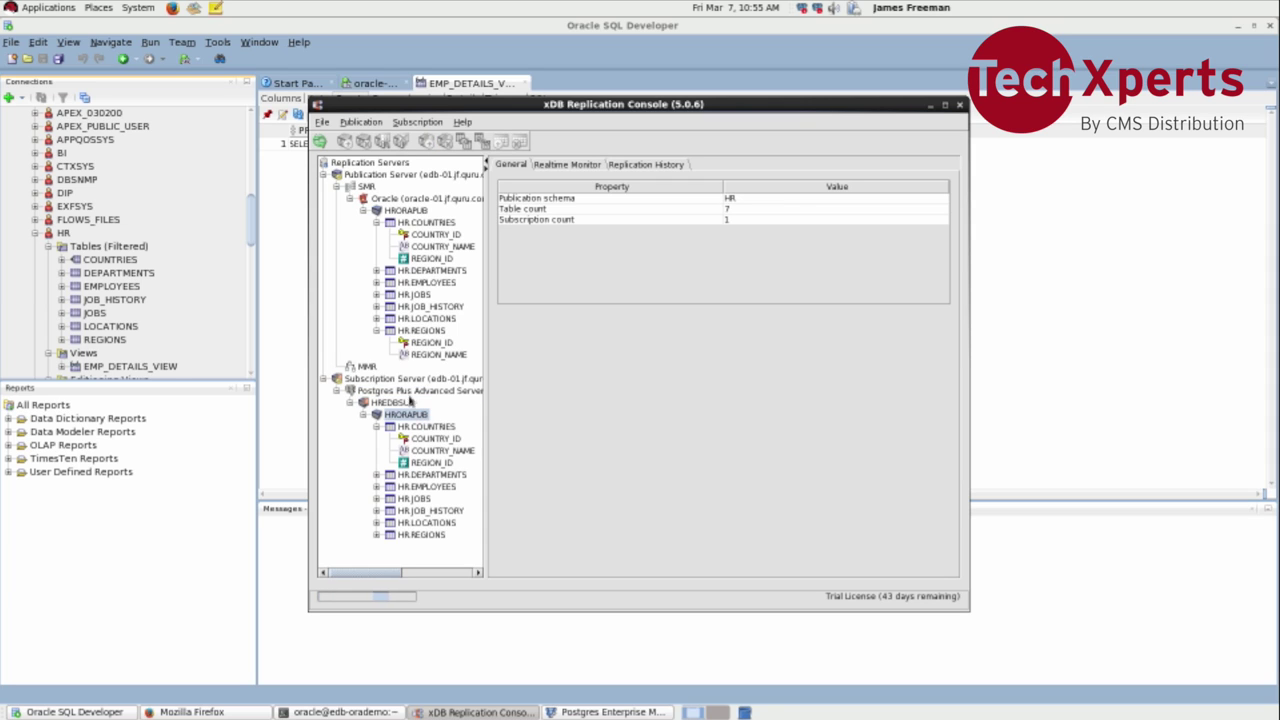
pyautogui.click(567, 165)
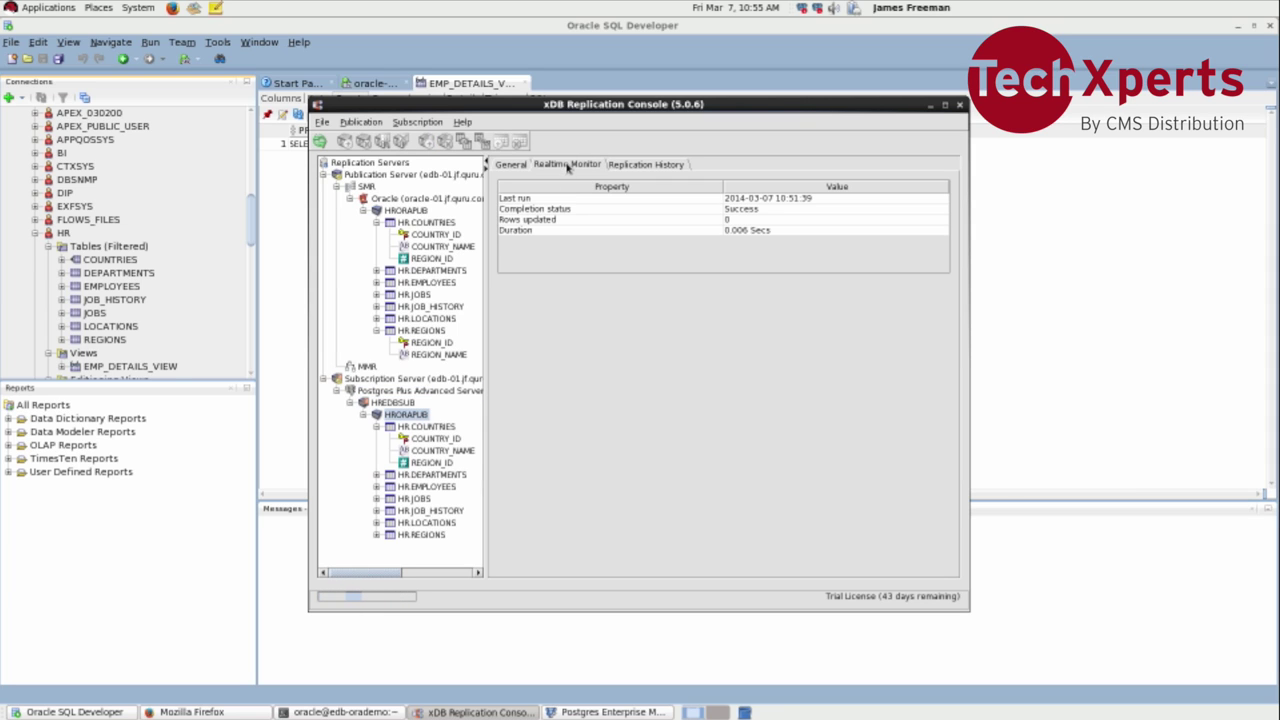
# Step: Show HRORAPUB's replication history, listing successful 10-second synchronize runs through 10:55:59
pyautogui.click(645, 164)
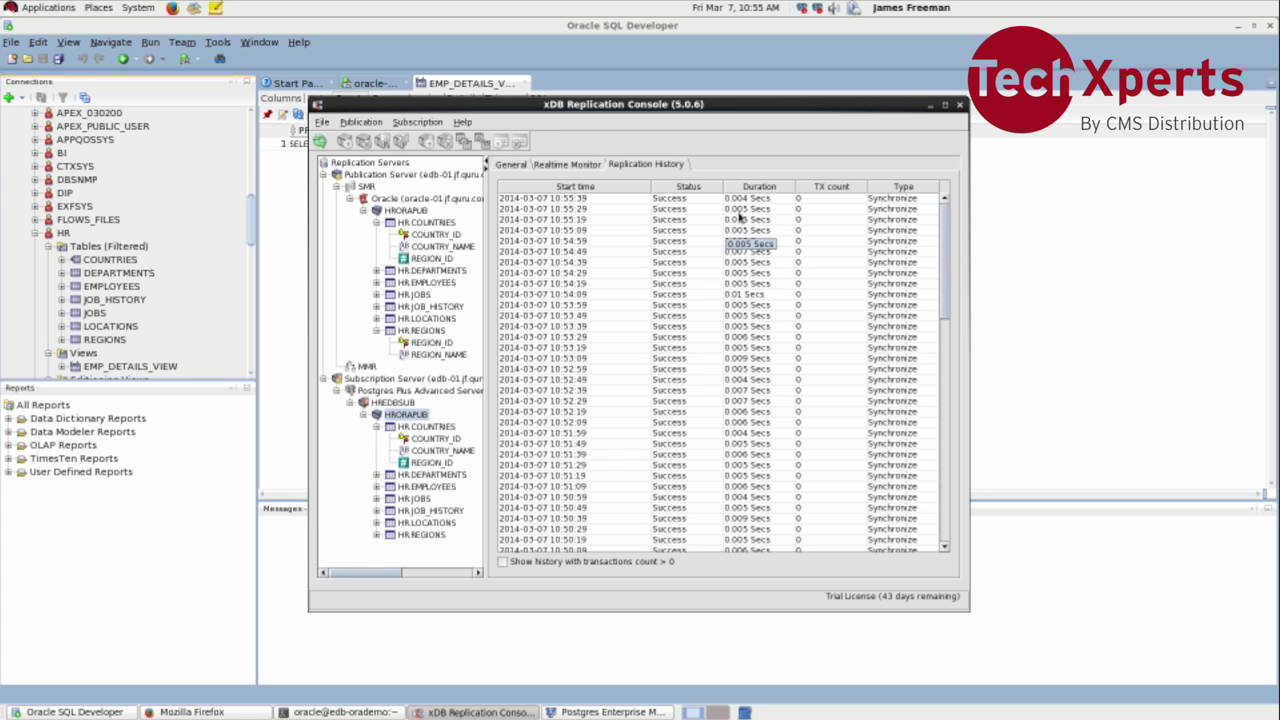
pyautogui.scroll(-20, 740, 216)
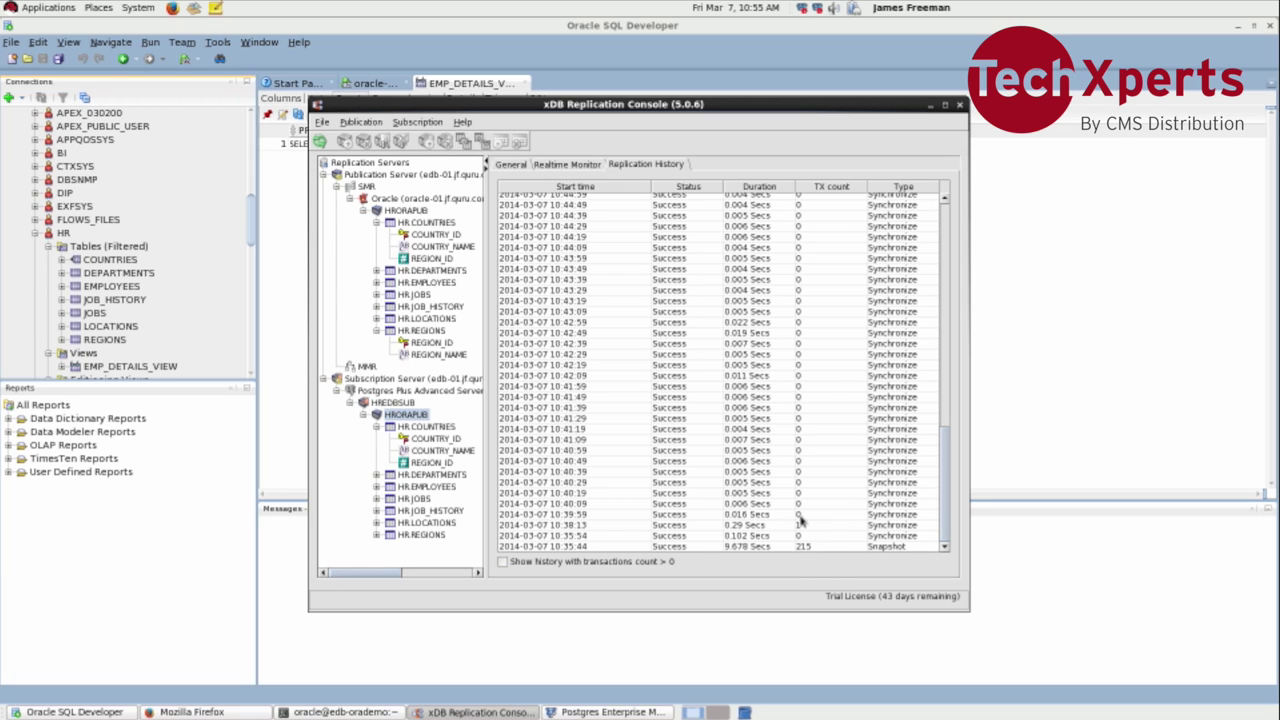
pyautogui.scroll(14, 800, 528)
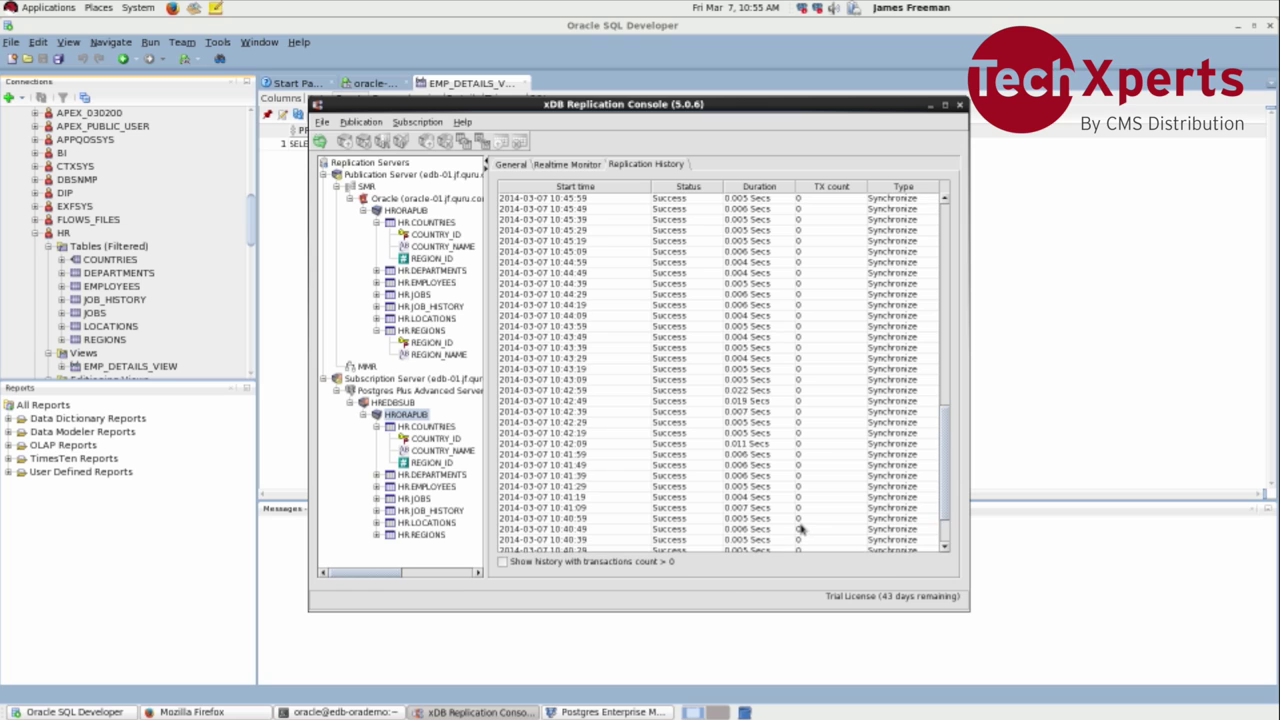
pyautogui.scroll(8, 800, 528)
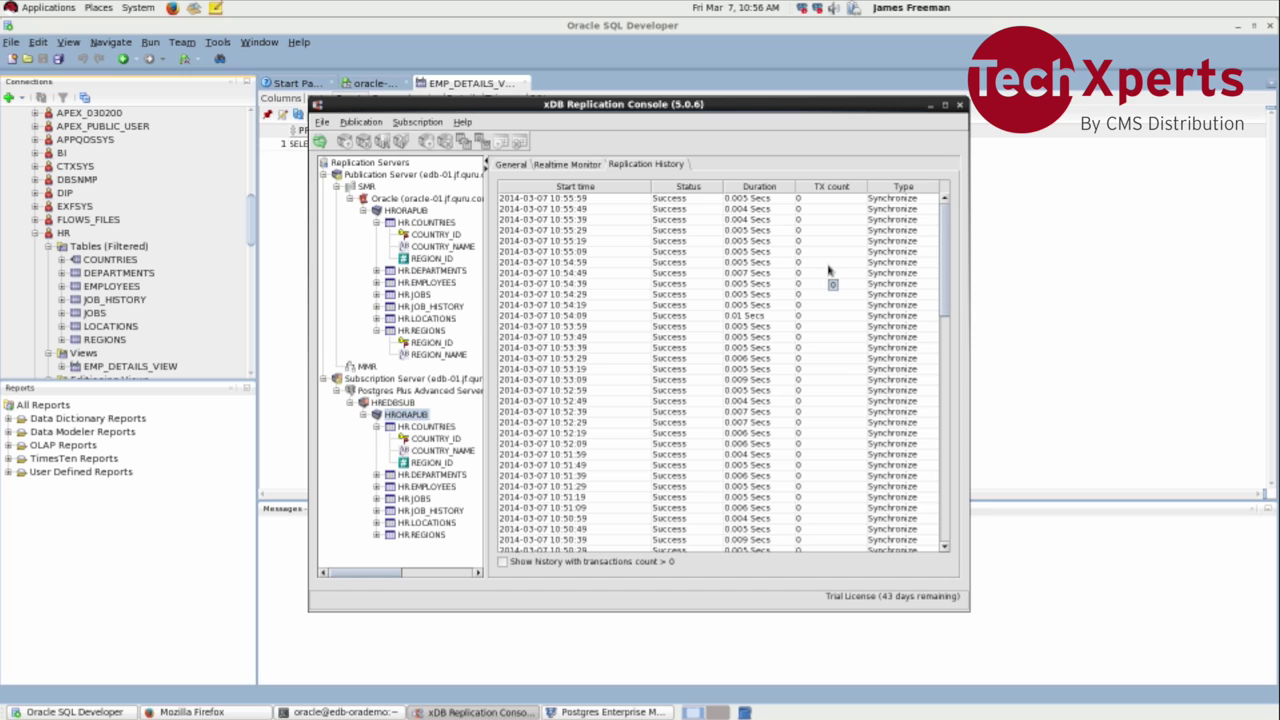
pyautogui.click(601, 567)
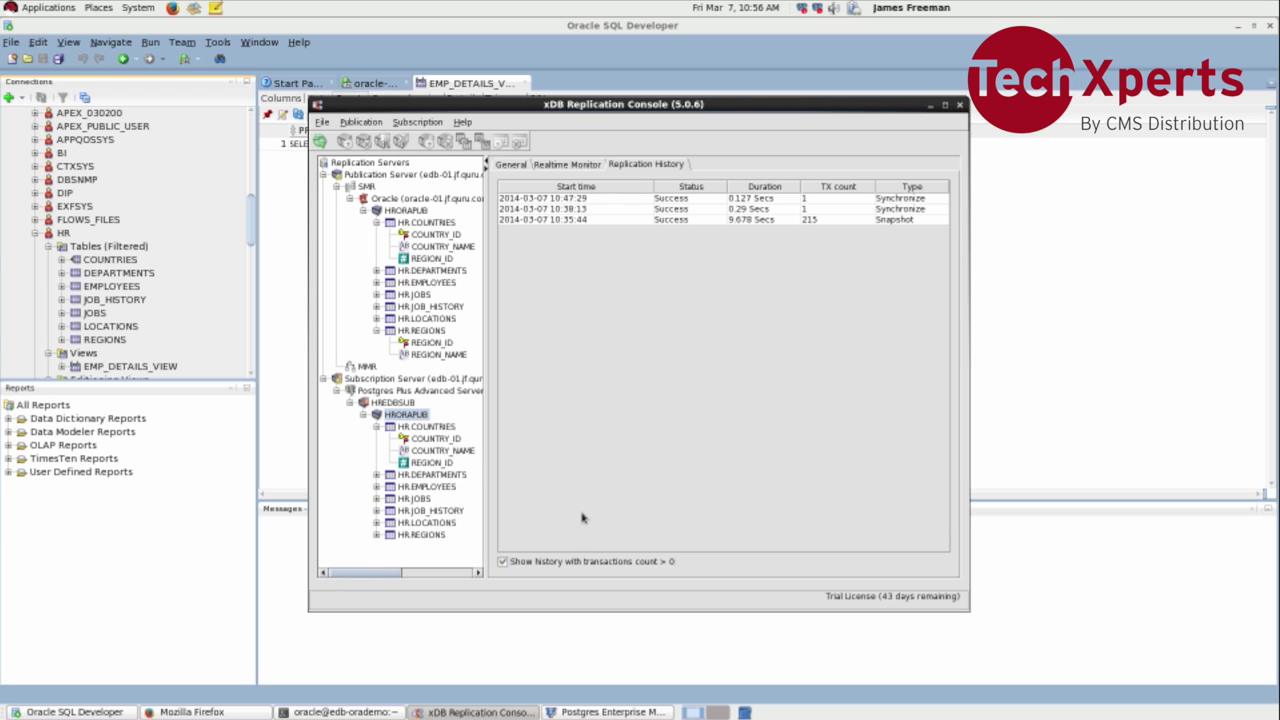
pyautogui.click(573, 562)
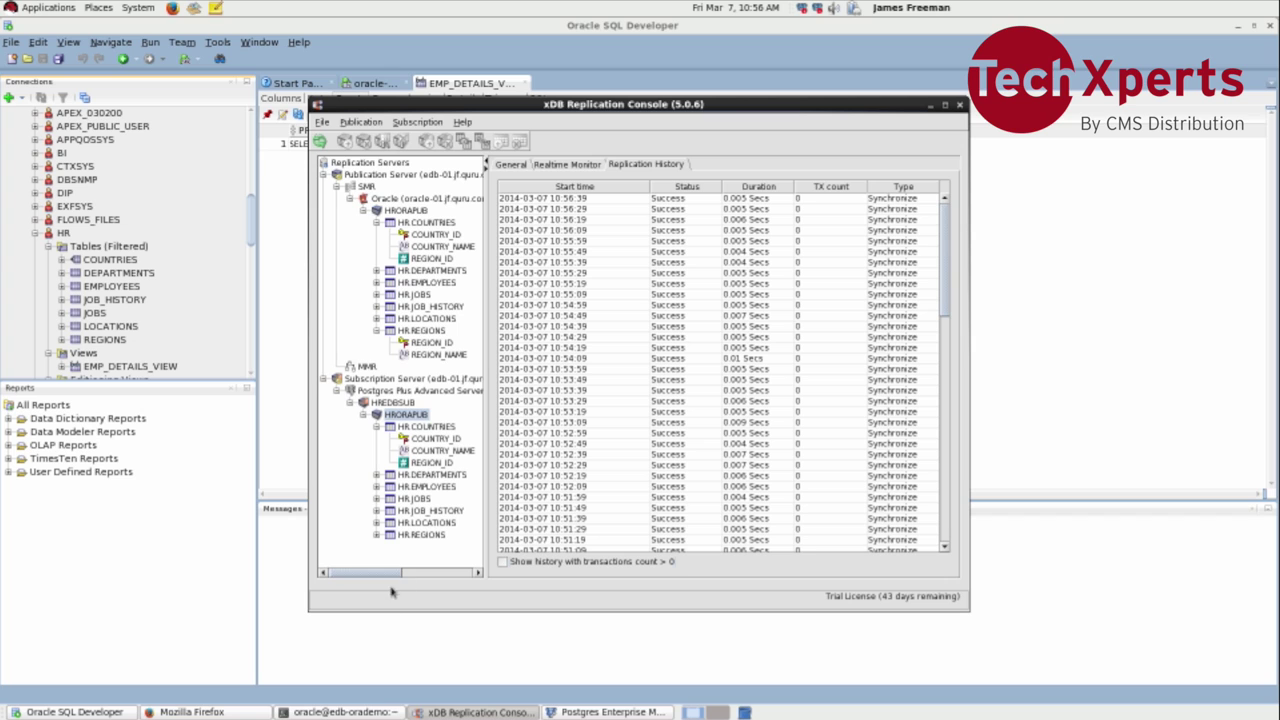
# Step: Log out of the oracle session in the terminal and become root with sudo -i
pyautogui.click(371, 710)
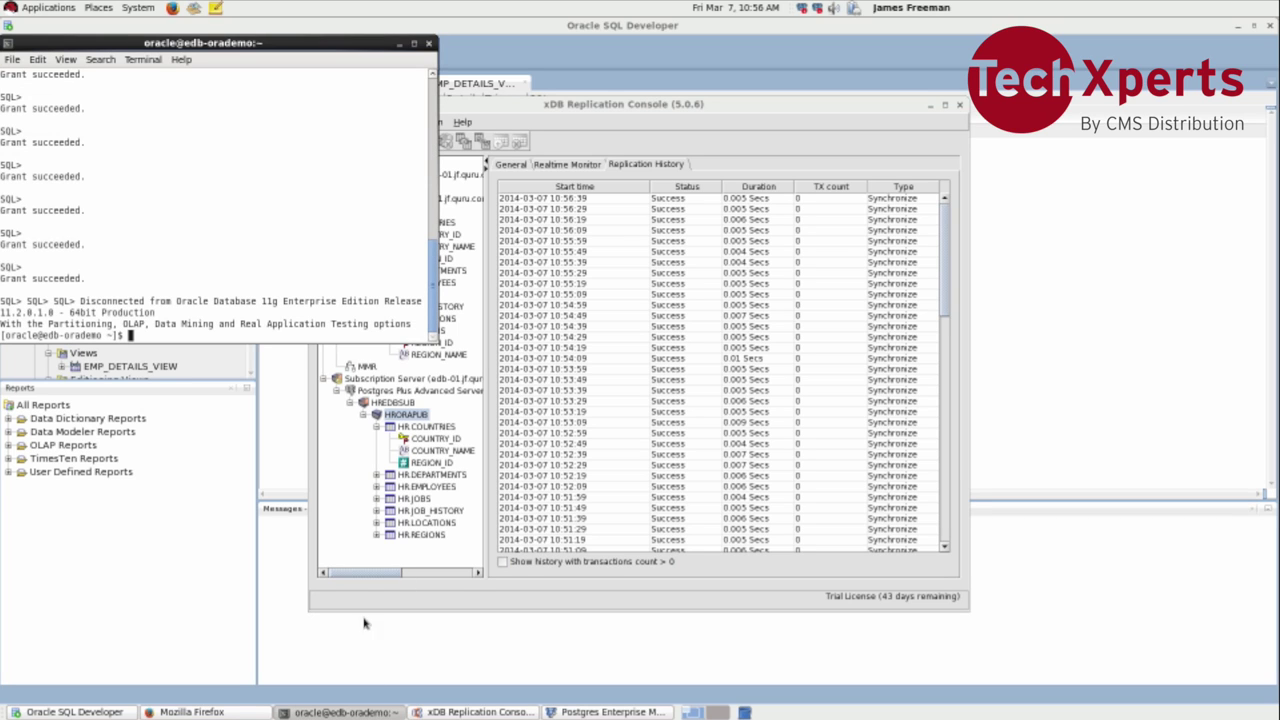
pyautogui.hotkey('ctrl', 'd')
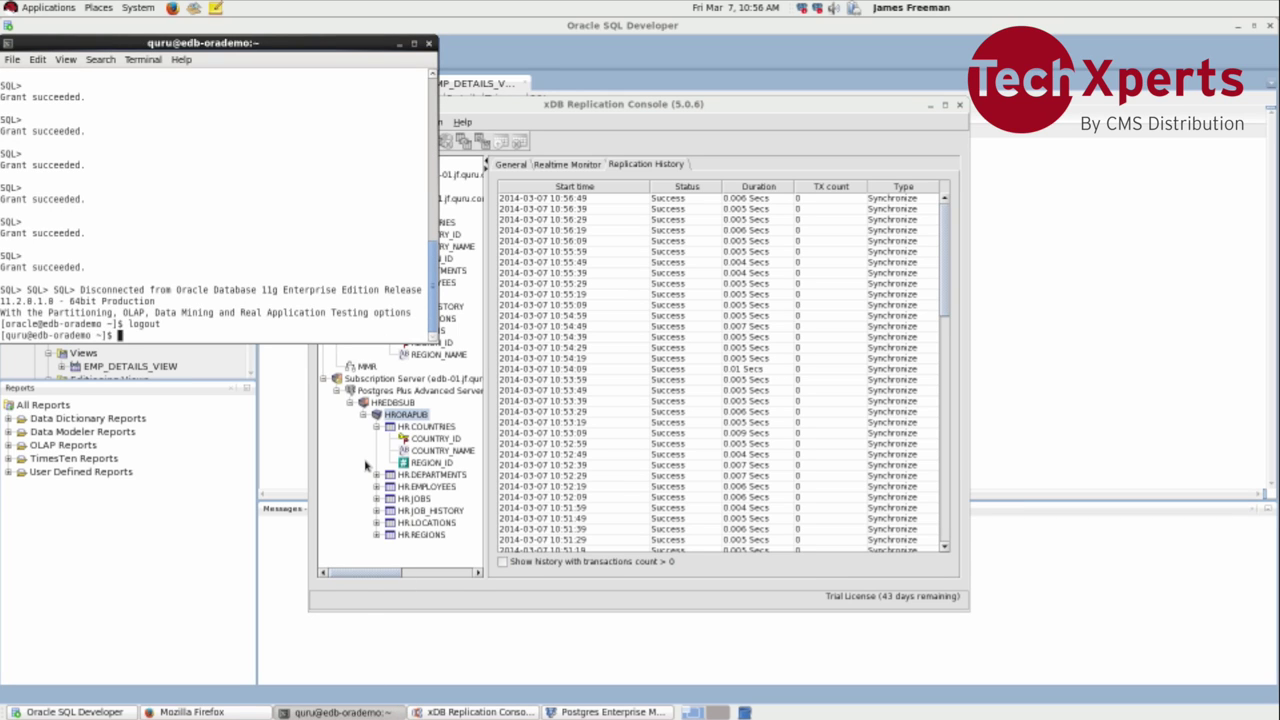
pyautogui.write('sudo -o')
pyautogui.press('BackSpace')
pyautogui.write('i')
pyautogui.press('Return')
# Step: Stop the Postgres Plus Advanced Server with 'service ppas-9.3 stop'
pyautogui.write('servic')
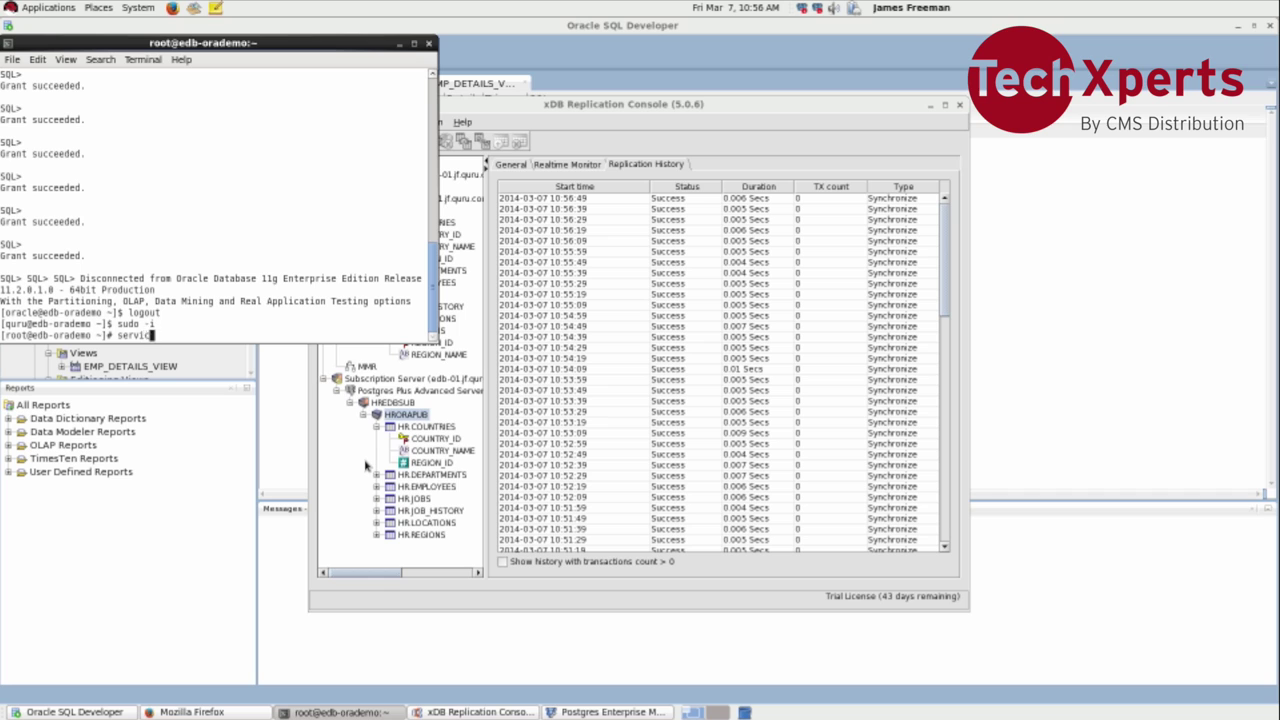
pyautogui.write('e ppas-9.3')
pyautogui.press('Return')
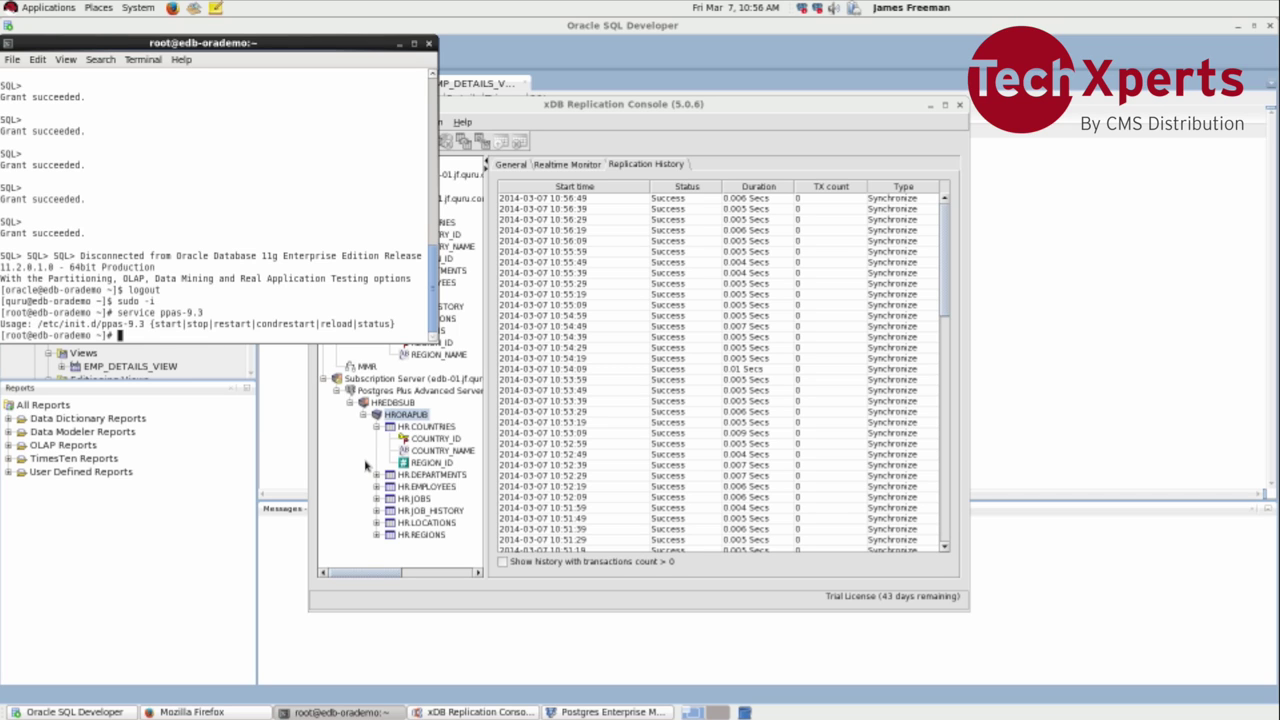
pyautogui.press('Up')
pyautogui.write('stop')
pyautogui.press('Return')
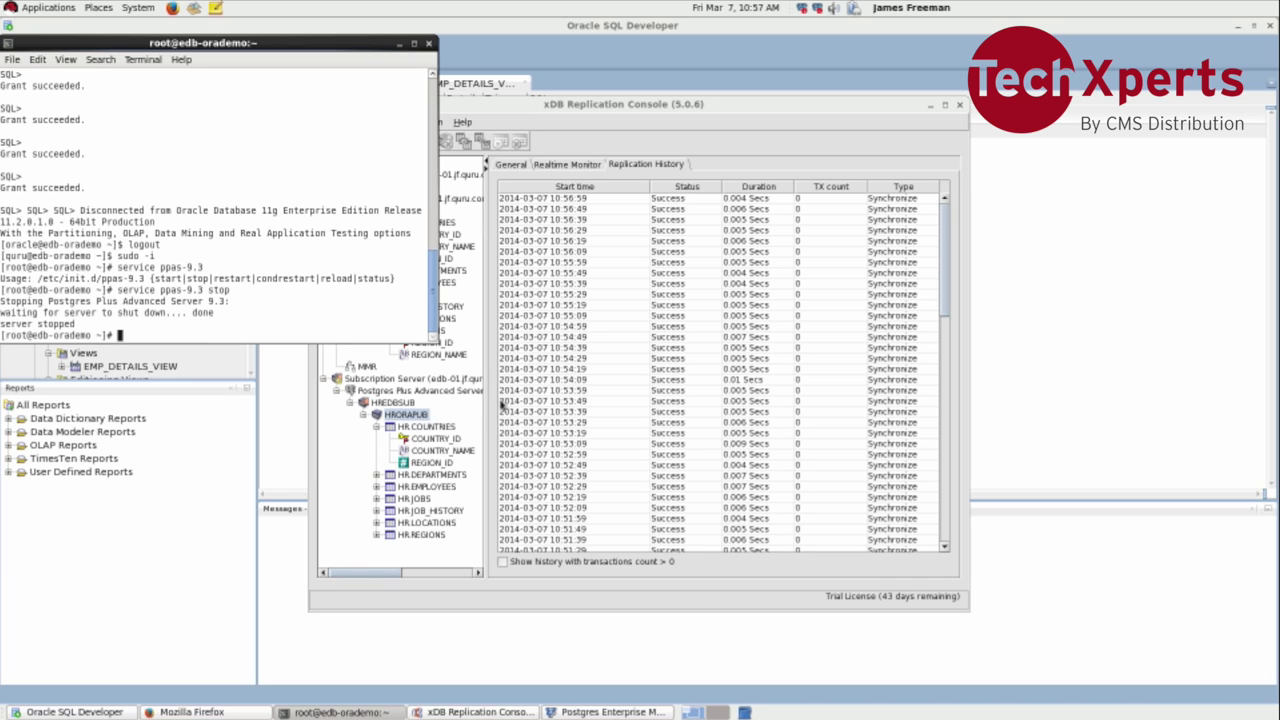
# Step: Recheck HRORAPUB's realtime status and history: runs through 10:57:39 all Success, 0 transactions
pyautogui.click(587, 380)
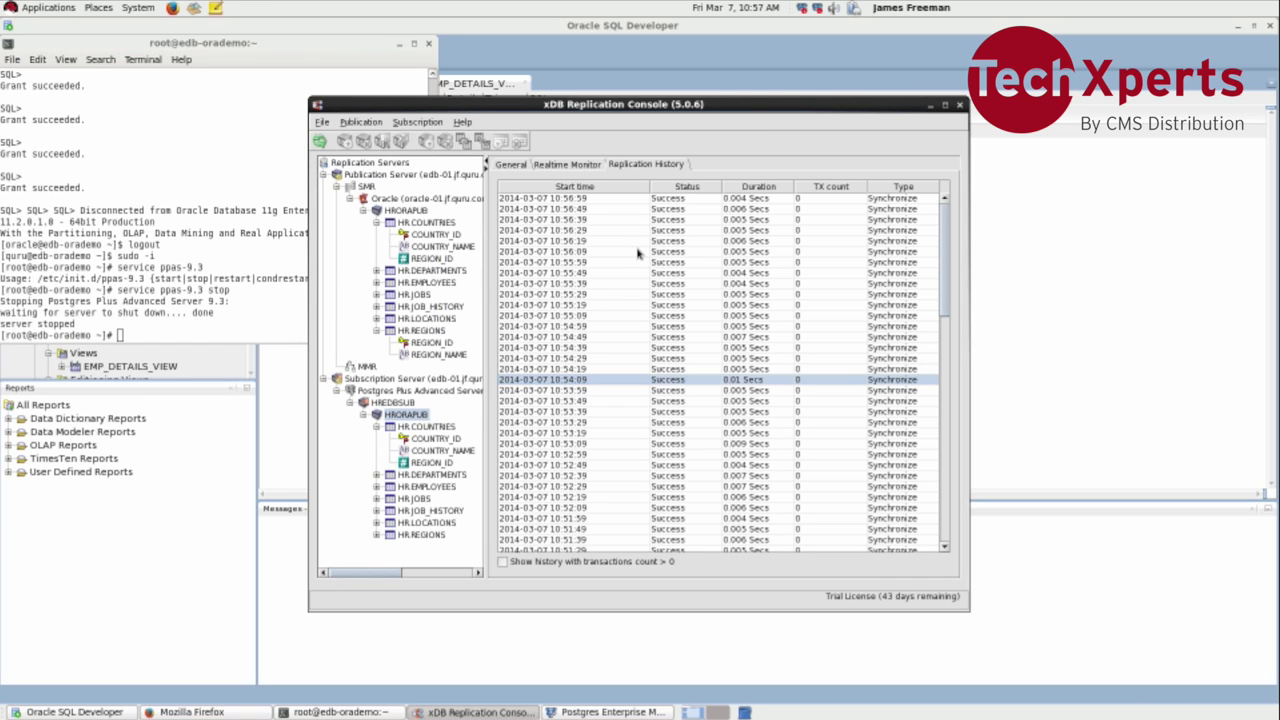
pyautogui.click(590, 167)
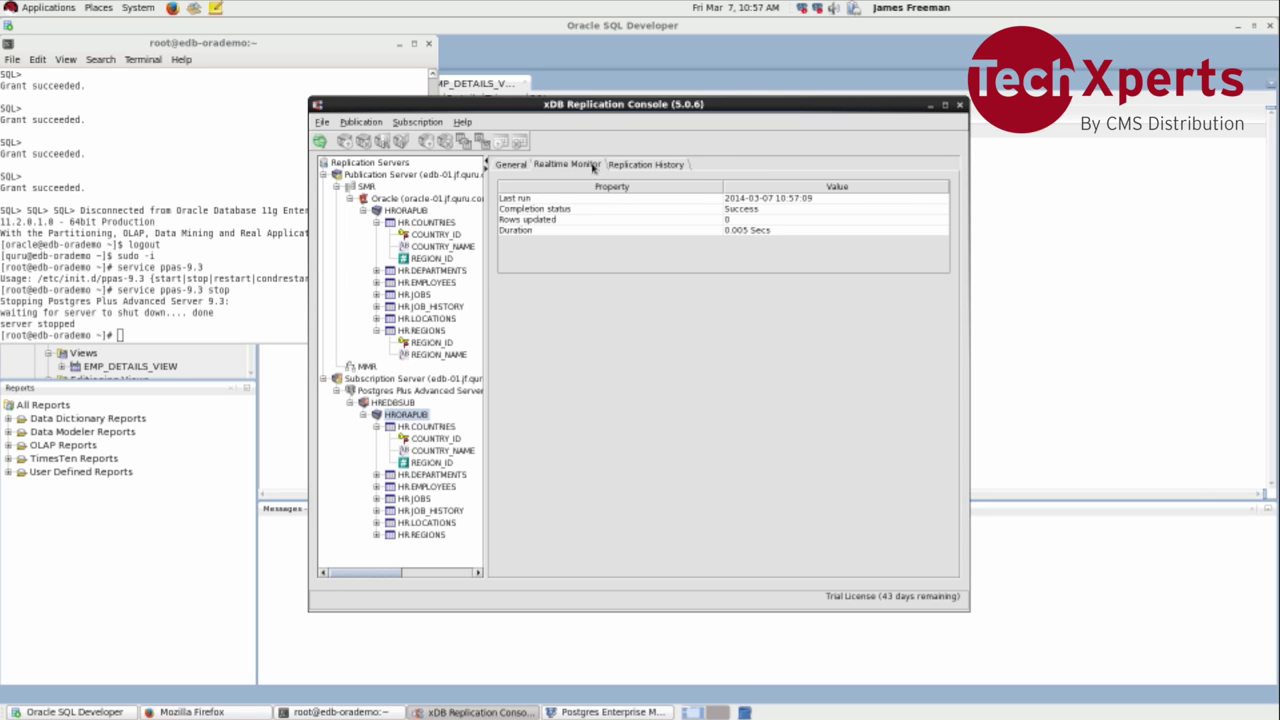
pyautogui.click(514, 166)
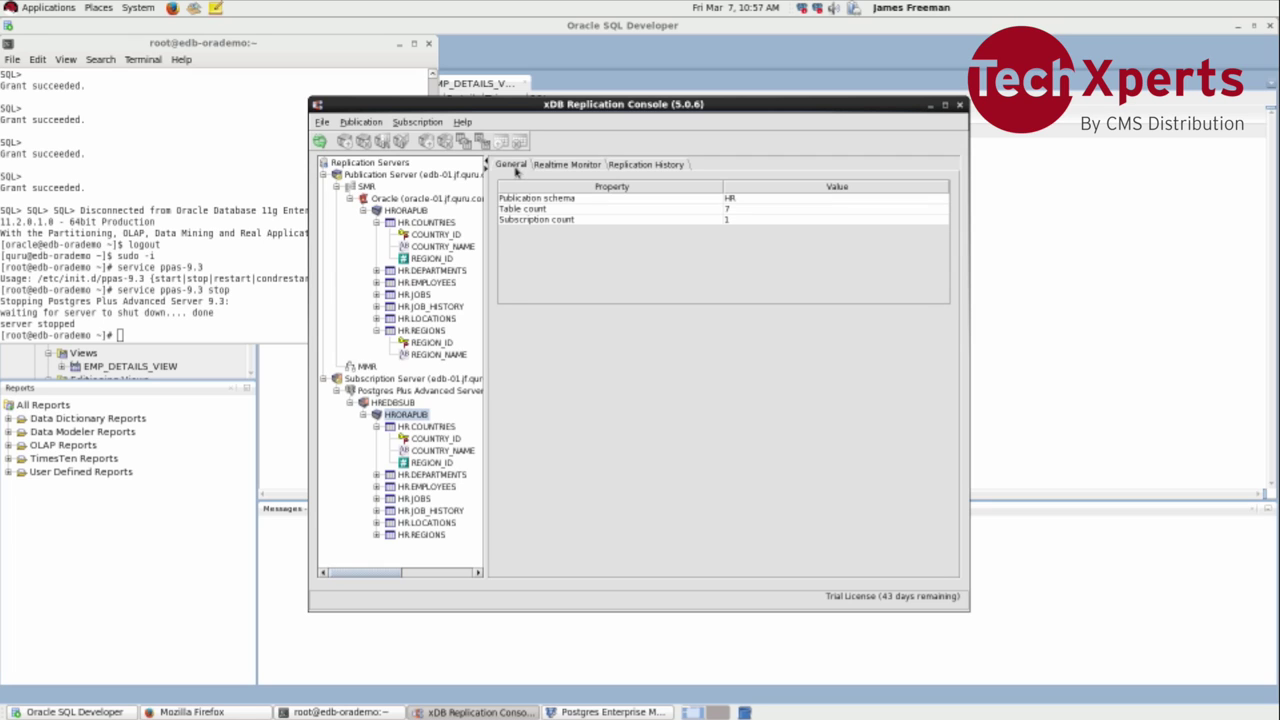
pyautogui.click(577, 166)
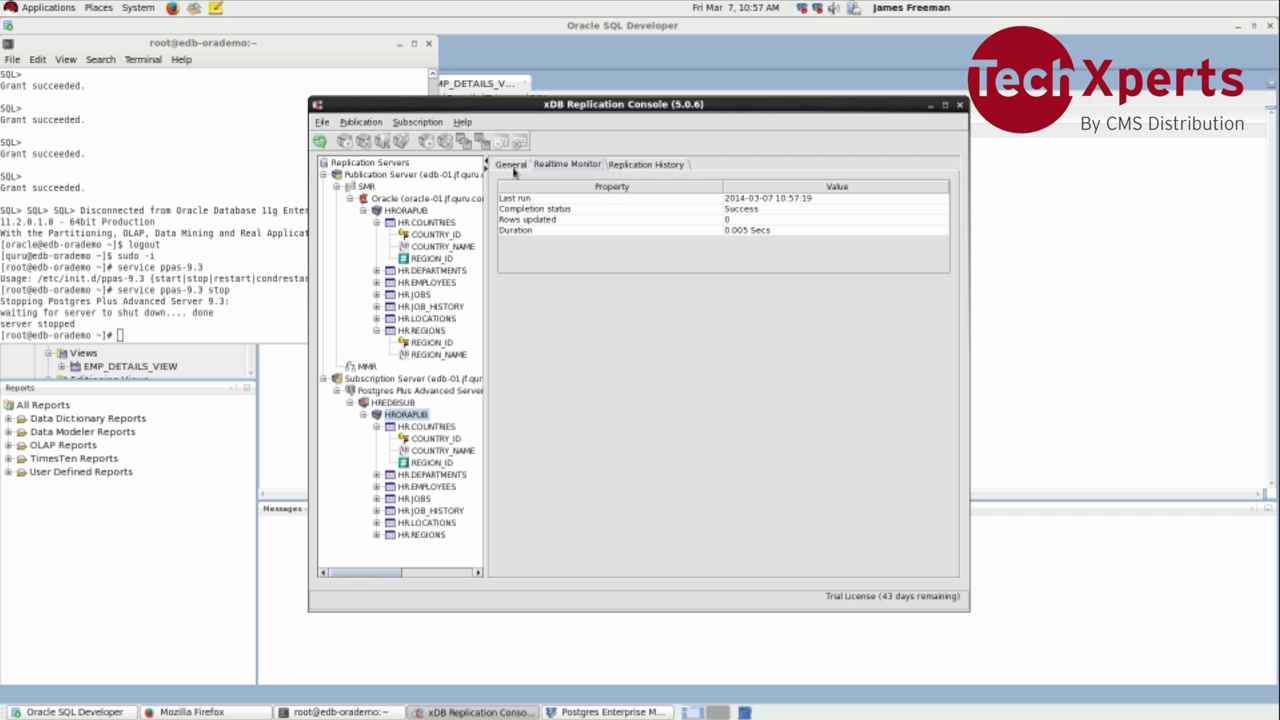
pyautogui.click(646, 168)
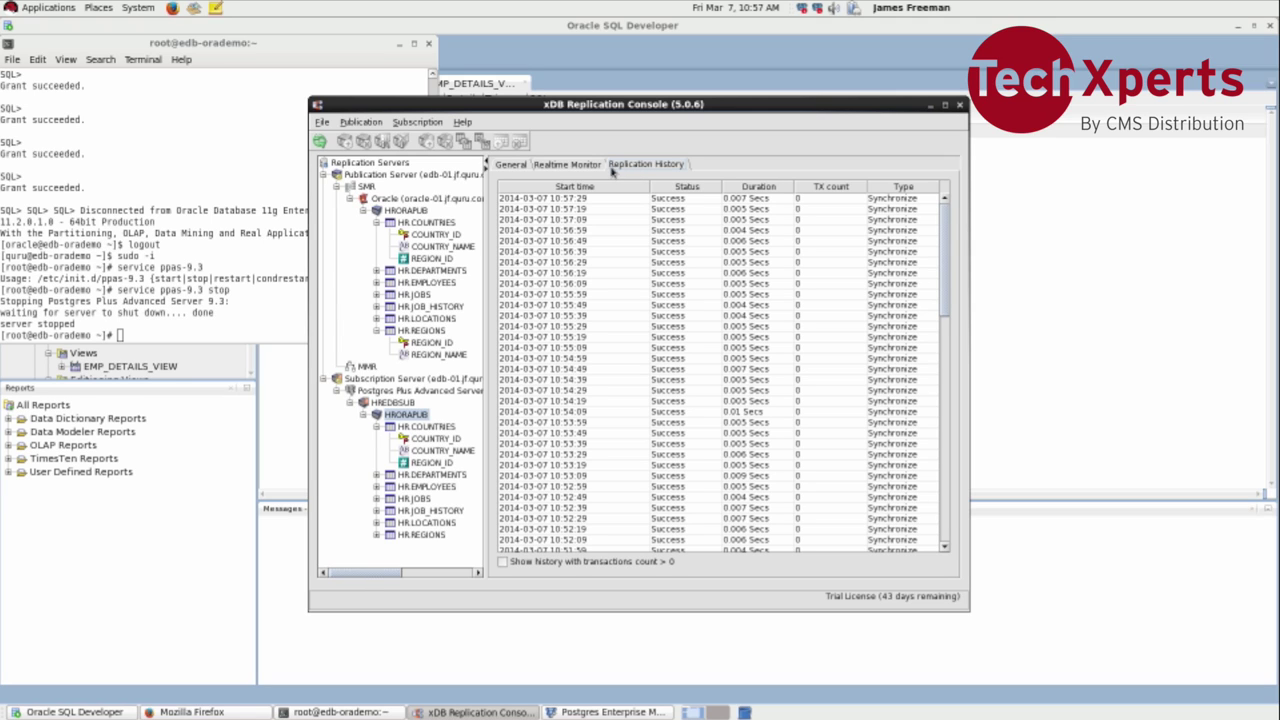
pyautogui.click(572, 166)
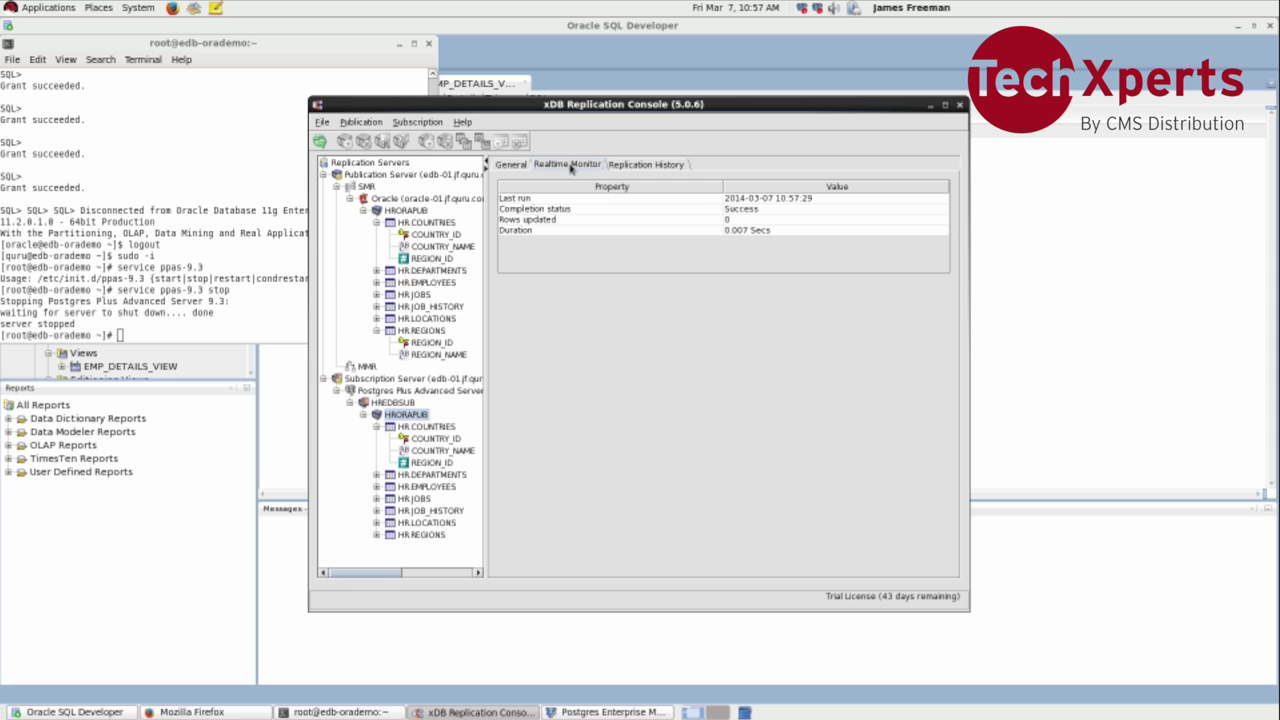
pyautogui.click(630, 167)
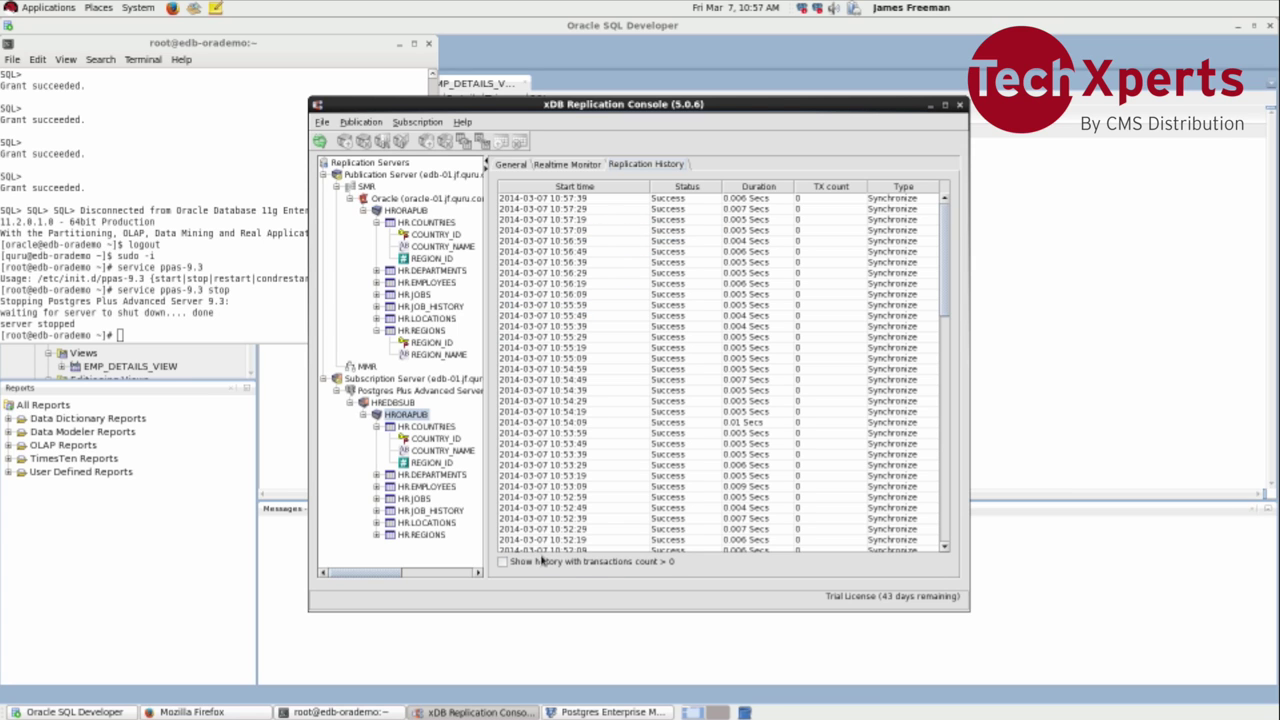
# Step: Reload the HR Departments report, which fails with 'Cannot execute query: SET search_path TO hr,public'
pyautogui.click(245, 713)
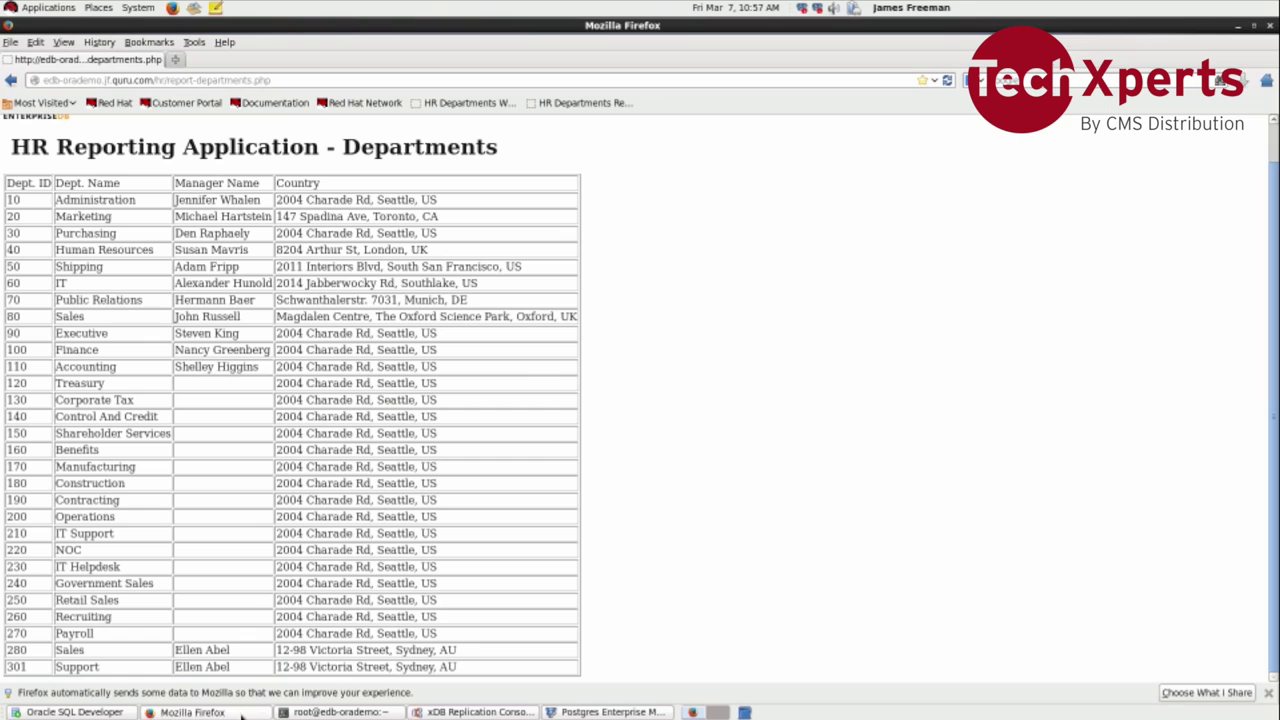
pyautogui.click(631, 104)
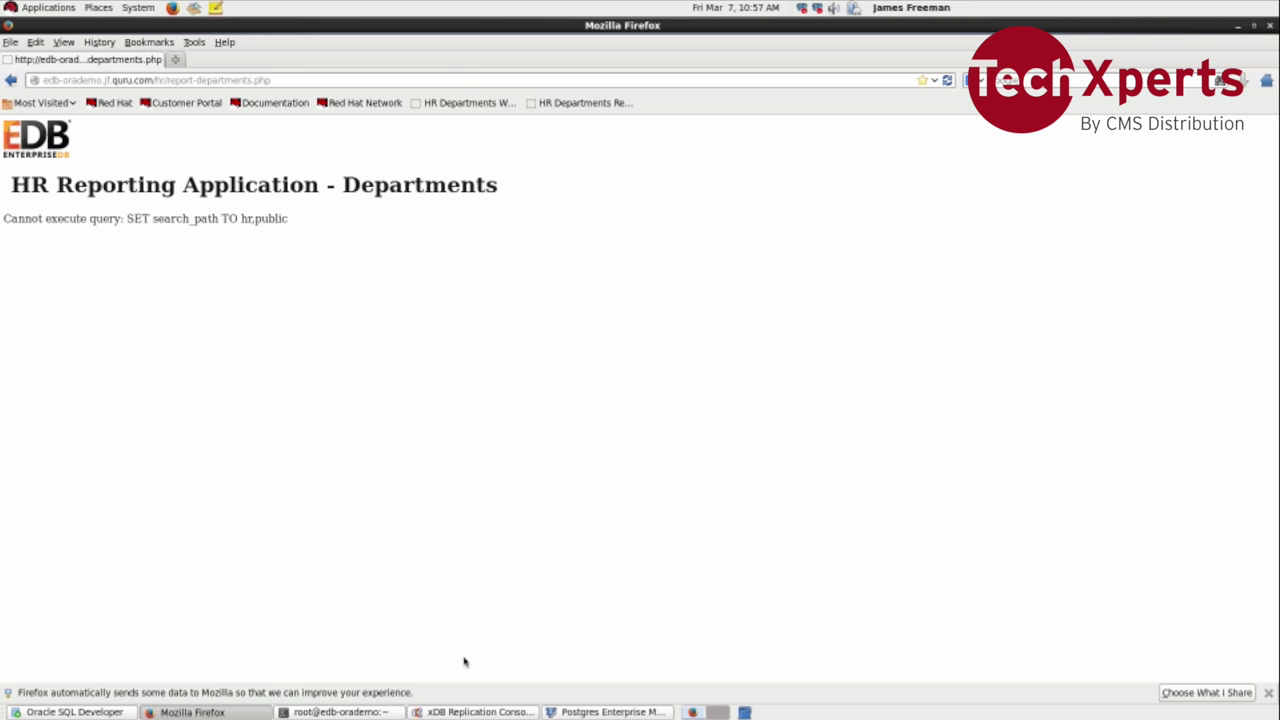
pyautogui.click(465, 712)
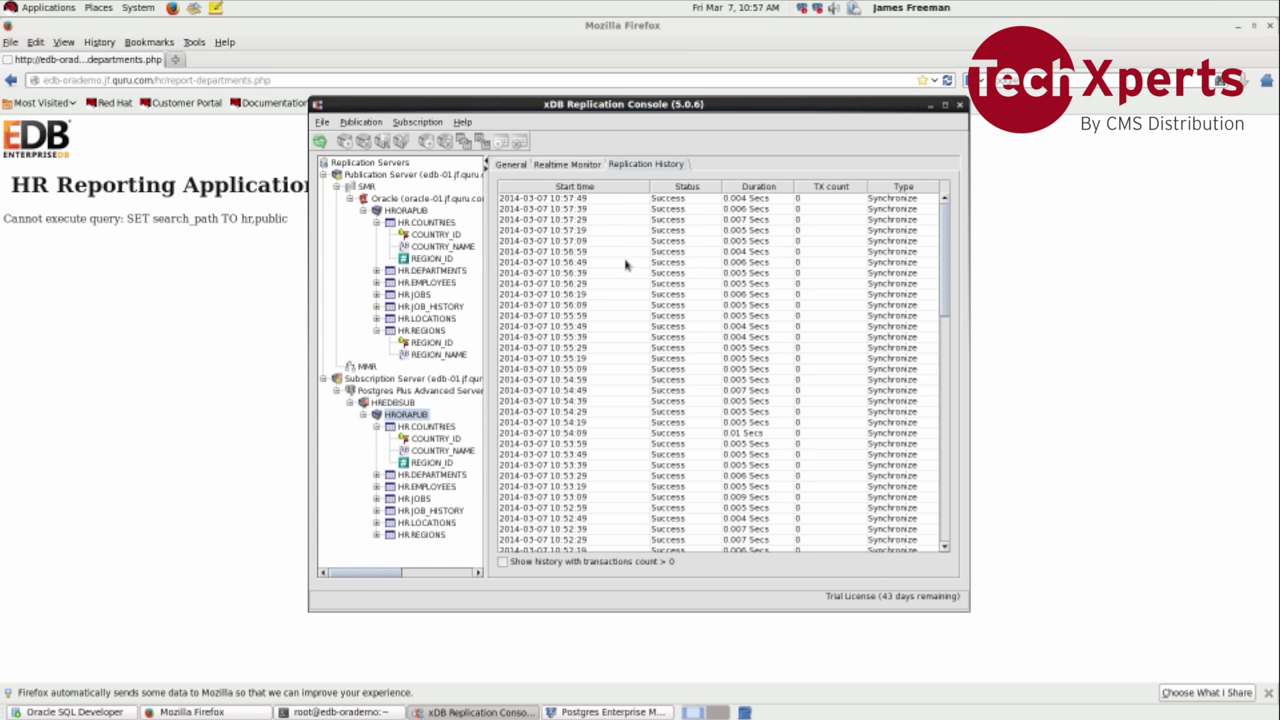
# Step: Inspect the Realtime Monitor's last run at 10:58:19: Success, 0 rows updated, and its duration
pyautogui.click(591, 168)
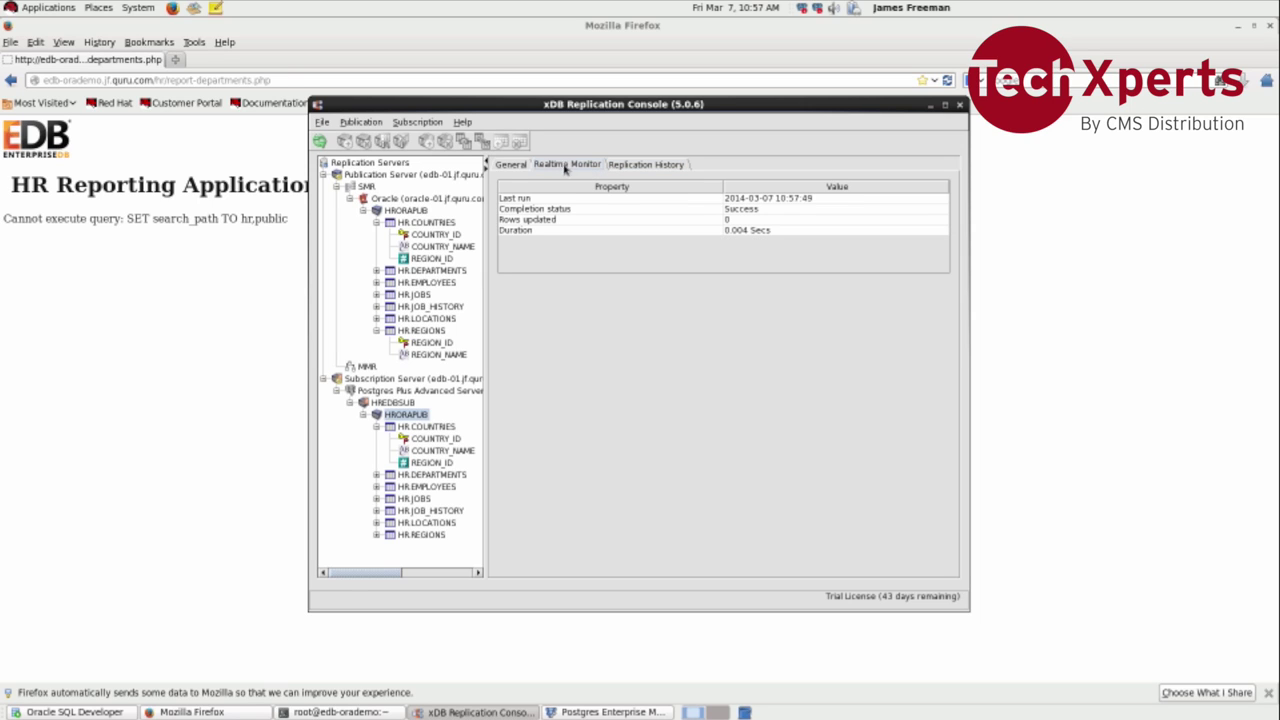
pyautogui.click(524, 168)
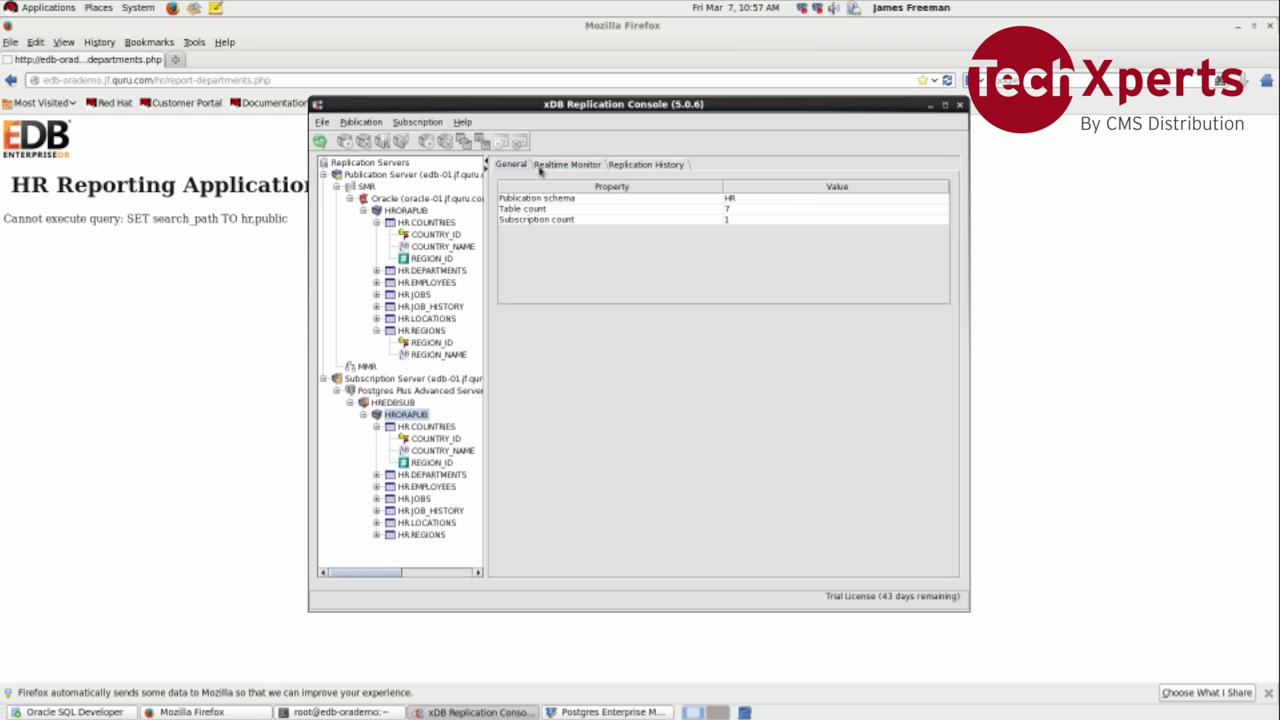
pyautogui.click(569, 170)
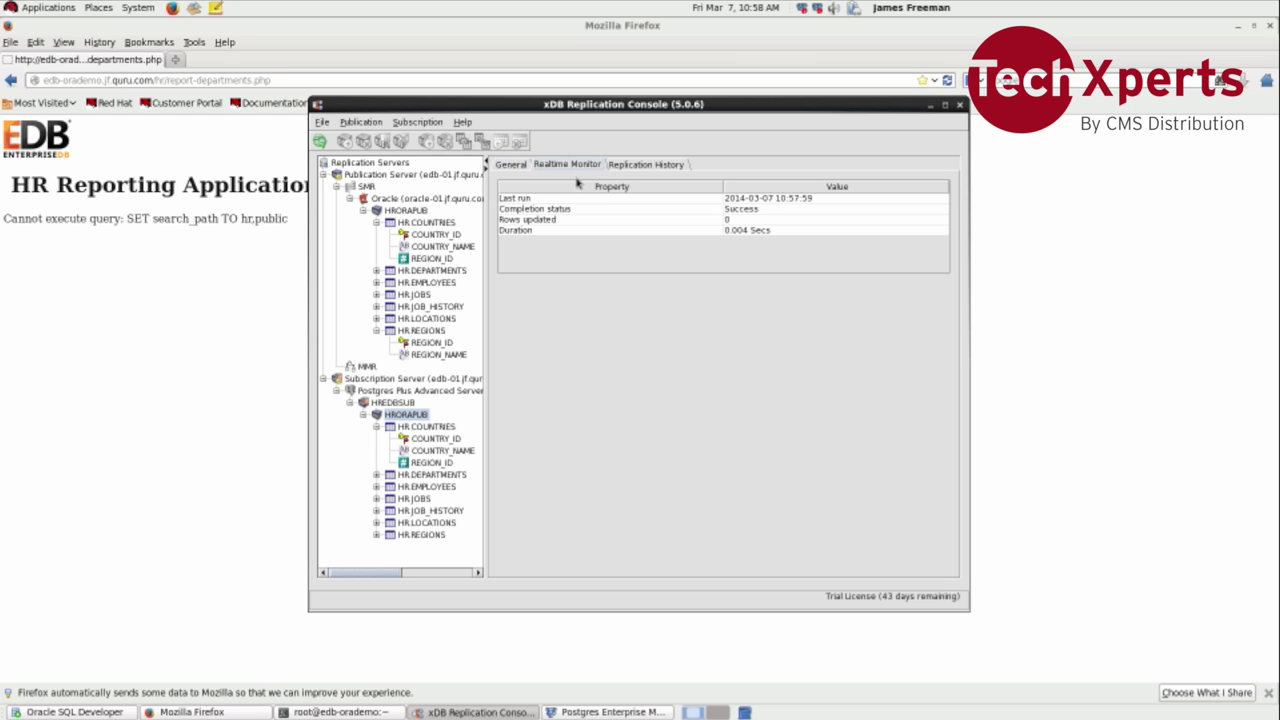
pyautogui.click(589, 211)
pyautogui.click(587, 221)
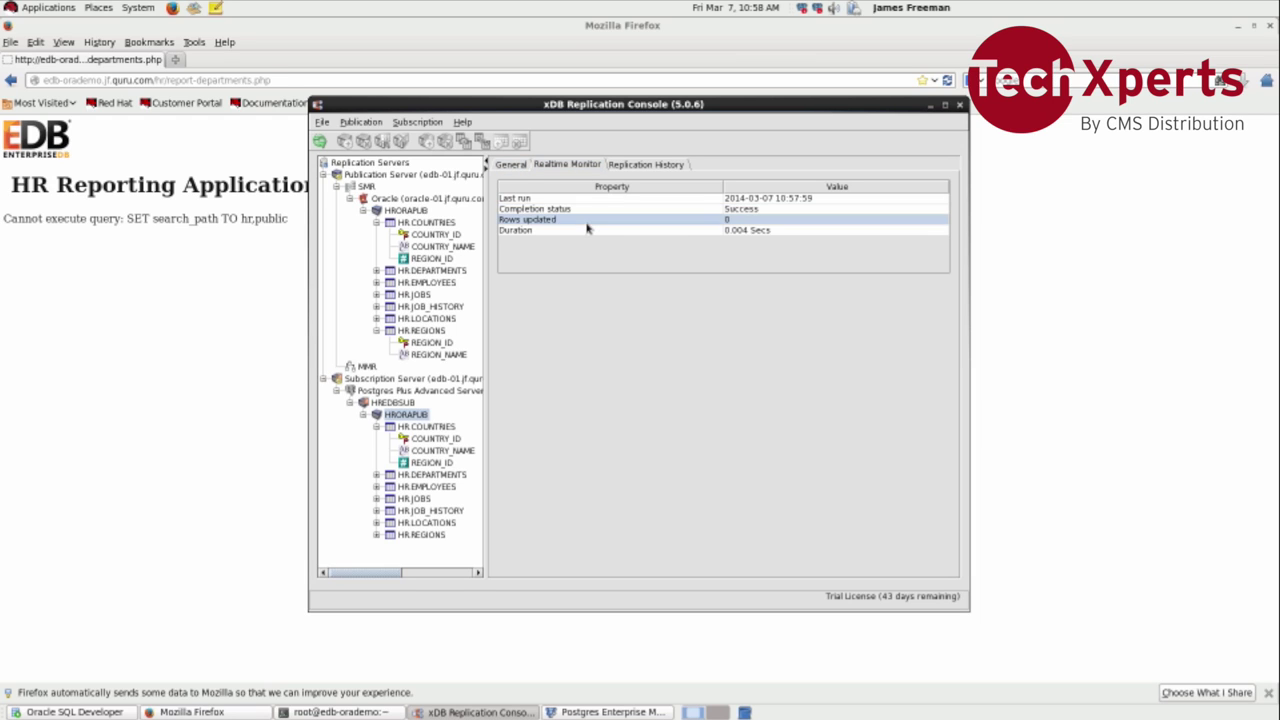
pyautogui.click(588, 233)
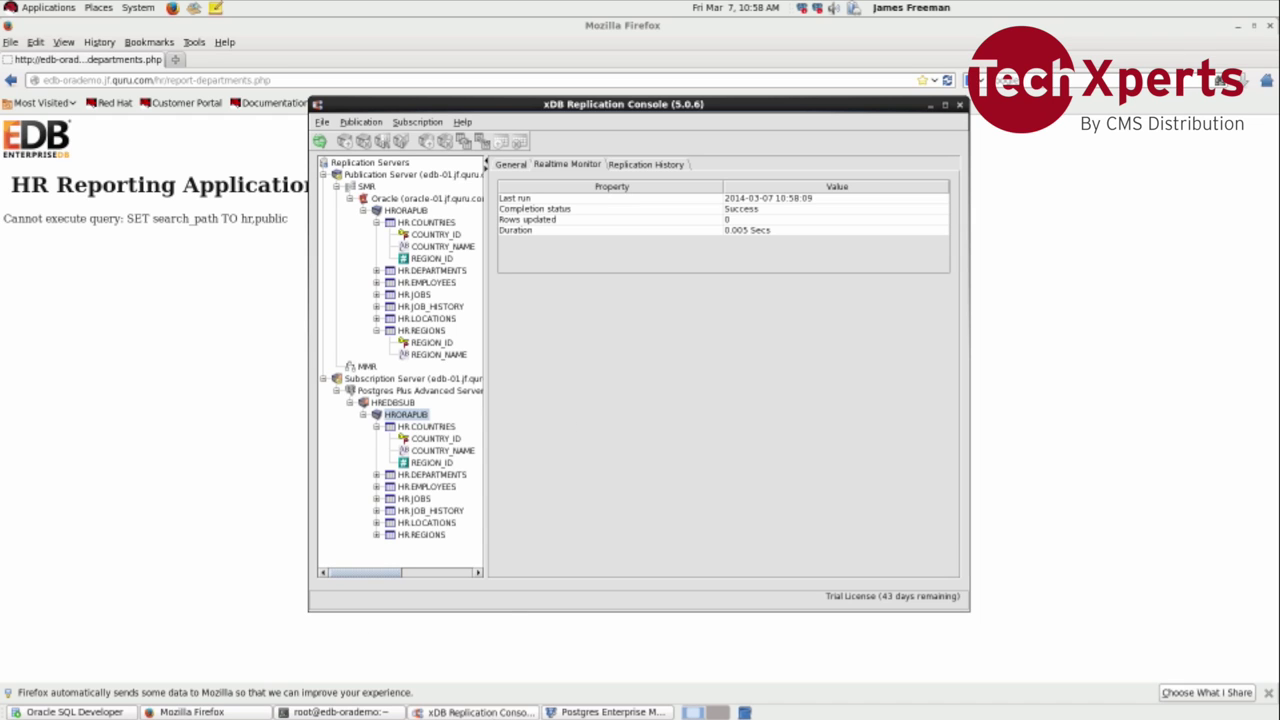
pyautogui.click(360, 711)
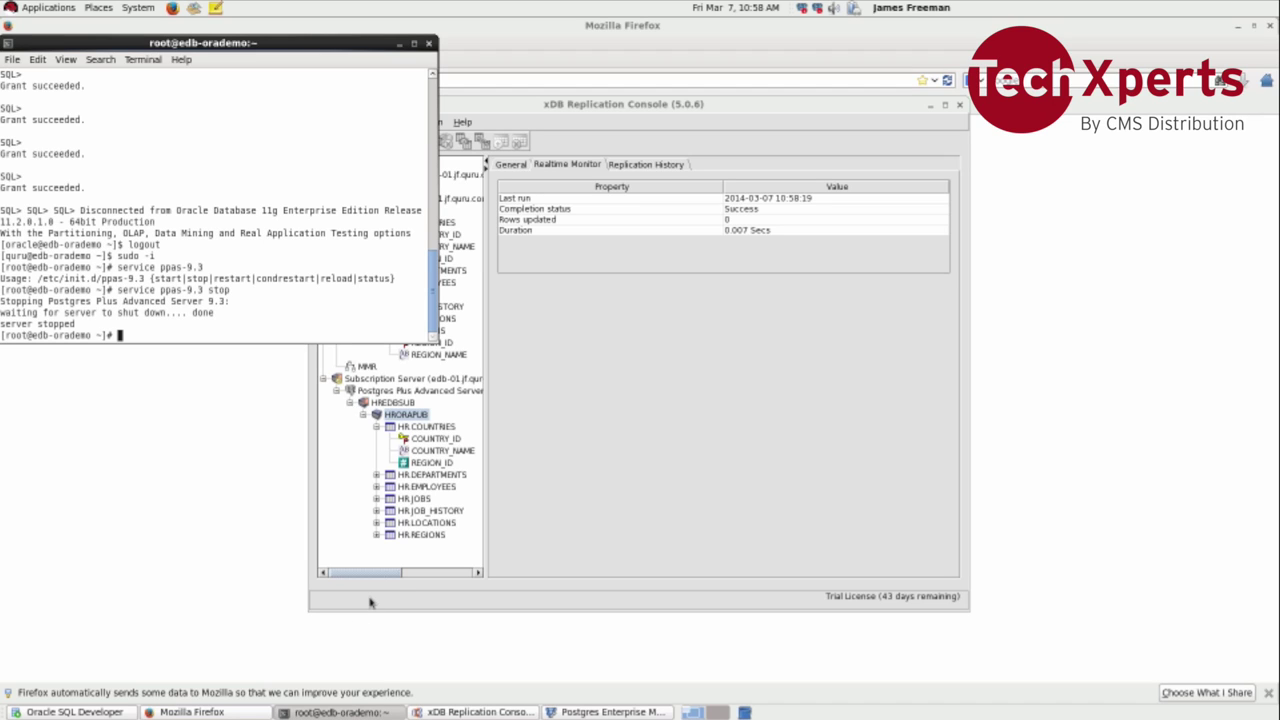
# Step: List the running postgres processes with 'ps -ef | grep post'
pyautogui.write('ps -ef | grep post')
pyautogui.press('Return')
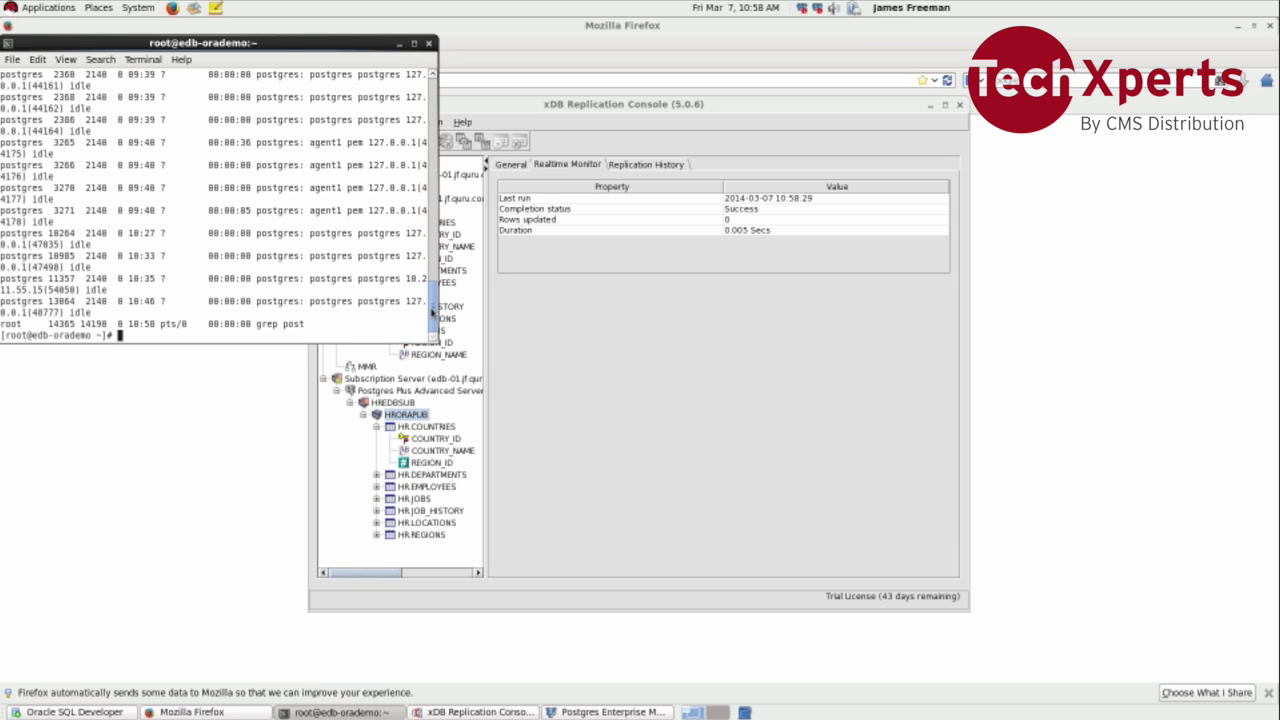
pyautogui.moveTo(432, 314)
pyautogui.mouseDown()
pyautogui.moveTo(436, 289)
pyautogui.moveTo(432, 316)
pyautogui.mouseUp()
# Step: Start the Postgres server again with 'service ppas-9.3 start'
pyautogui.press('Up')
pyautogui.press('Up')
pyautogui.press('BackSpace')
pyautogui.press('BackSpace')
pyautogui.write('art')
pyautogui.press('Return')
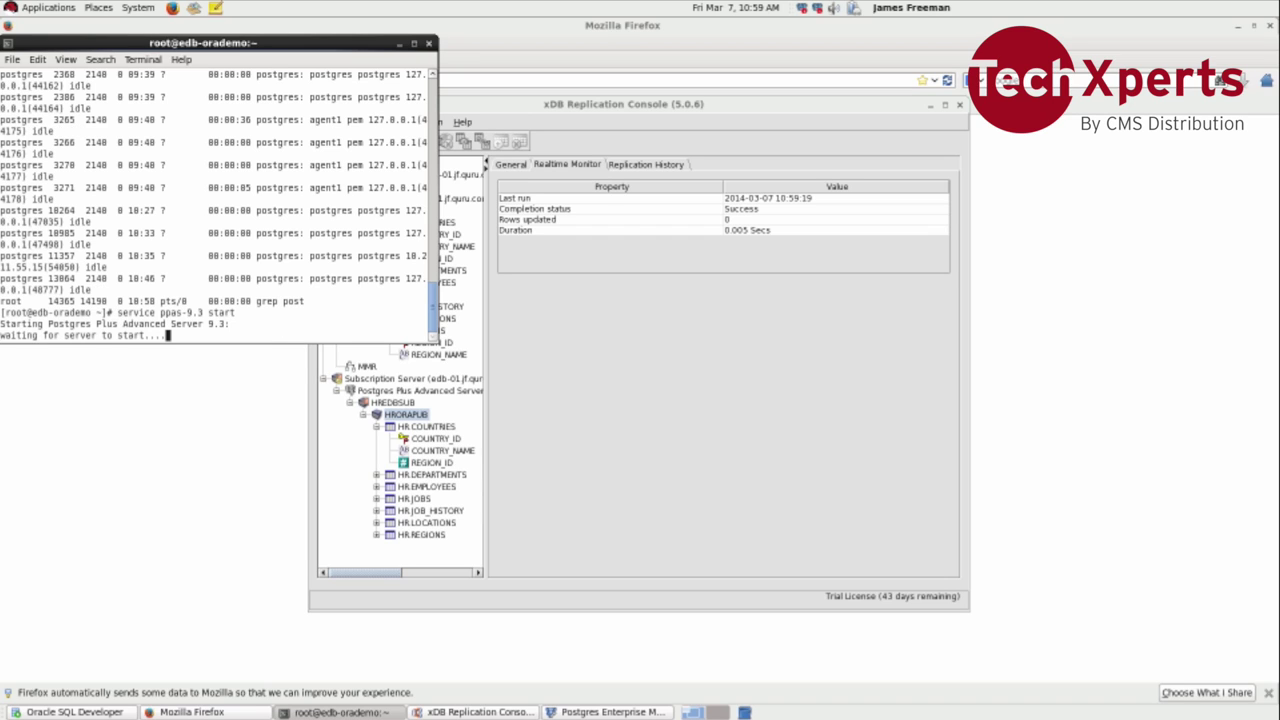
# Step: Reload the HR Departments report, which again lists departments 10 through 301 with their countries
pyautogui.click(184, 416)
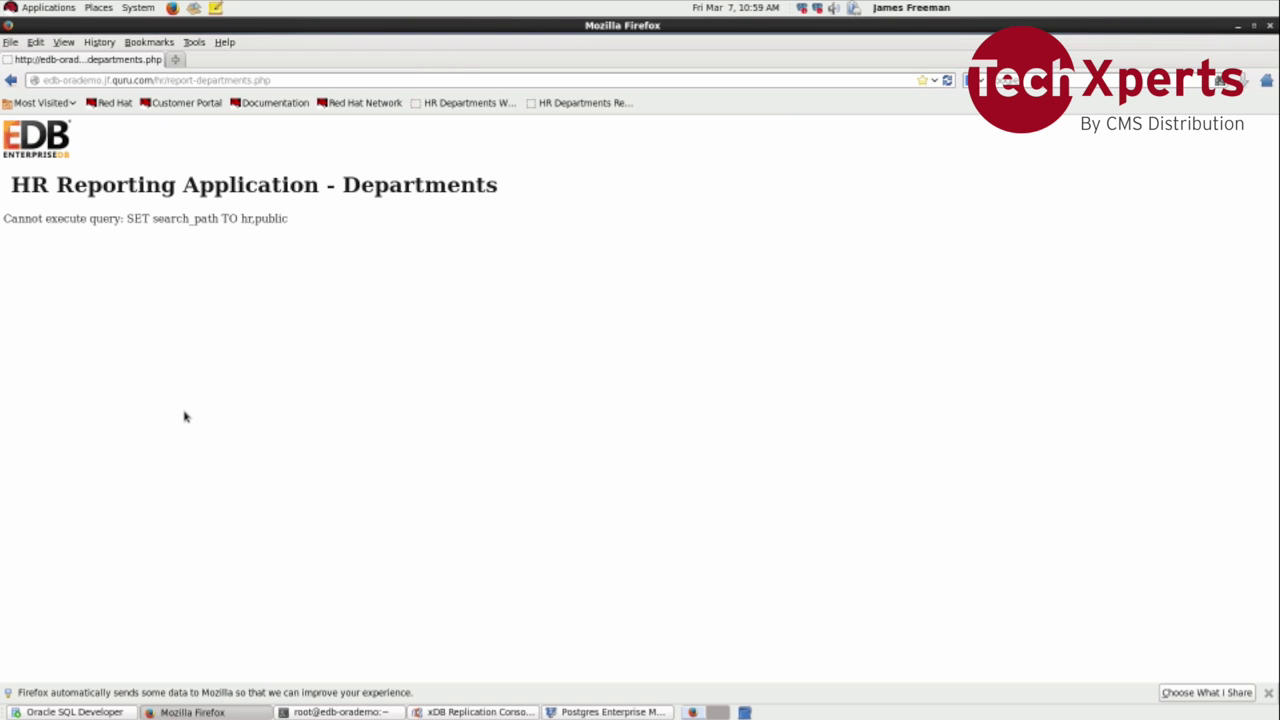
pyautogui.press('F5')
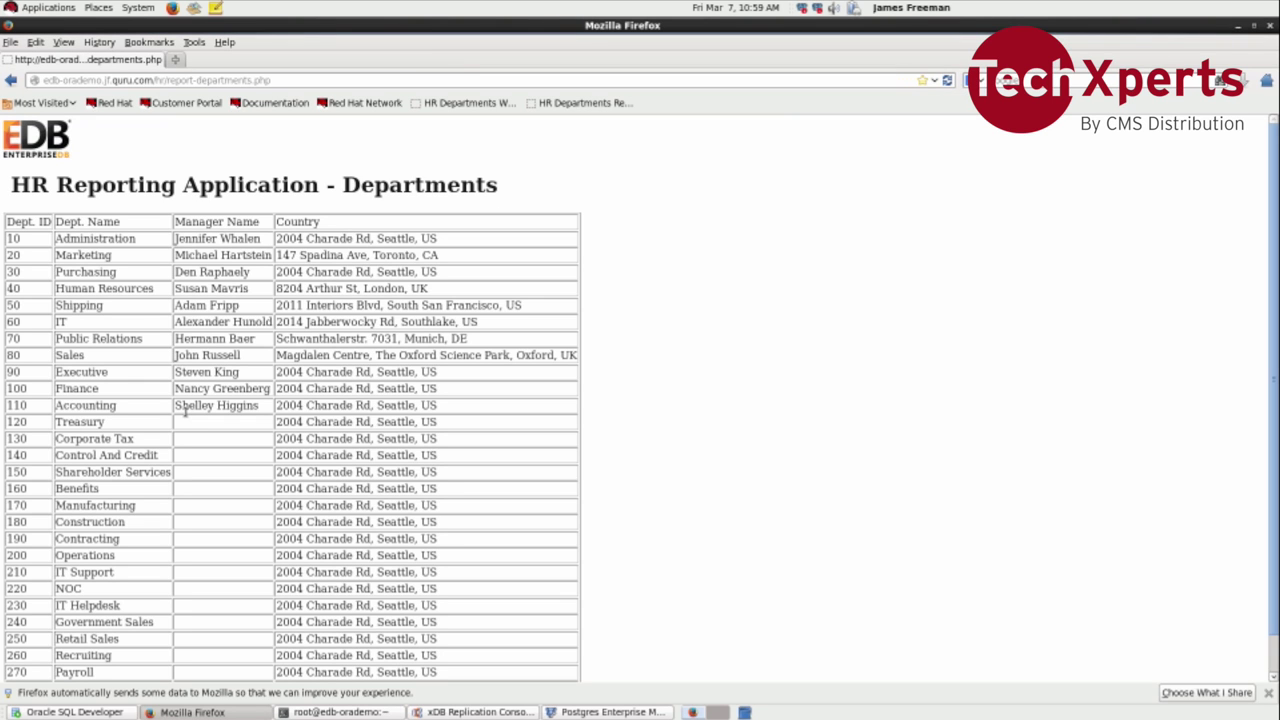
pyautogui.scroll(-1, 185, 410)
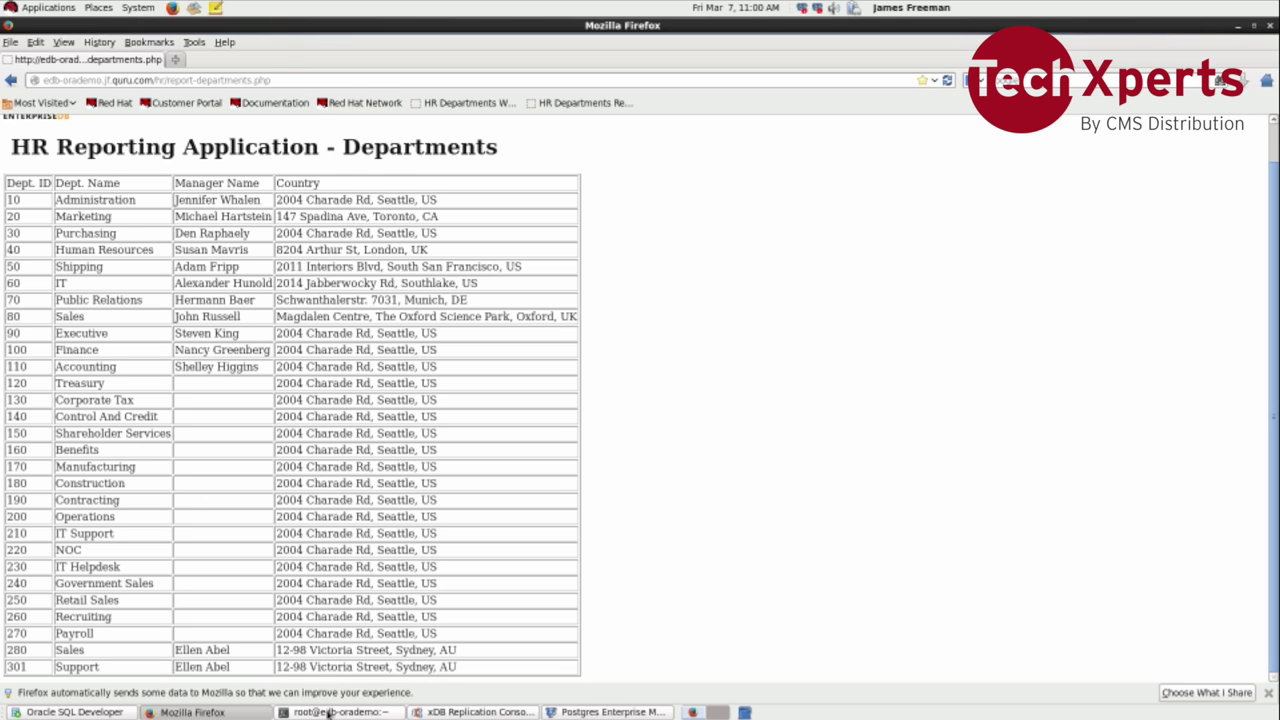
pyautogui.click(329, 712)
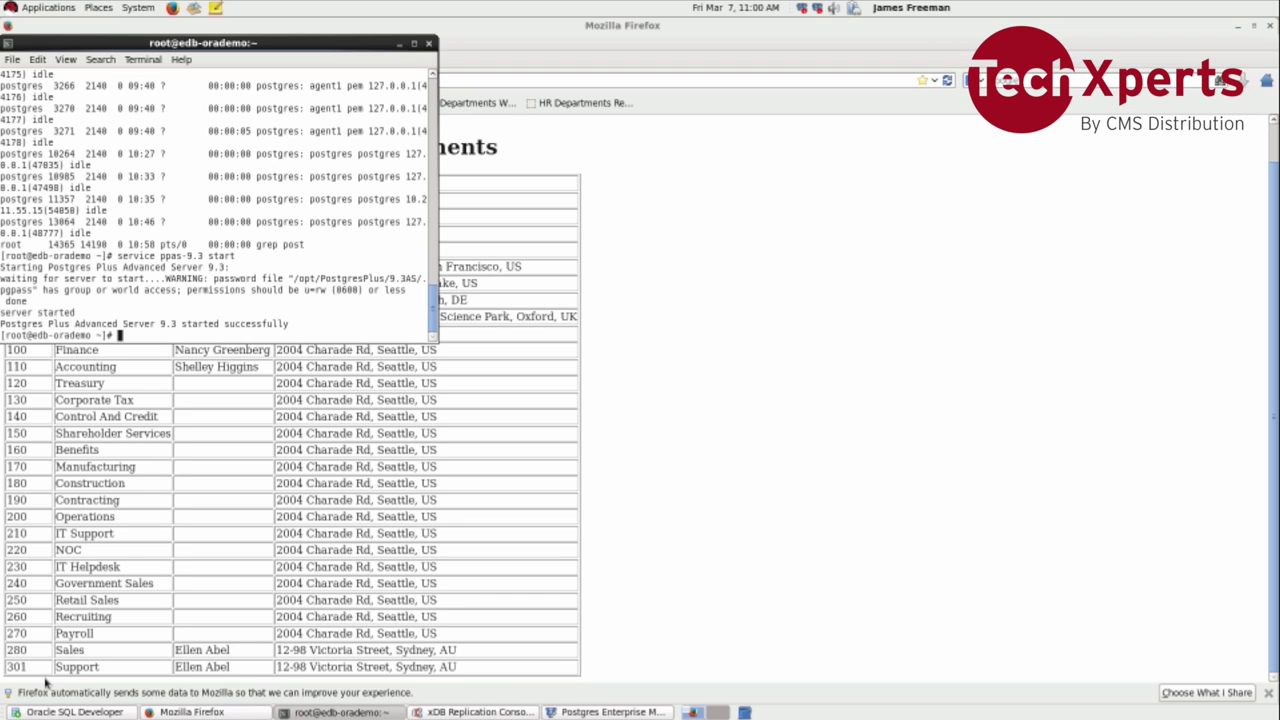
# Step: Select the HR DEPARTMENTS table in SQL Developer and start the Actions > Column > Add dialog
pyautogui.click(57, 712)
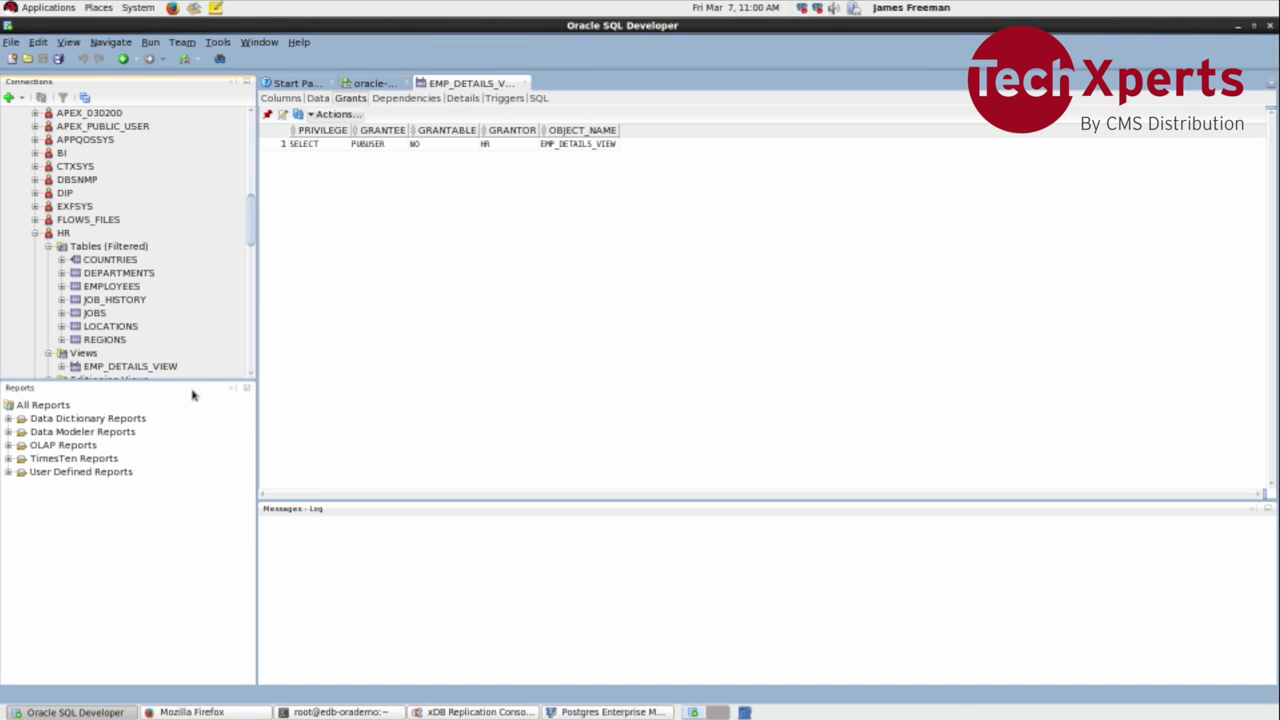
pyautogui.click(96, 276)
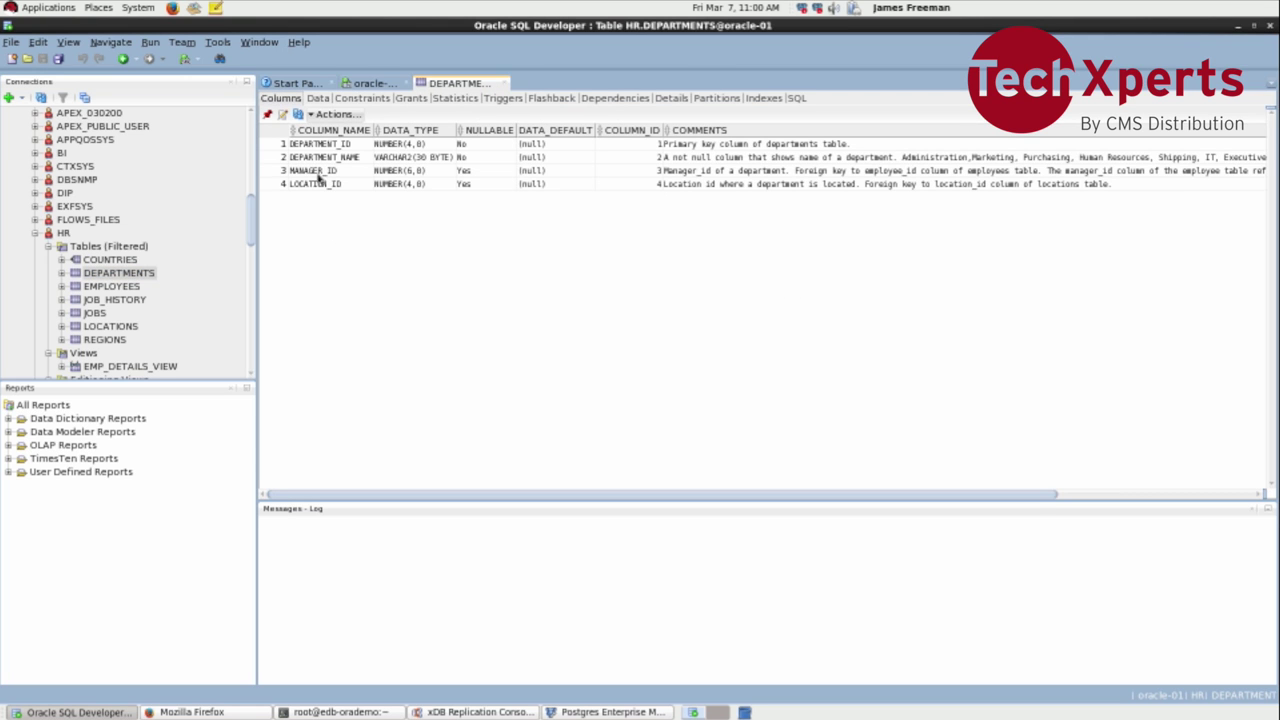
pyautogui.click(326, 115)
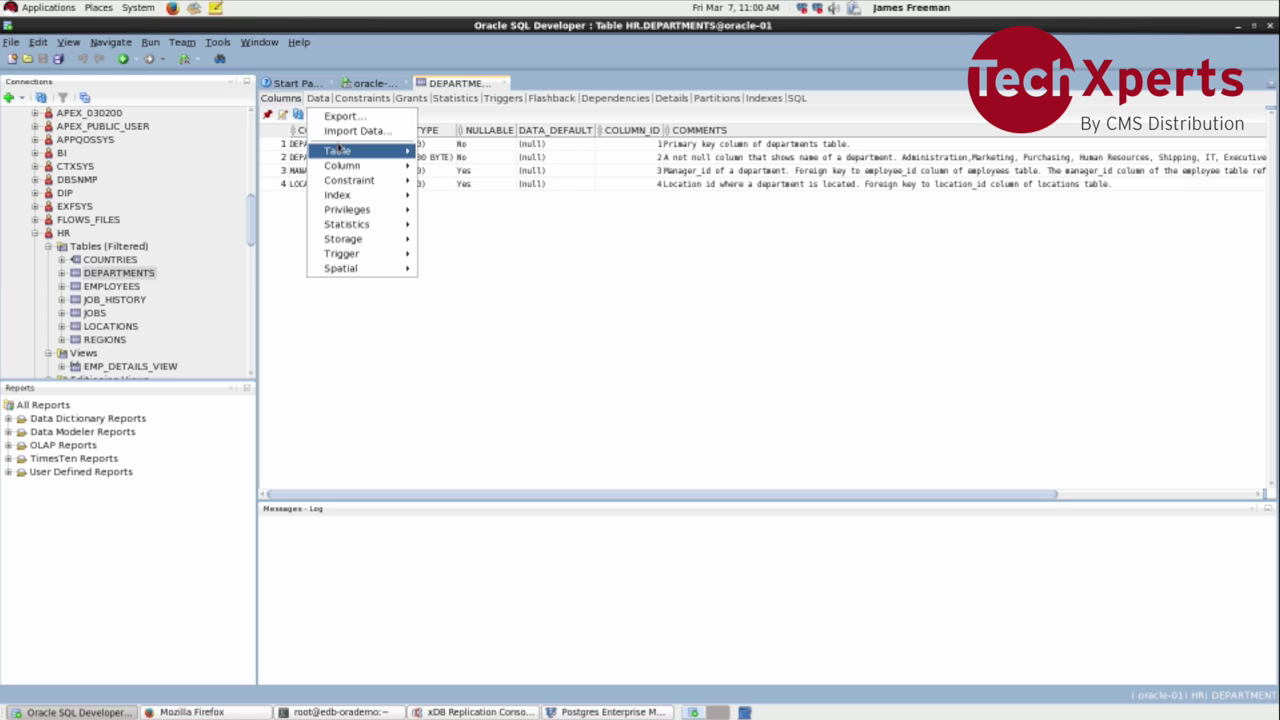
pyautogui.moveTo(356, 168)
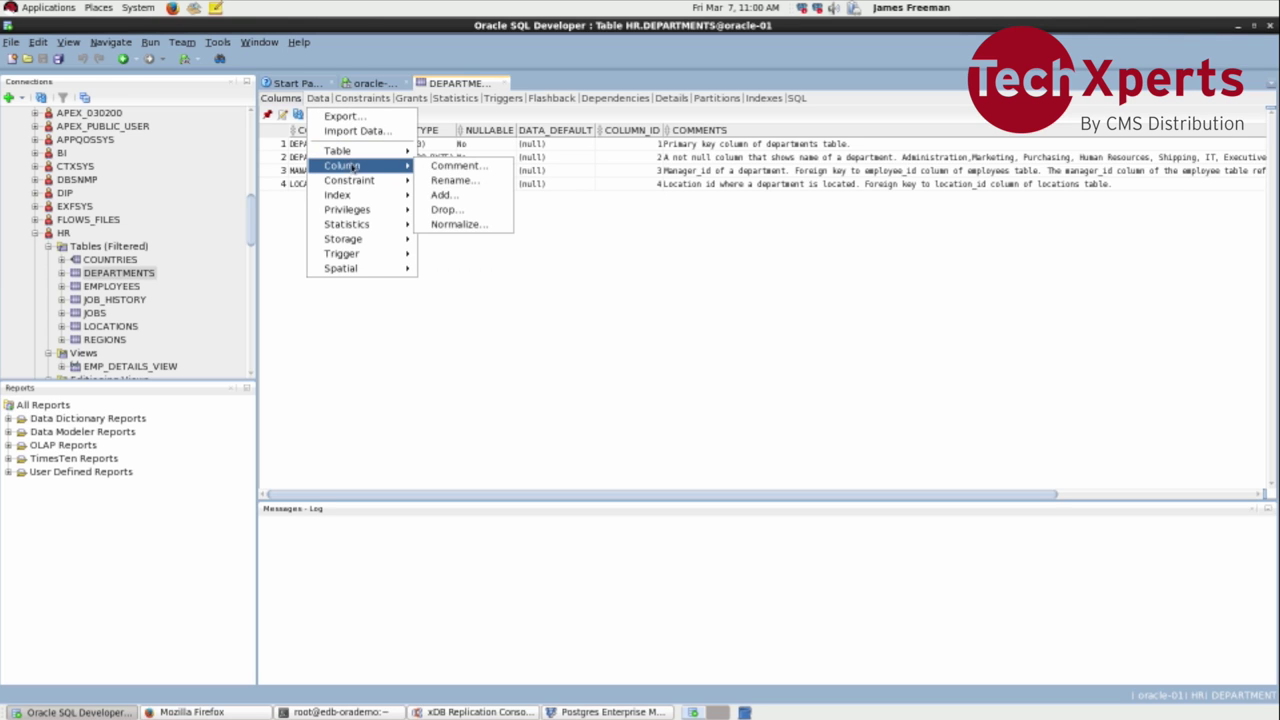
pyautogui.click(437, 195)
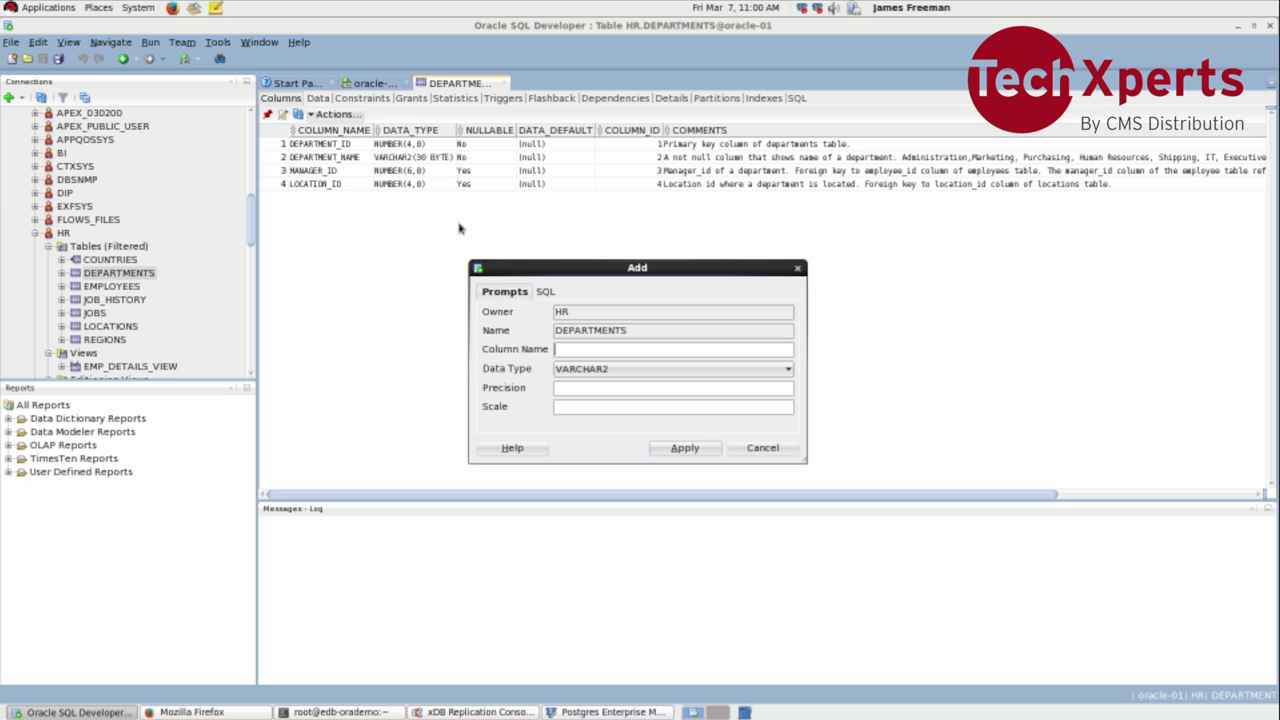
# Step: Try adding a COMMENT VARCHAR2(30) column, dismiss the ORA-00904 errors, and cancel
pyautogui.write('COMMENT')
pyautogui.click(679, 452)
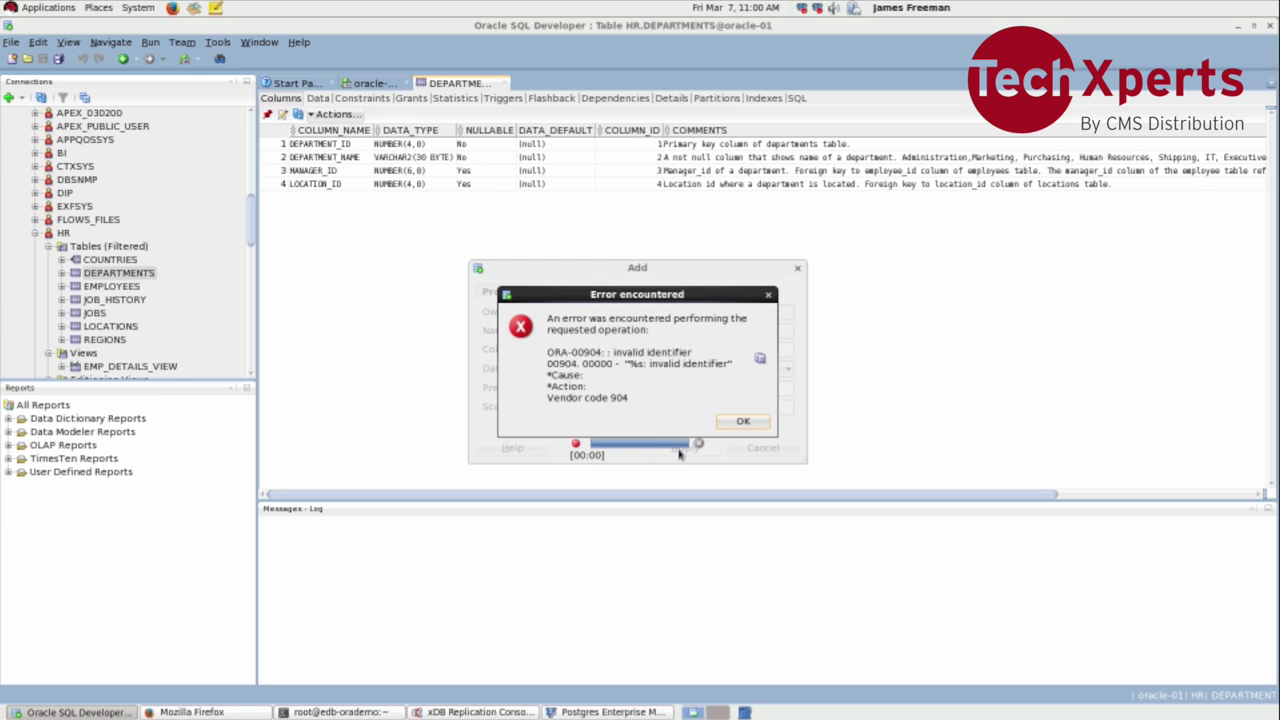
pyautogui.click(738, 423)
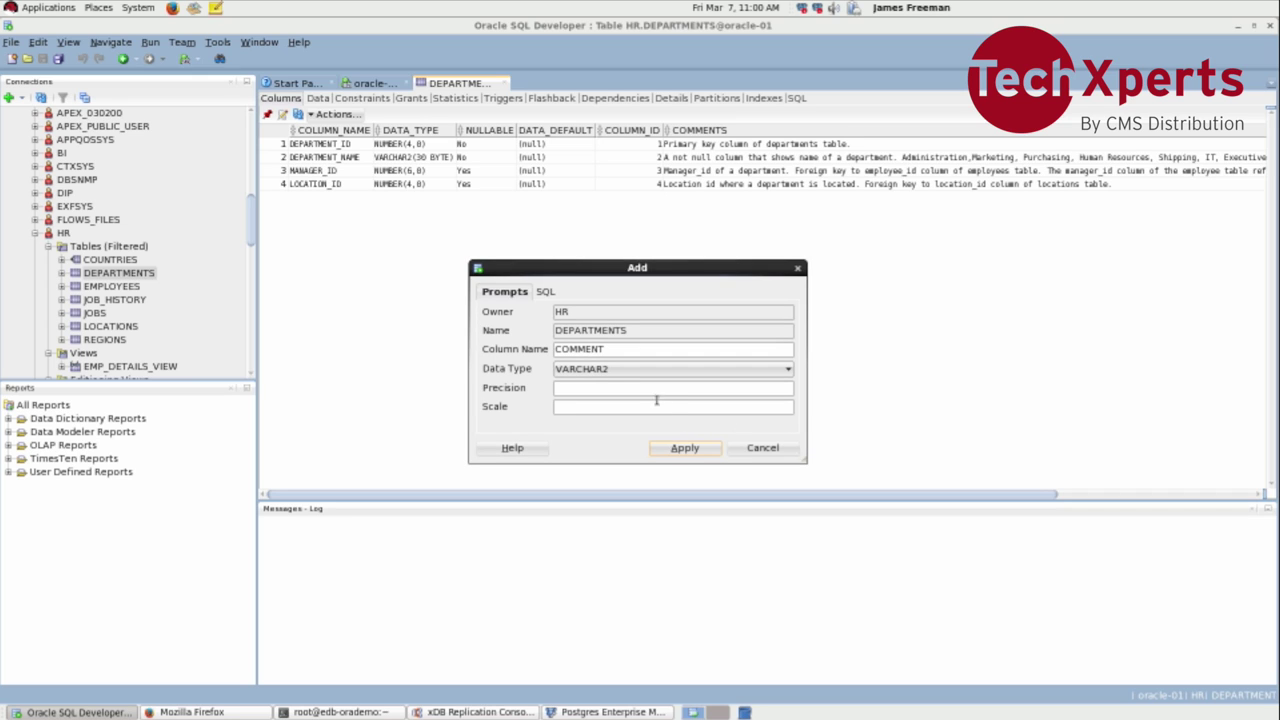
pyautogui.write('30')
pyautogui.click(685, 452)
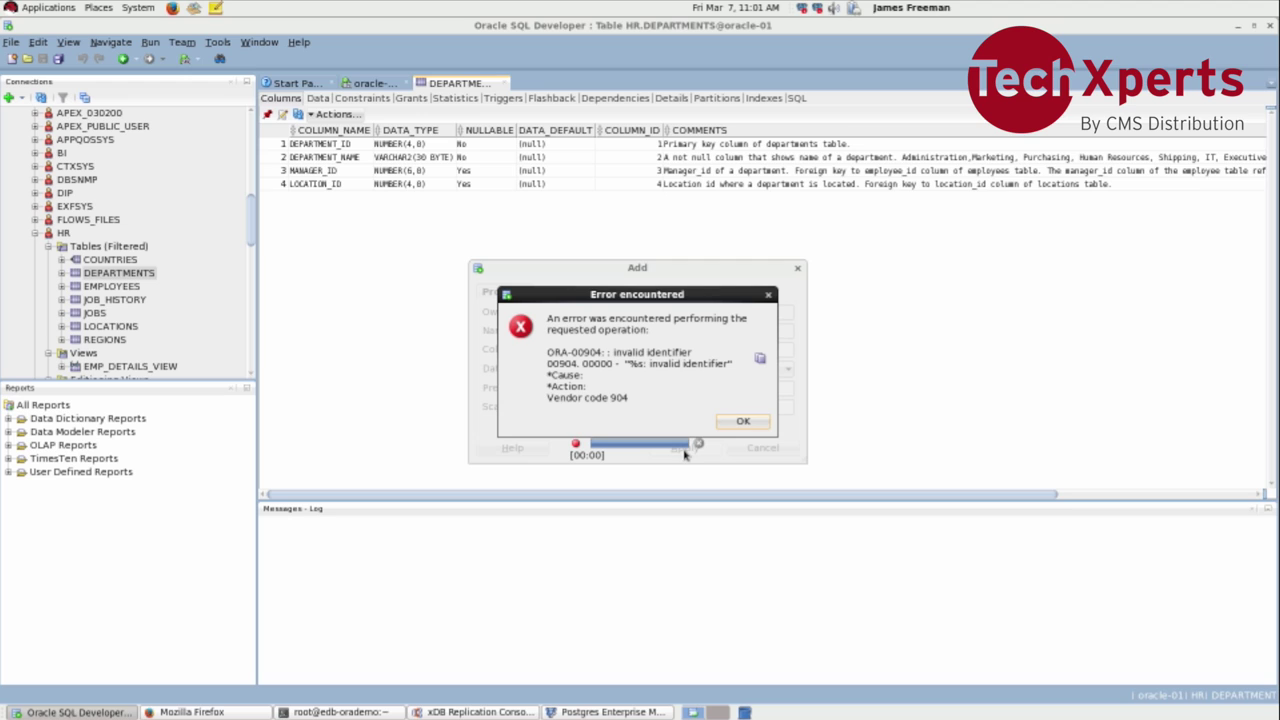
pyautogui.click(743, 421)
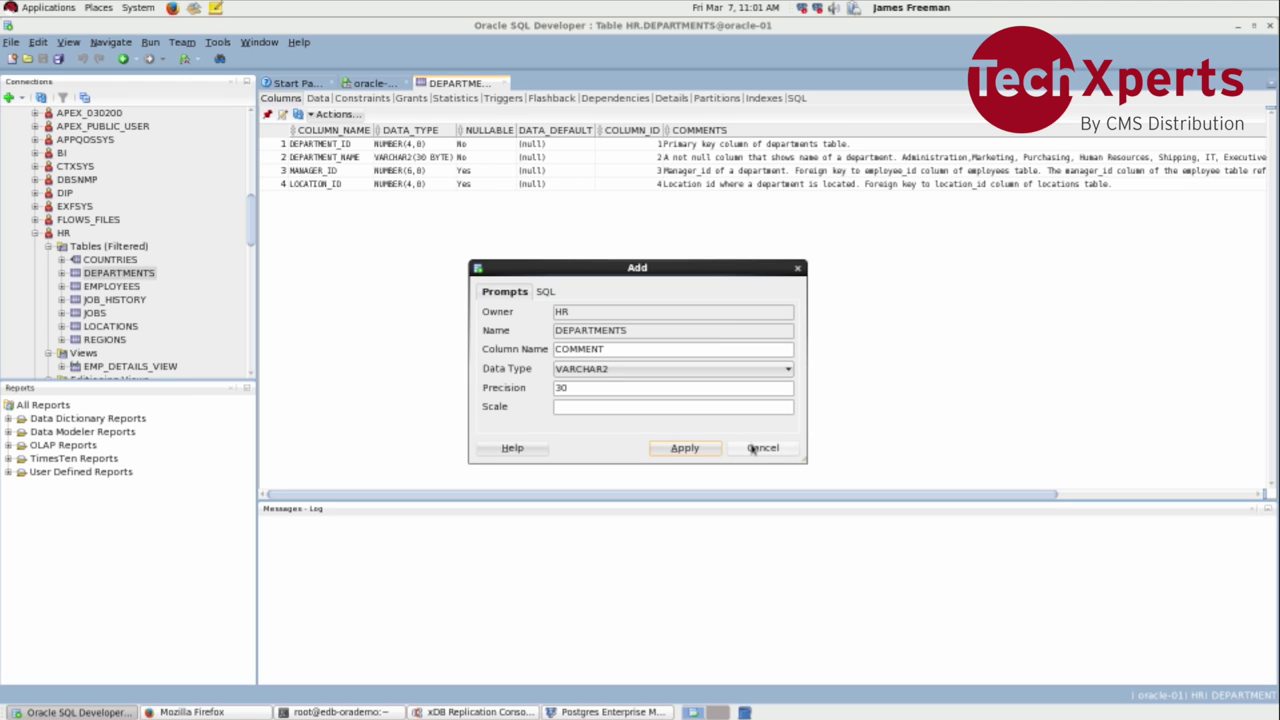
pyautogui.click(753, 448)
pyautogui.rightClick(665, 381)
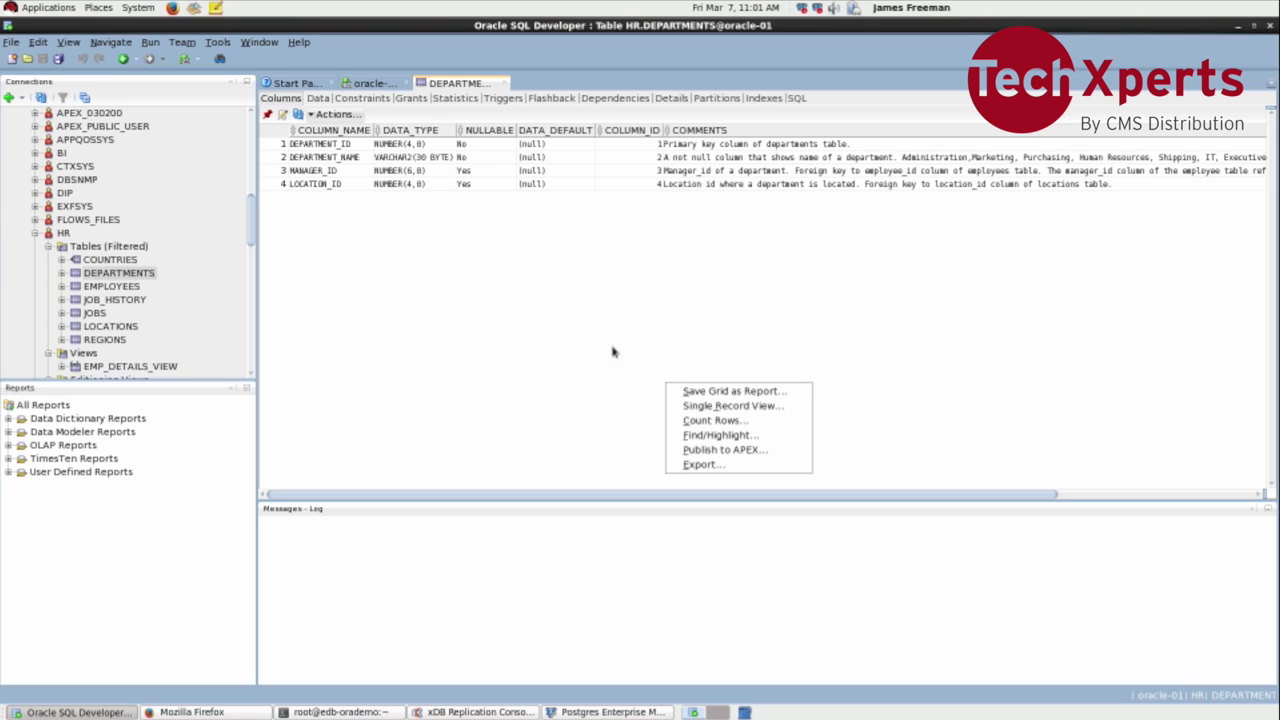
pyautogui.click(440, 281)
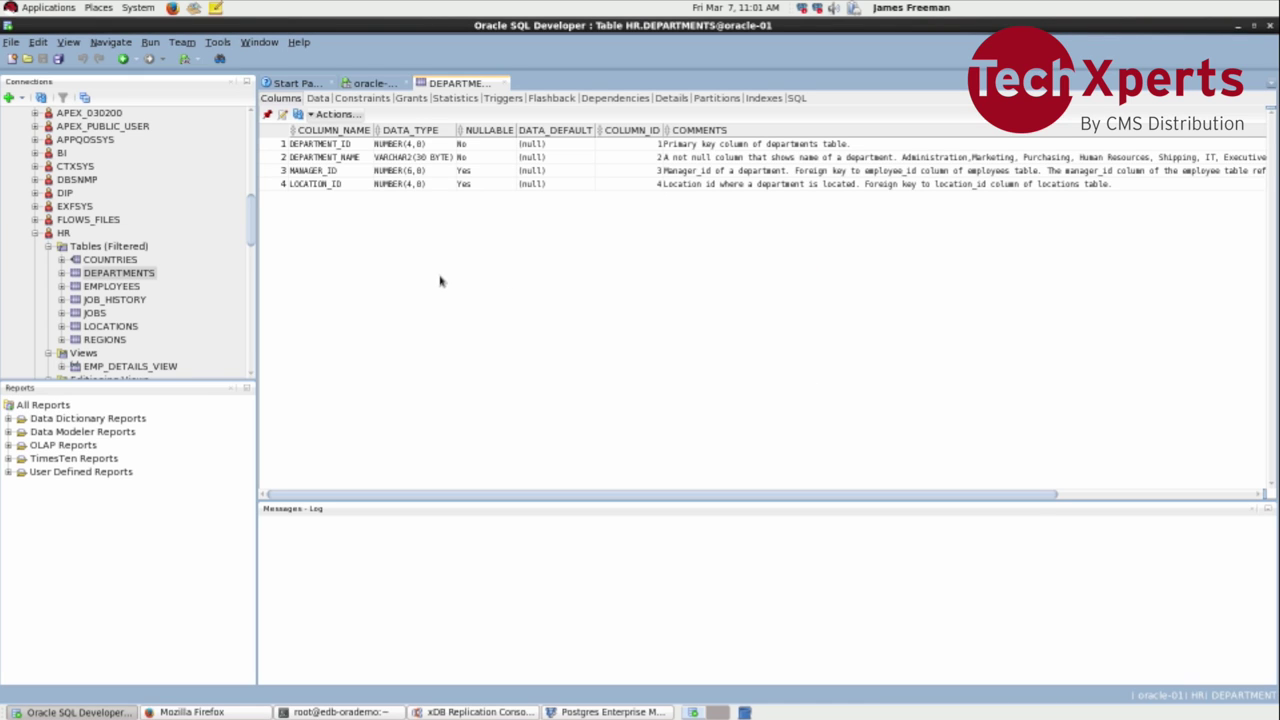